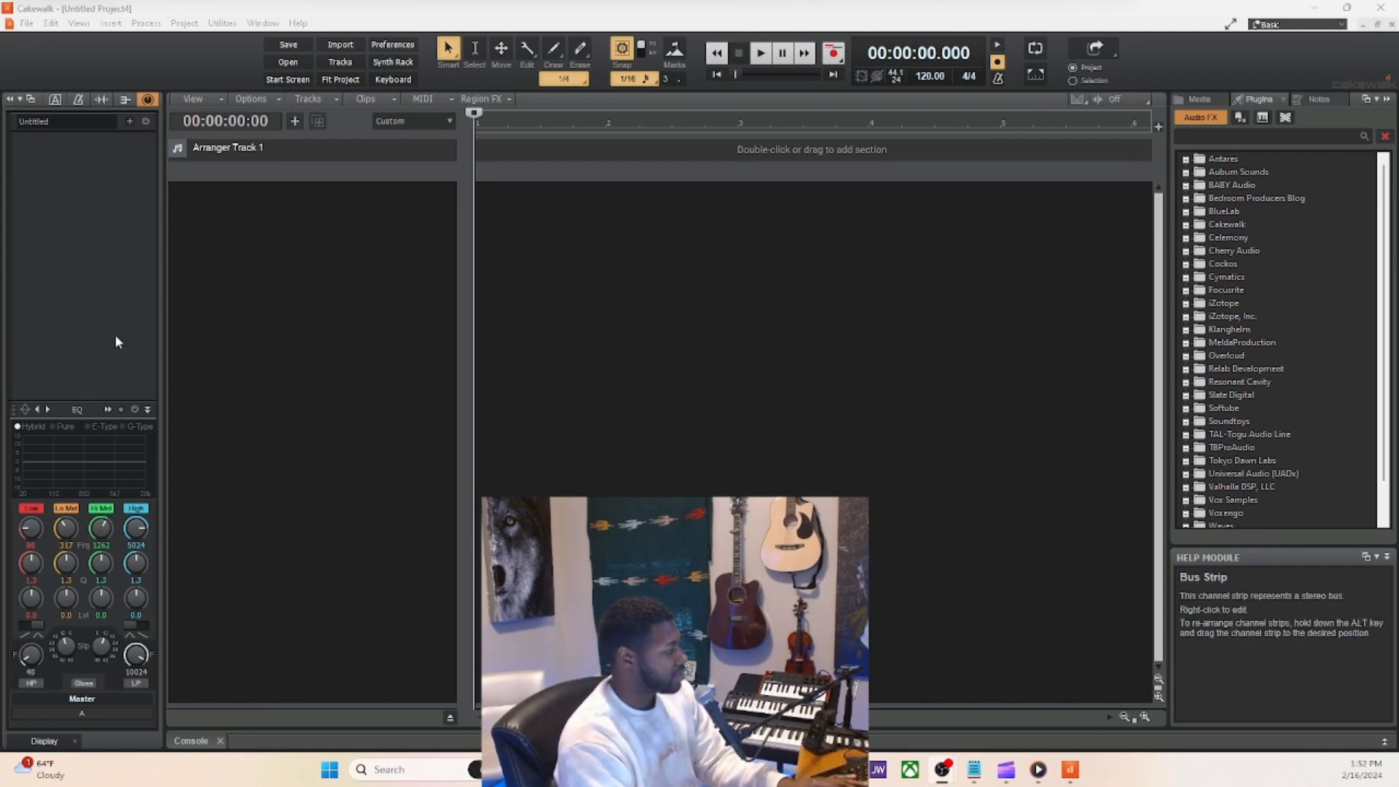
Toggle the Inspector pane off and on, leaving it collapsed.
{"action": "key", "text": "i"}
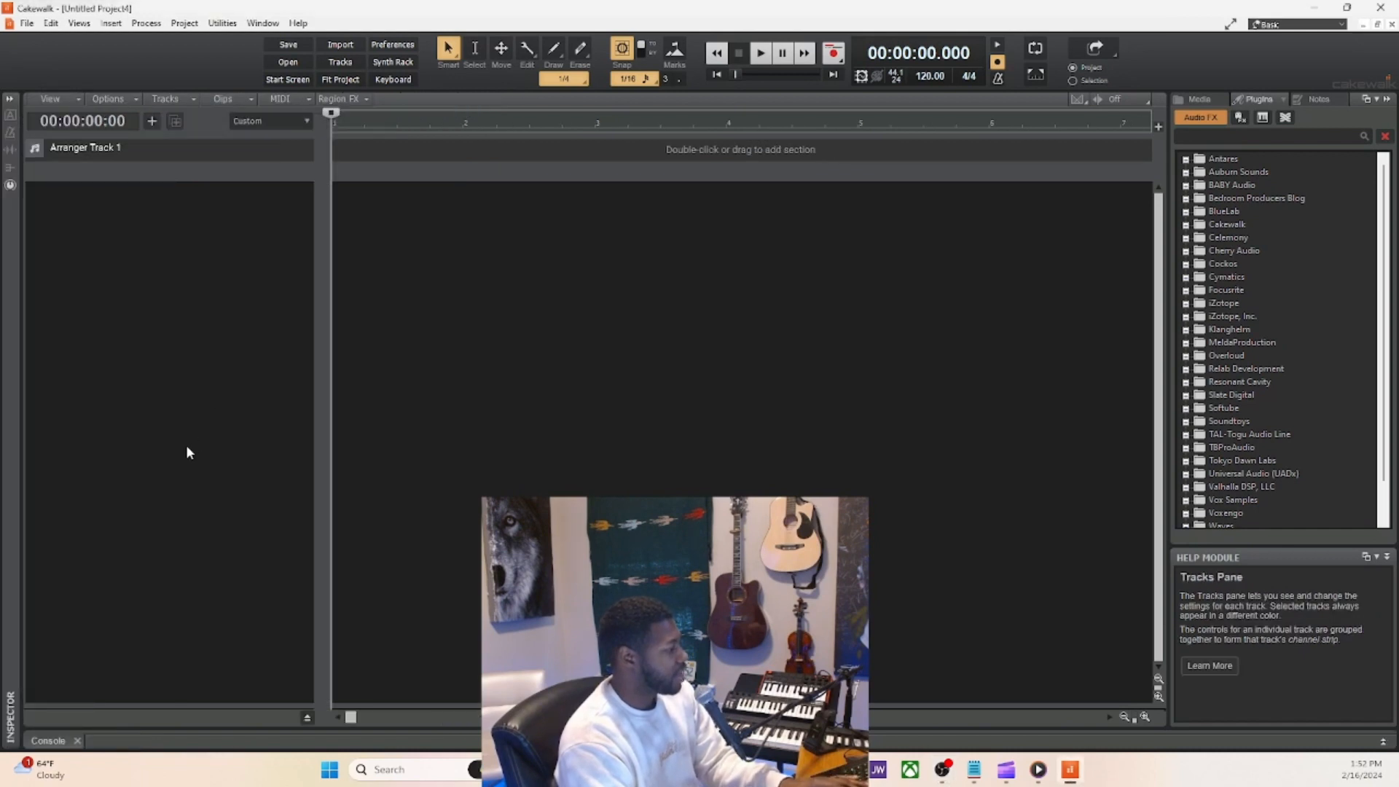
{"action": "left_click", "coordinate": [183, 457]}
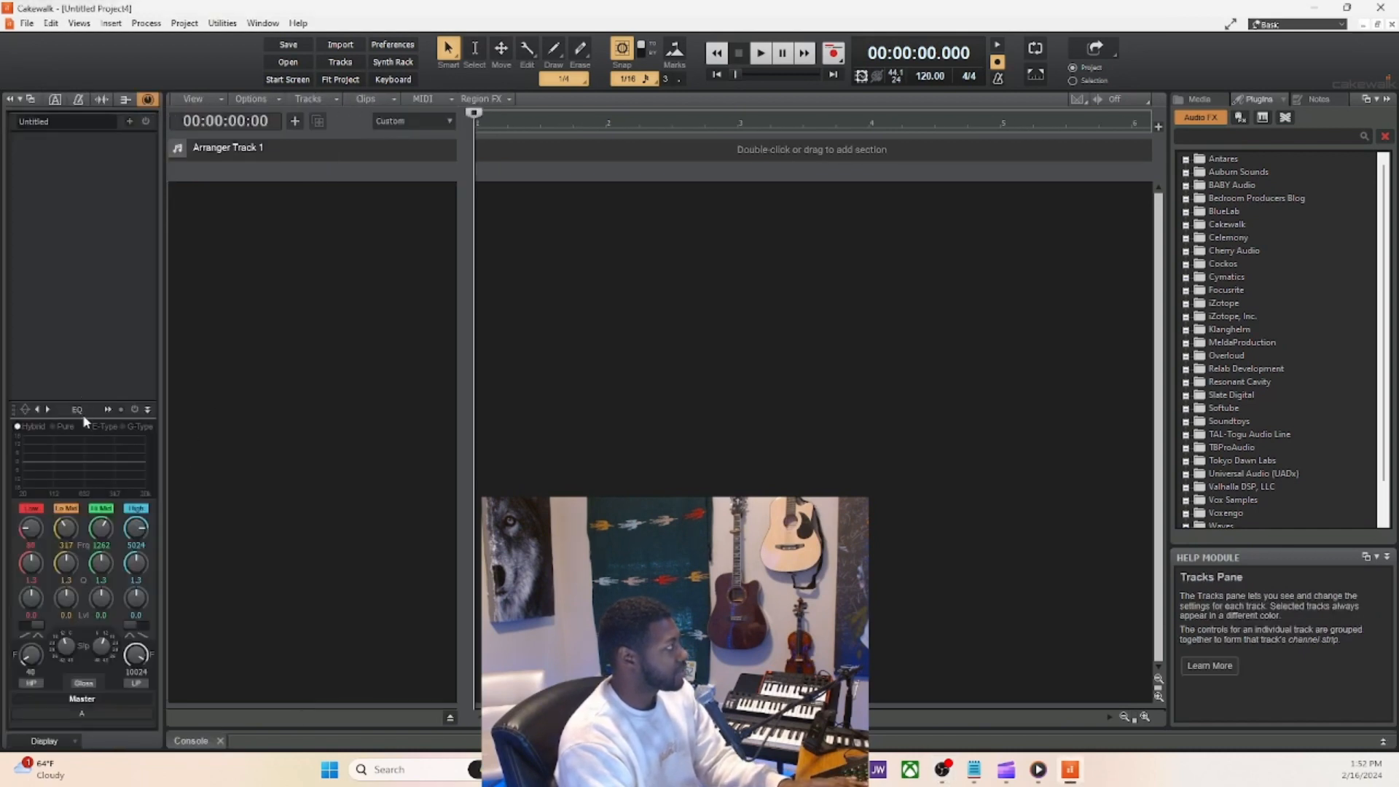
{"action": "key", "text": "i"}
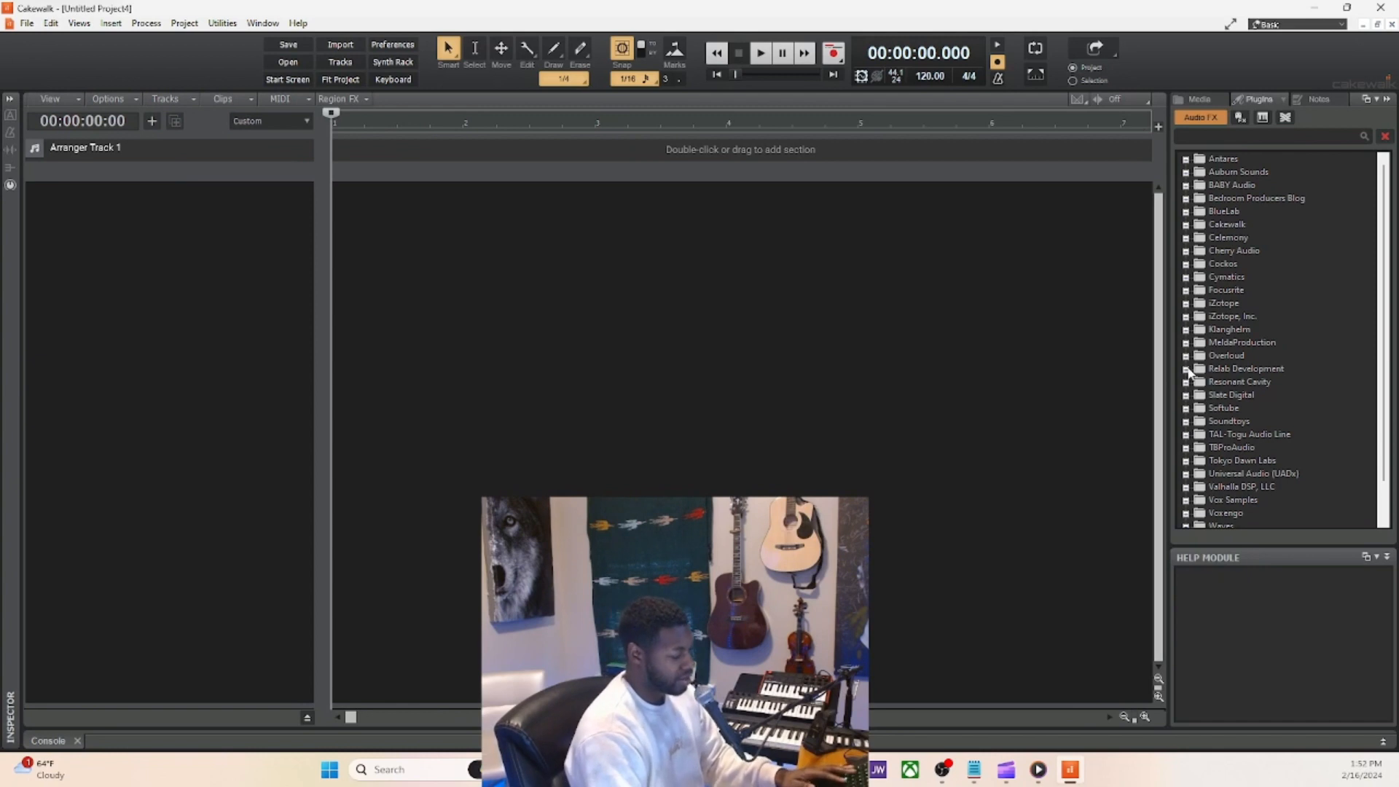
Toggle the Browser and Inspector panes off and on, leaving both expanded.
{"action": "key", "text": "b"}
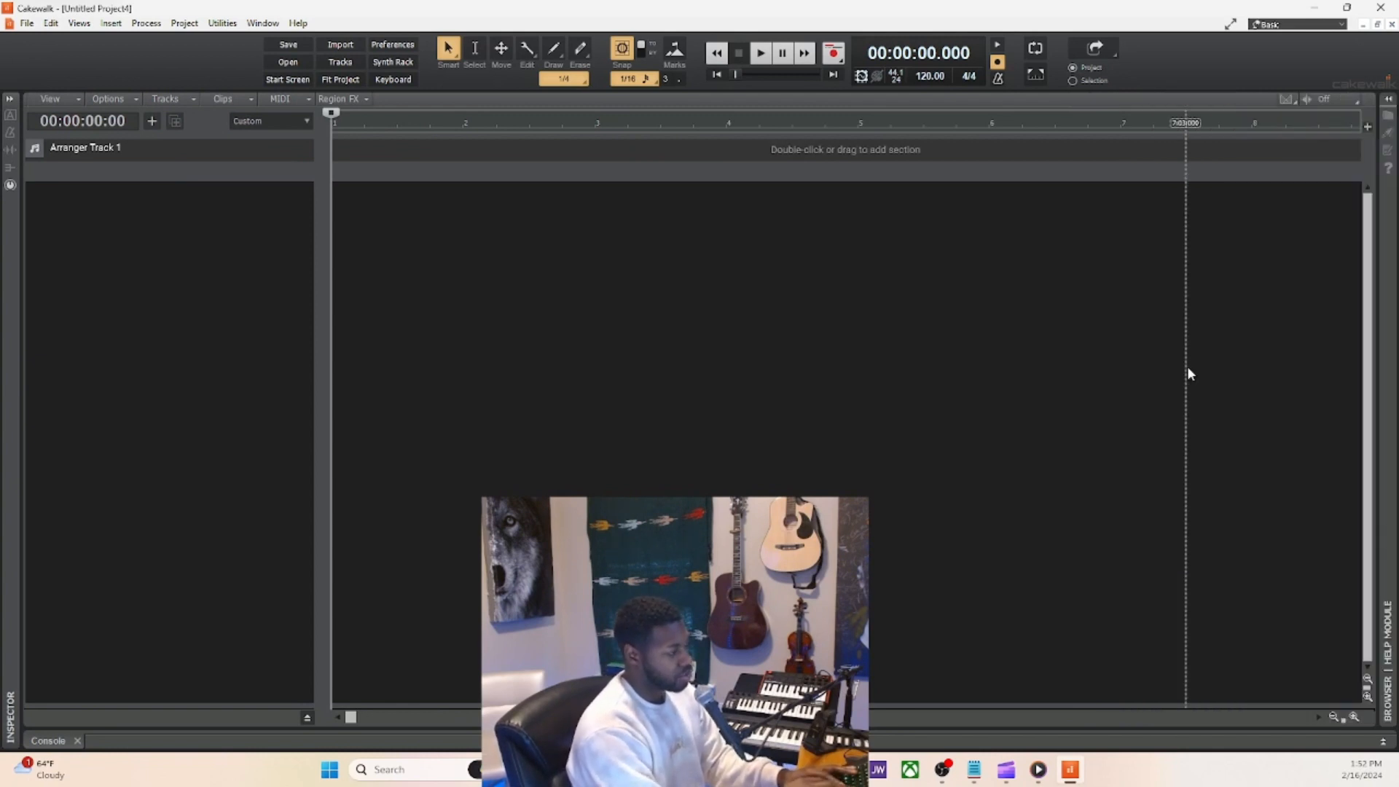
{"action": "key", "text": "b"}
{"action": "key", "text": "b"}
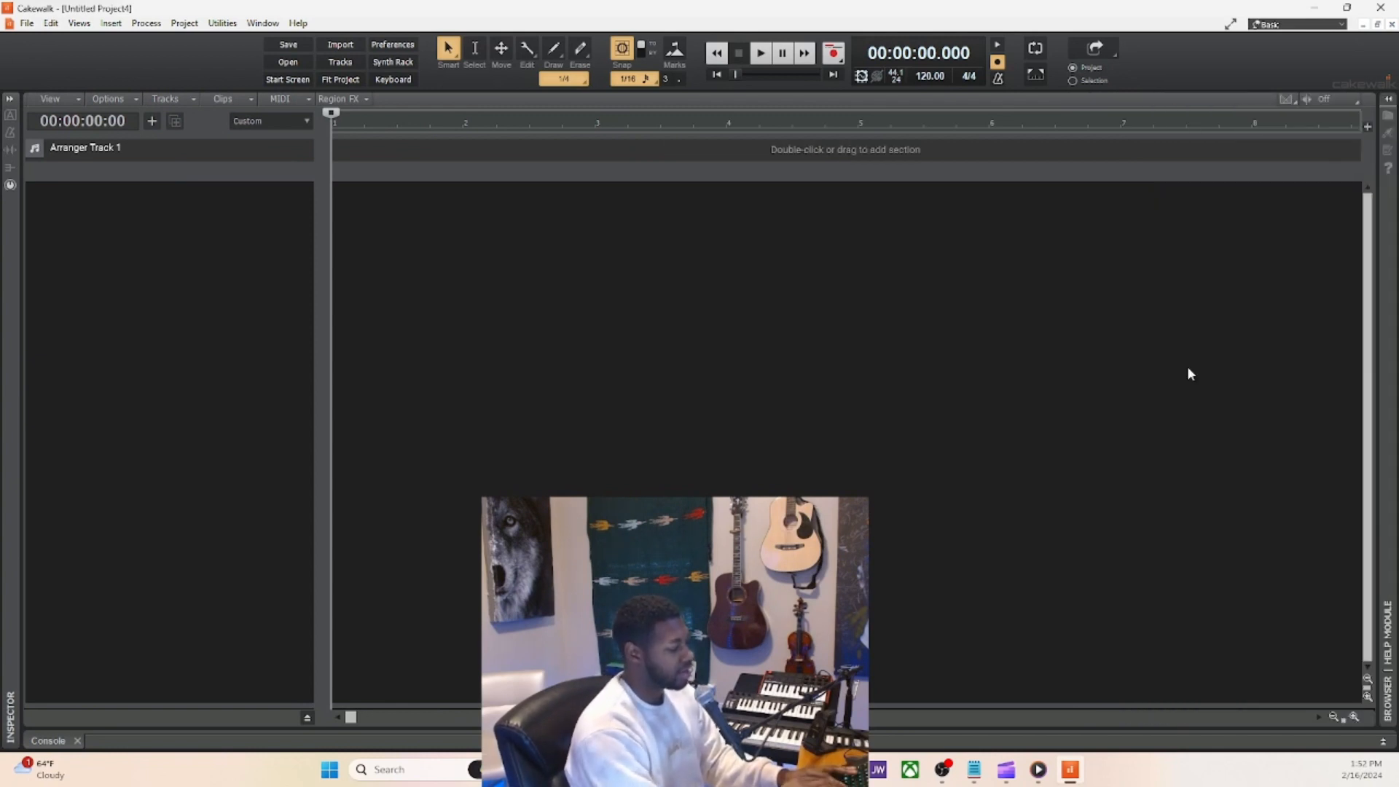
{"action": "key", "text": "b"}
{"action": "key", "text": "i"}
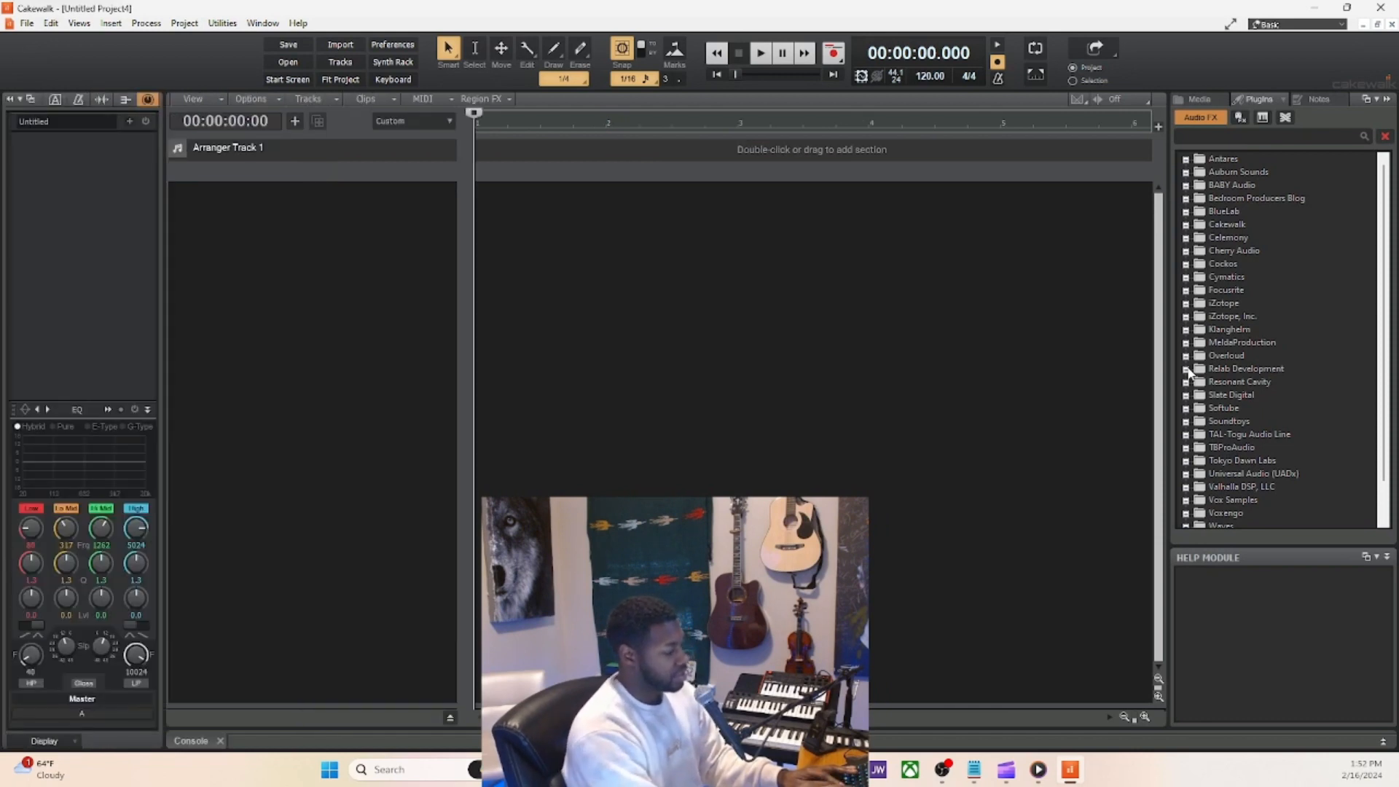
{"action": "key", "text": "i"}
{"action": "key", "text": "b"}
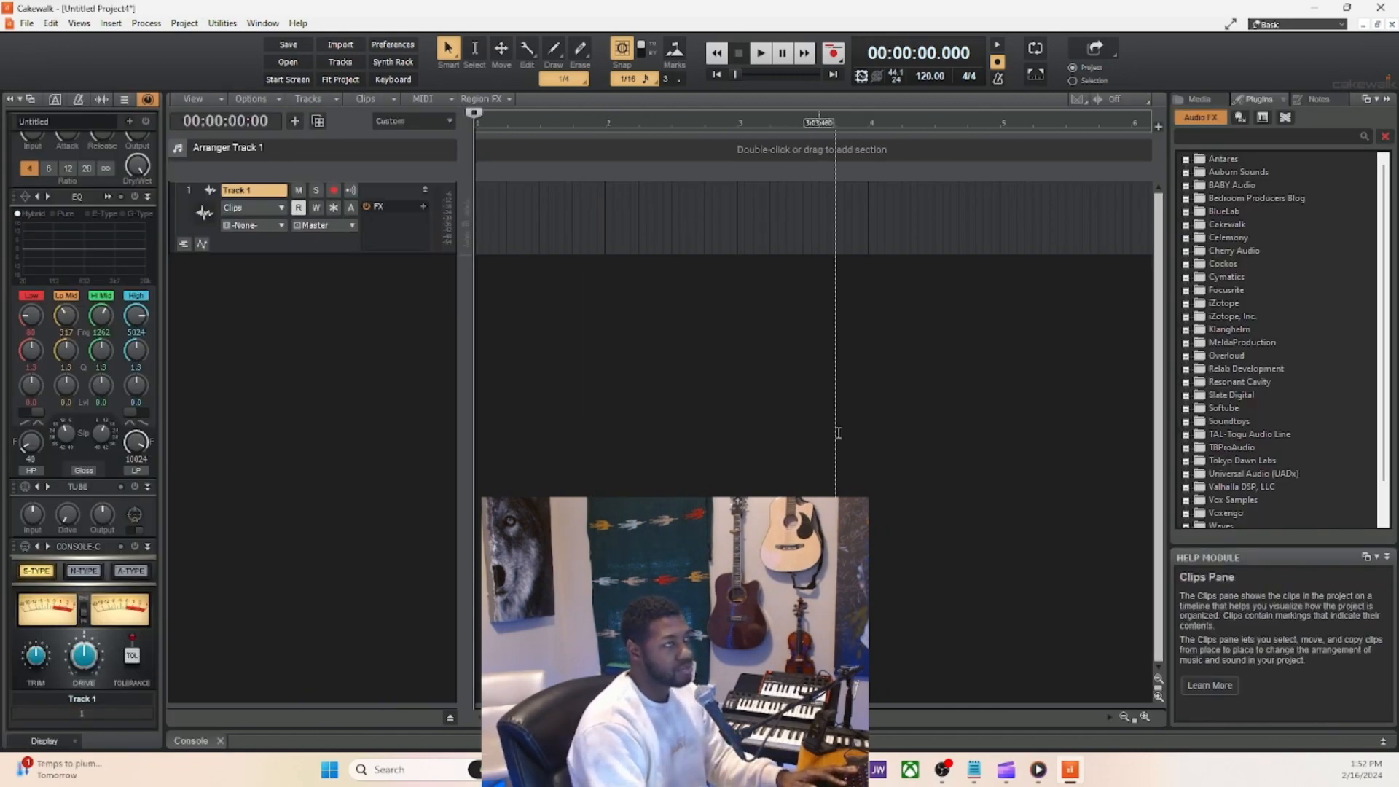
Undock the Browser, move its floating window over the clips pane and maximize it.
{"action": "left_click", "coordinate": [1366, 99]}
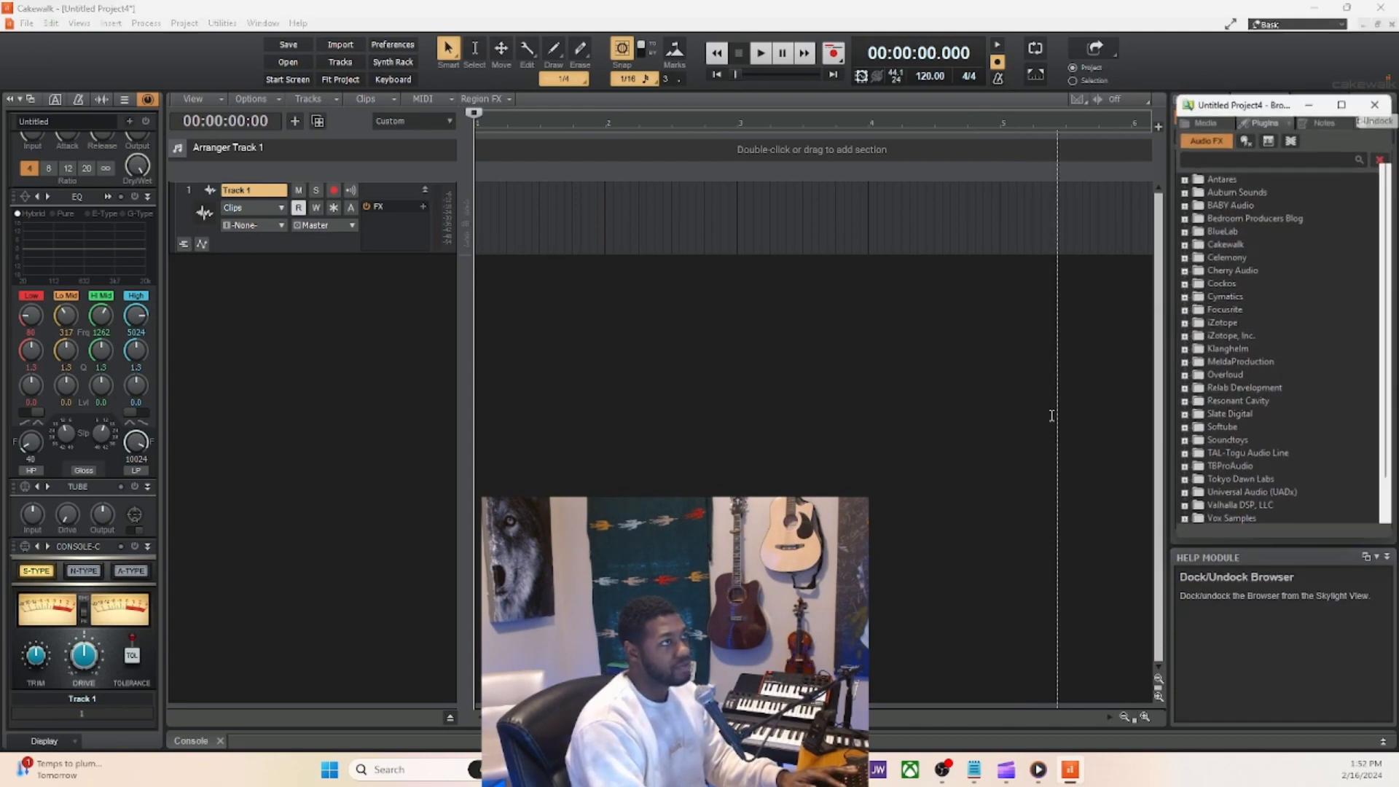
{"action": "left_click_drag", "start_coordinate": [1285, 95], "coordinate": [752, 182]}
{"action": "left_click", "coordinate": [810, 191]}
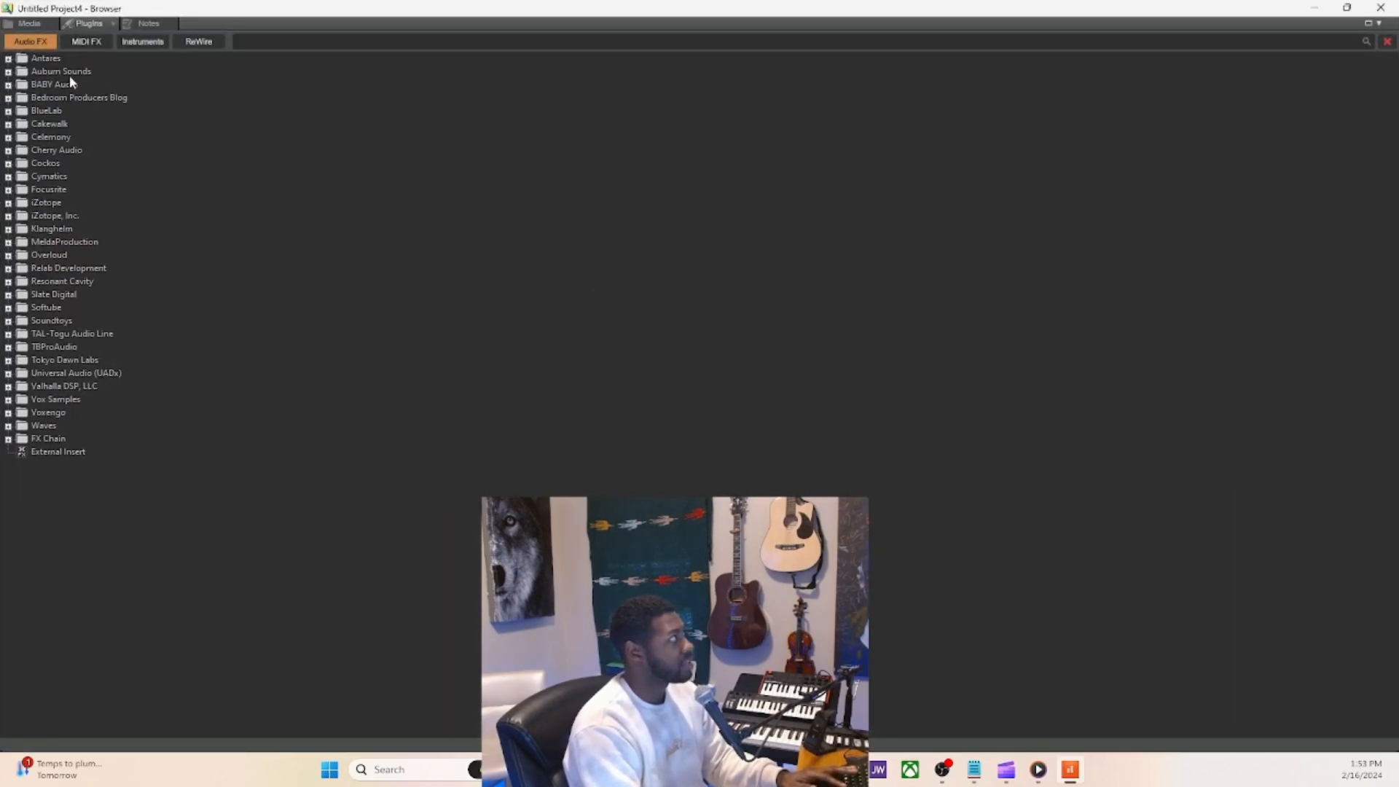
Look through the MIDI FX and Instruments plug-in categories, return to Audio FX and restore the Browser window to its smaller size.
{"action": "left_click", "coordinate": [96, 44]}
{"action": "left_click", "coordinate": [141, 43]}
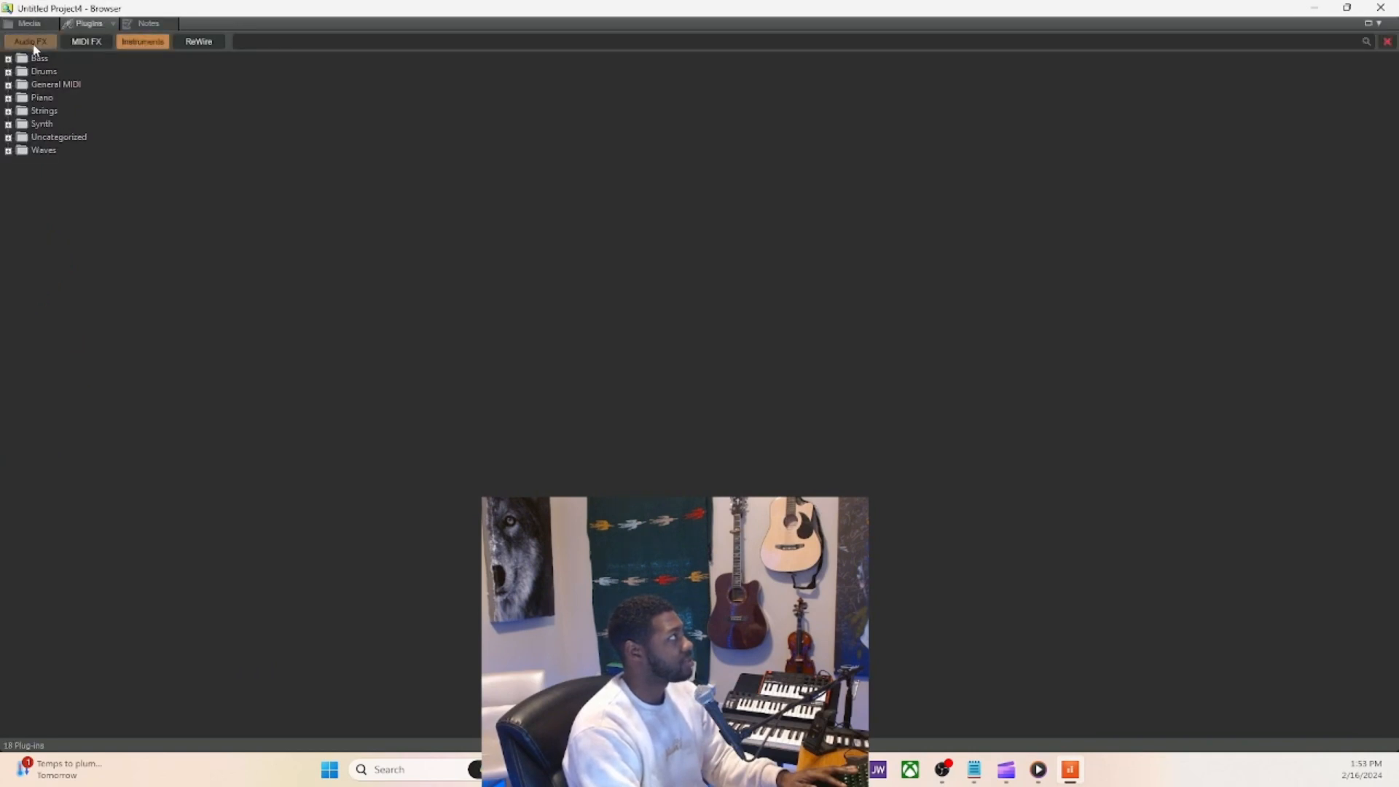
{"action": "left_click", "coordinate": [31, 42]}
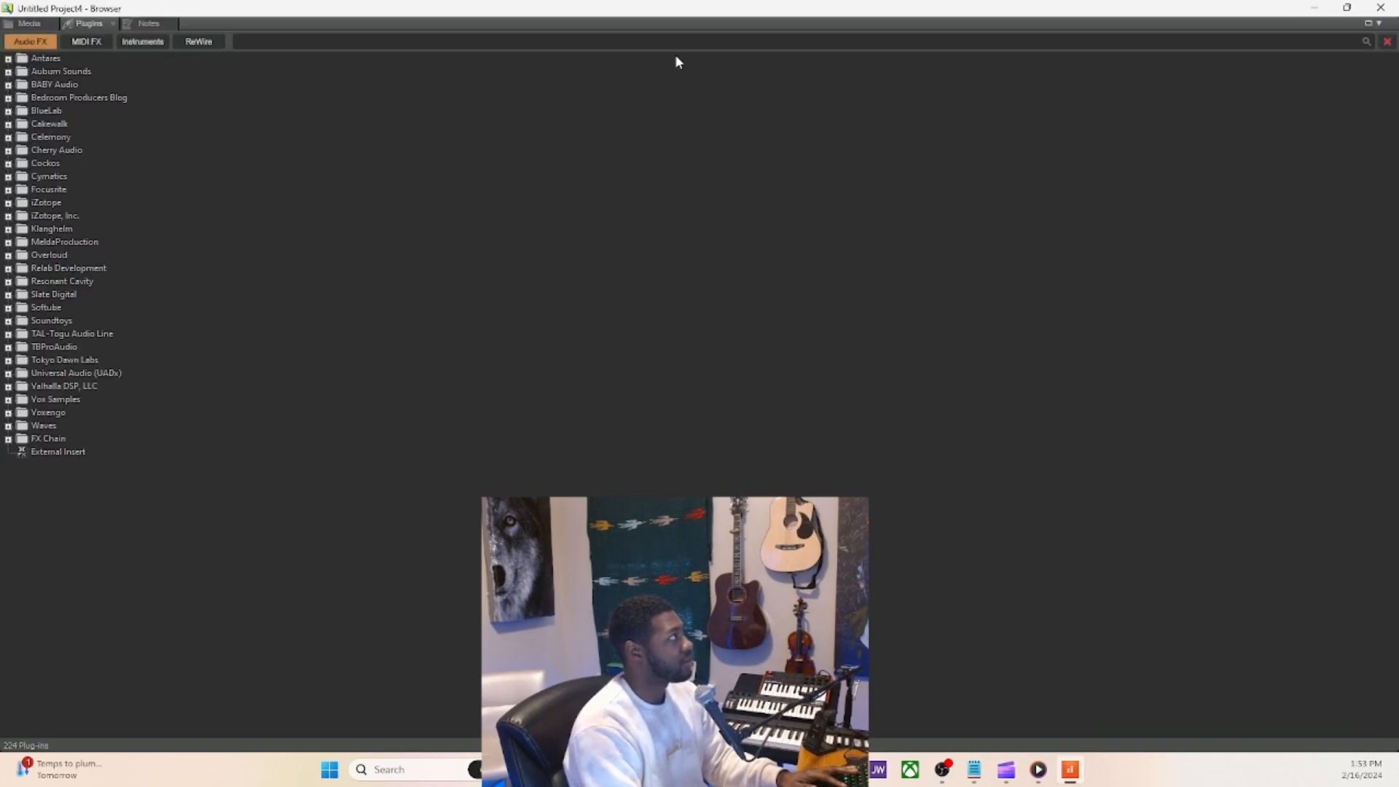
{"action": "left_click", "coordinate": [1349, 8]}
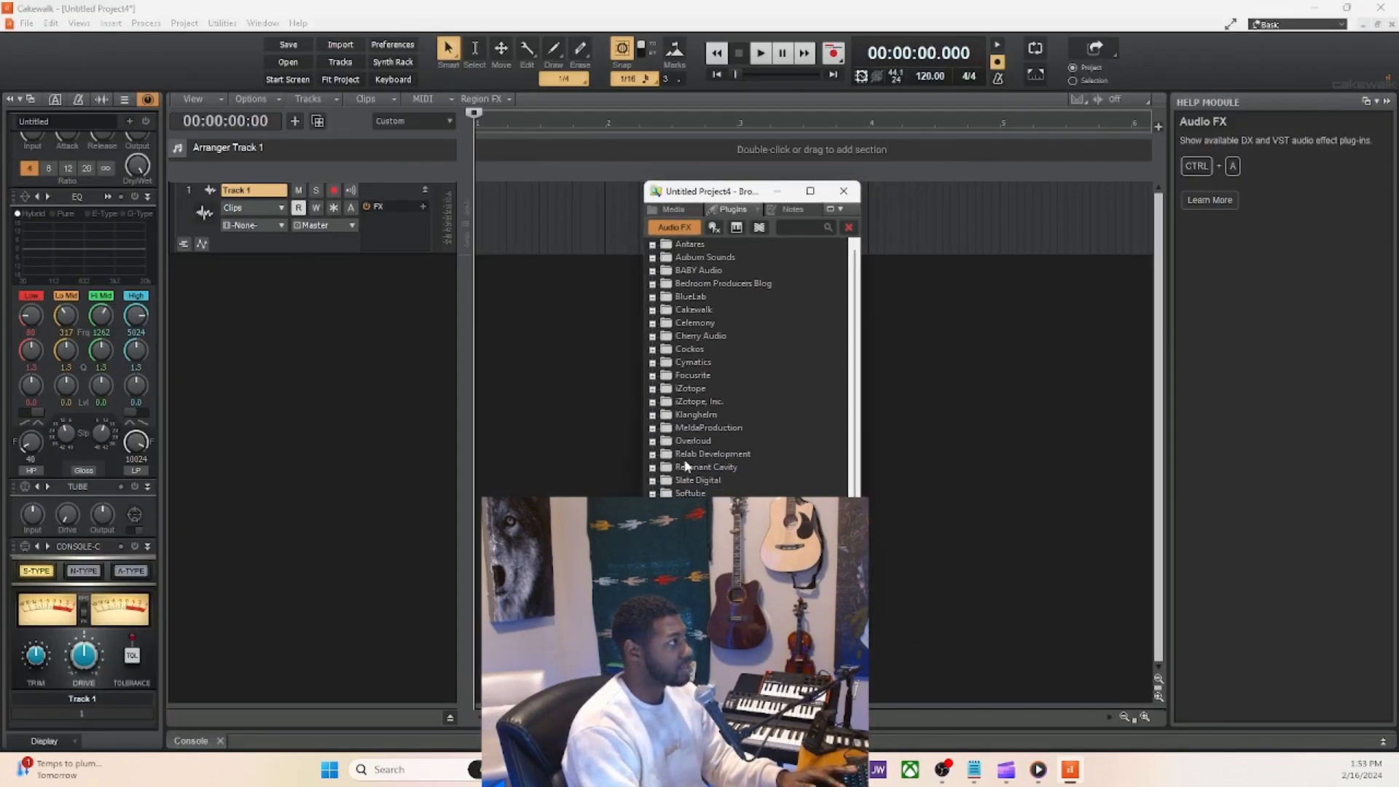
Add the Slate Digital Fresh Air effect to Track 1's FX rack and close its plug-in window.
{"action": "double_click", "coordinate": [671, 480]}
{"action": "left_click_drag", "start_coordinate": [696, 494], "coordinate": [382, 217]}
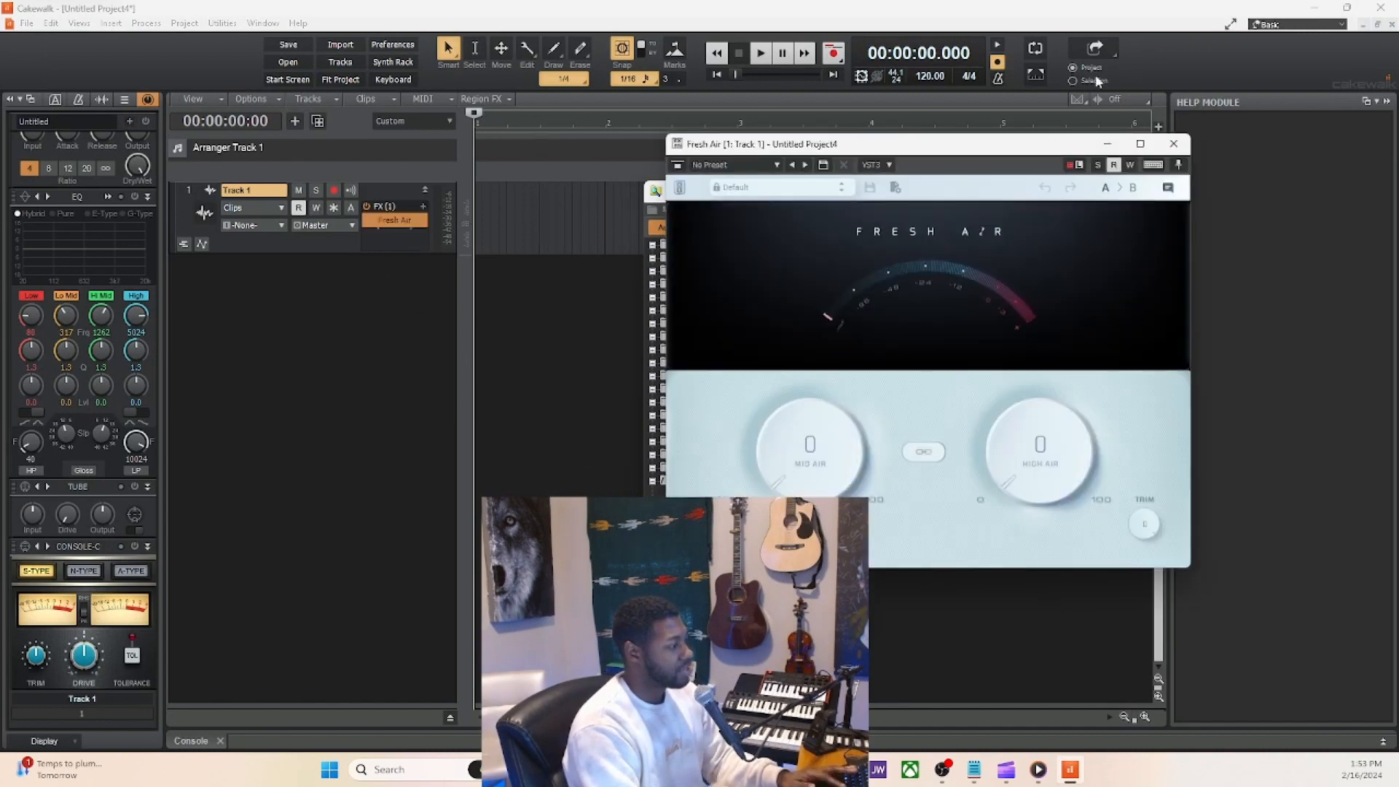
{"action": "left_click", "coordinate": [1174, 144]}
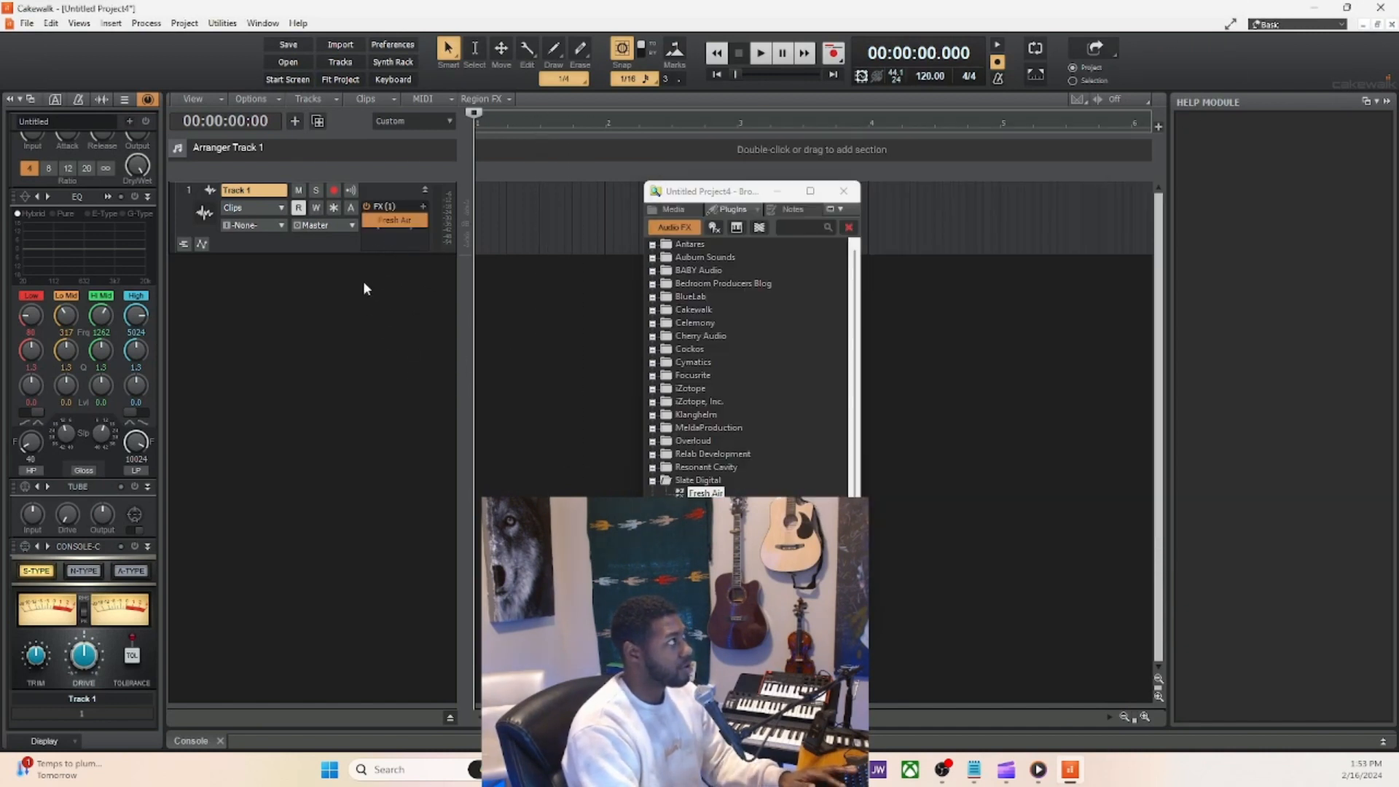
Examine the insertable audio effects offered for Track 1's FX rack without choosing one.
{"action": "left_click", "coordinate": [424, 207]}
{"action": "mouse_move", "coordinate": [510, 243]}
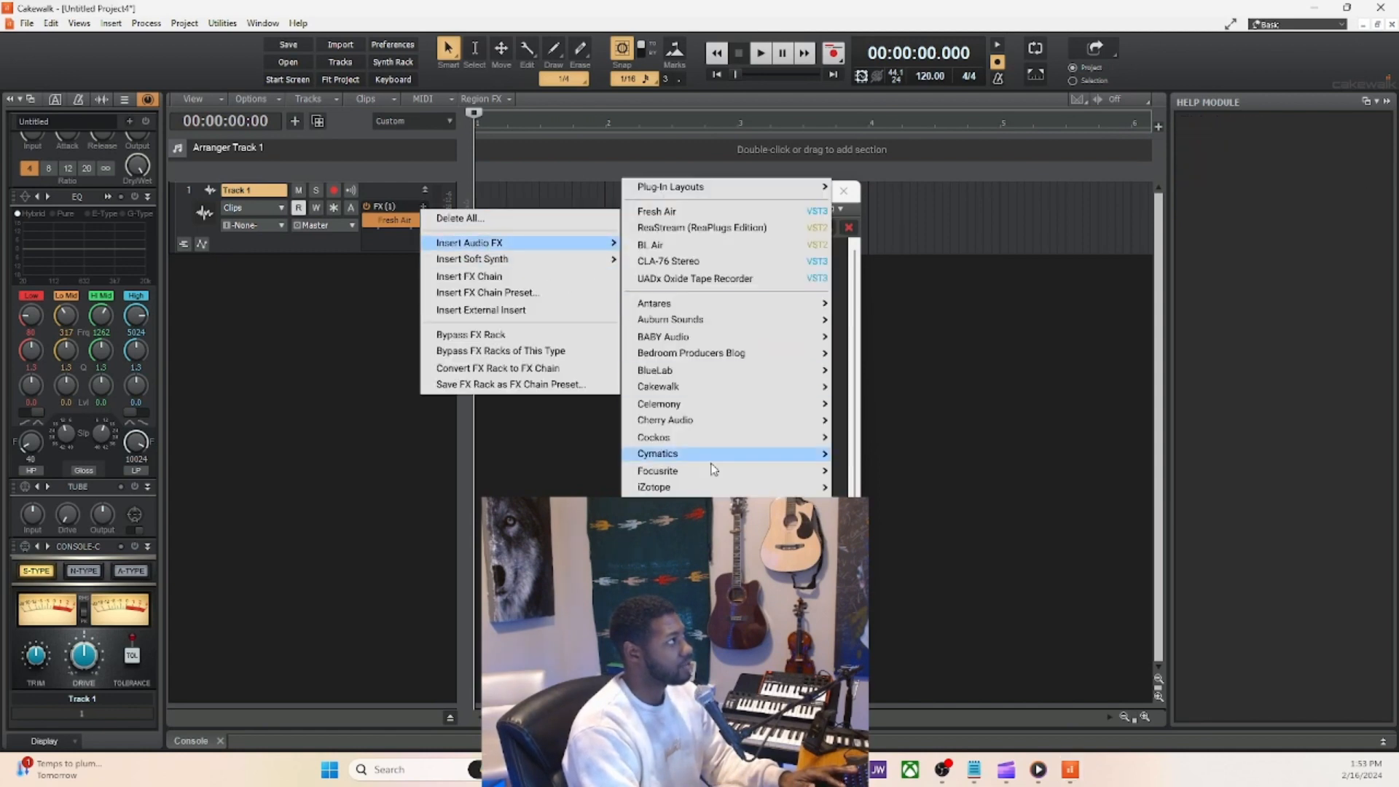
{"action": "left_click", "coordinate": [615, 402]}
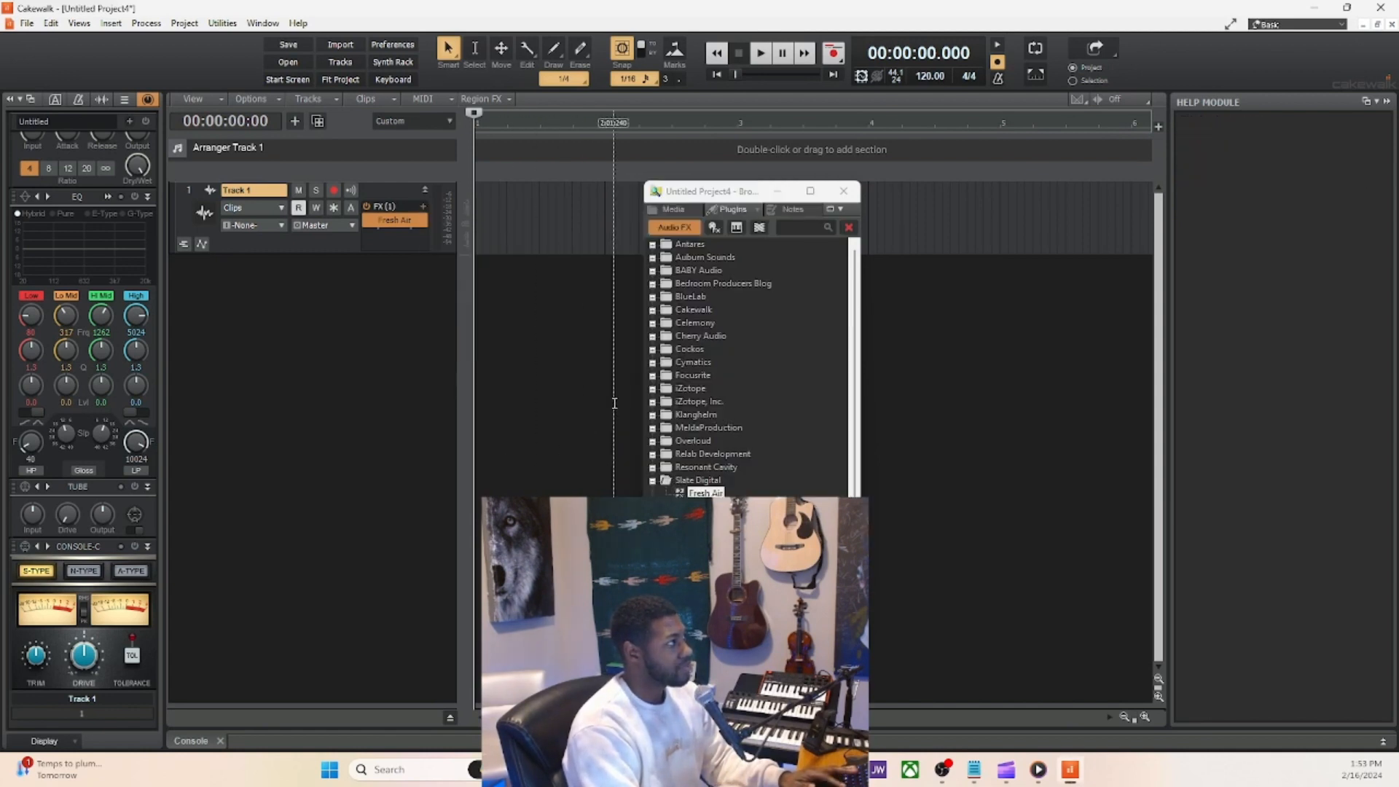
Redock the floating Browser beside the clips pane, and move it into the MultiDock below the tracks.
{"action": "left_click_drag", "start_coordinate": [732, 198], "coordinate": [1224, 102]}
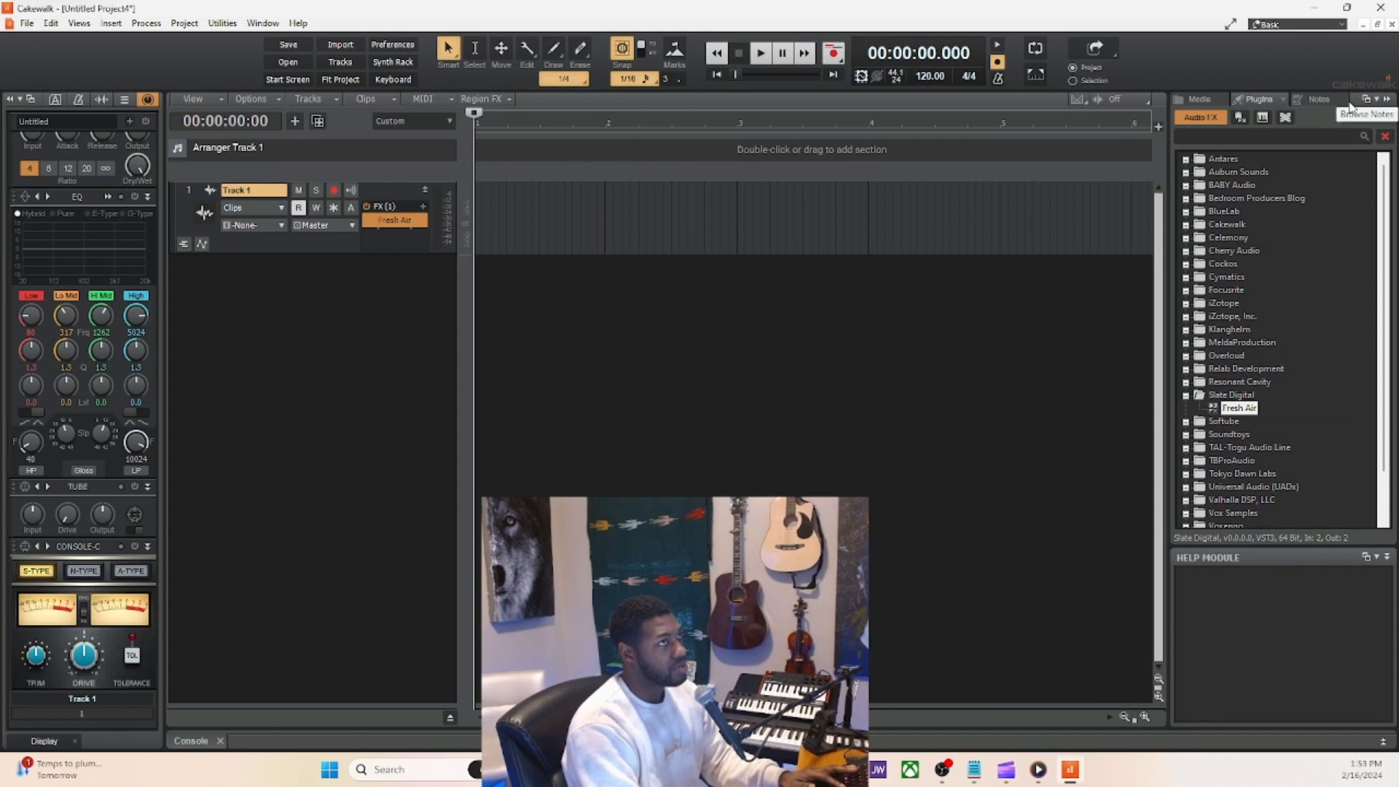
{"action": "left_click_drag", "start_coordinate": [1350, 102], "coordinate": [751, 740]}
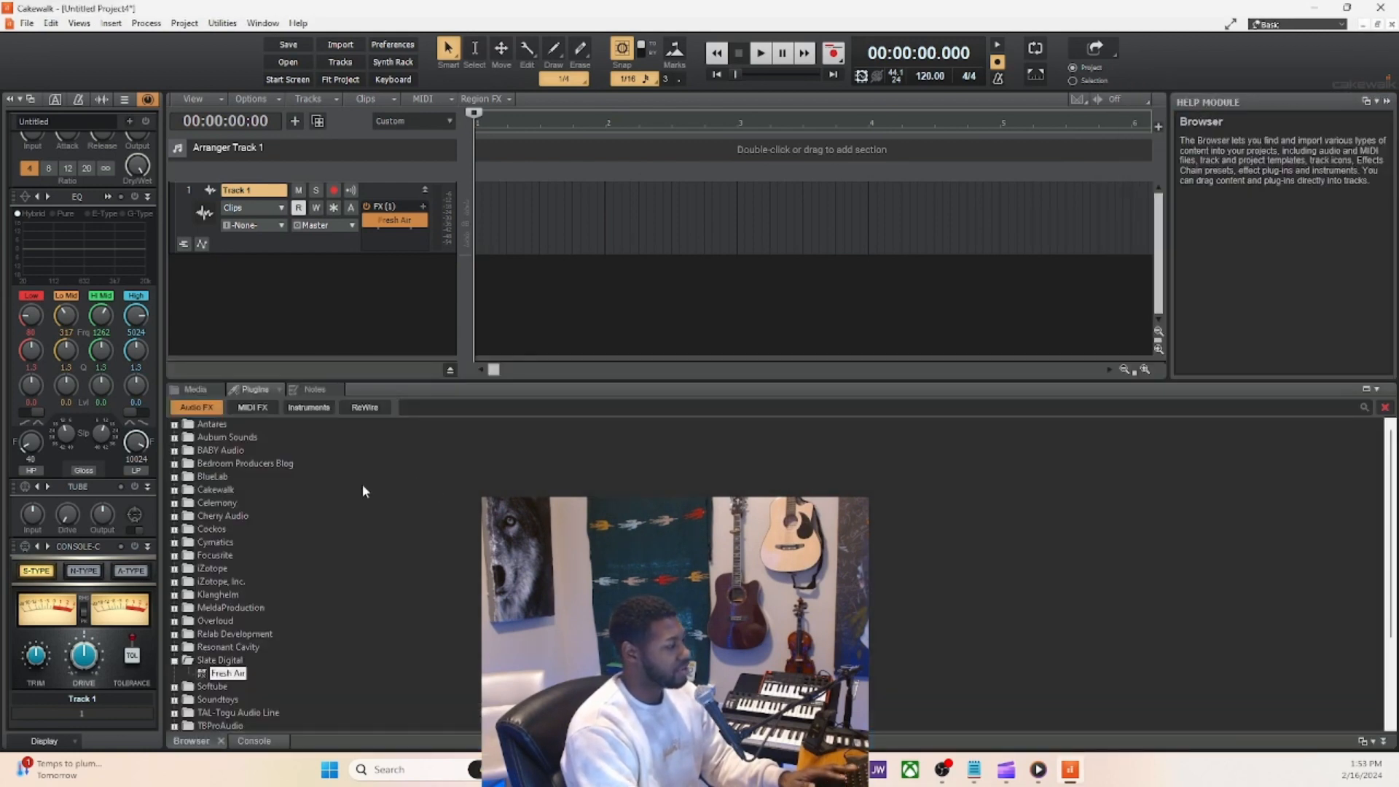
Add Sonitus Reverb from the Cakewalk plug-in folder to Track 1's FX rack and close its plug-in window.
{"action": "double_click", "coordinate": [233, 489]}
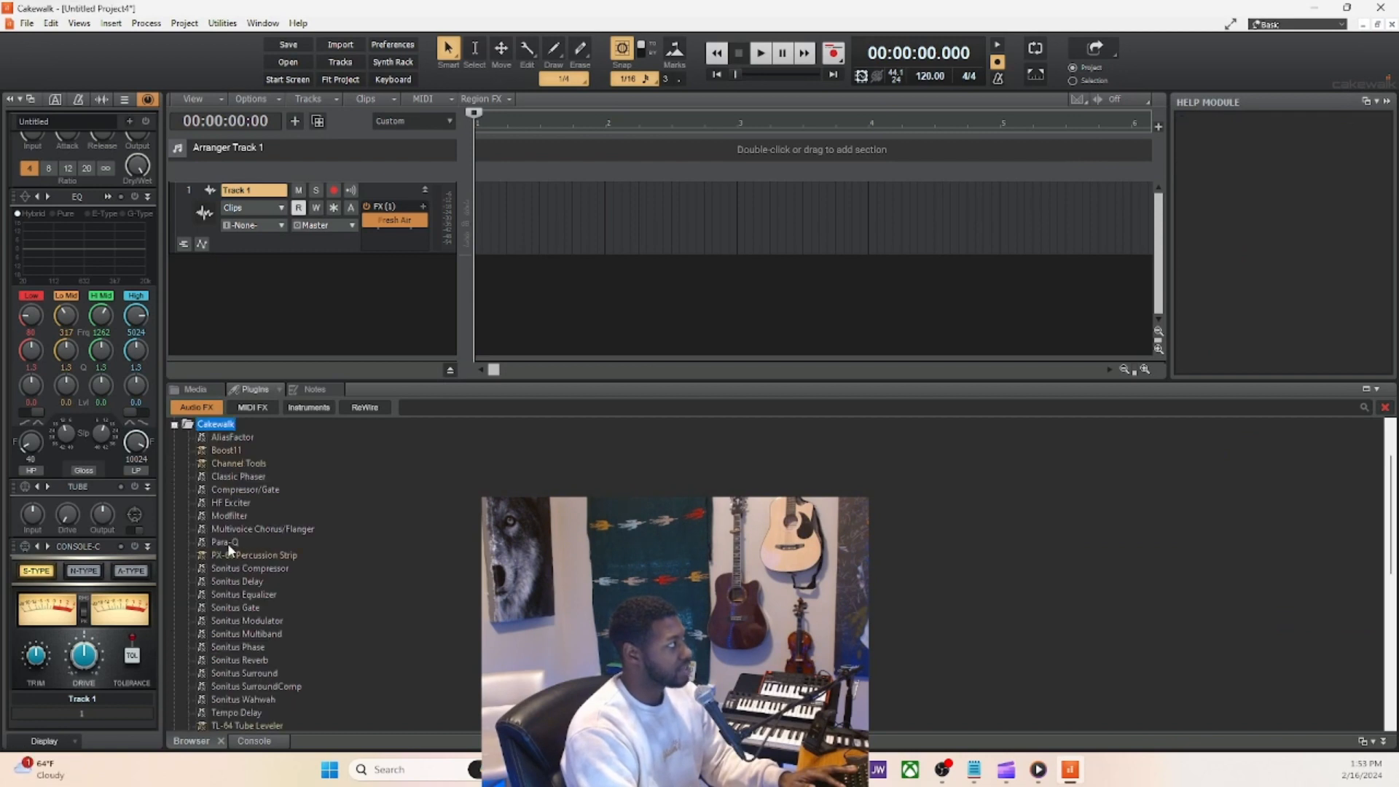
{"action": "scroll", "coordinate": [244, 563], "scroll_direction": "down", "scroll_amount": 5}
{"action": "left_click_drag", "start_coordinate": [237, 542], "coordinate": [392, 243]}
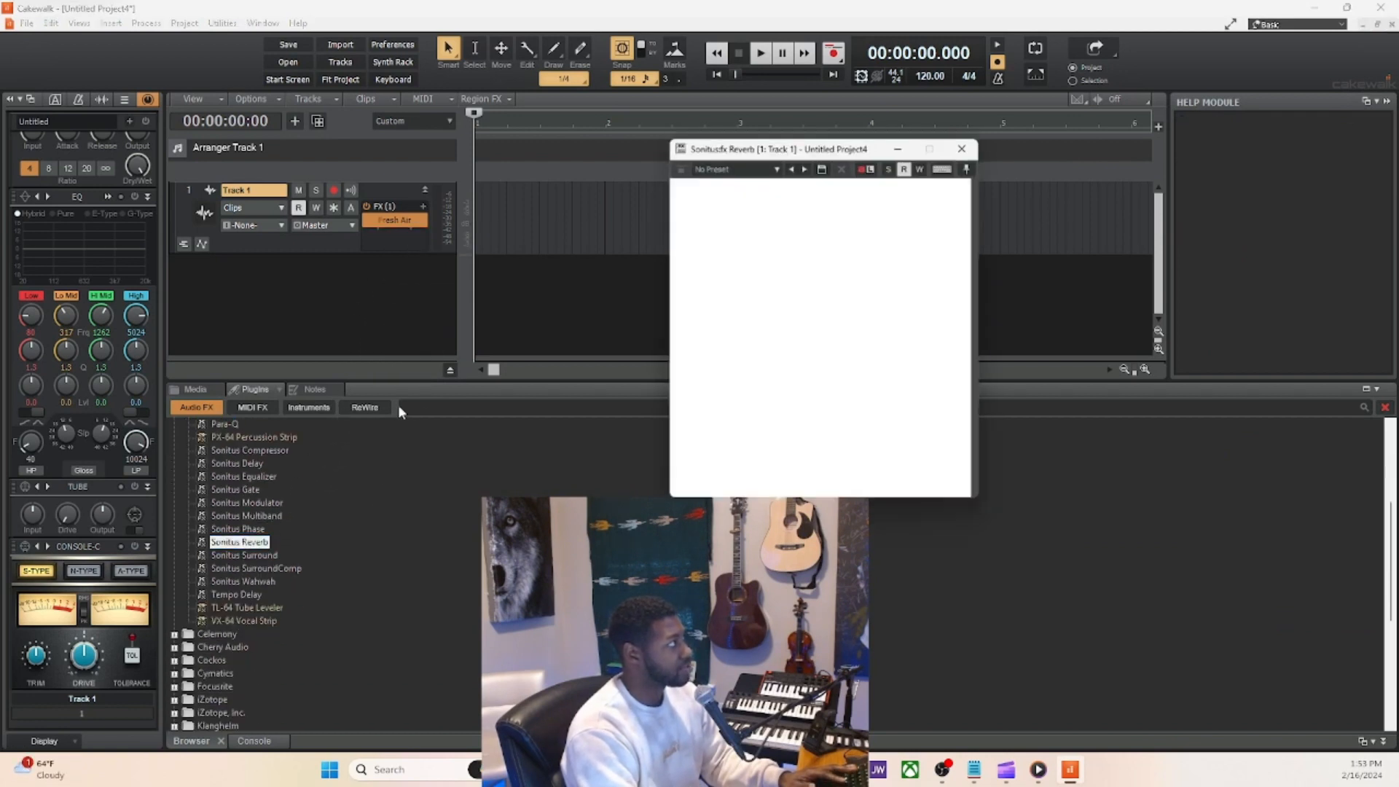
{"action": "left_click", "coordinate": [979, 146]}
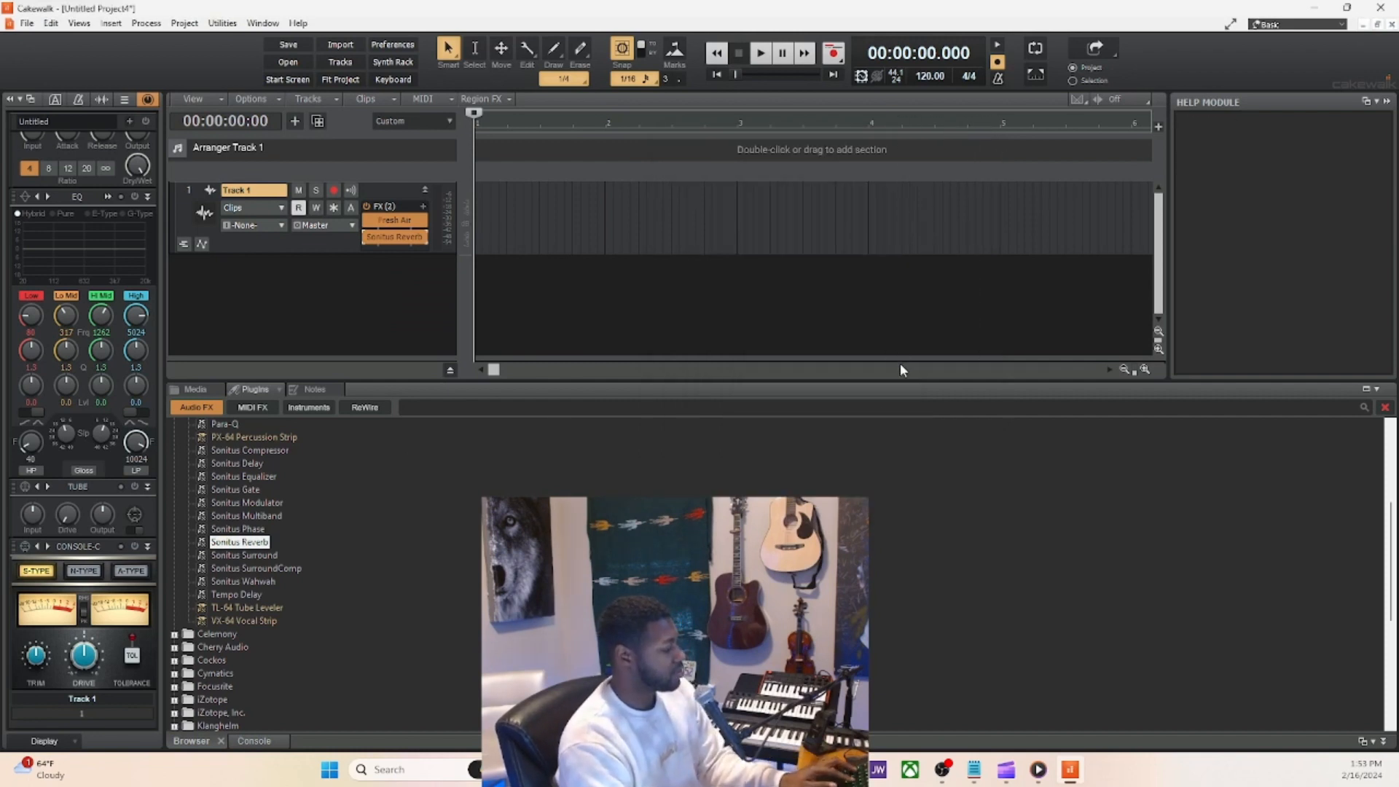
Toggle the MultiDock between collapsed, expanded and maximized, leaving it expanded below the tracks.
{"action": "key", "text": "d"}
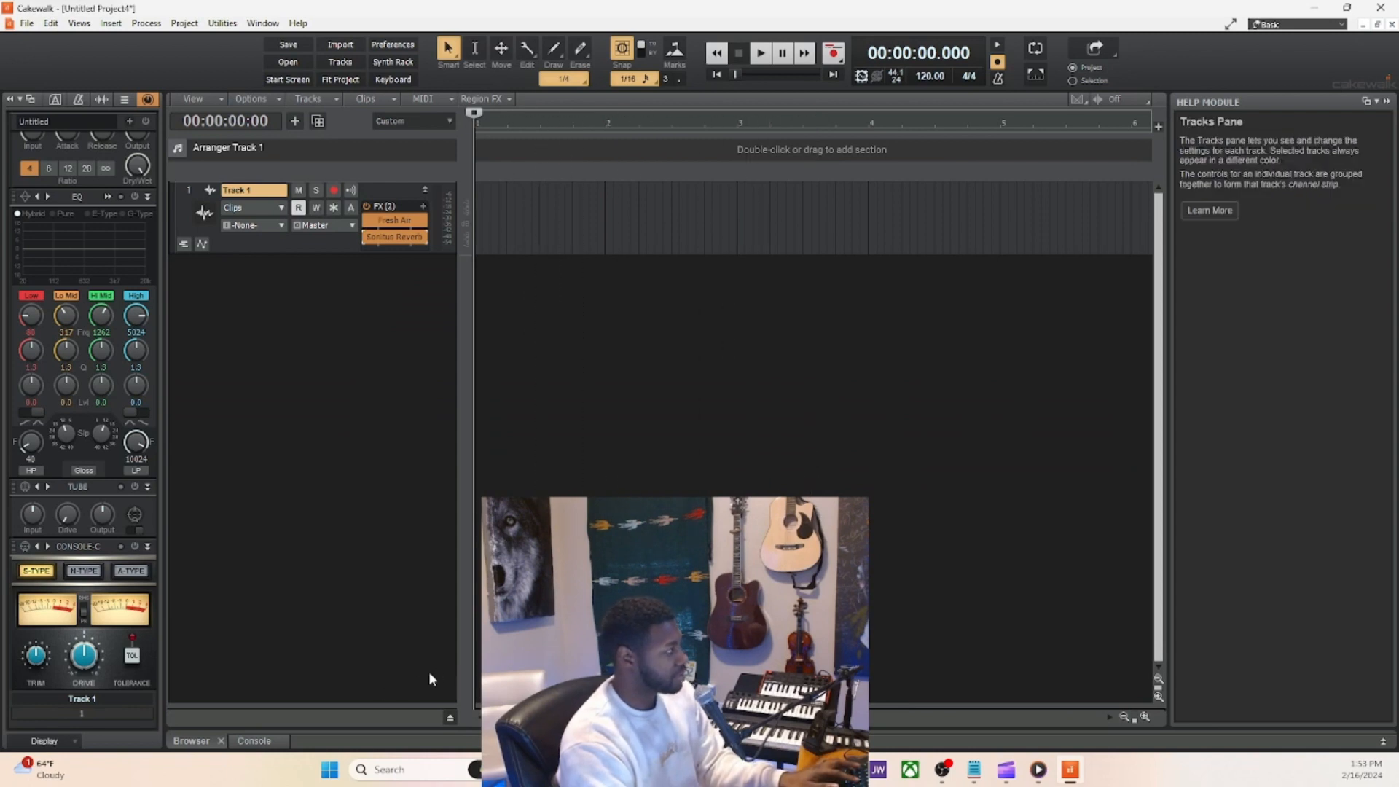
{"action": "key", "text": "d"}
{"action": "key", "text": "d"}
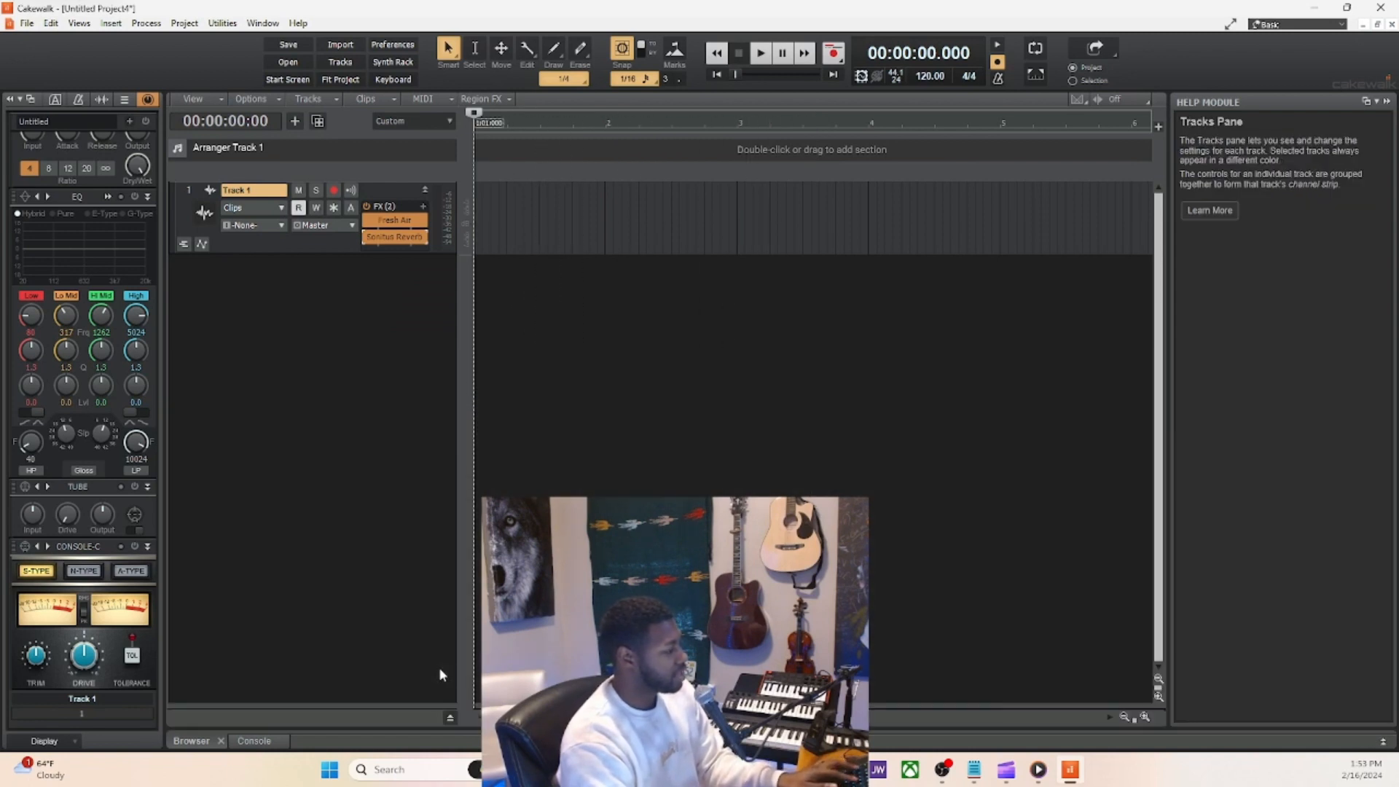
{"action": "key", "text": "shift+d"}
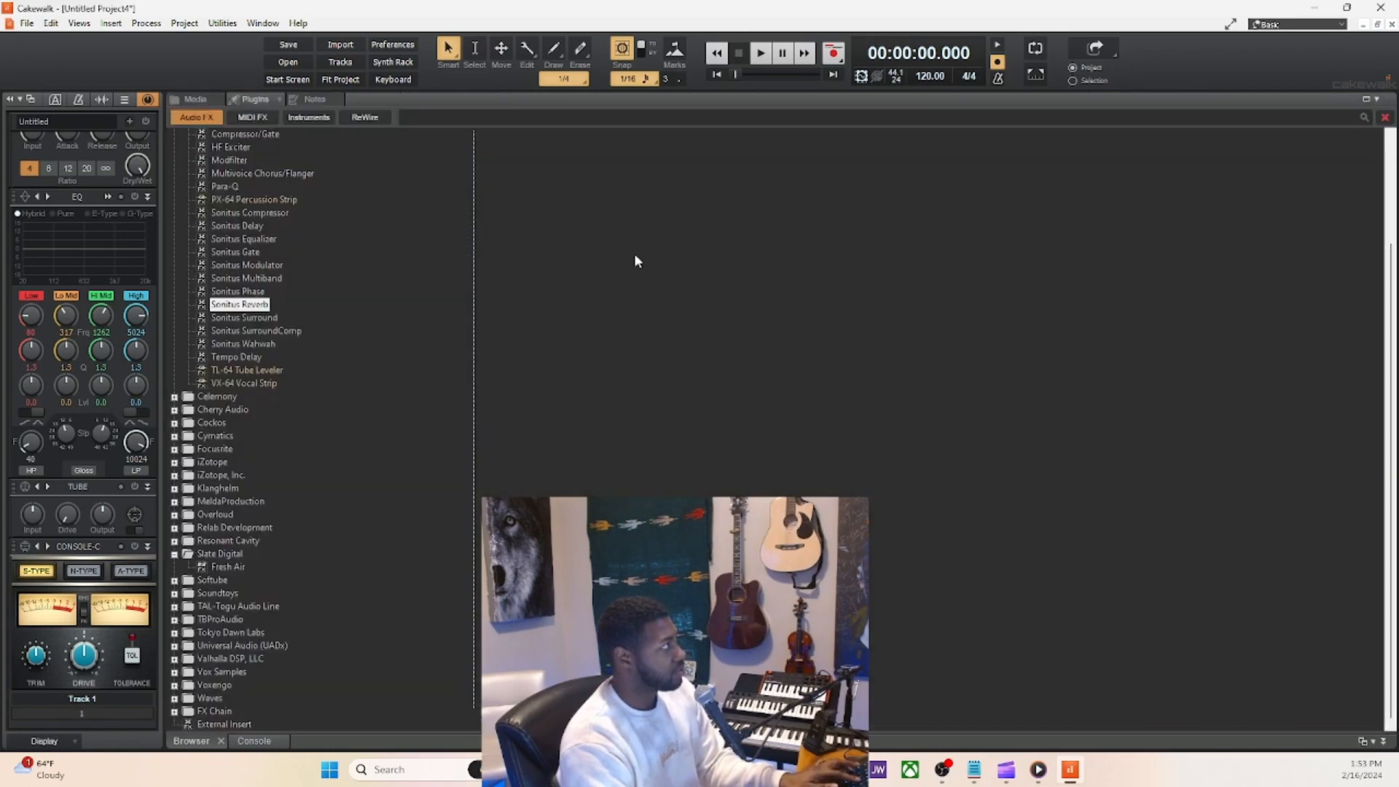
{"action": "key", "text": "shift+d"}
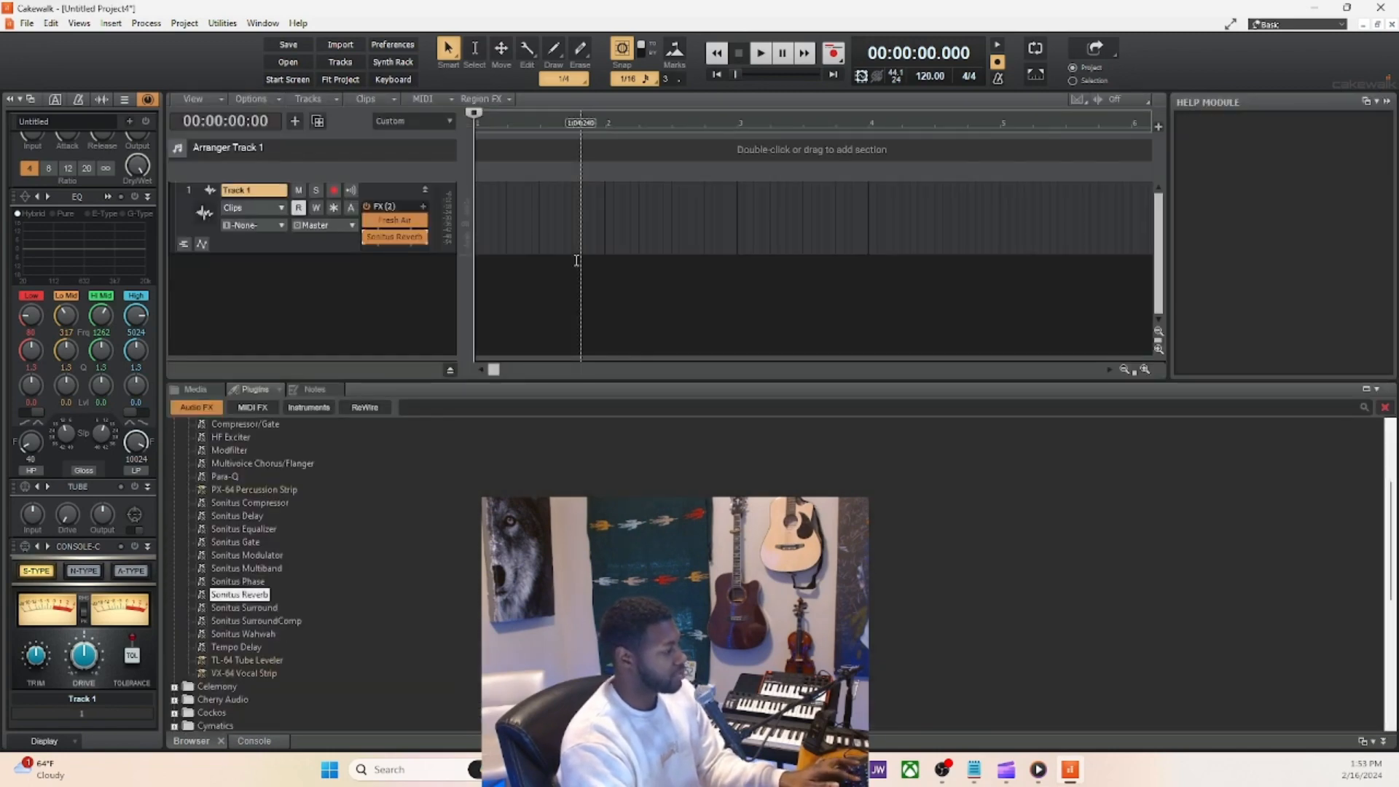
{"action": "key", "text": "d"}
{"action": "key", "text": "d"}
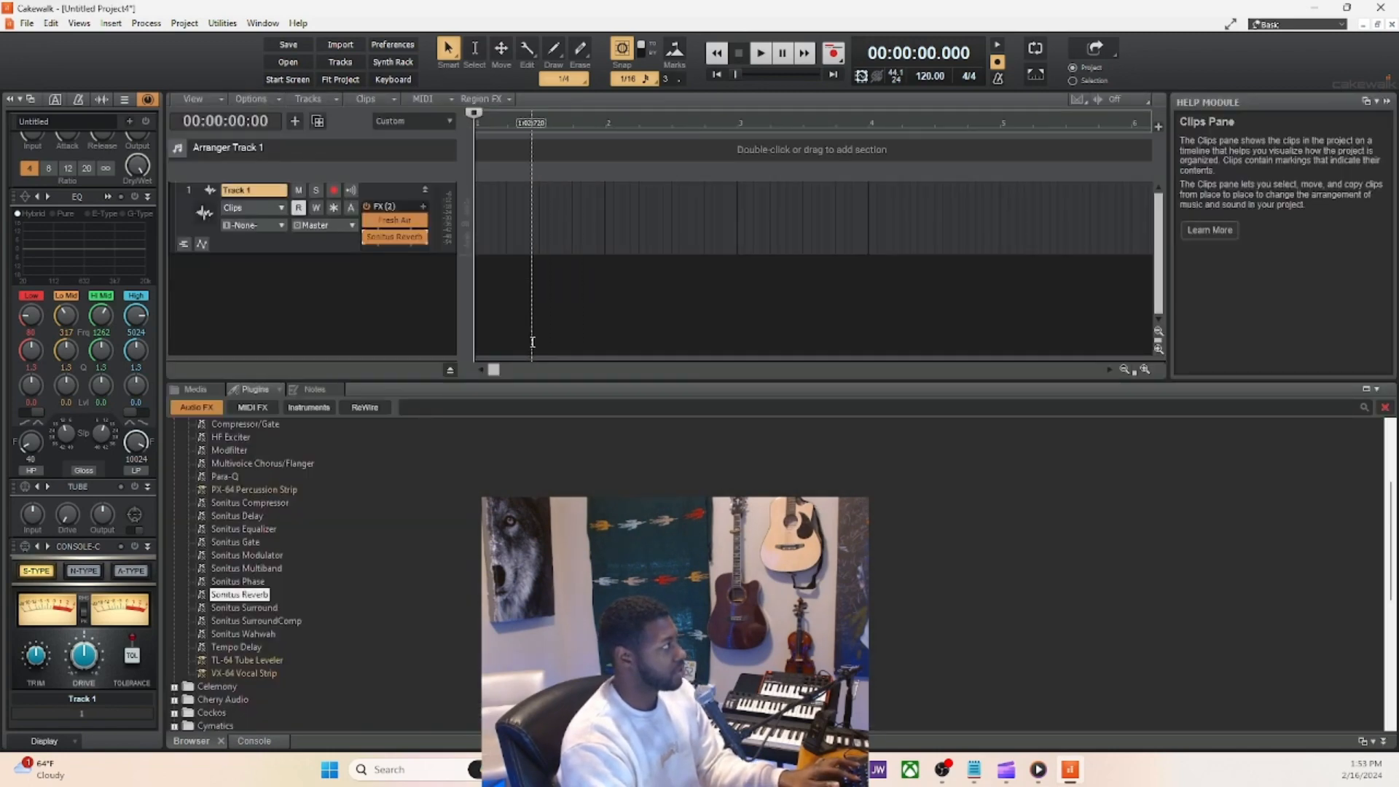
{"action": "key", "text": "d"}
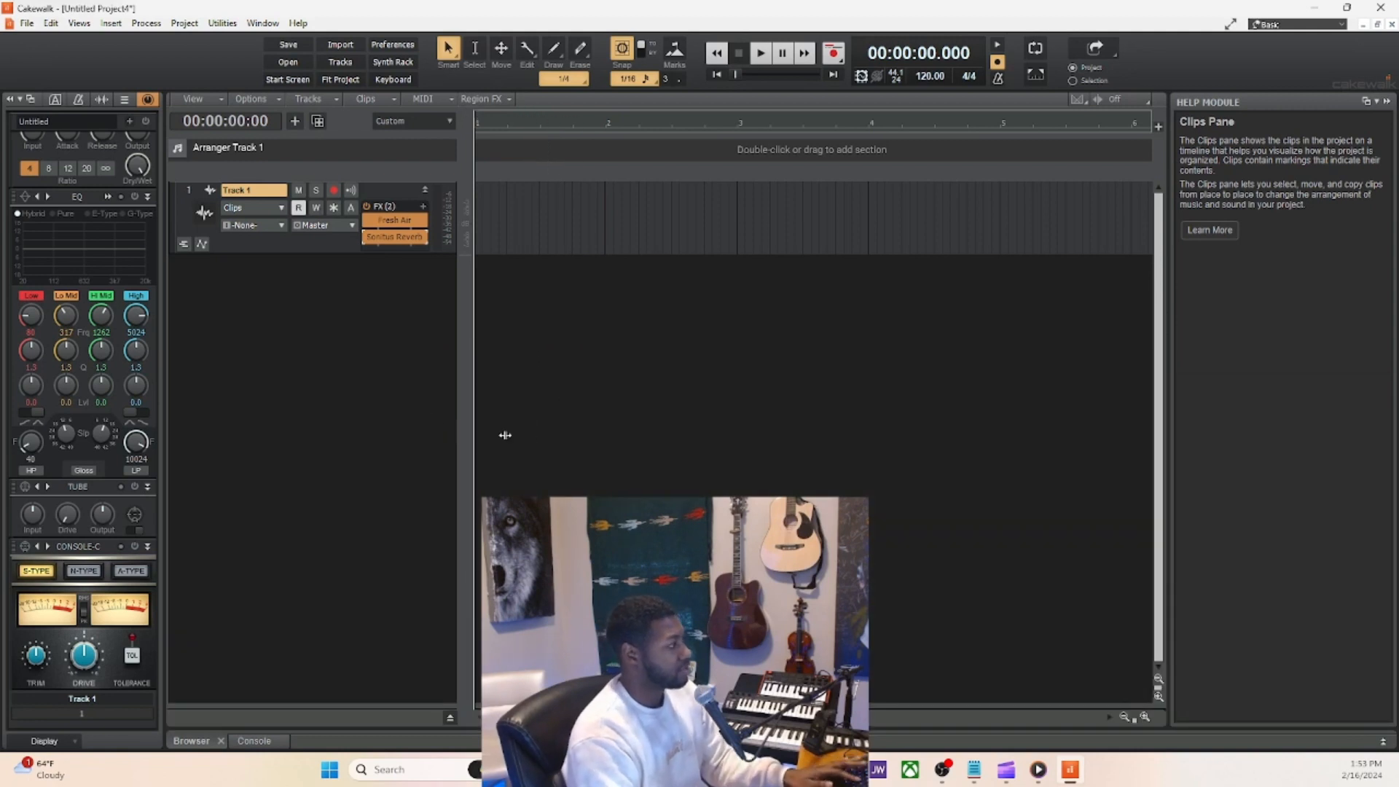
{"action": "key", "text": "d"}
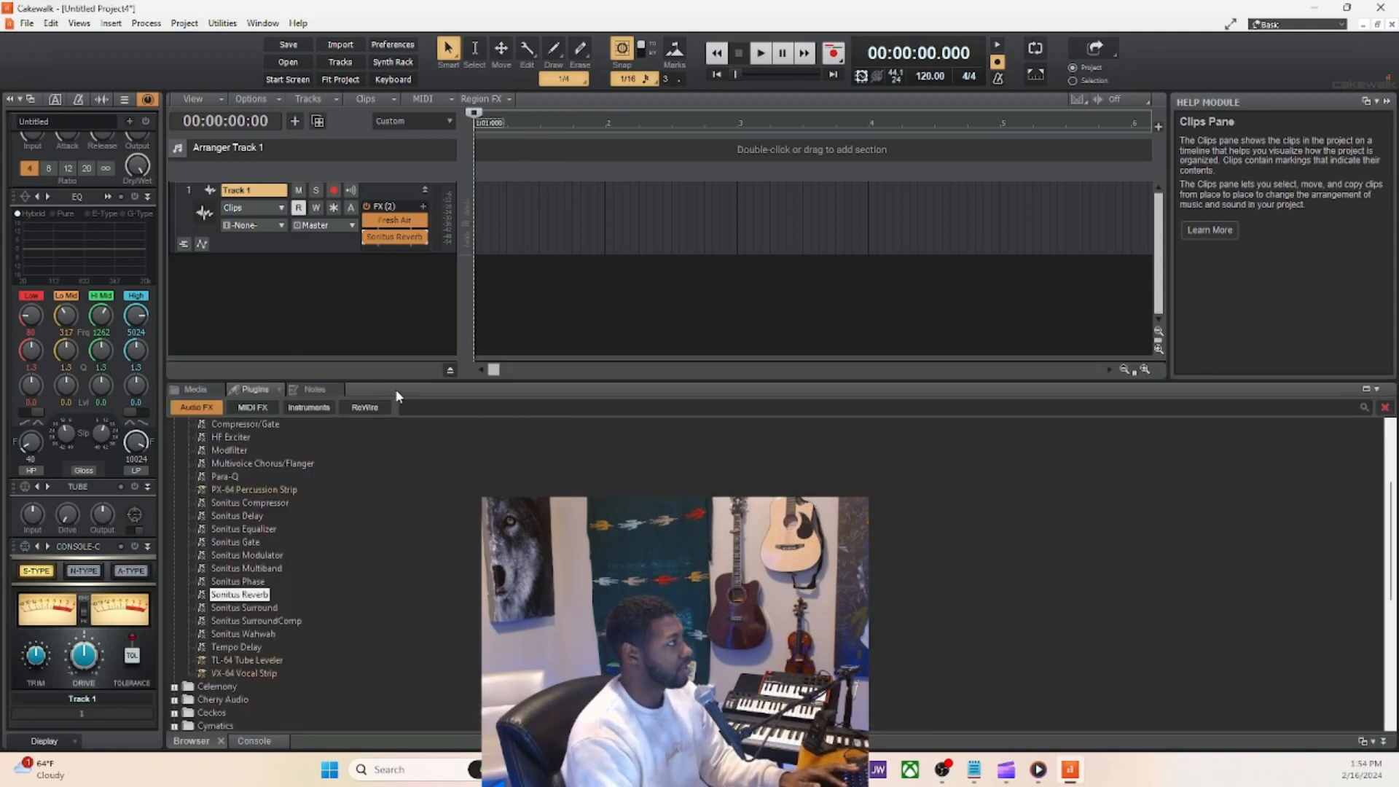
Undock the Browser from the MultiDock.
{"action": "left_click", "coordinate": [1362, 389]}
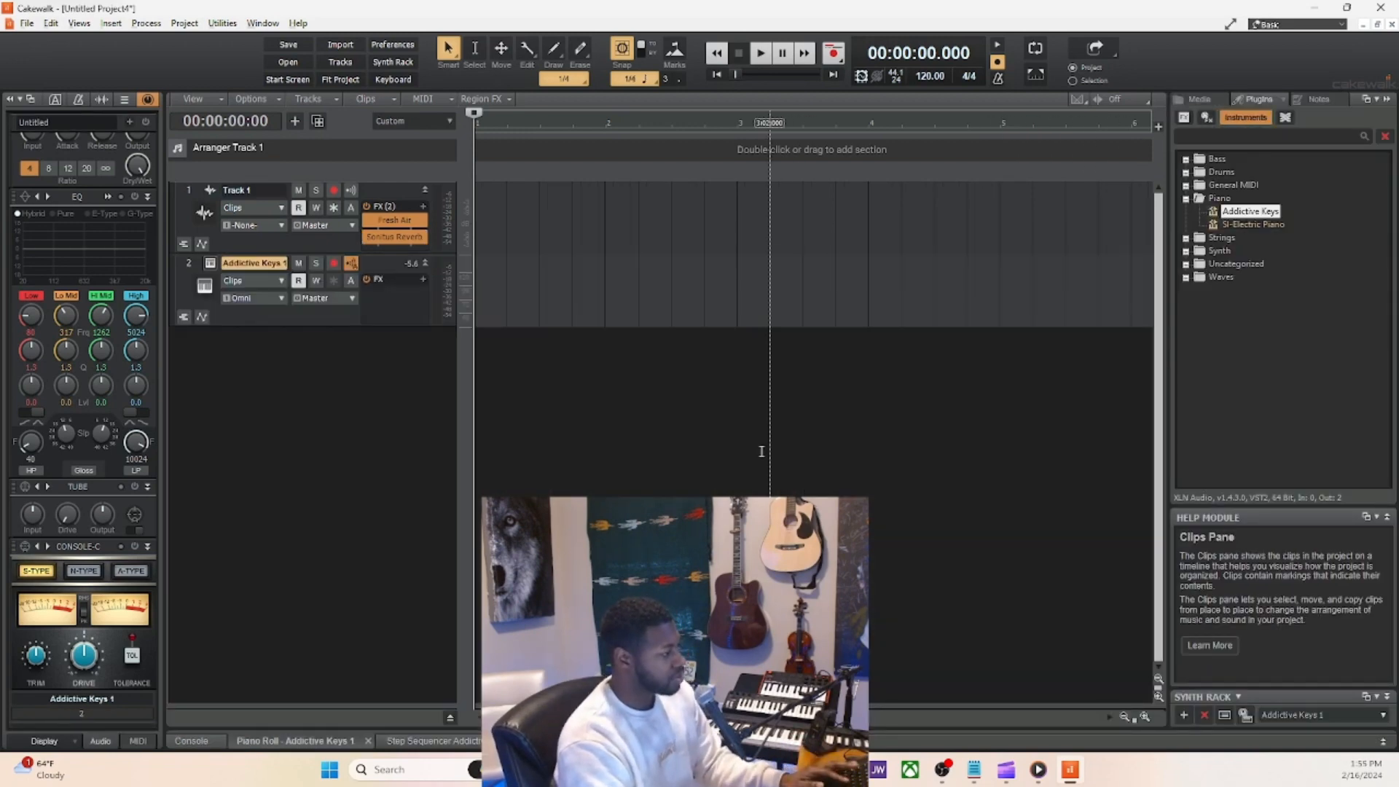
Hide the Control Bar and show it again.
{"action": "left_click", "coordinate": [754, 430]}
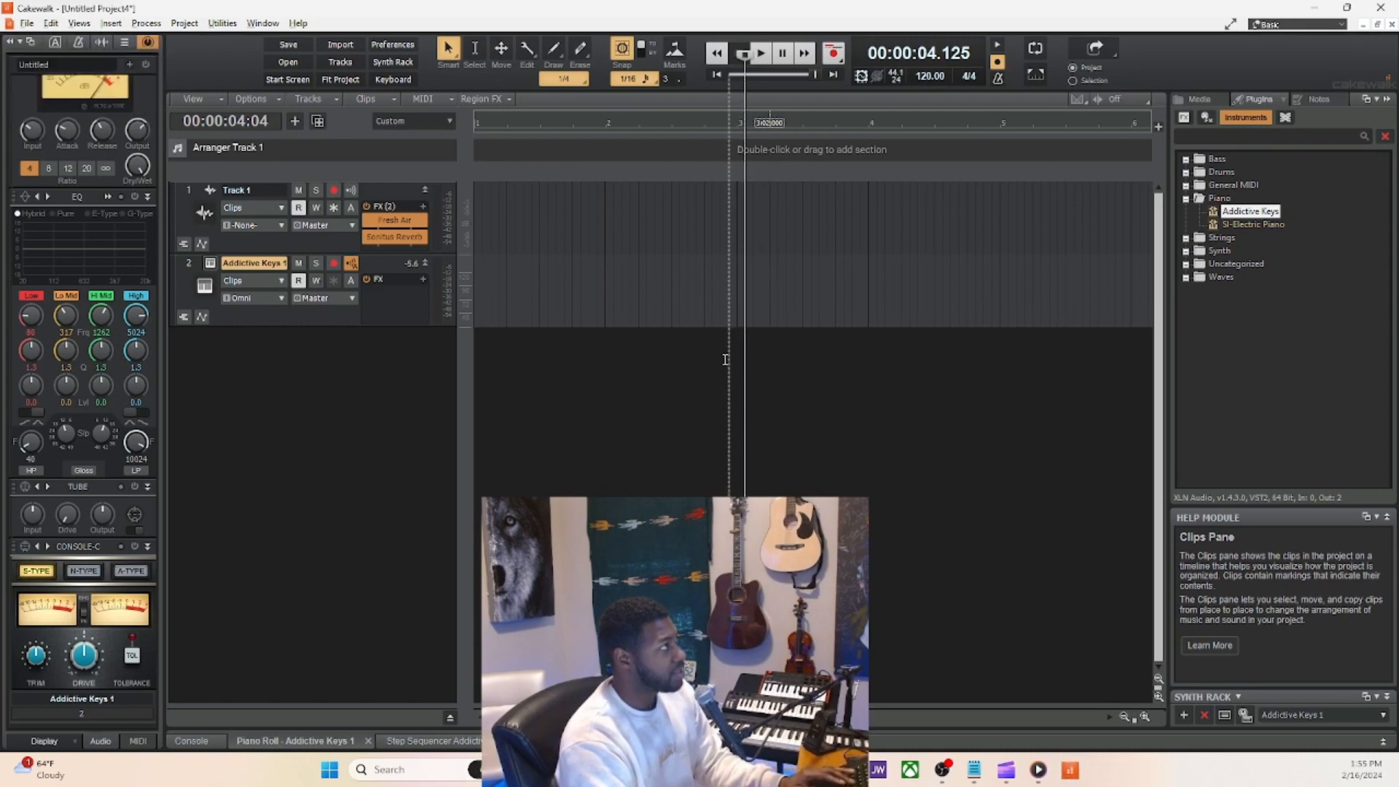
{"action": "key", "text": "c"}
{"action": "key", "text": "c"}
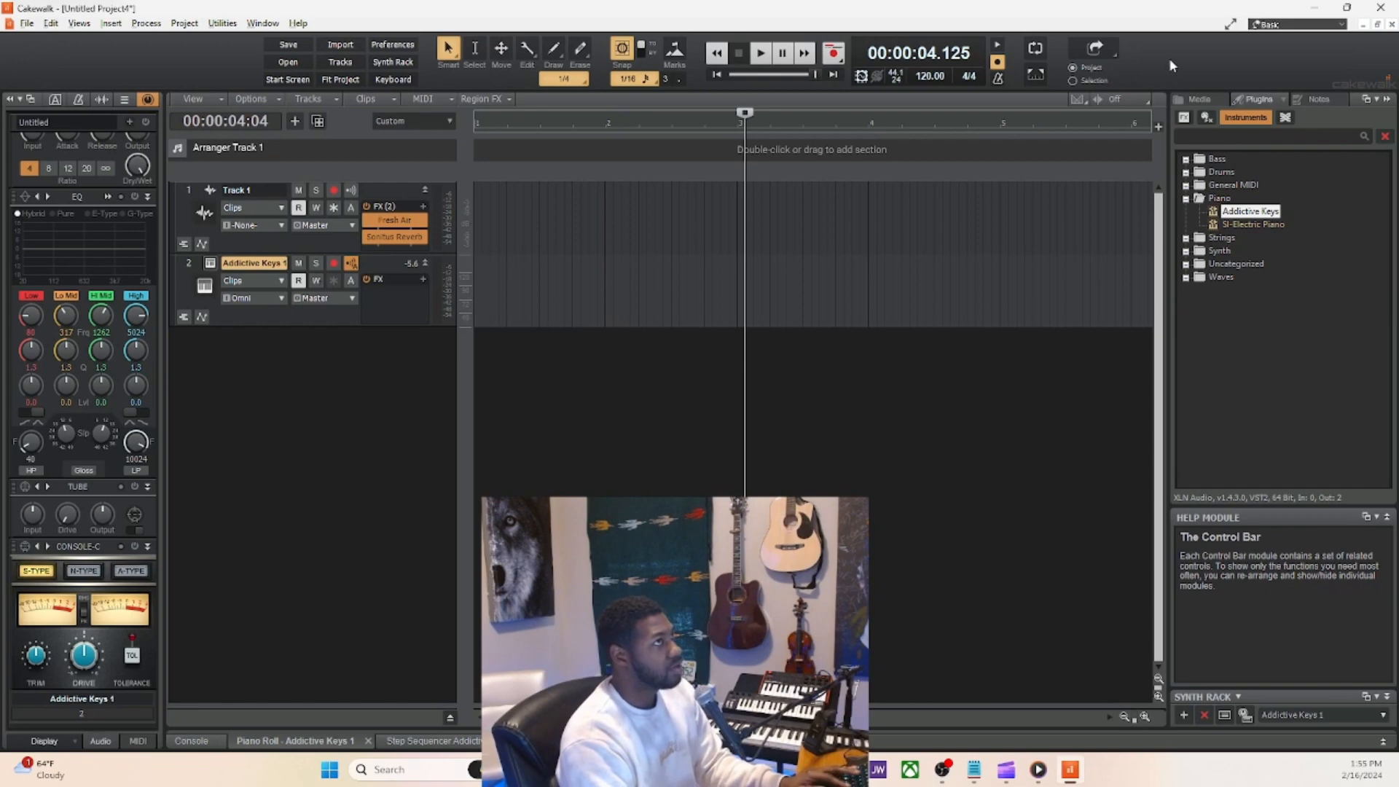
Undock the Control Bar and dock it along the workspace's lower edge.
{"action": "double_click", "coordinate": [1153, 35]}
{"action": "left_click_drag", "start_coordinate": [1127, 151], "coordinate": [1148, 700]}
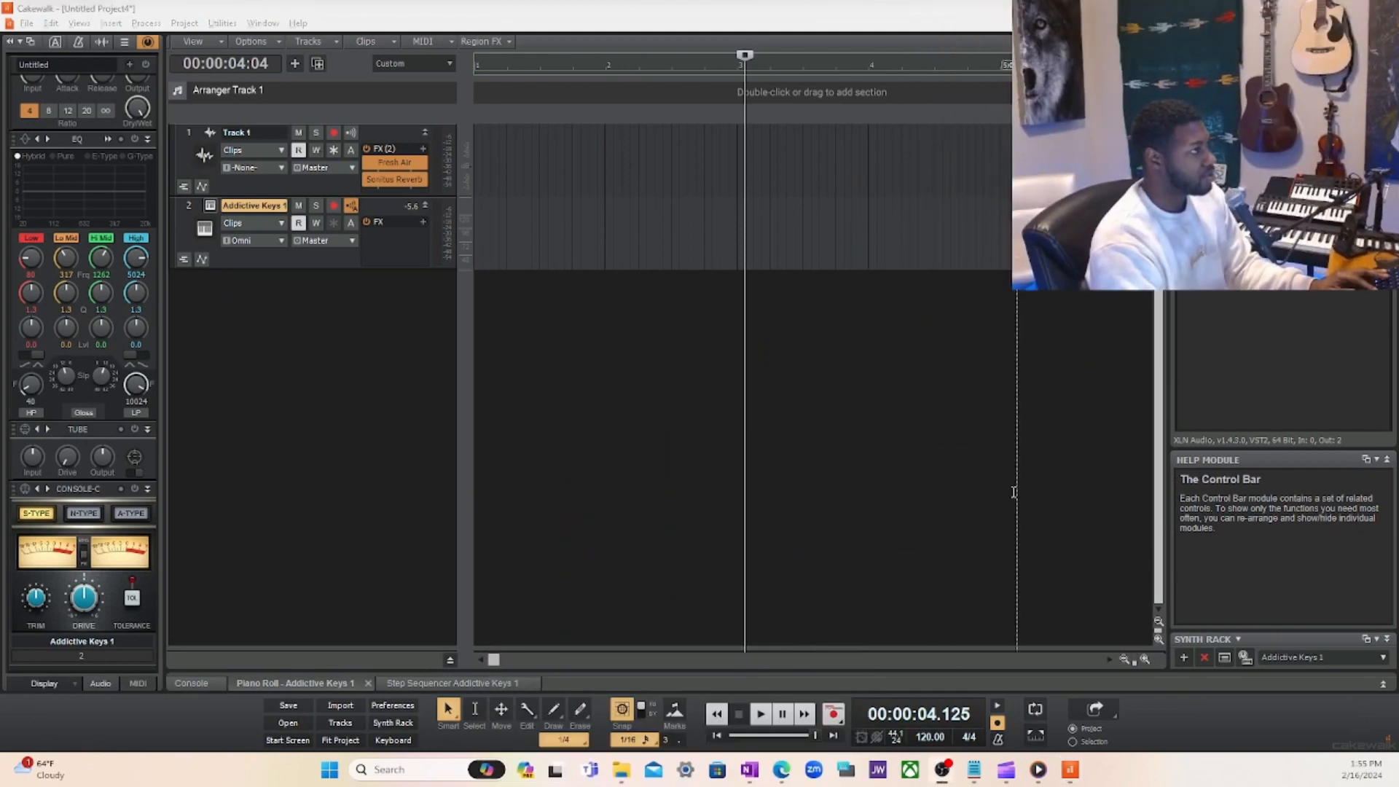
Float the Control Bar over the empty area below the tracks, and start and stop playback from it.
{"action": "left_click_drag", "start_coordinate": [1137, 703], "coordinate": [1058, 421]}
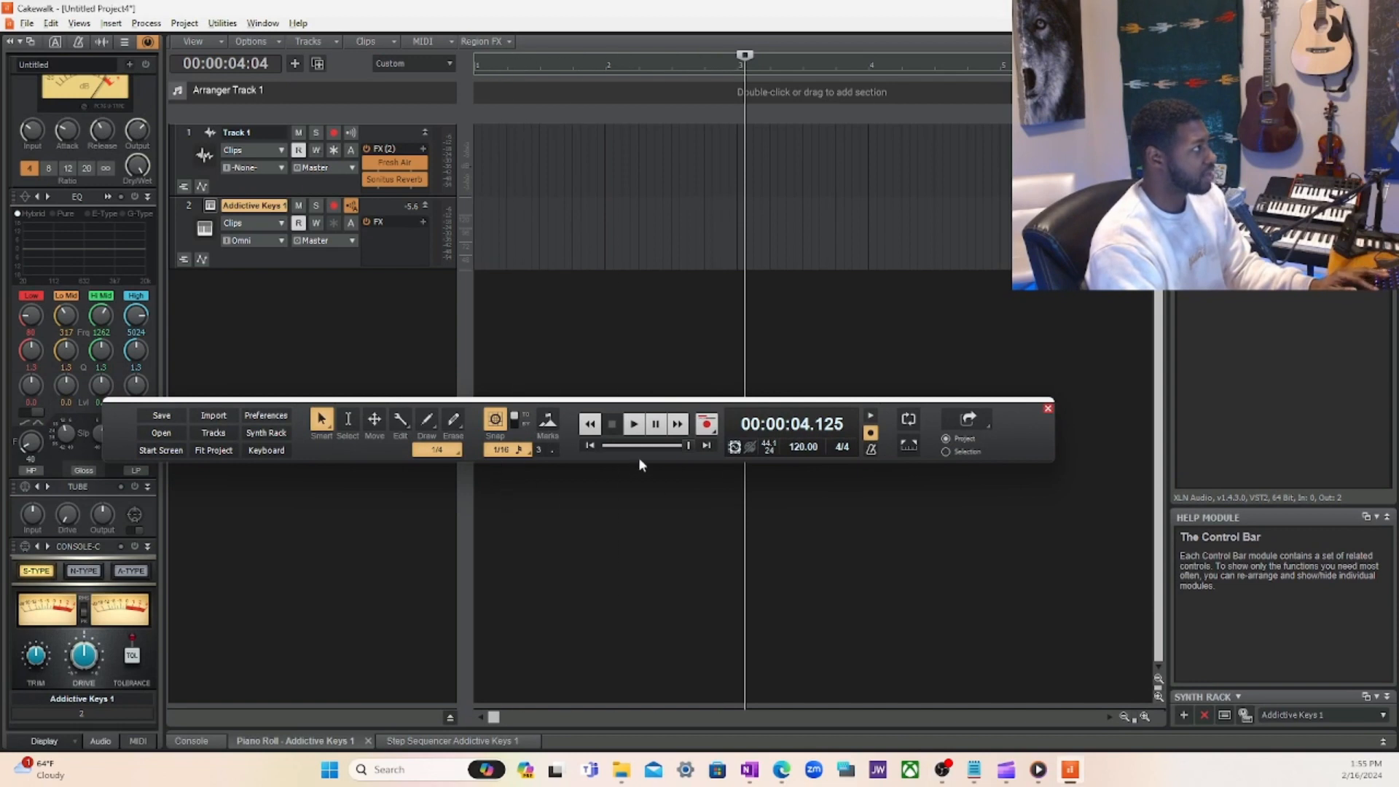
{"action": "left_click", "coordinate": [636, 428]}
{"action": "left_click", "coordinate": [637, 429]}
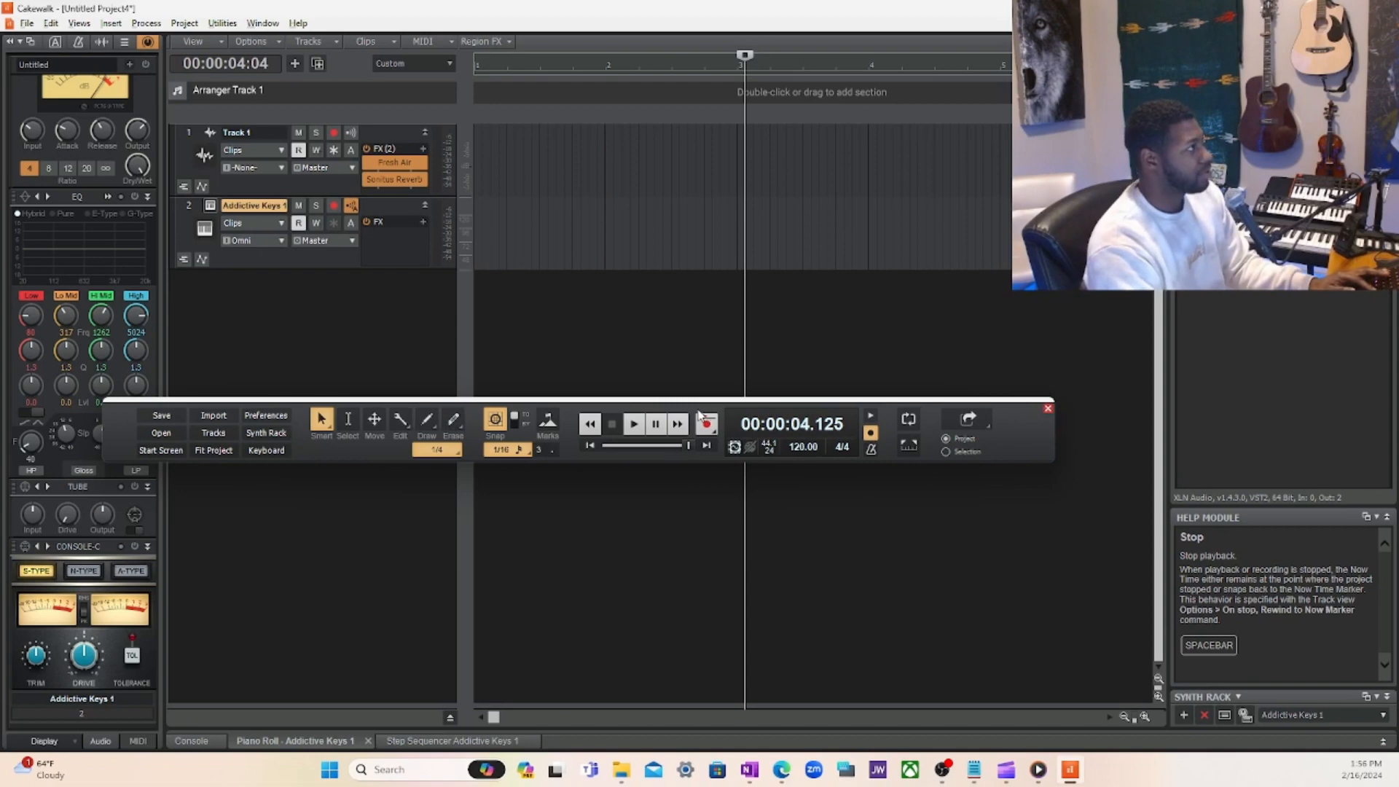
Dock the Control Bar along the workspace's upper edge, collapse it, and open its Custom and Transport modules in turn.
{"action": "left_click_drag", "start_coordinate": [698, 405], "coordinate": [677, 125]}
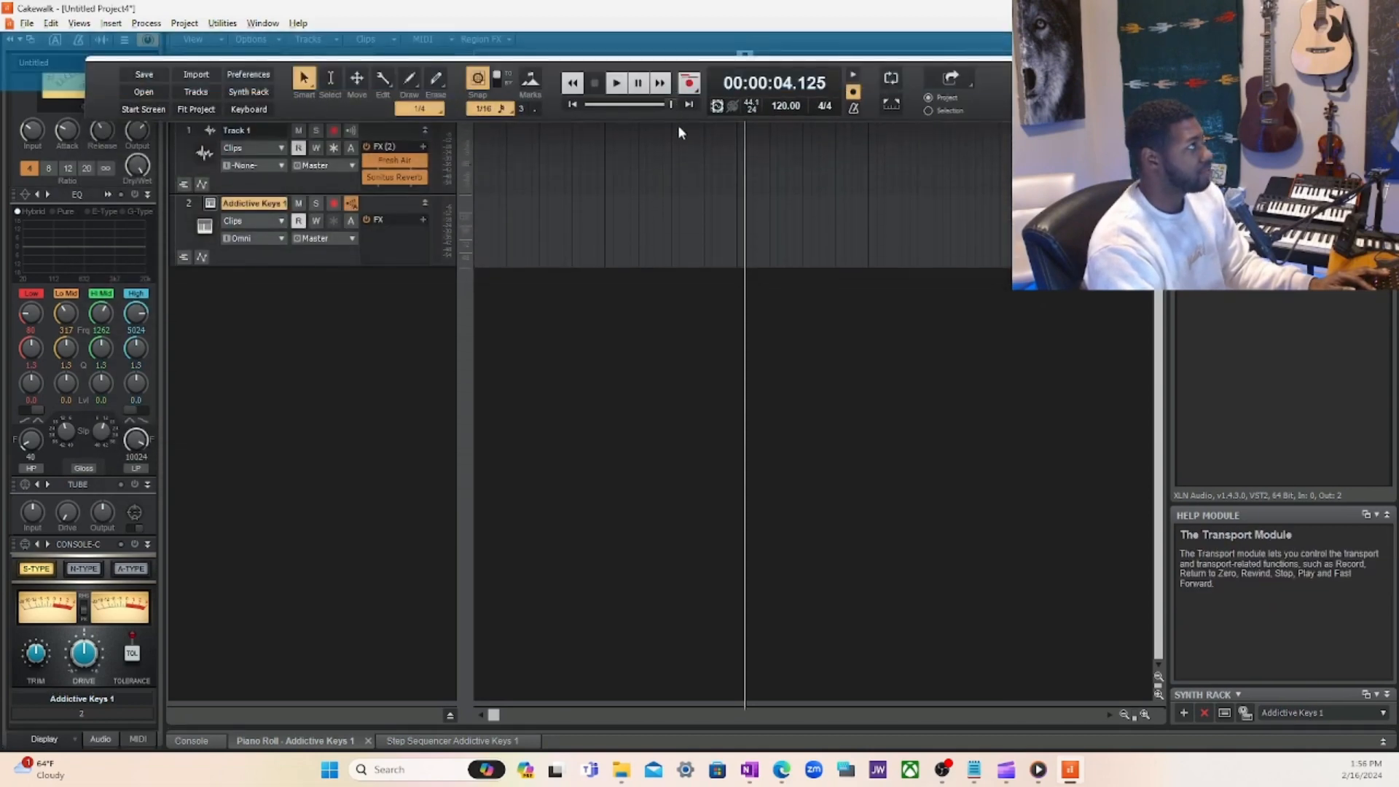
{"action": "key", "text": "c"}
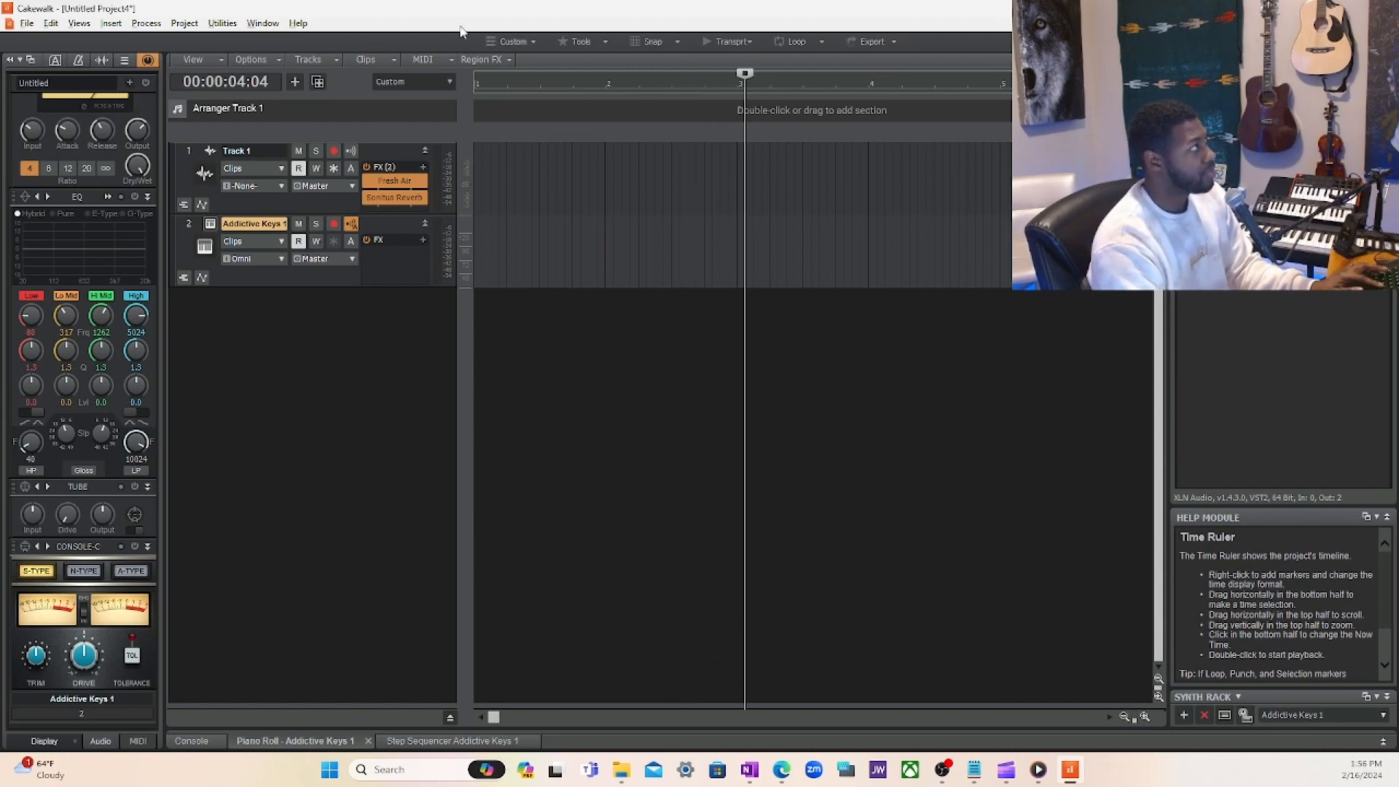
{"action": "left_click", "coordinate": [513, 43]}
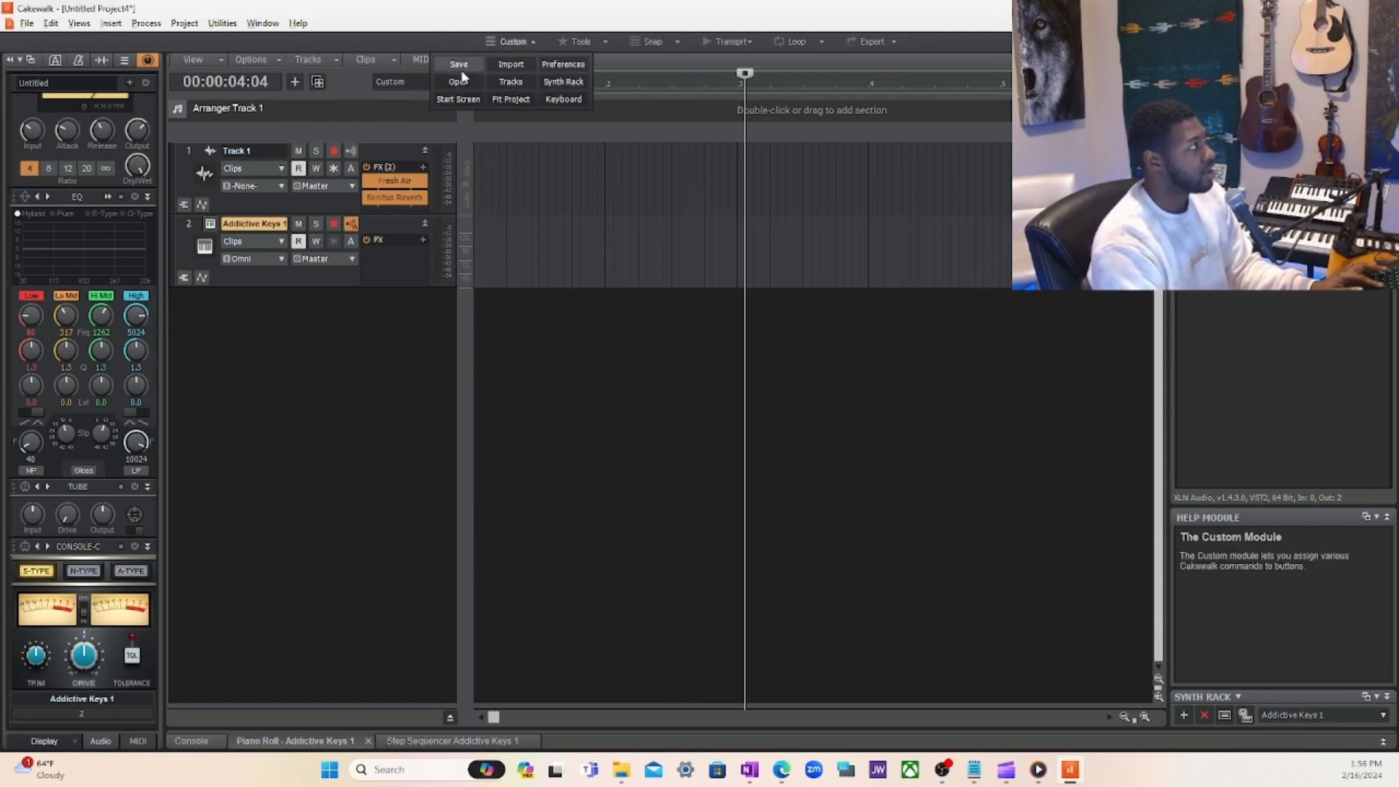
{"action": "left_click", "coordinate": [613, 77]}
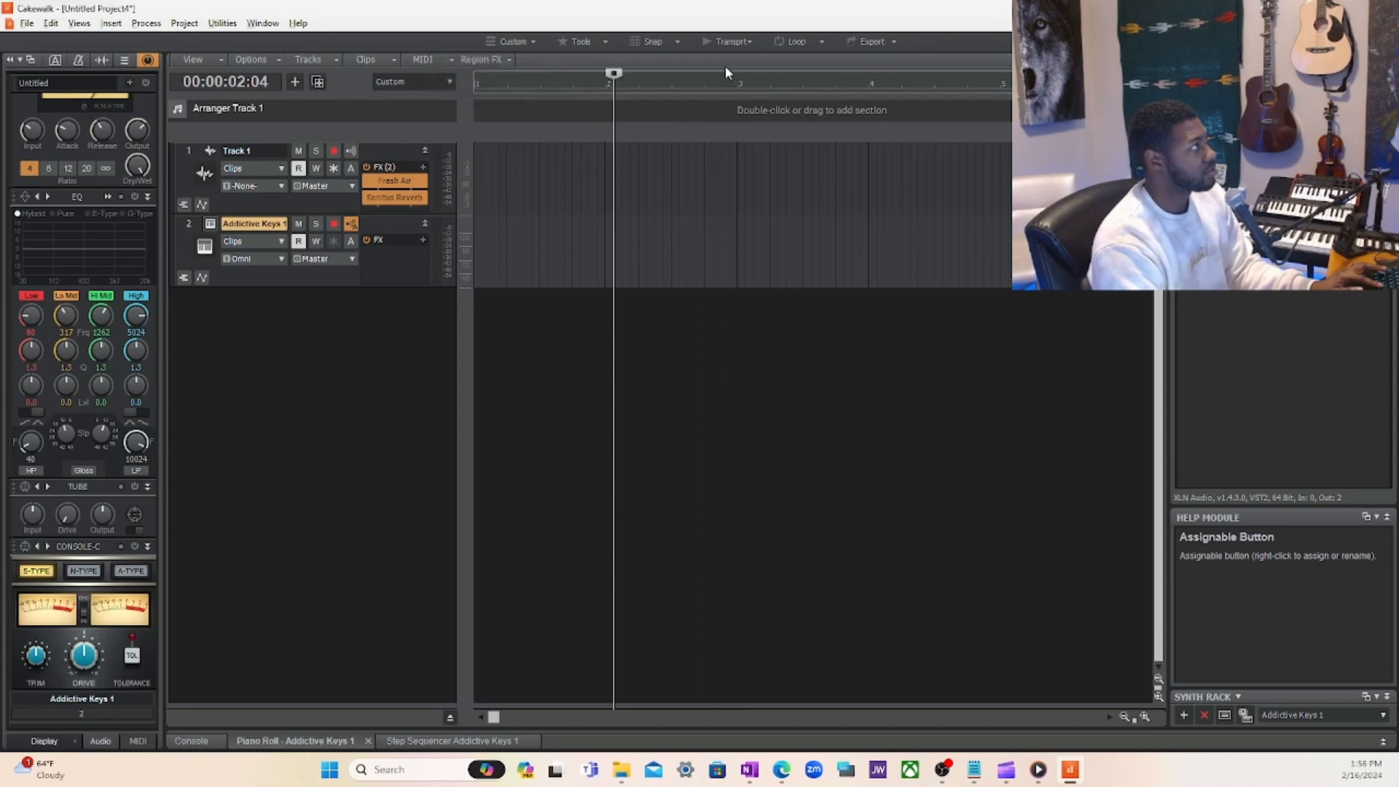
{"action": "left_click", "coordinate": [731, 41]}
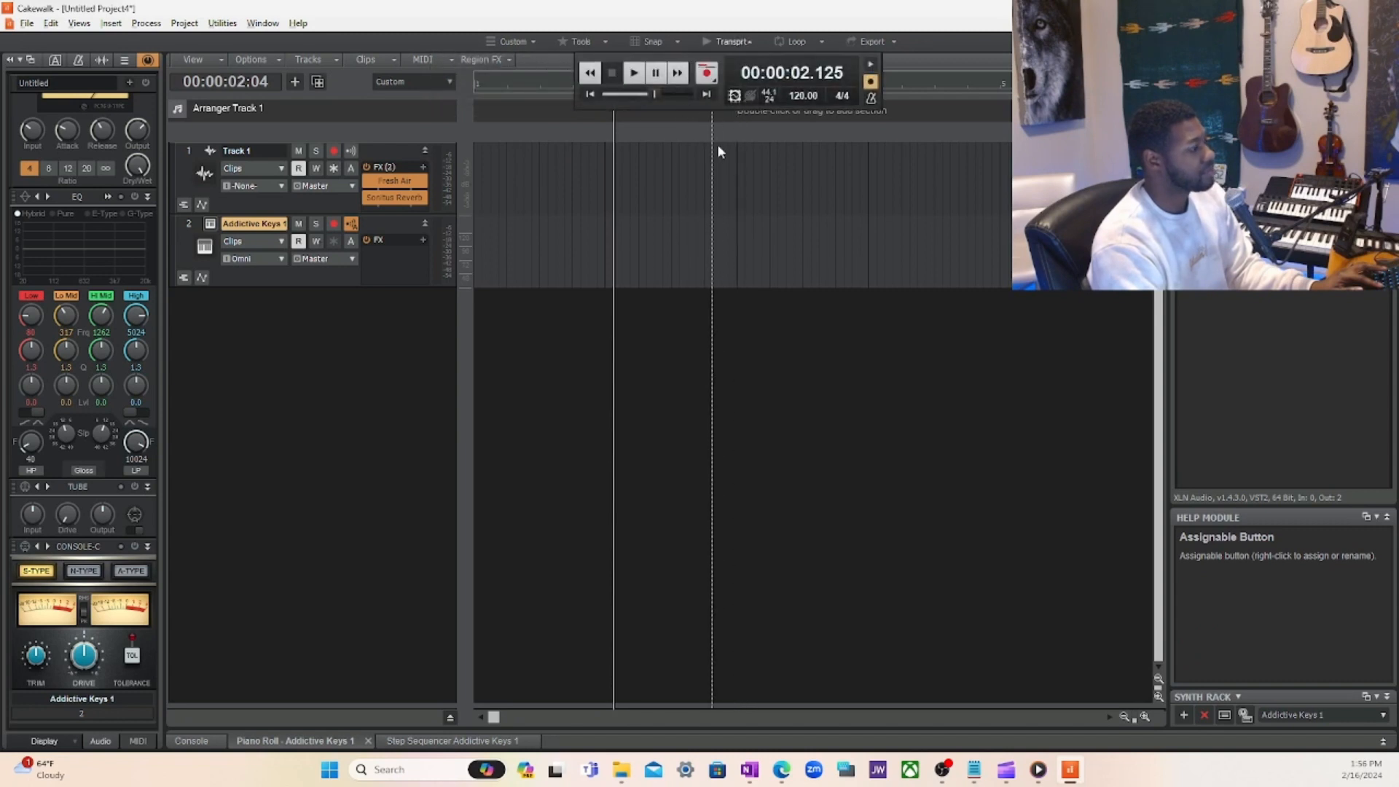
{"action": "key", "text": "c"}
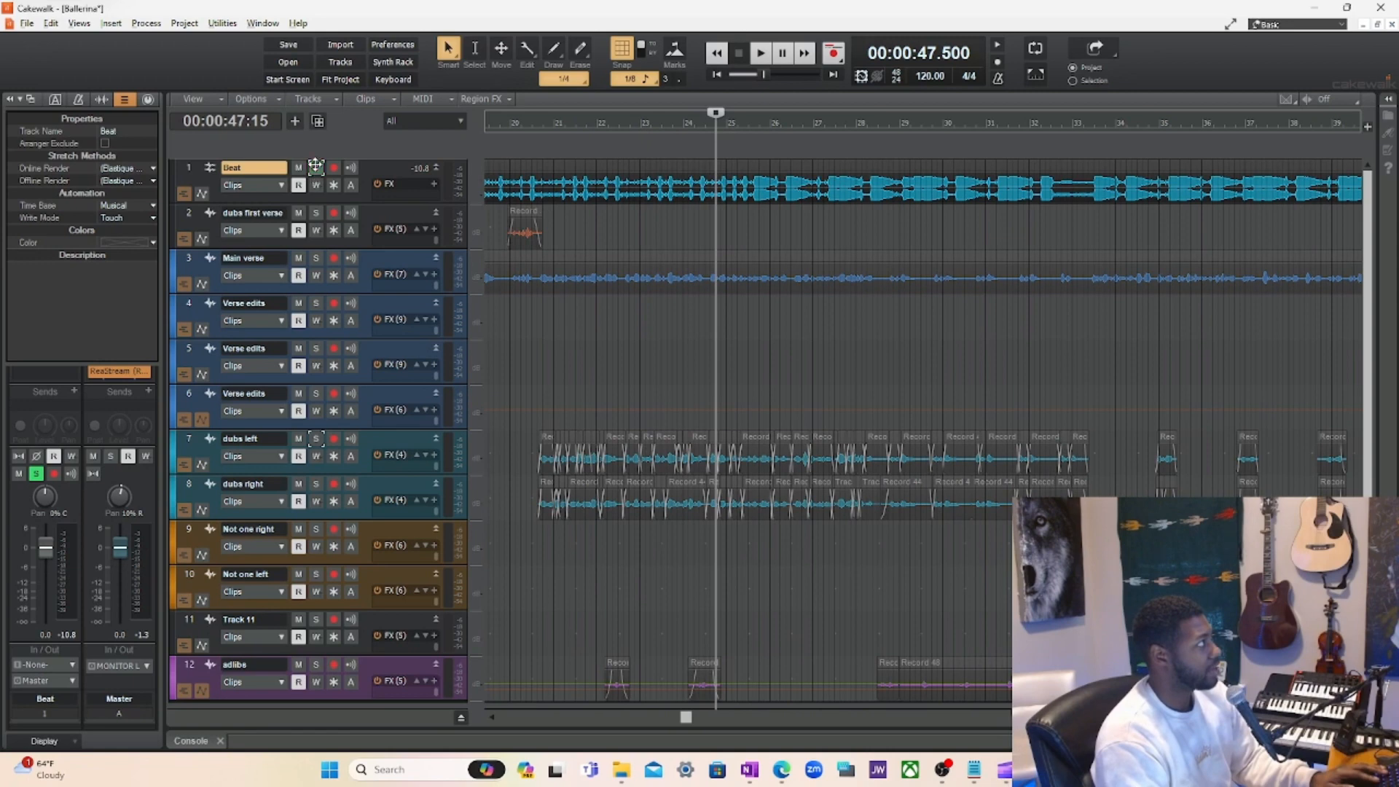
Select everything in the Ballerina project, bring up the audio export settings and set the source category to Entire Mix.
{"action": "key", "text": "ctrl+a"}
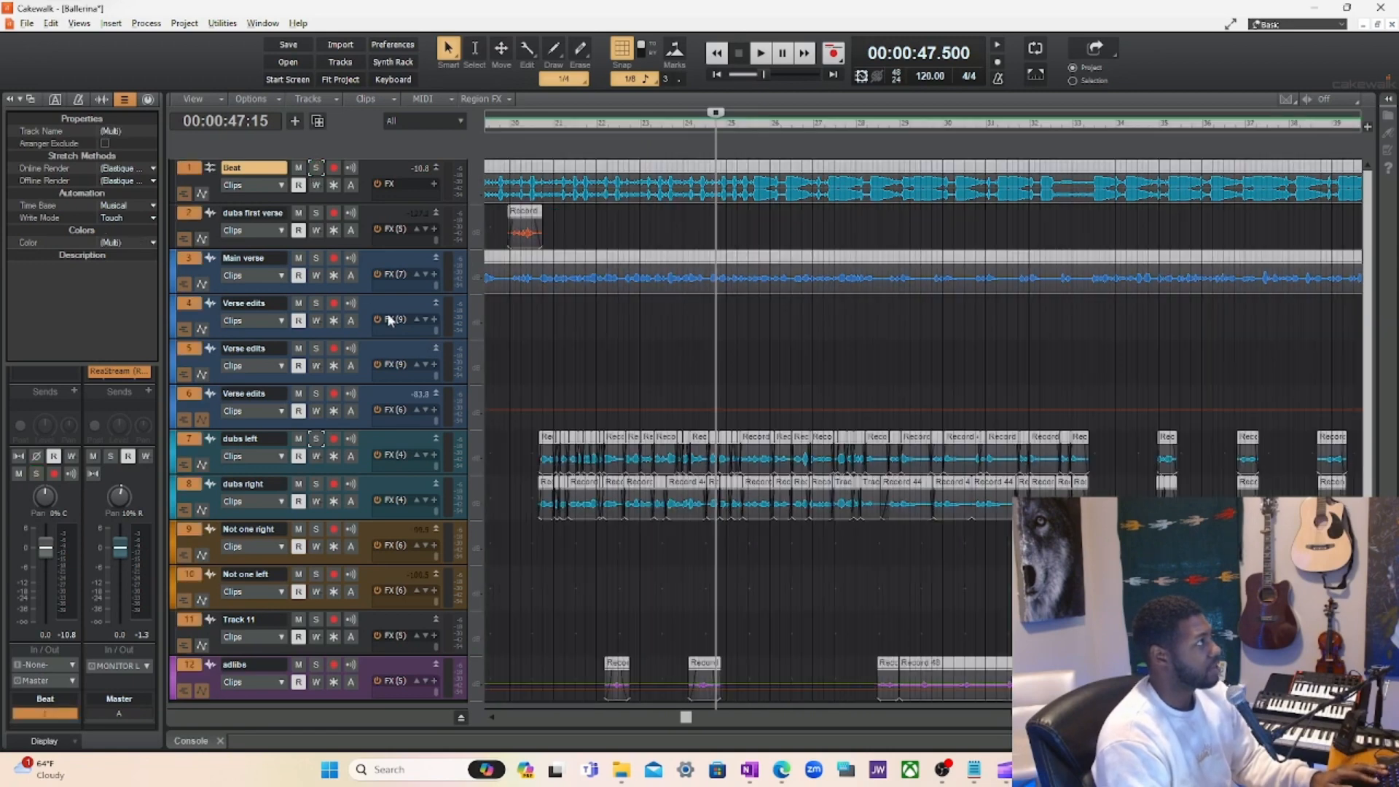
{"action": "left_click", "coordinate": [28, 23]}
{"action": "mouse_move", "coordinate": [47, 185]}
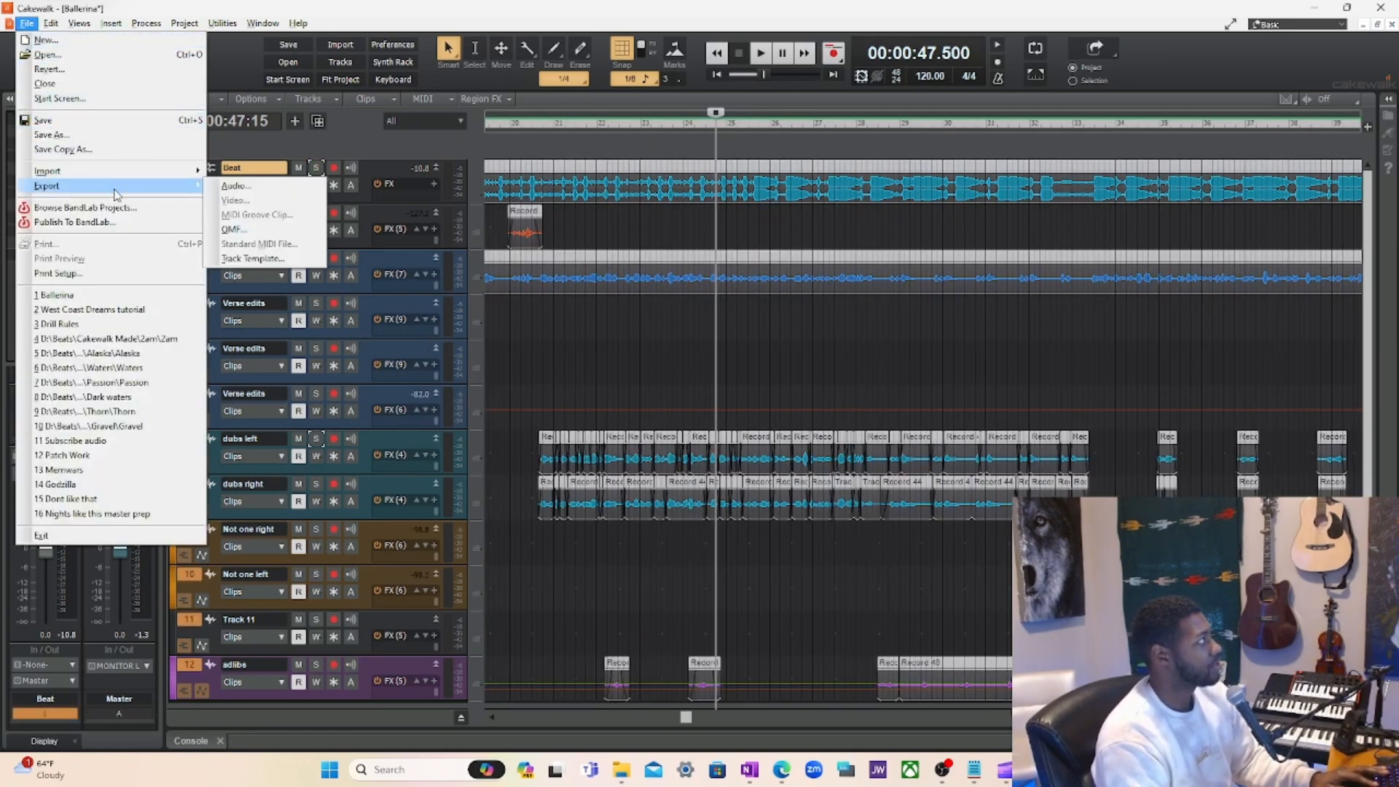
{"action": "left_click", "coordinate": [239, 184]}
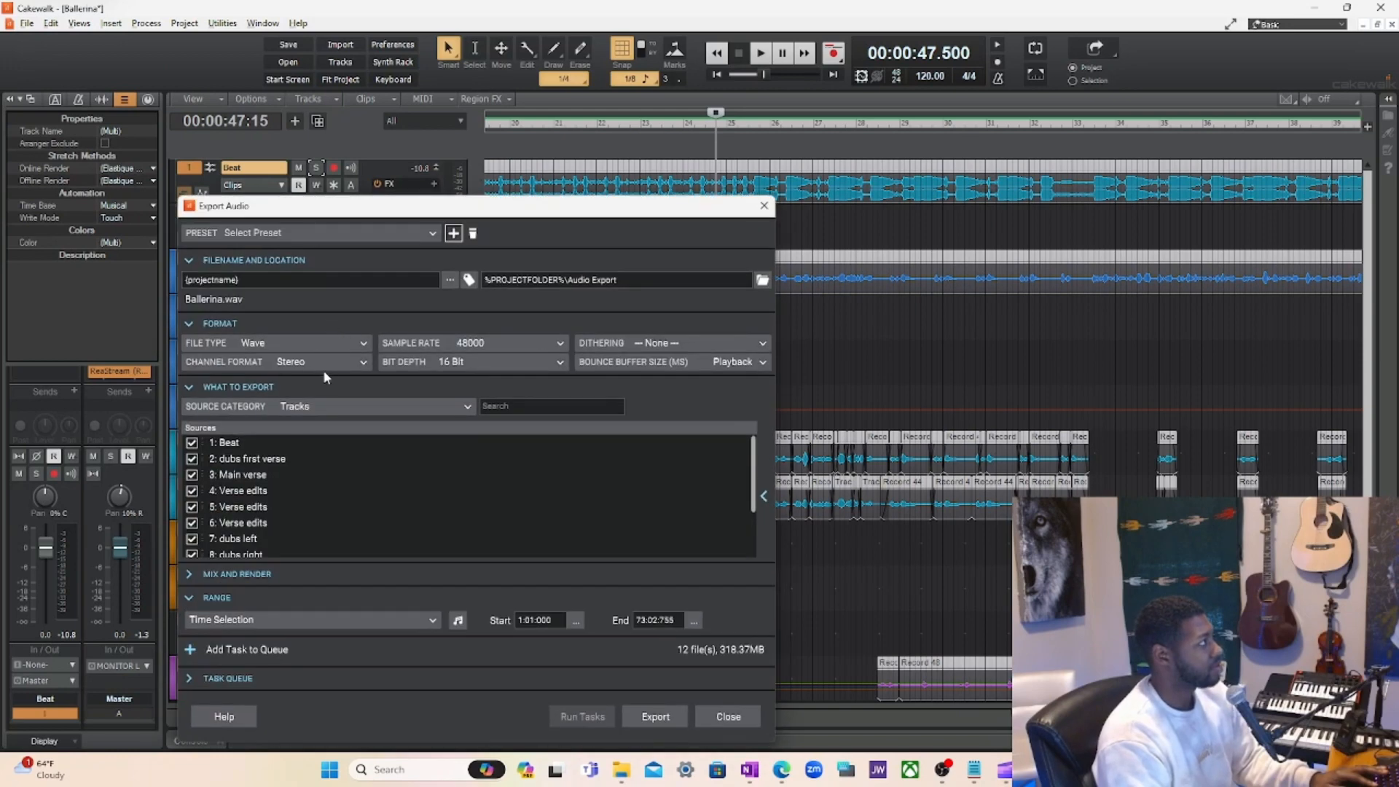
{"action": "left_click", "coordinate": [329, 409]}
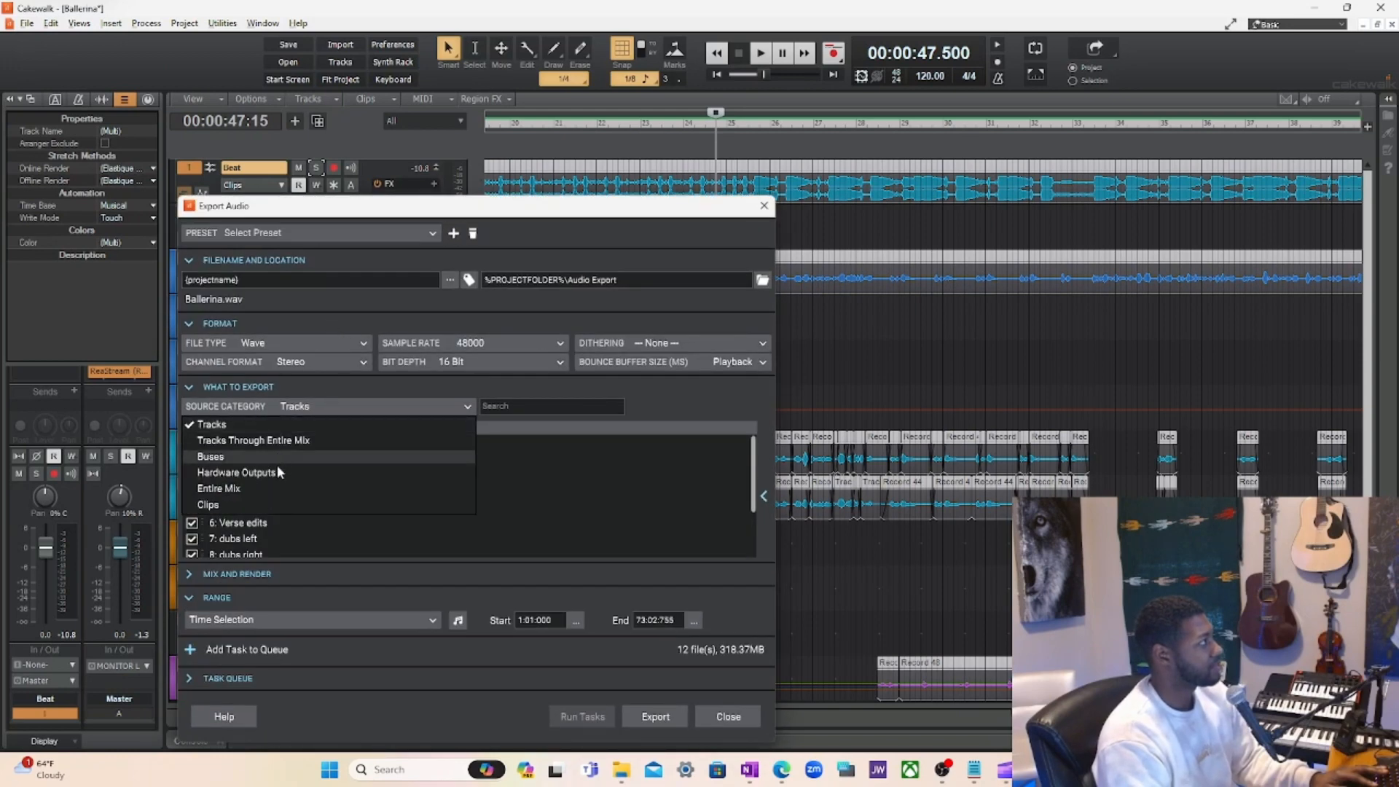
{"action": "left_click", "coordinate": [273, 487]}
Switch the export source to Tracks, exclude the Beat track, return to Entire Mix and close the export settings.
{"action": "left_click", "coordinate": [309, 405]}
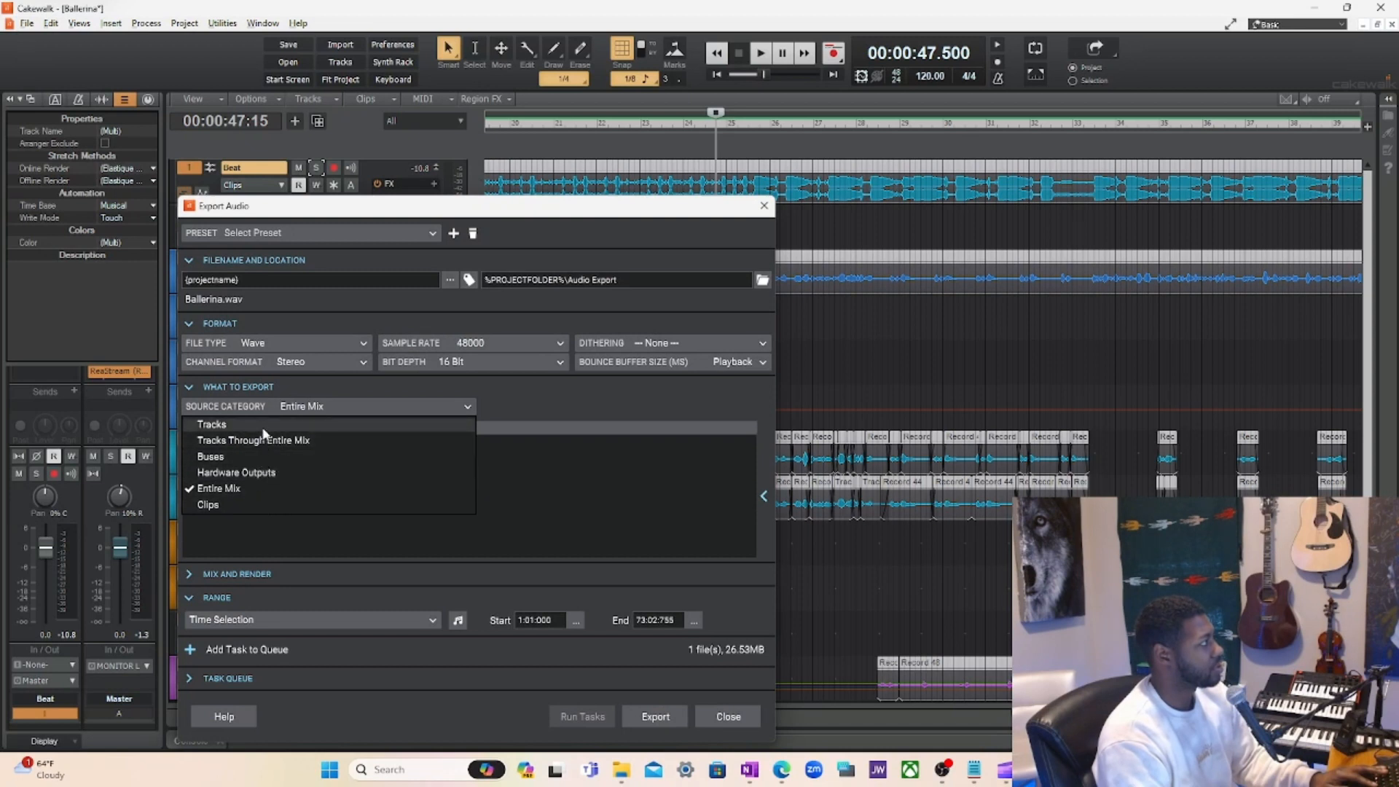
{"action": "left_click", "coordinate": [240, 425]}
{"action": "left_click", "coordinate": [197, 444]}
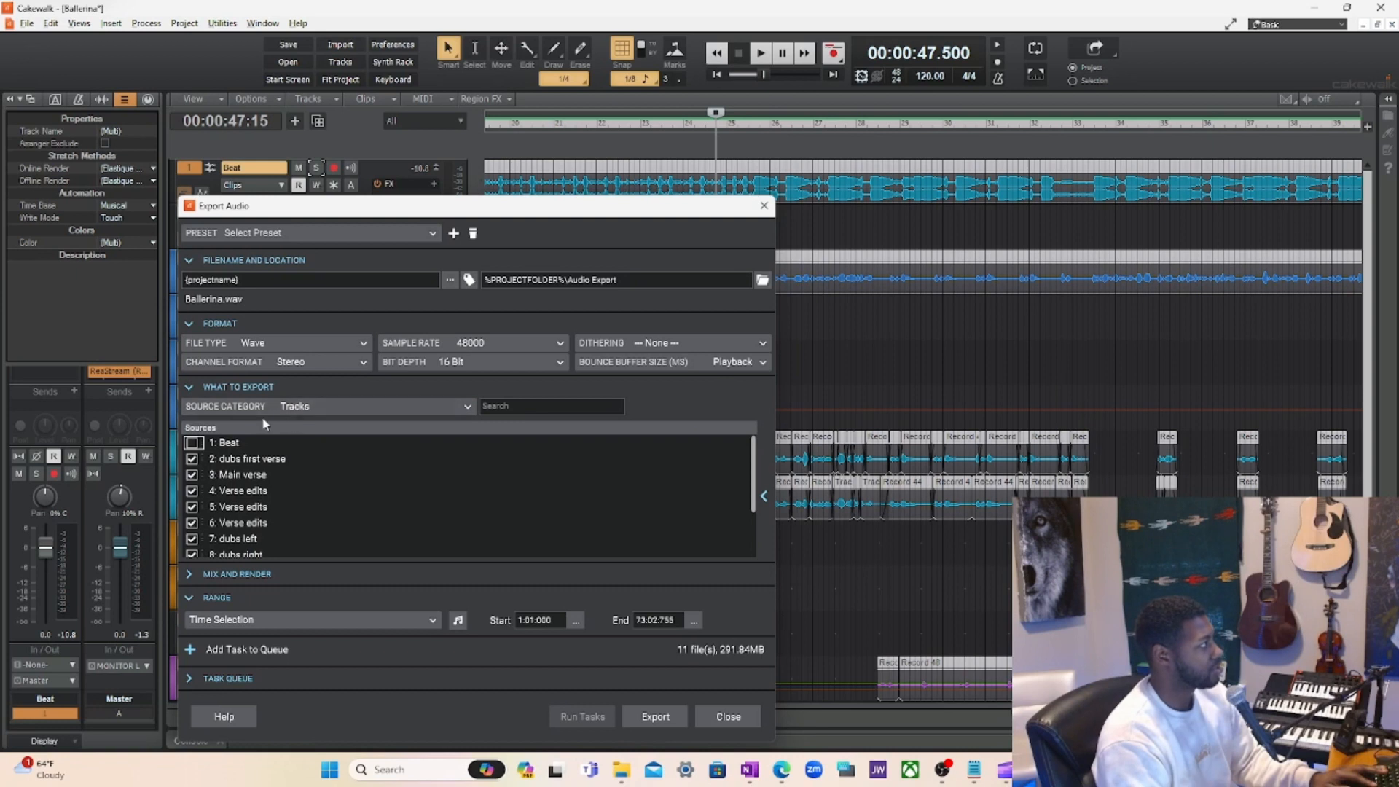
{"action": "left_click", "coordinate": [321, 401]}
{"action": "left_click", "coordinate": [237, 487]}
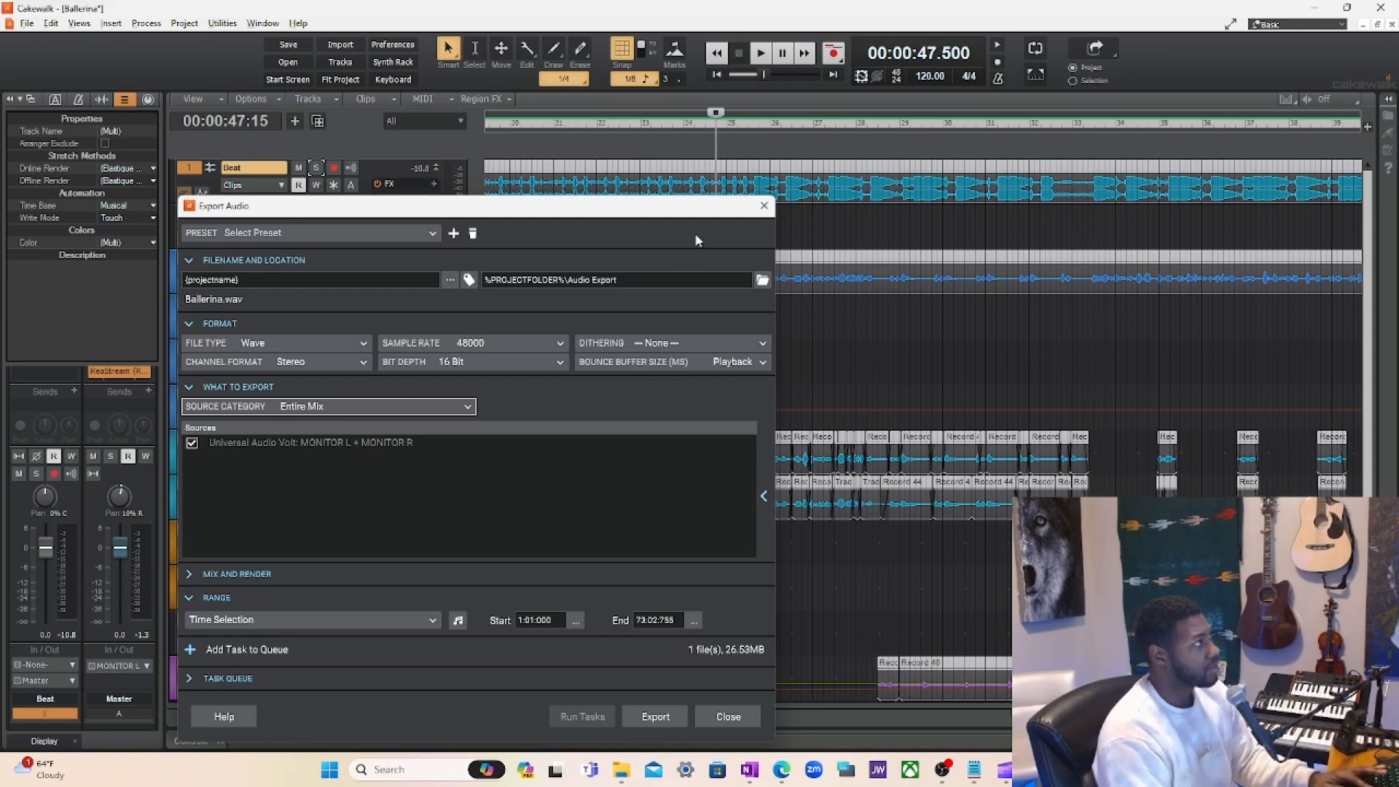
{"action": "left_click", "coordinate": [763, 208]}
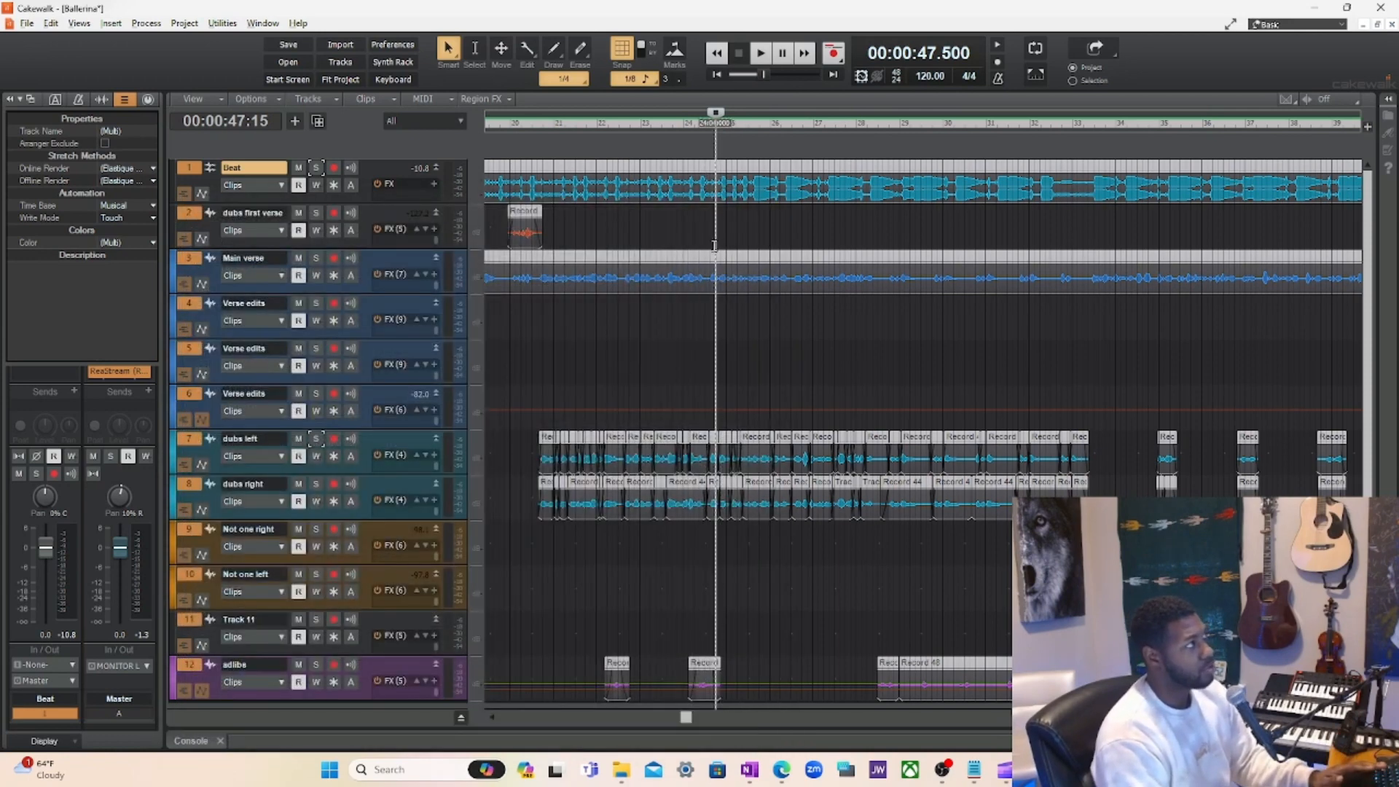
Clear the selection, solo the Beat track, and play it briefly from 25:03 to locate the kick.
{"action": "left_click", "coordinate": [755, 229]}
{"action": "key", "text": "ctrl+Right"}
{"action": "key", "text": "ctrl+Right"}
{"action": "key", "text": "ctrl+Right"}
{"action": "key", "text": "ctrl+Right"}
{"action": "key", "text": "ctrl+Right"}
{"action": "key", "text": "ctrl+Right"}
{"action": "key", "text": "ctrl+Right"}
{"action": "key", "text": "ctrl+Right"}
{"action": "key", "text": "ctrl+Right"}
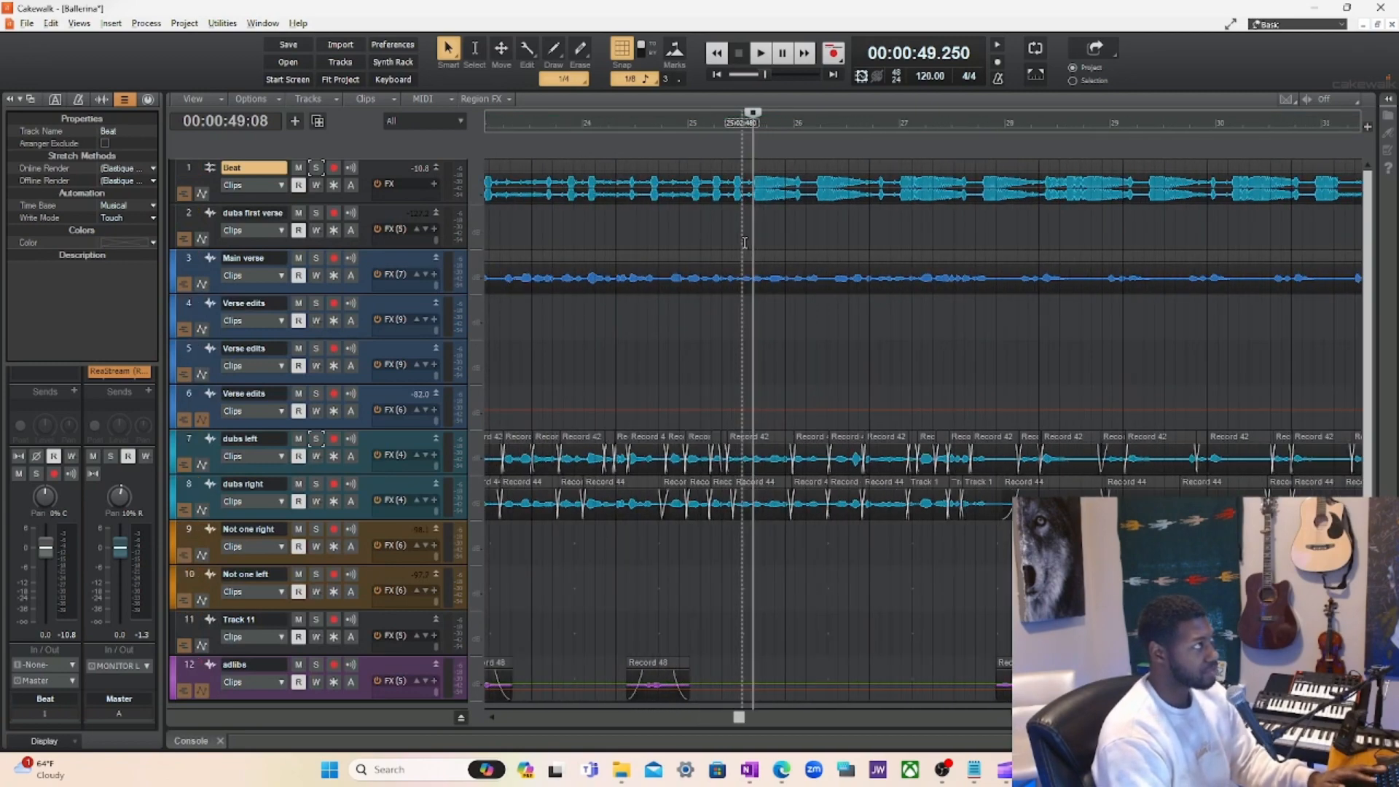
{"action": "key", "text": "ctrl+Down"}
{"action": "key", "text": "ctrl+Down"}
{"action": "key", "text": "ctrl+Down"}
{"action": "key", "text": "ctrl+Down"}
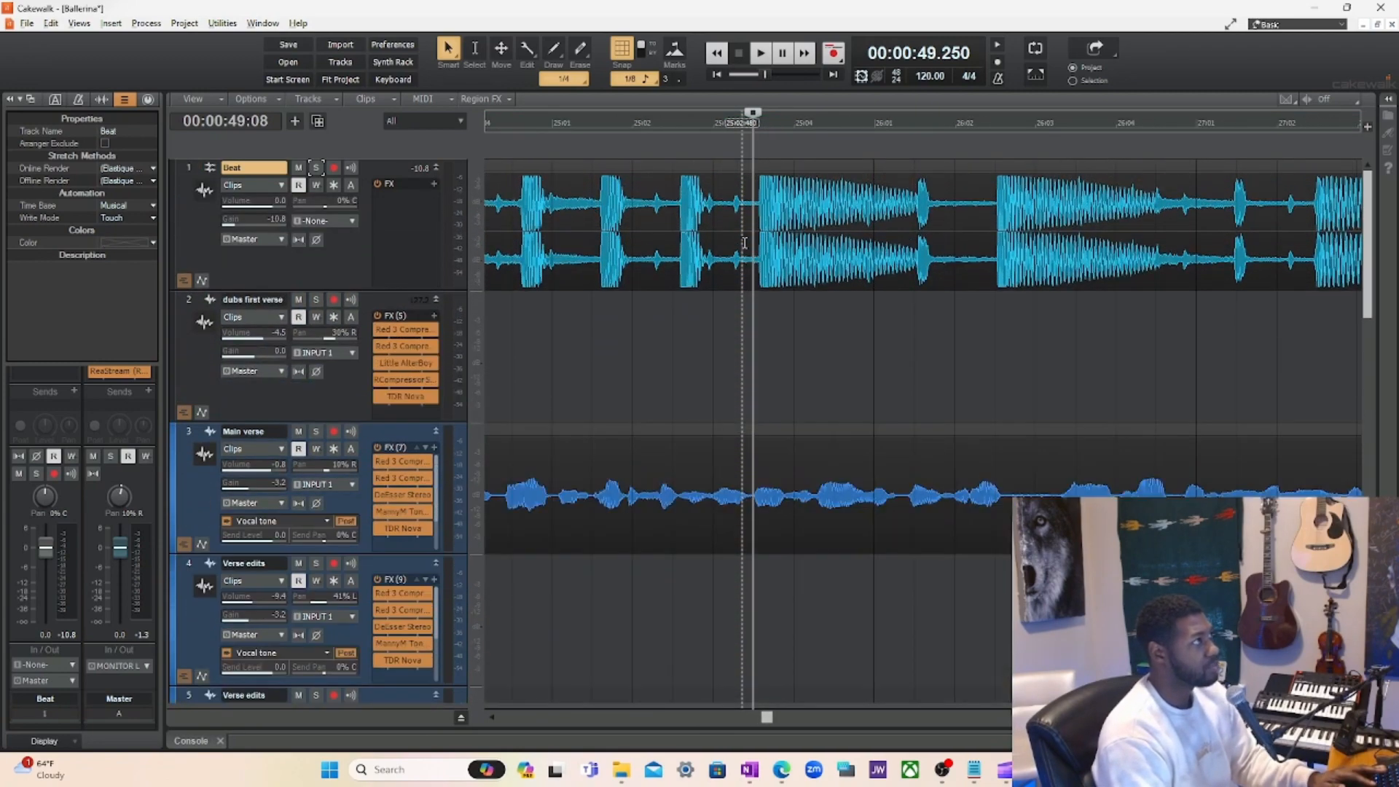
{"action": "left_click", "coordinate": [319, 169]}
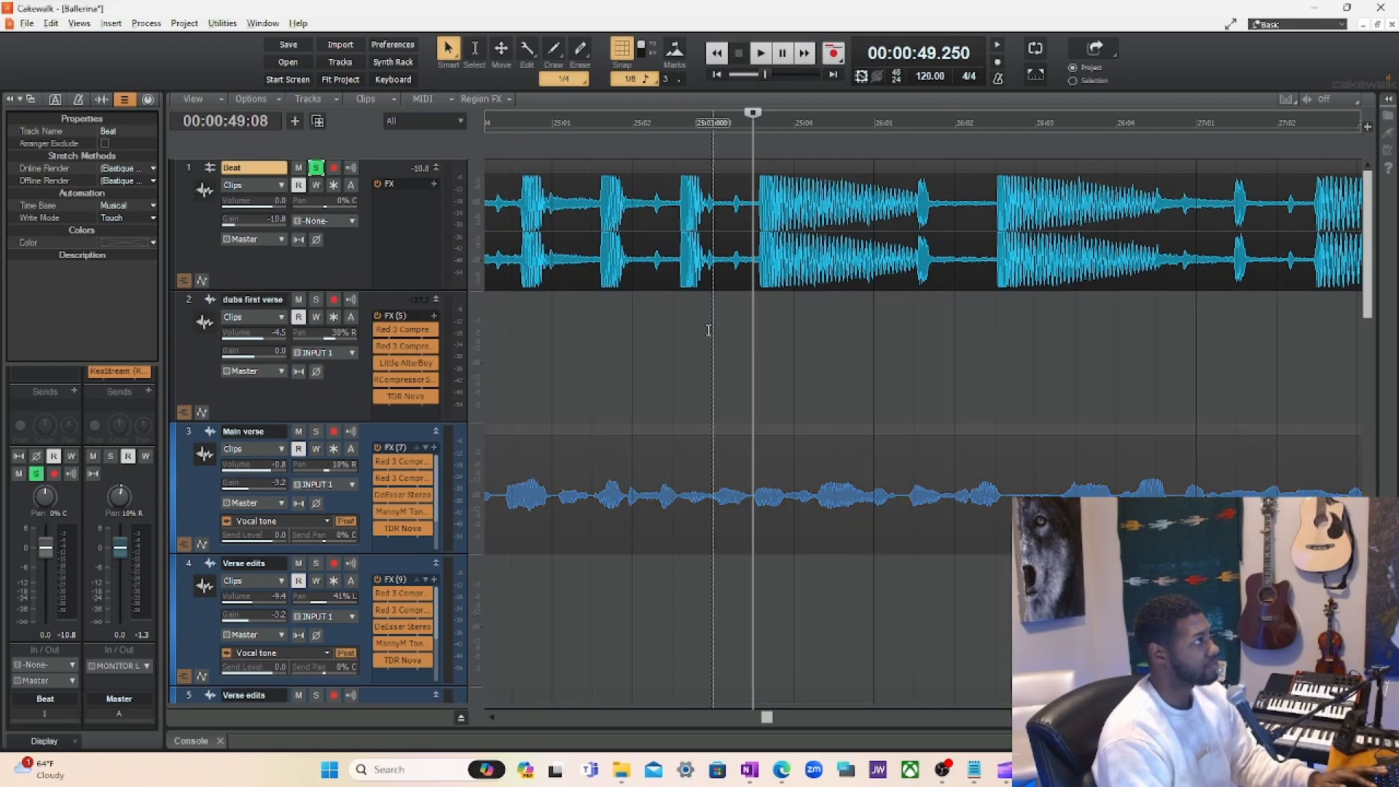
{"action": "left_click", "coordinate": [676, 374]}
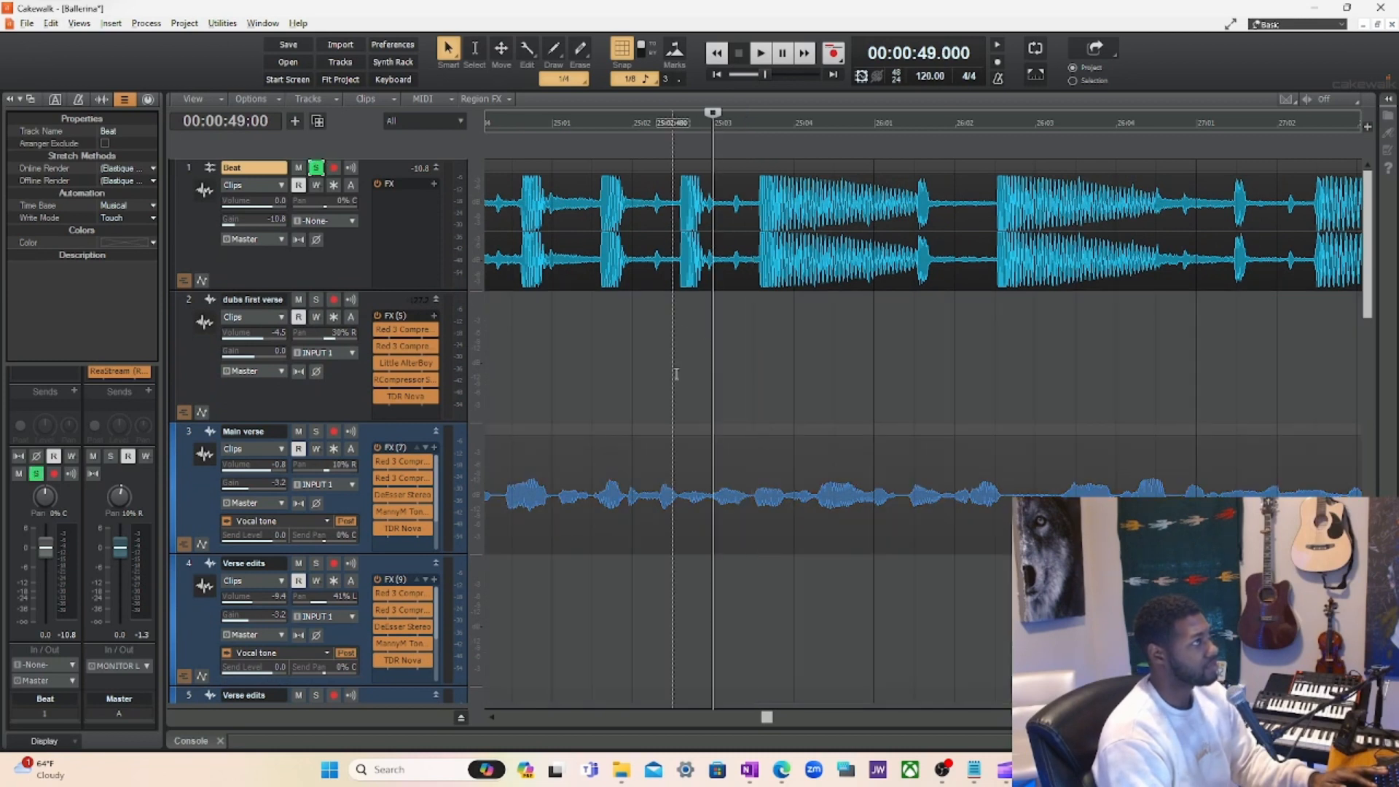
{"action": "key", "text": "space"}
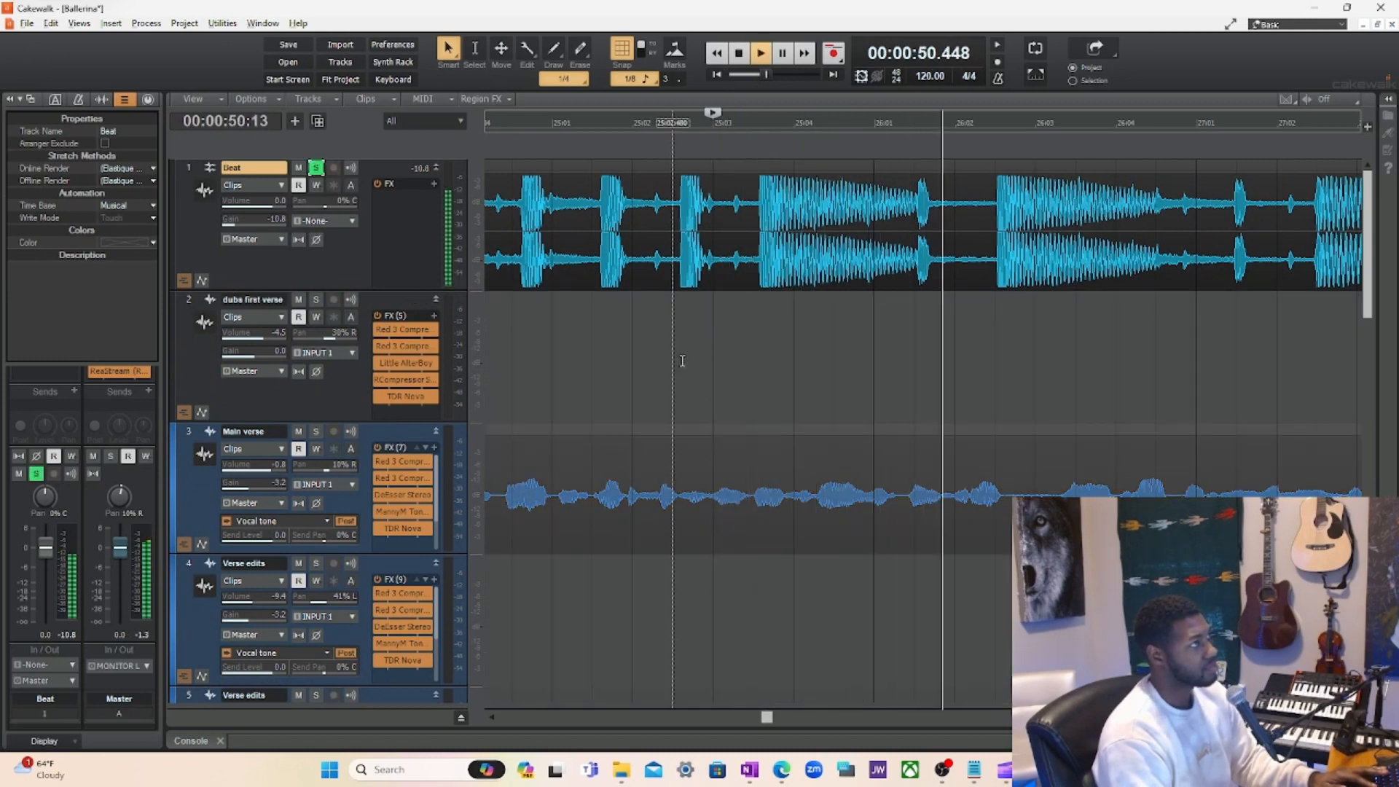
{"action": "key", "text": "space"}
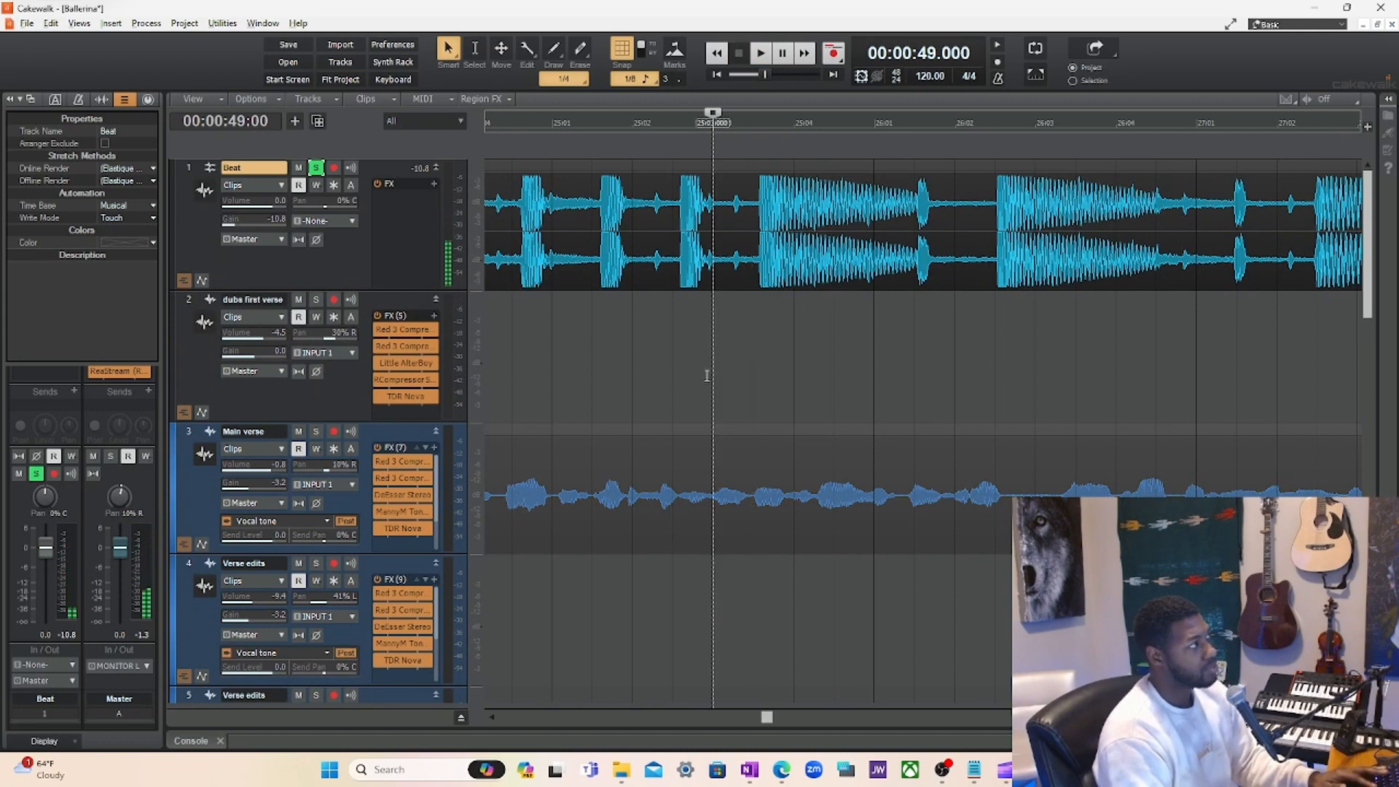
Select the kick section on the Beat track and split the clip at 25:03:000 and 26:02:480.
{"action": "left_click_drag", "start_coordinate": [713, 372], "coordinate": [993, 363]}
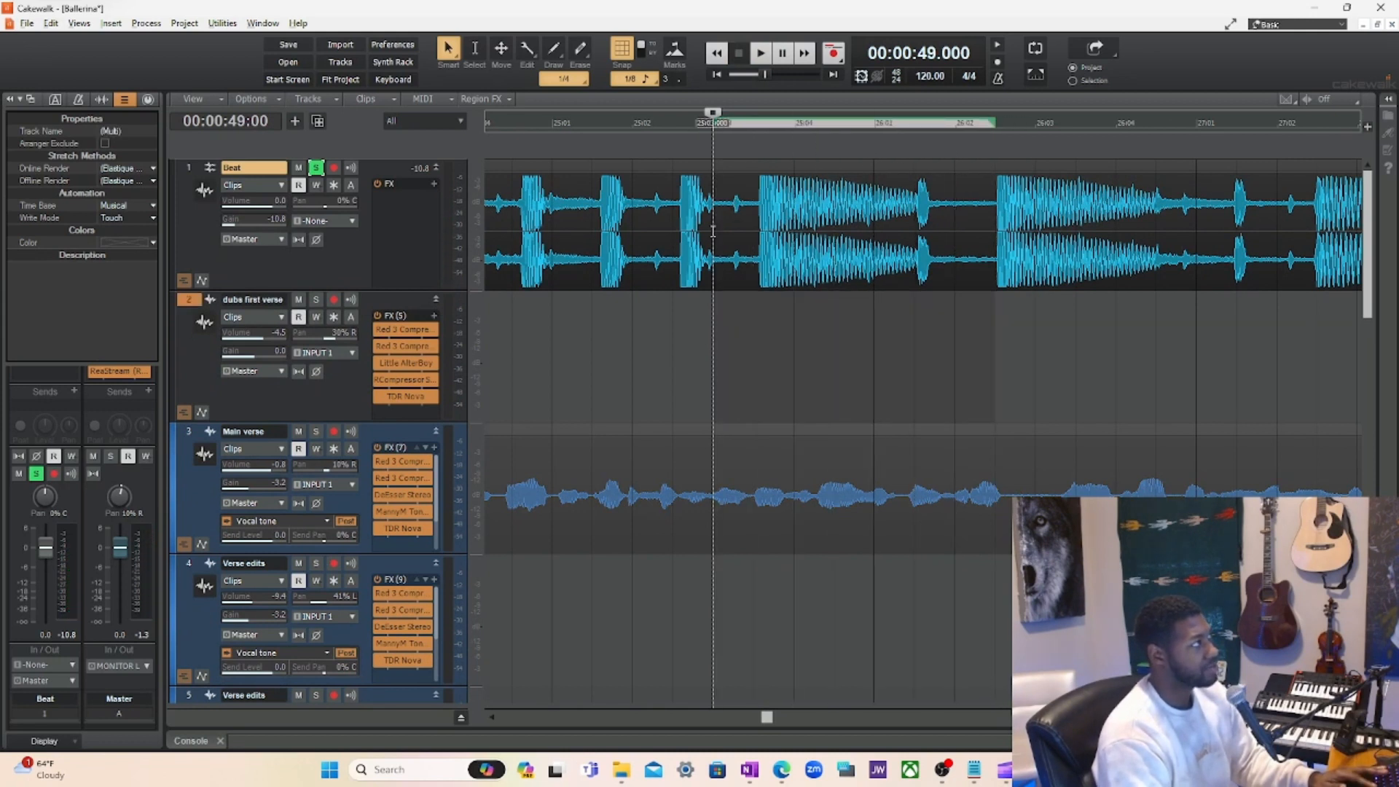
{"action": "left_click_drag", "start_coordinate": [713, 231], "coordinate": [996, 248]}
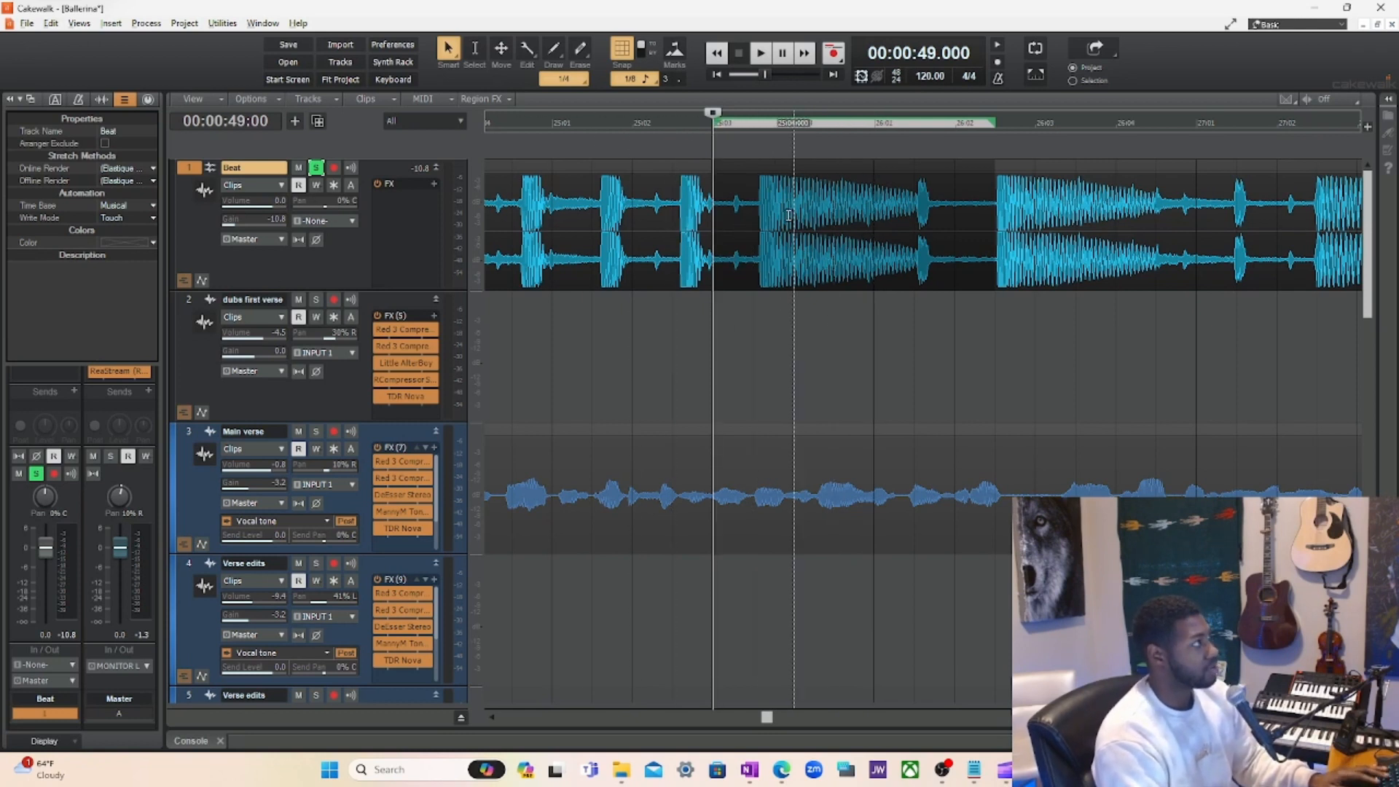
{"action": "left_click", "coordinate": [709, 269], "text": "alt"}
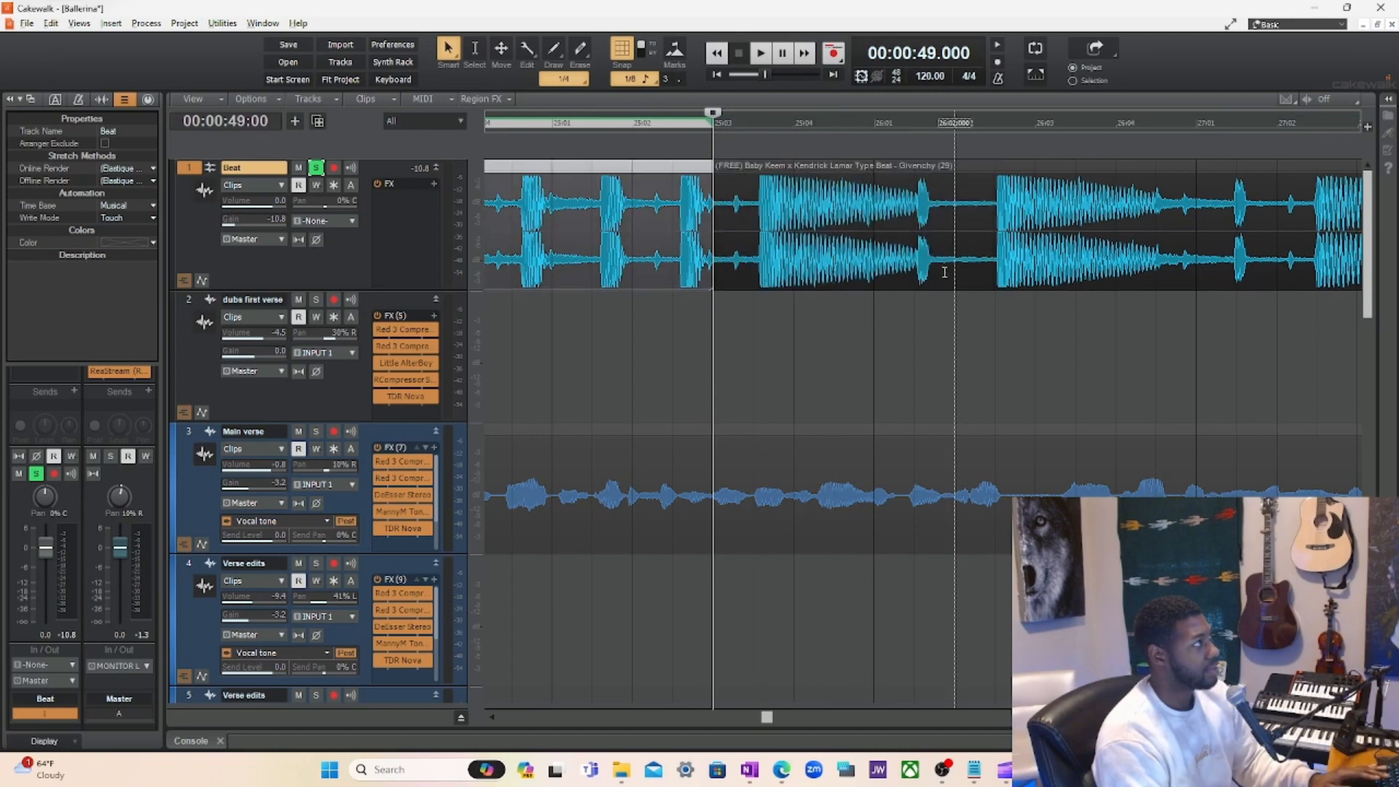
{"action": "left_click", "coordinate": [999, 262], "text": "alt"}
{"action": "left_click", "coordinate": [996, 262], "text": "alt"}
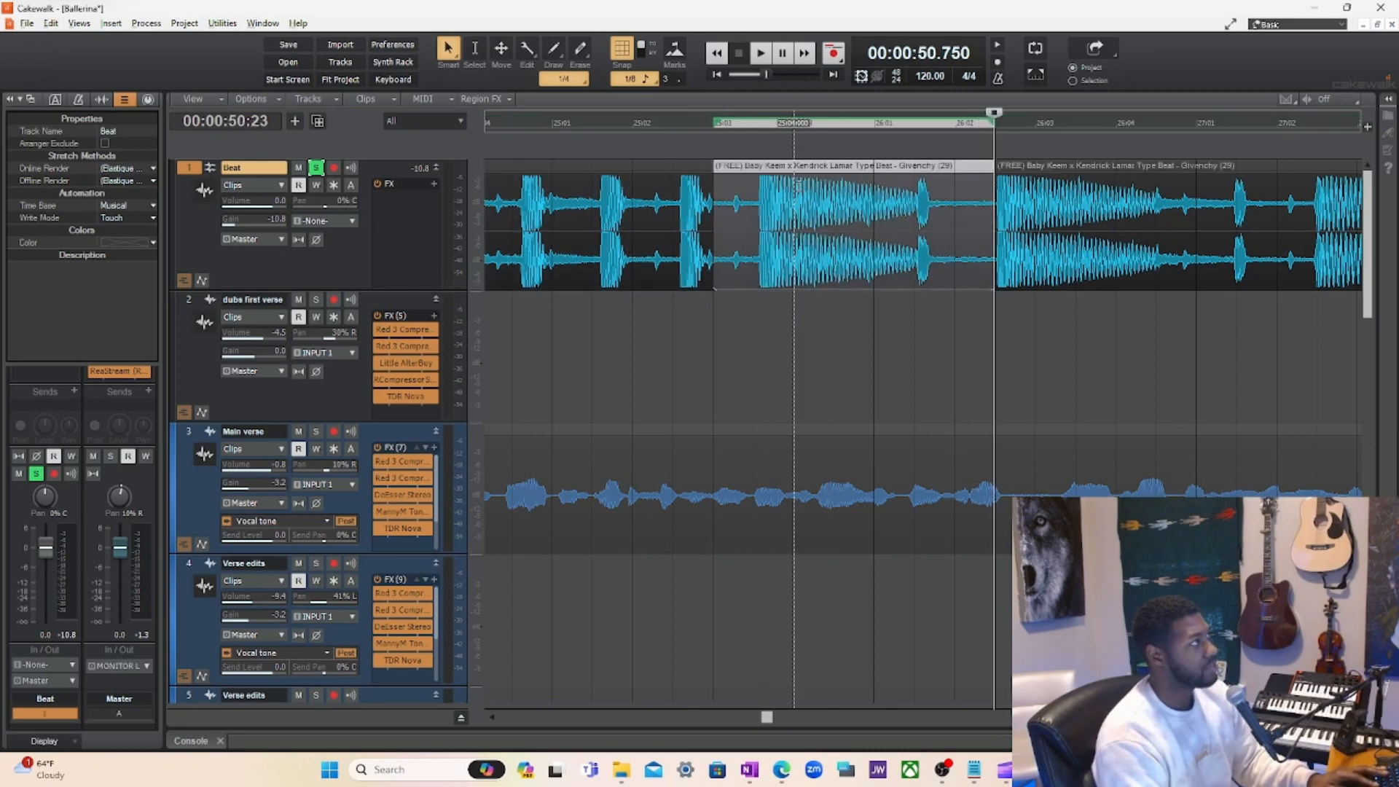
Rename the isolated kick clip on the Beat track to "Youtube kick".
{"action": "right_click", "coordinate": [804, 175]}
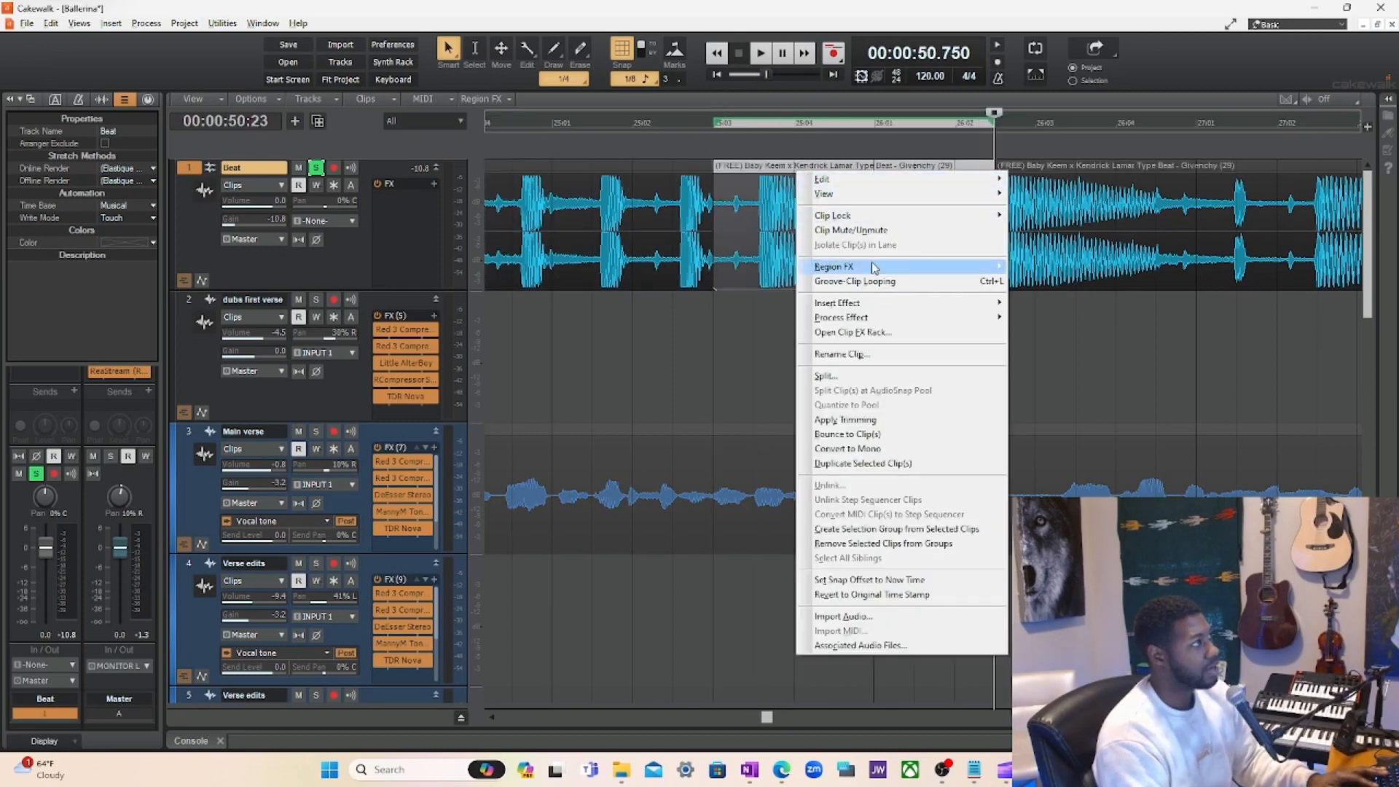
{"action": "left_click", "coordinate": [838, 354]}
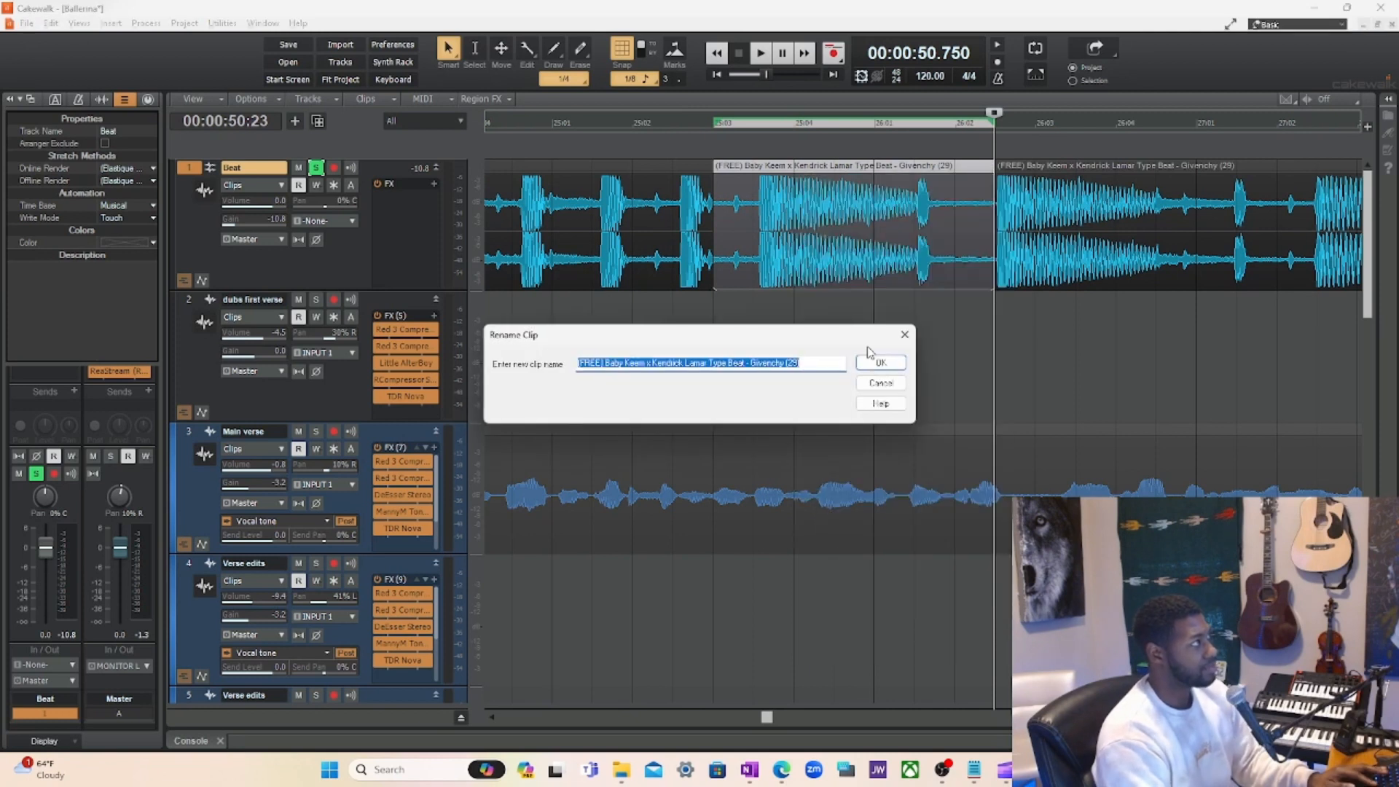
{"action": "type", "text": "Kid"}
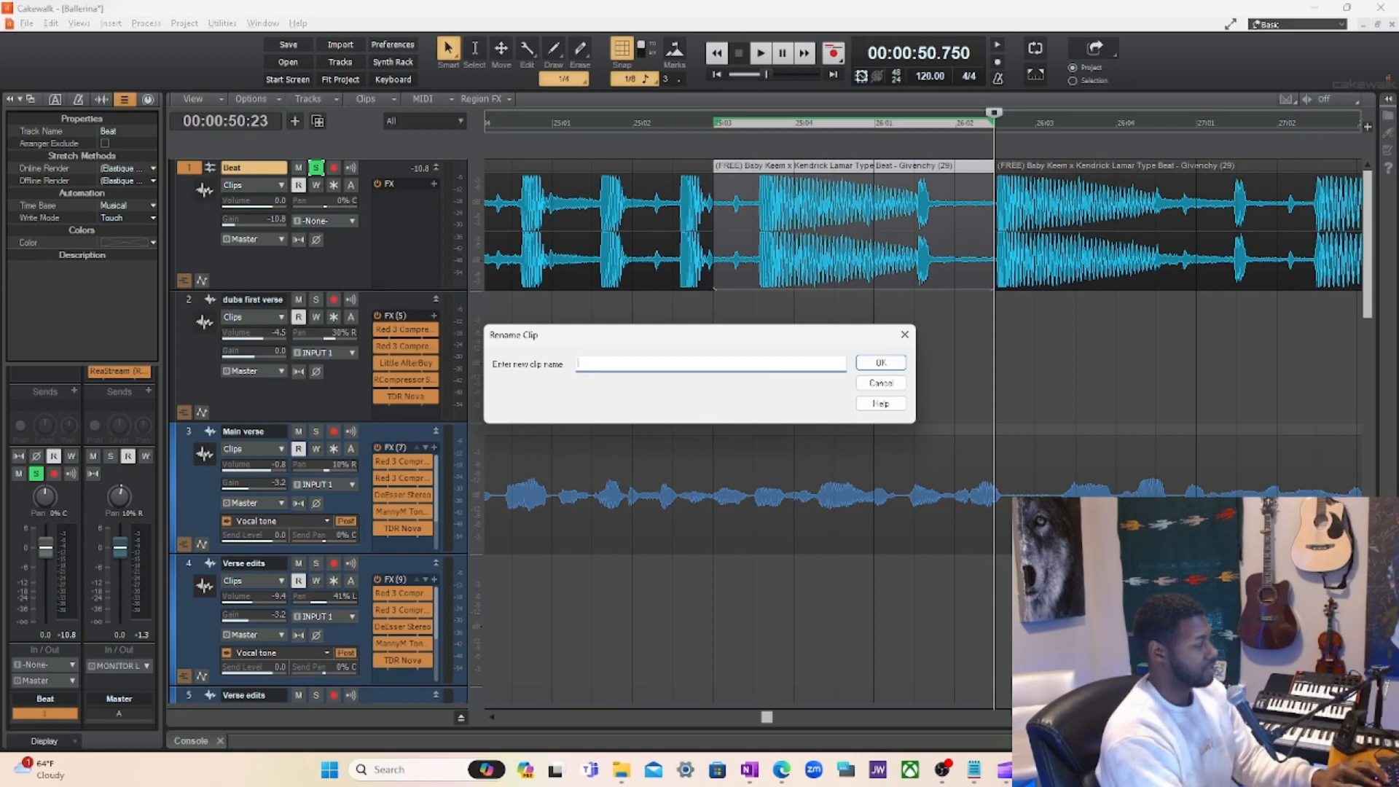
{"action": "type", "text": "Youtube"}
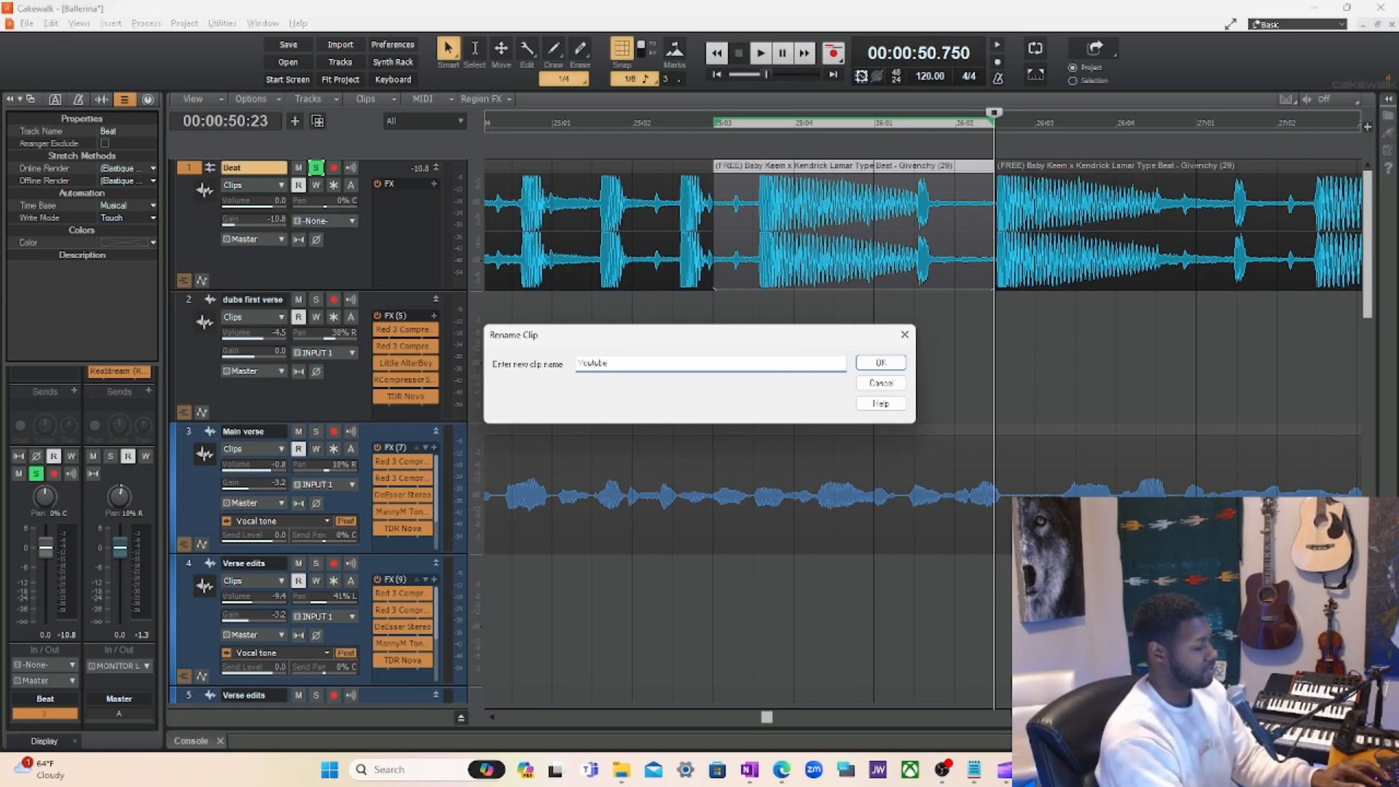
{"action": "type", "text": " kick"}
{"action": "key", "text": "Return"}
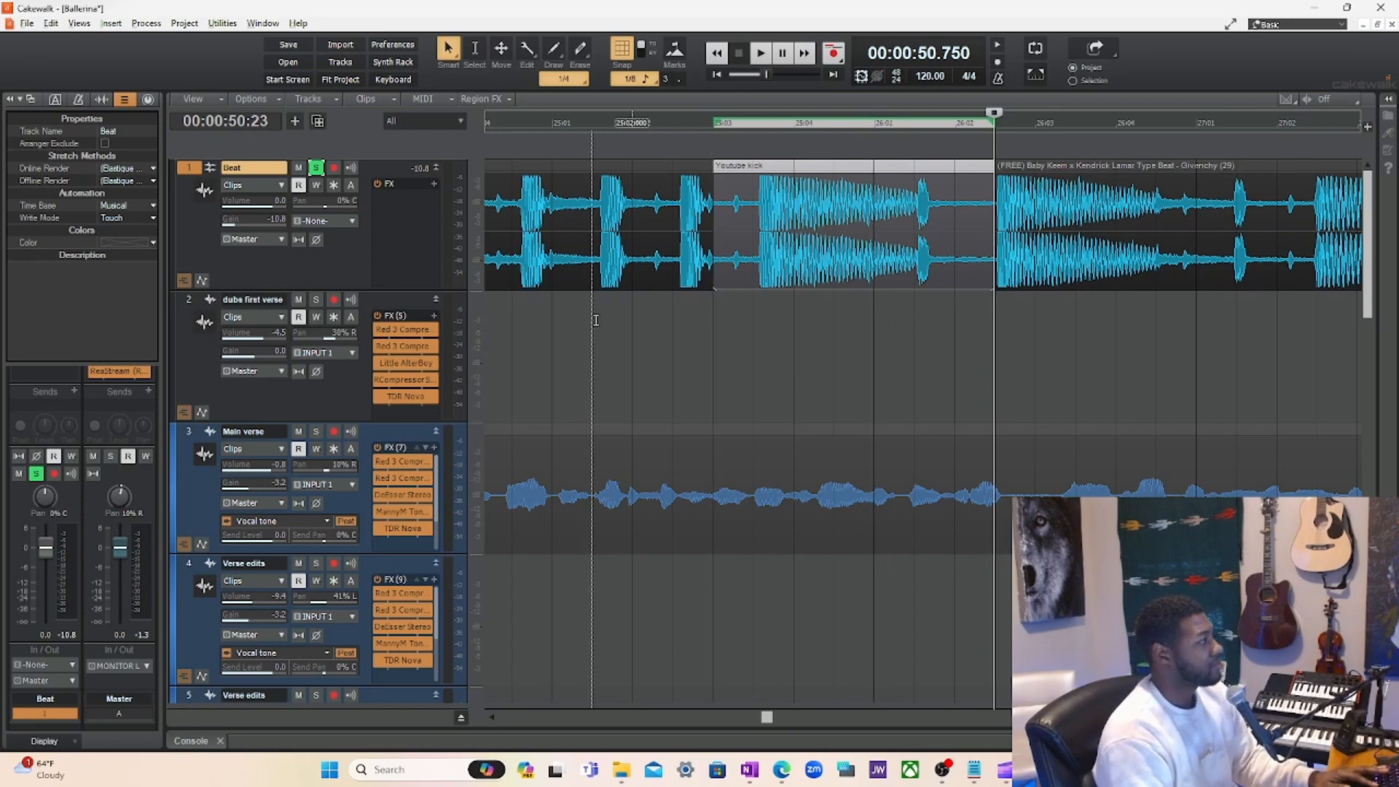
Bring up the audio export settings for the selected kick clip and set the file name to "Youtube clip".
{"action": "left_click", "coordinate": [26, 23]}
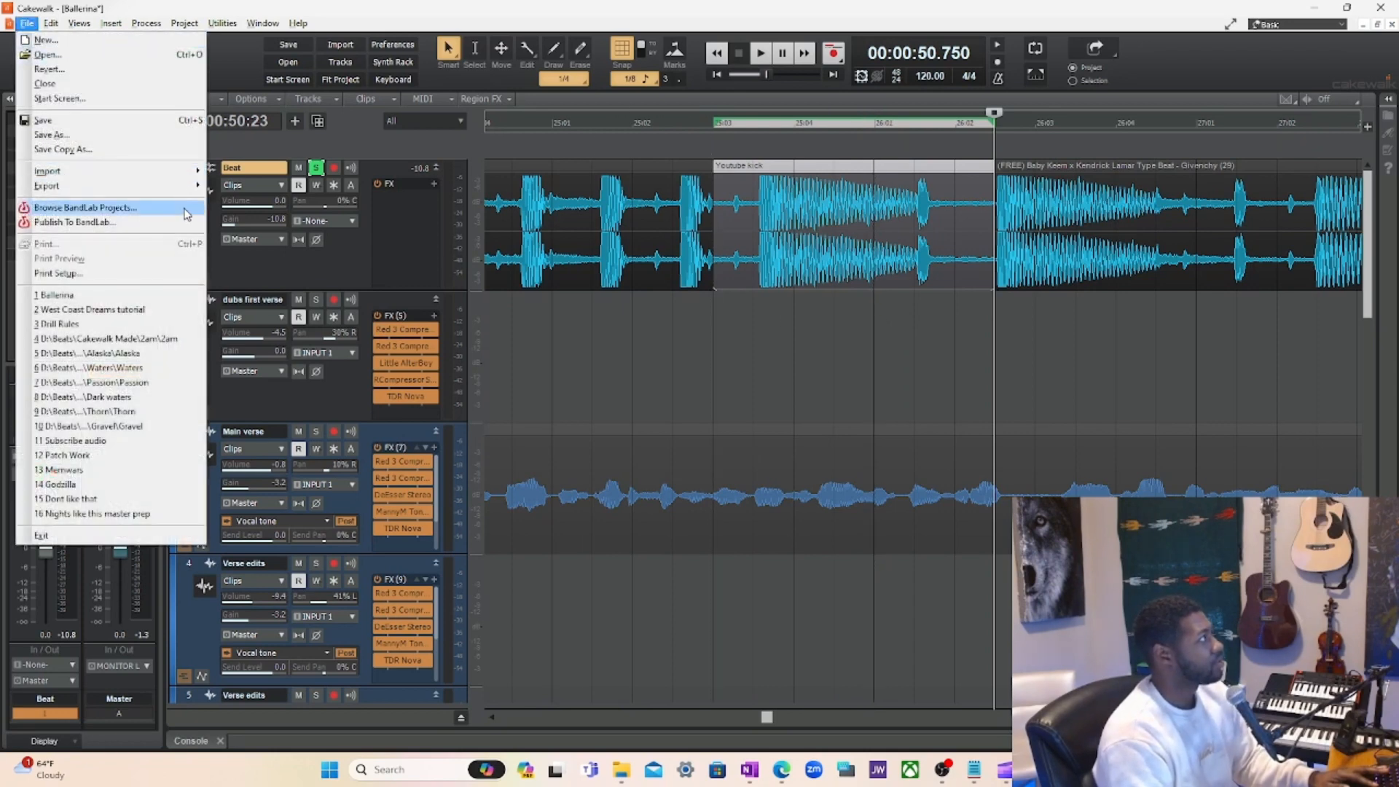
{"action": "mouse_move", "coordinate": [126, 190]}
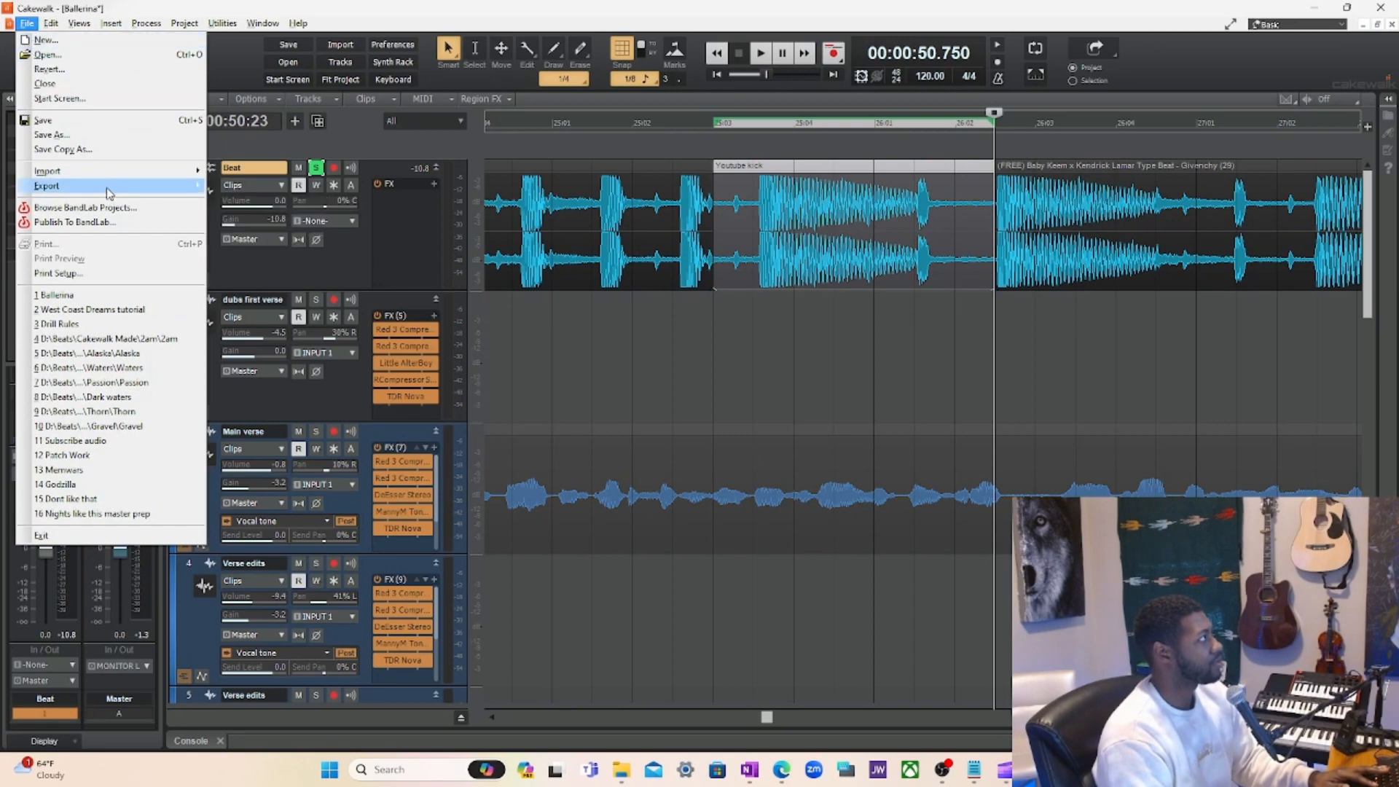
{"action": "left_click", "coordinate": [233, 188]}
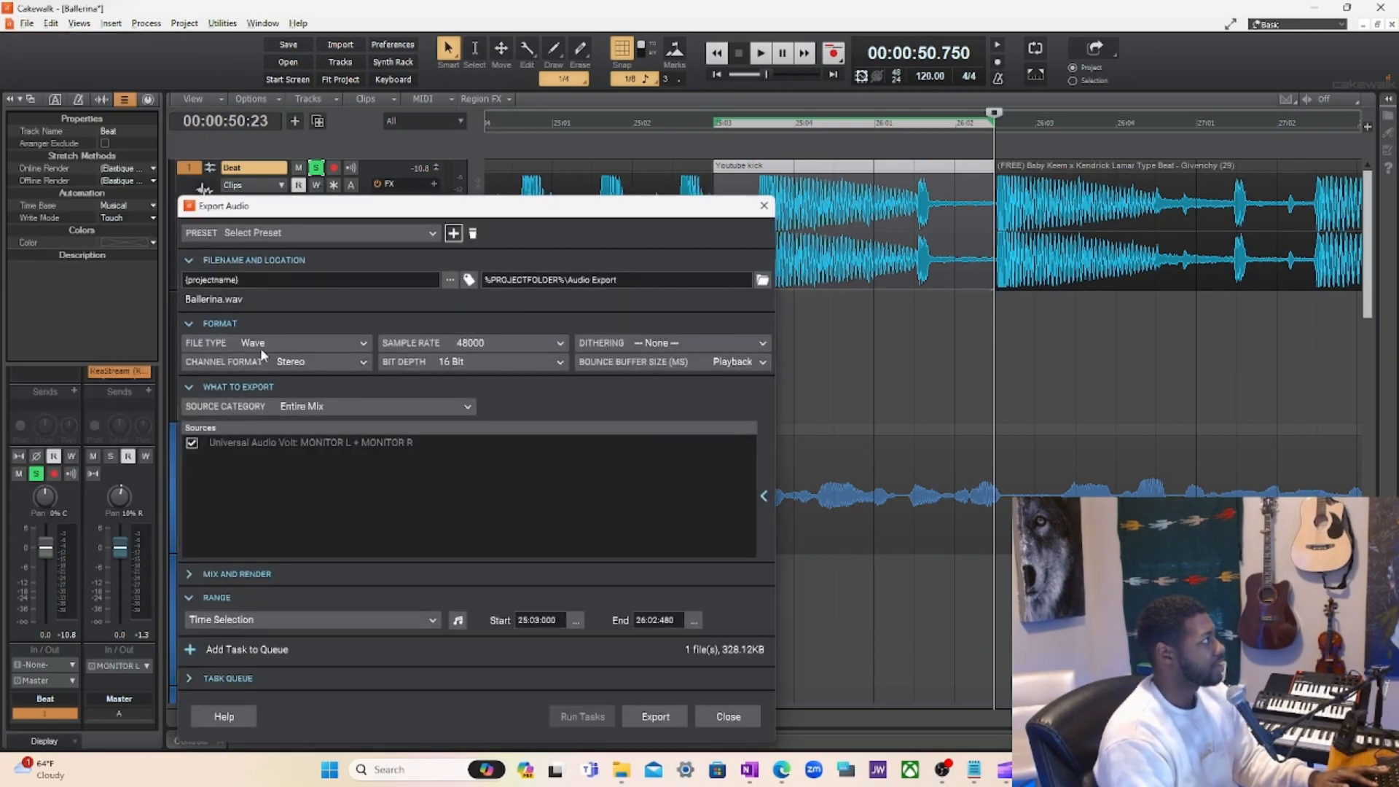
{"action": "left_click", "coordinate": [252, 280]}
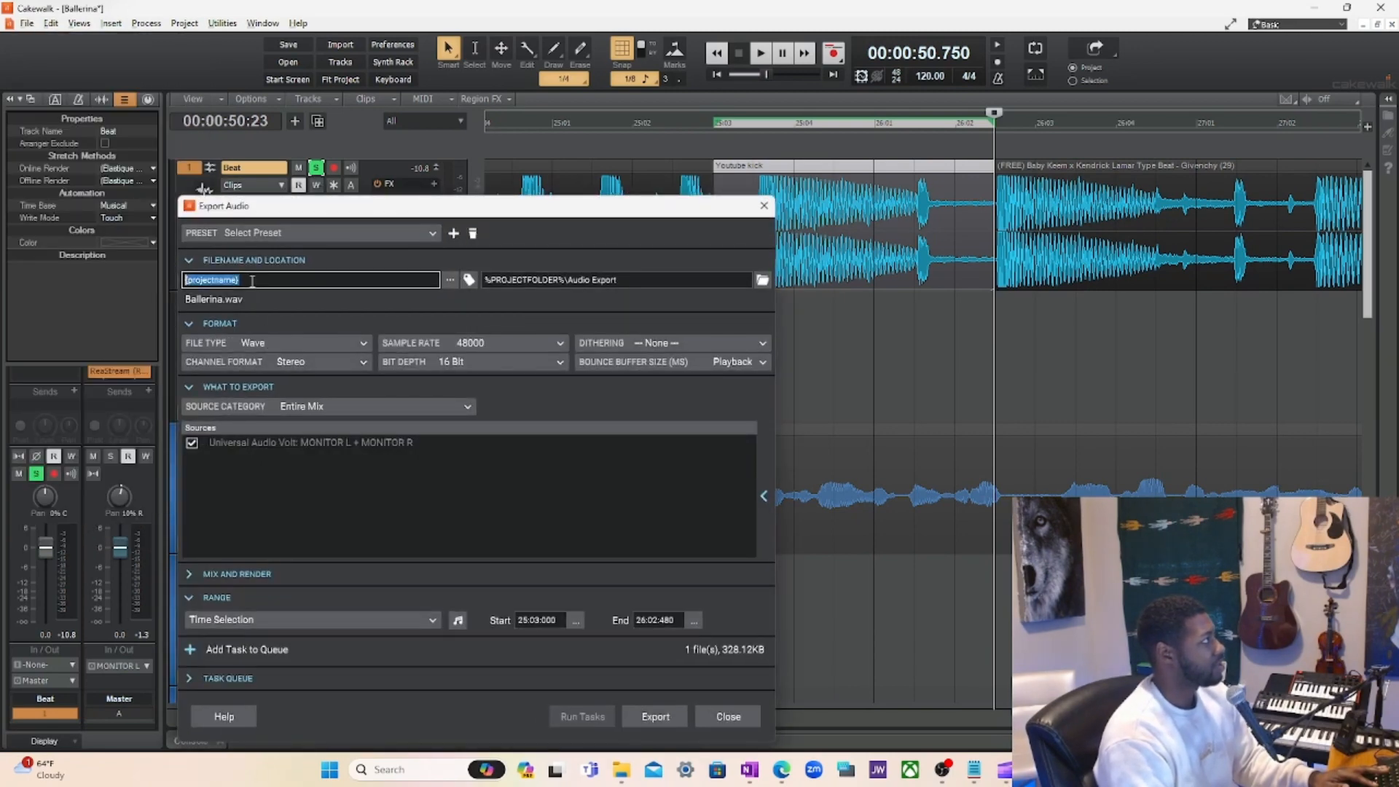
{"action": "type", "text": "Youtube"}
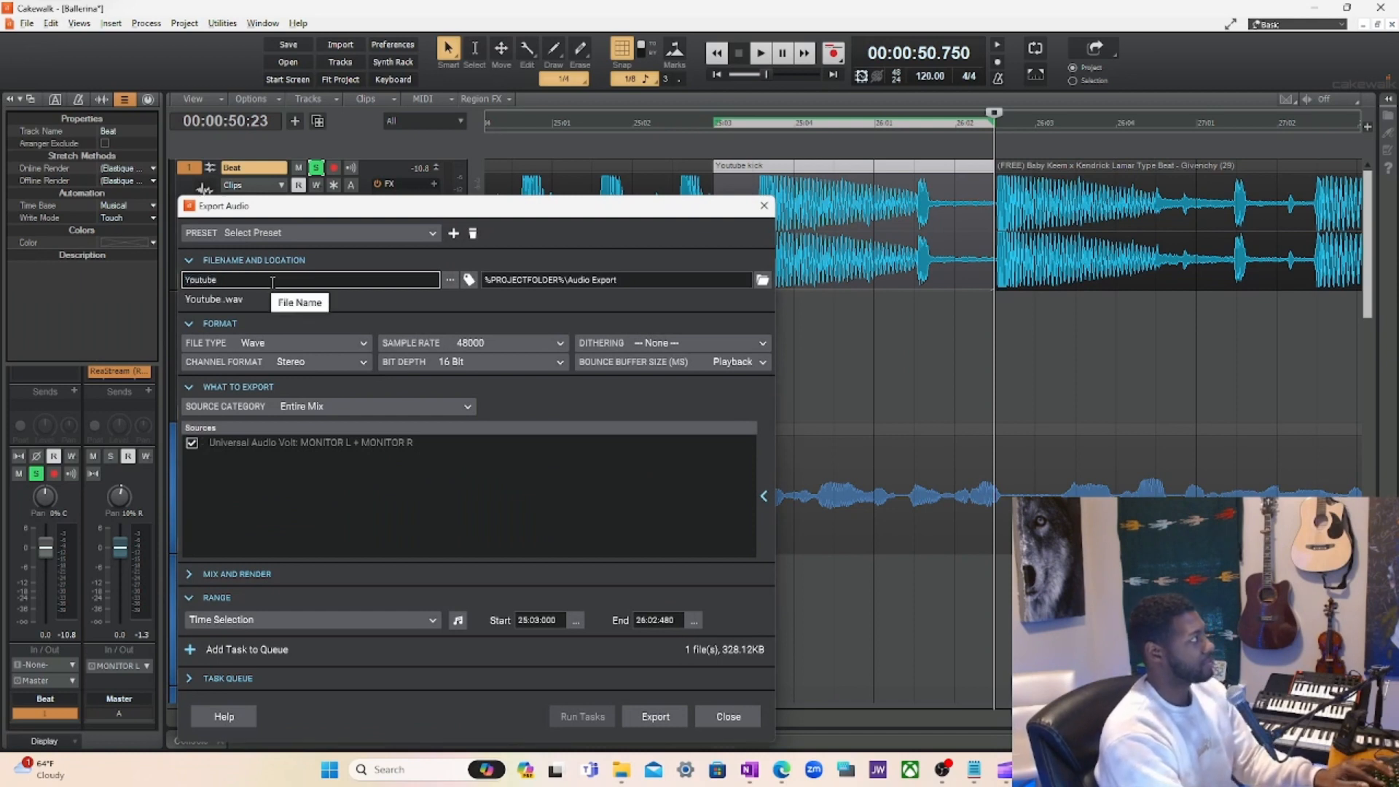
{"action": "type", "text": " clip"}
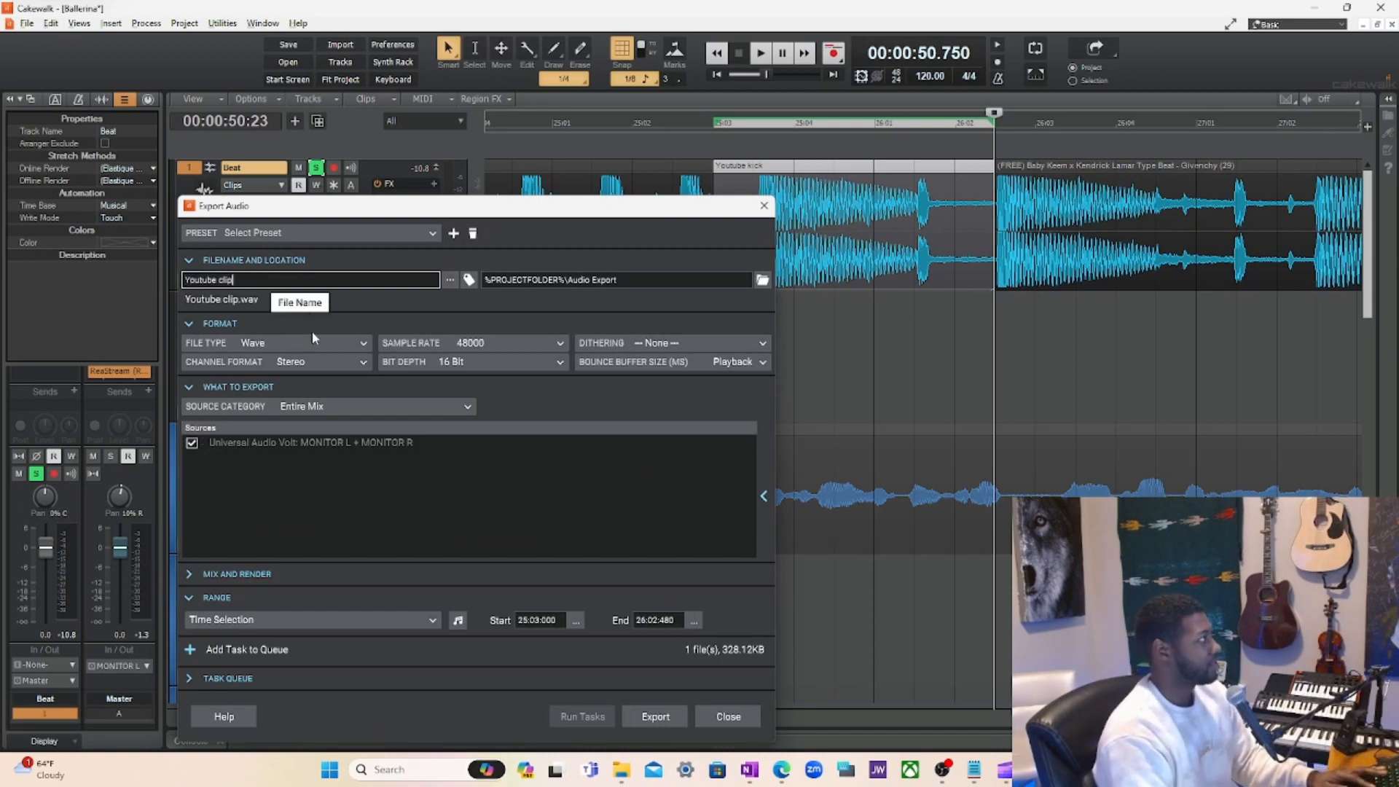
Set the export's source category to Clips and export the selected kick clip.
{"action": "left_click", "coordinate": [347, 406]}
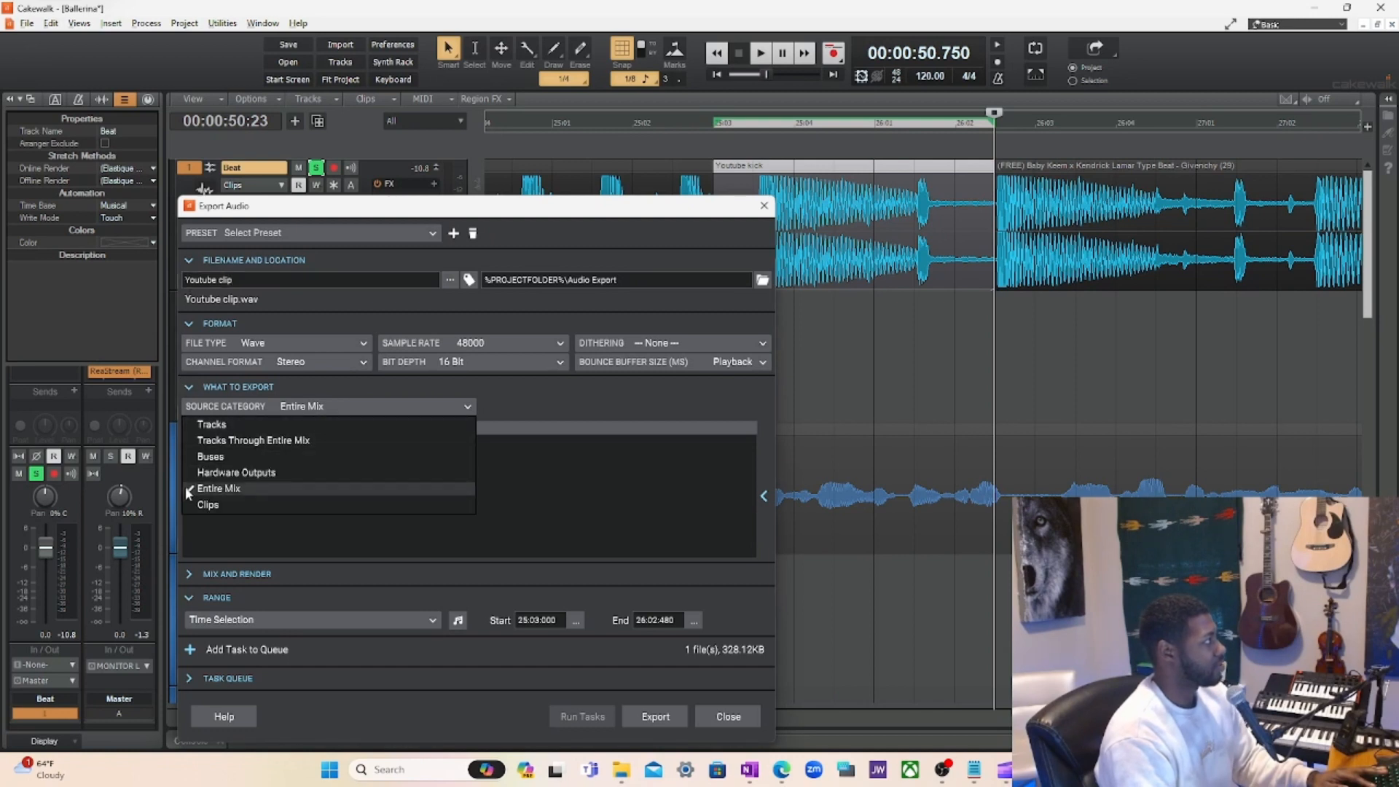
{"action": "left_click", "coordinate": [221, 507]}
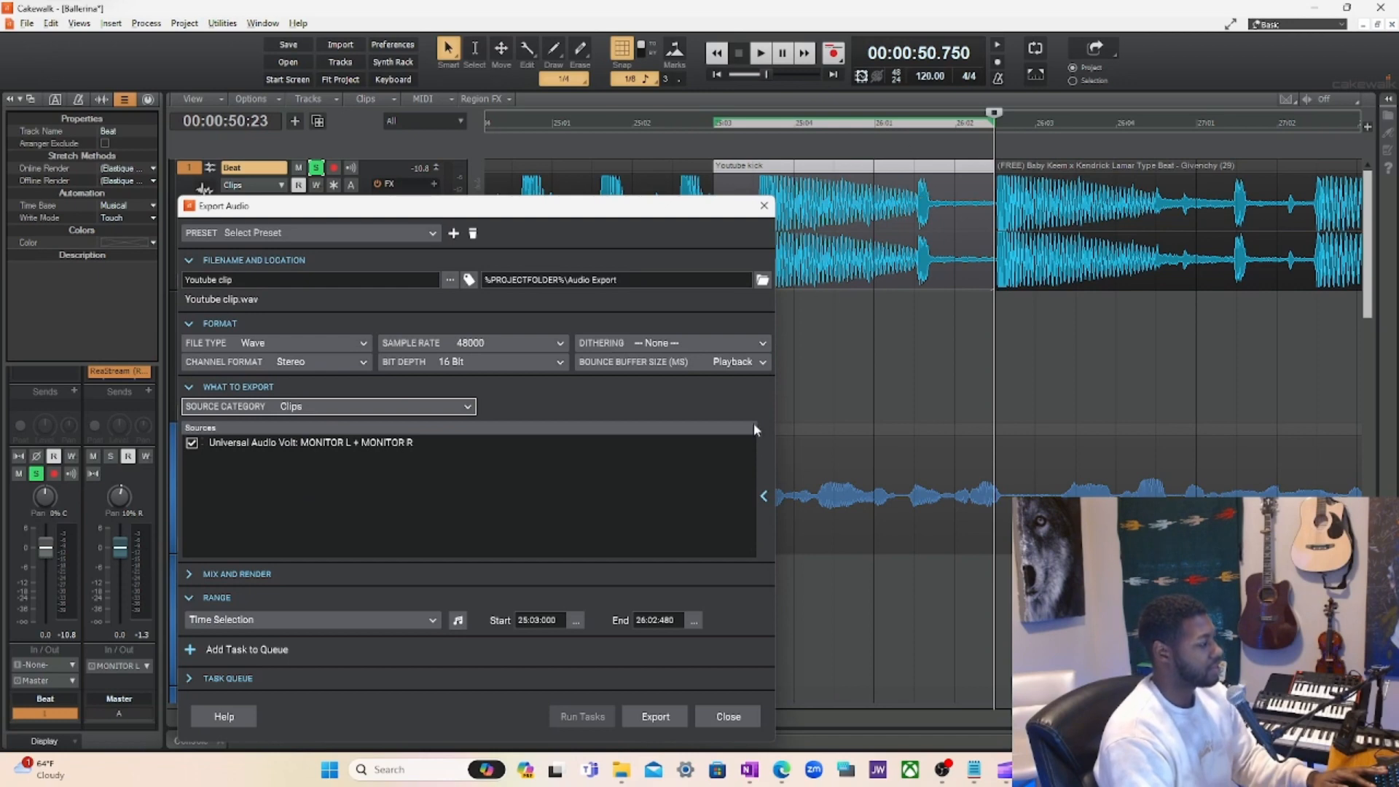
{"action": "left_click", "coordinate": [667, 718]}
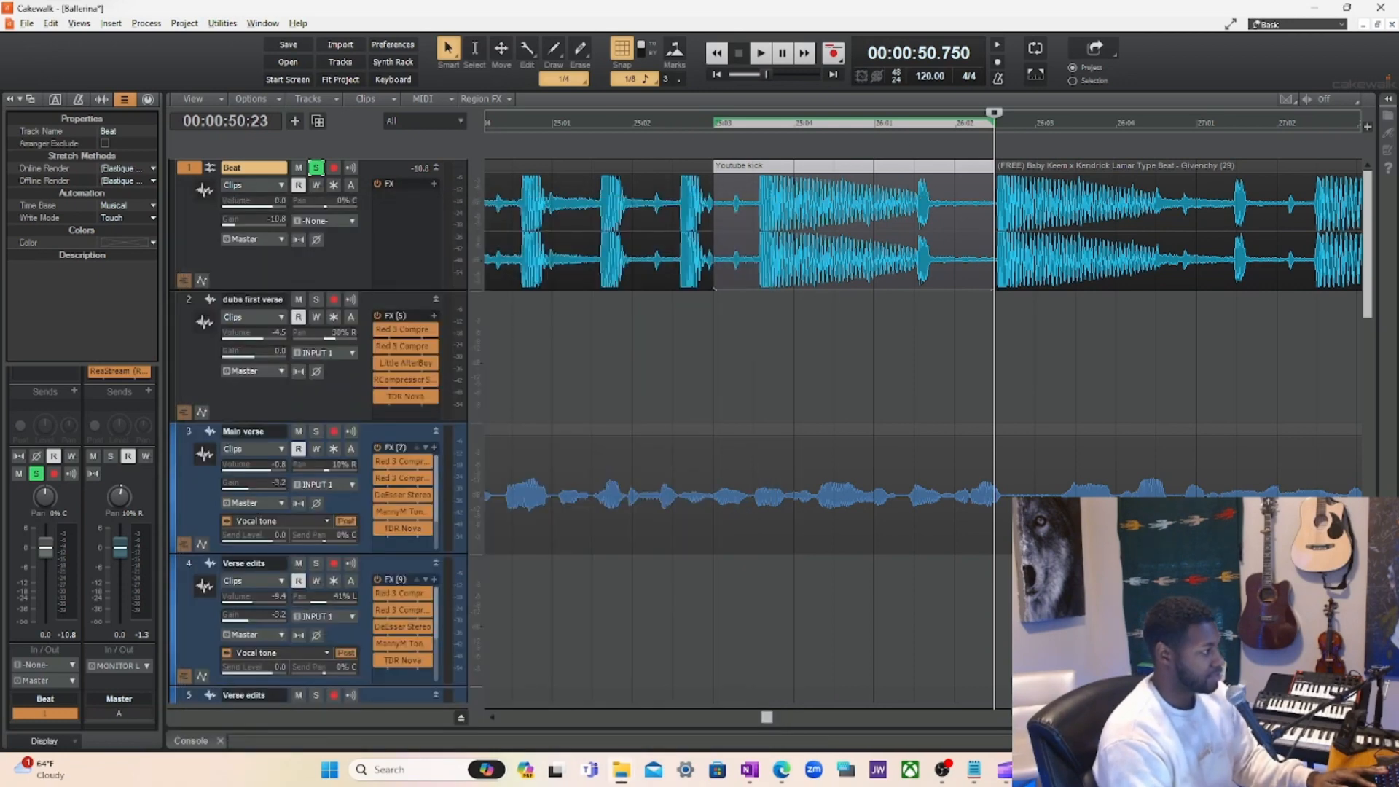
Play the exported "Youtube clip, Youtube kick" file from the Audio Export folder and close the media player.
{"action": "left_click_drag", "start_coordinate": [860, 0], "coordinate": [821, 102]}
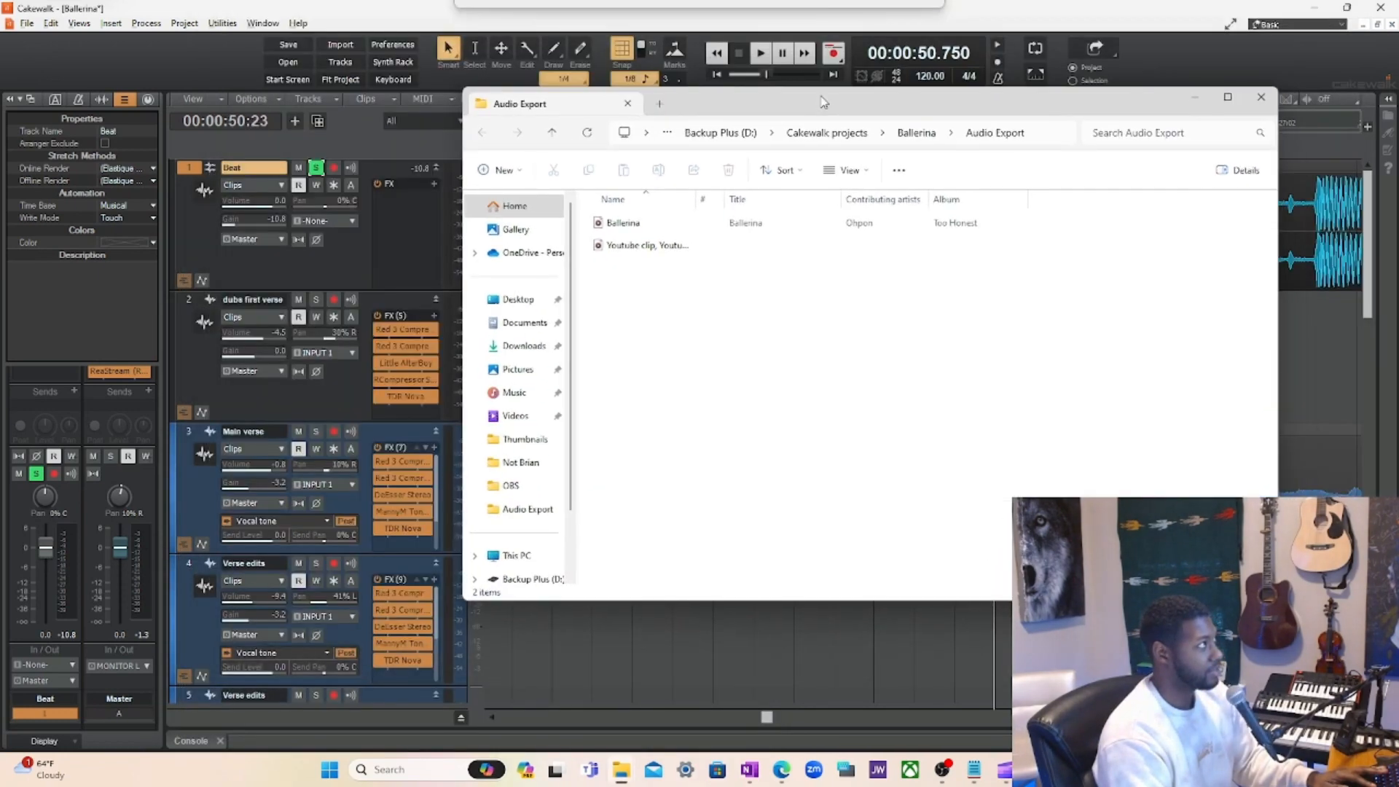
{"action": "double_click", "coordinate": [641, 245]}
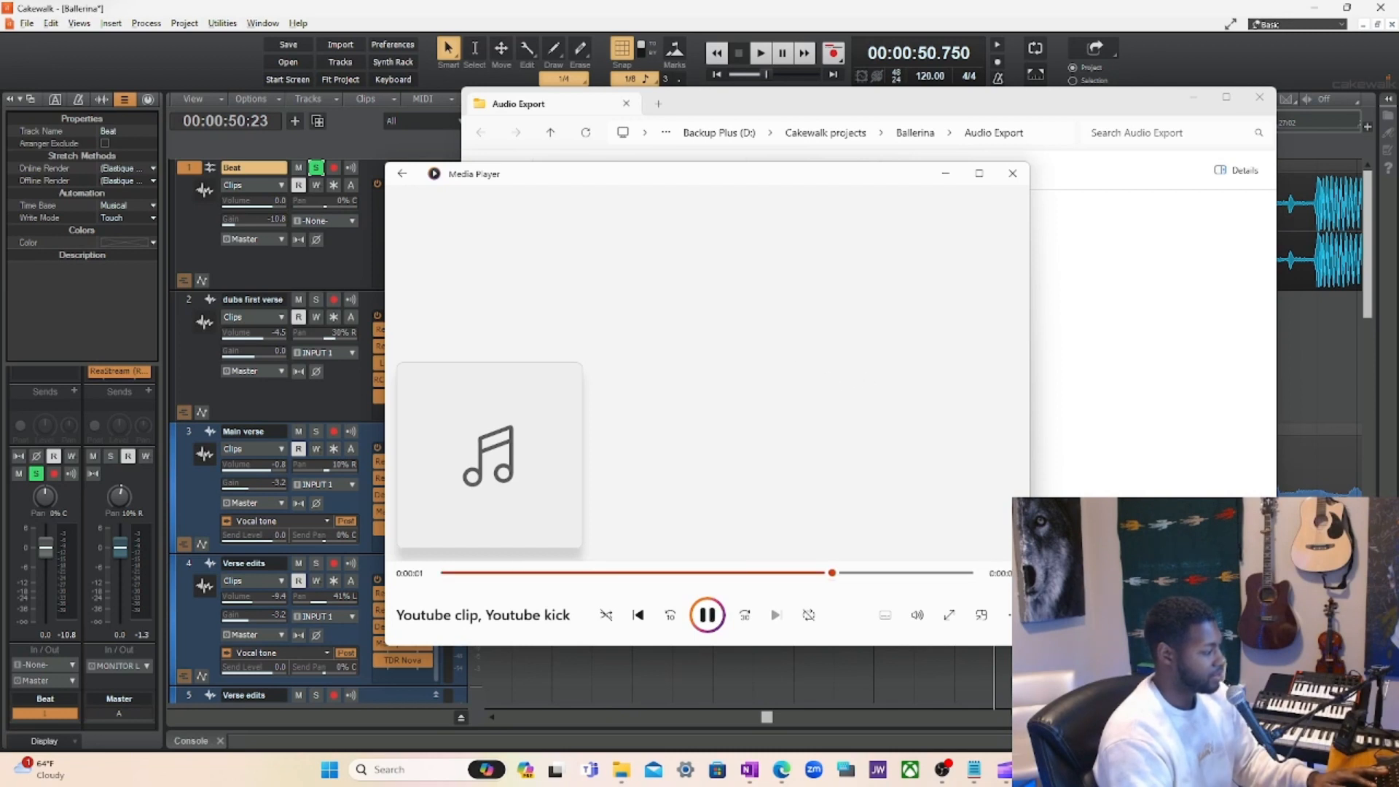
{"action": "left_click", "coordinate": [1012, 174]}
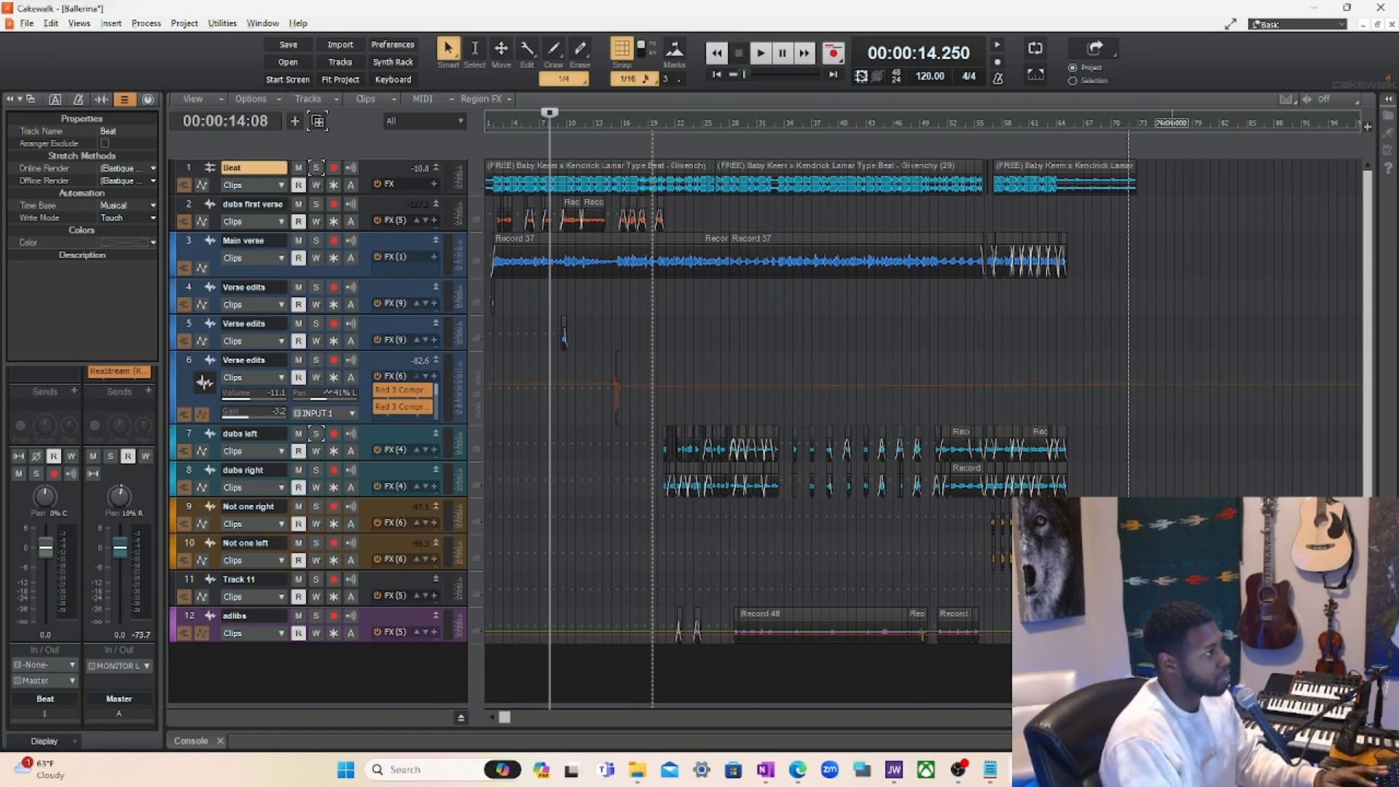
Select the clips on all twelve tracks of the Ballerina project and delete them, keeping the tracks and their effects.
{"action": "left_click_drag", "start_coordinate": [1129, 188], "coordinate": [484, 193]}
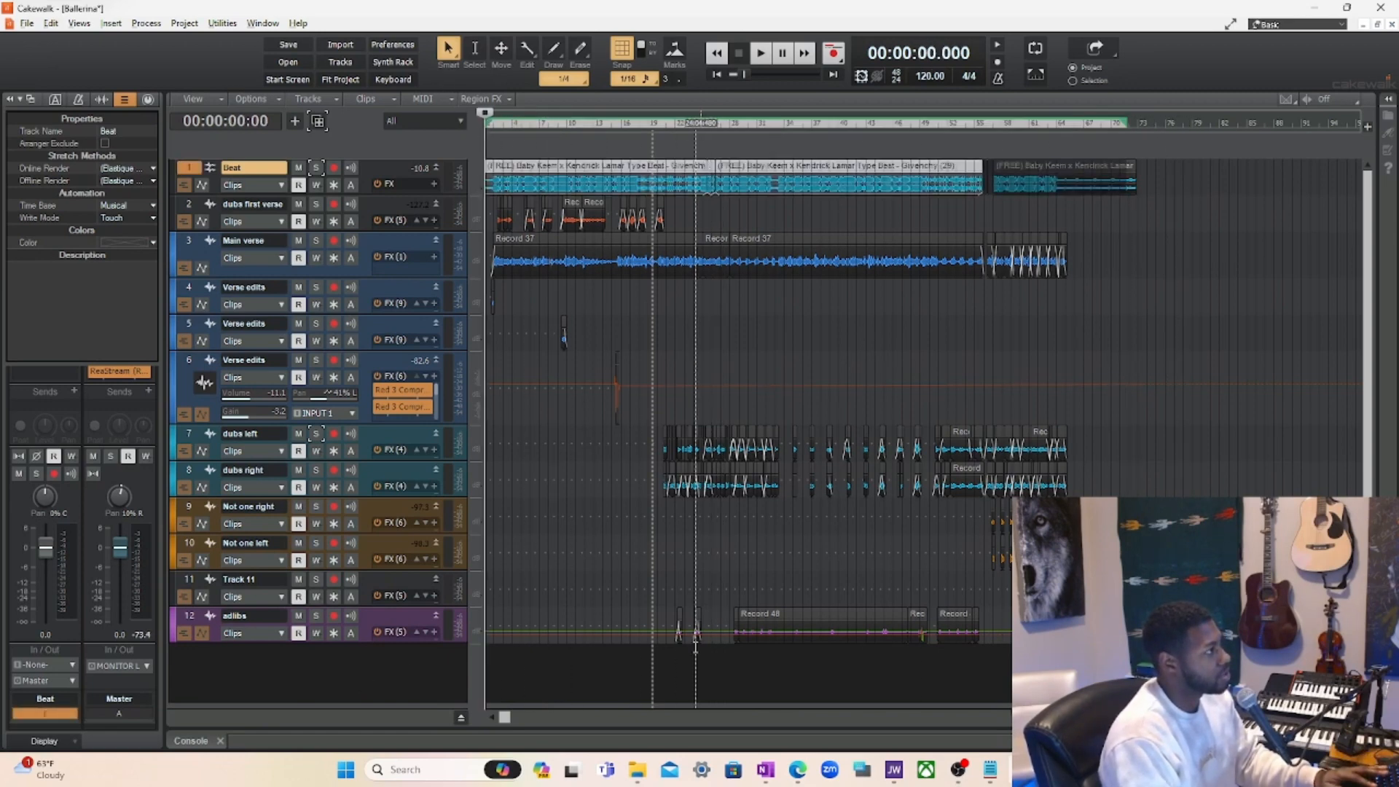
{"action": "left_click", "coordinate": [612, 659]}
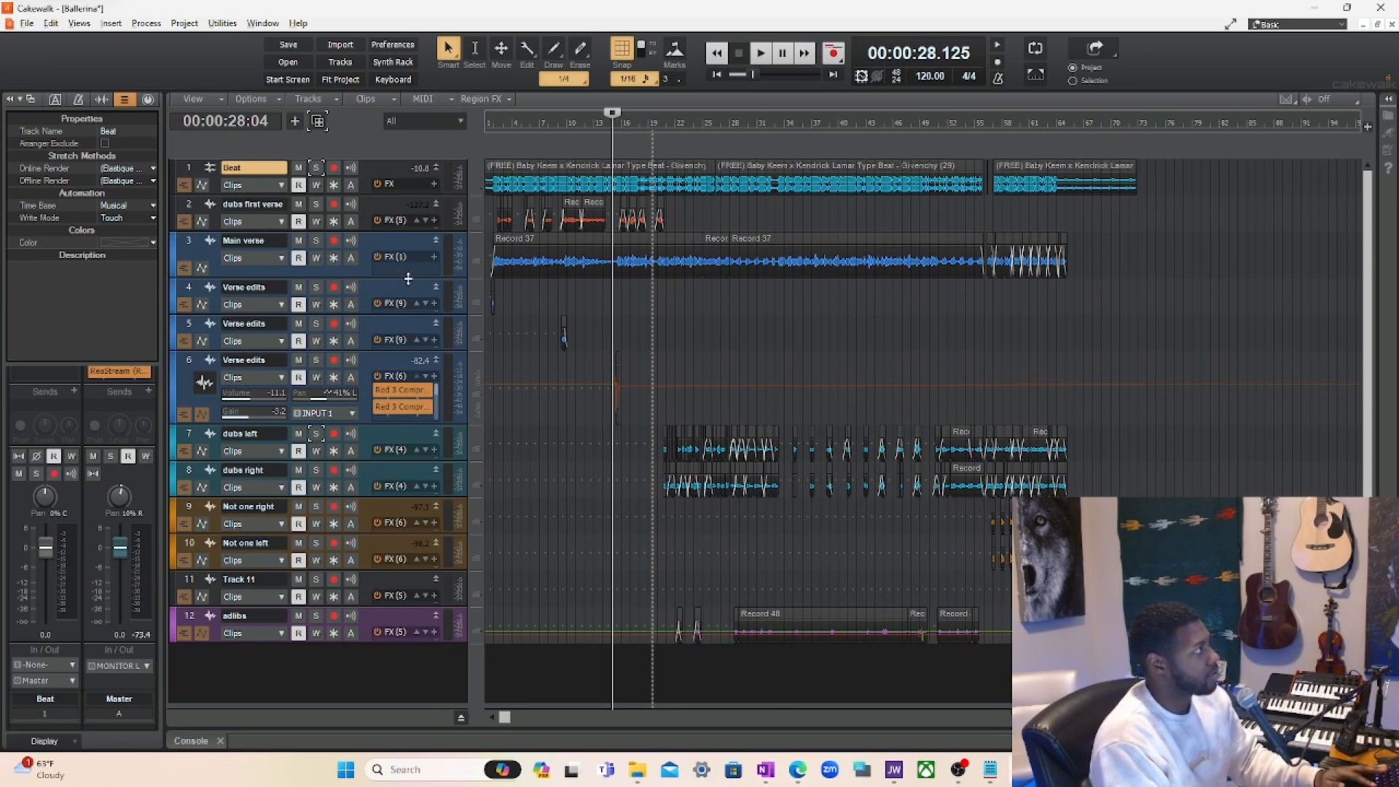
{"action": "mouse_move", "coordinate": [409, 279]}
{"action": "left_mouse_down"}
{"action": "mouse_move", "coordinate": [404, 313]}
{"action": "mouse_move", "coordinate": [402, 275]}
{"action": "left_mouse_up"}
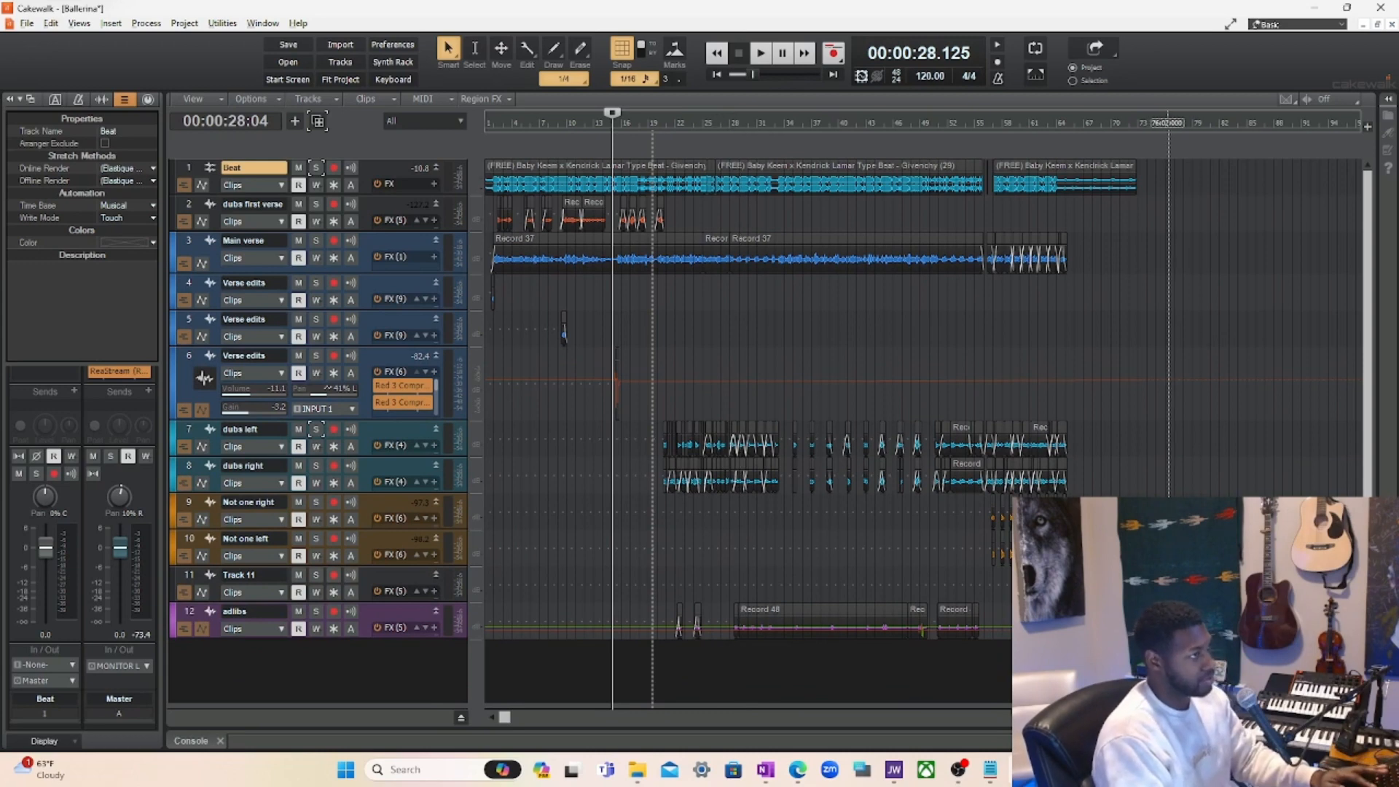
{"action": "key", "text": "ctrl+a"}
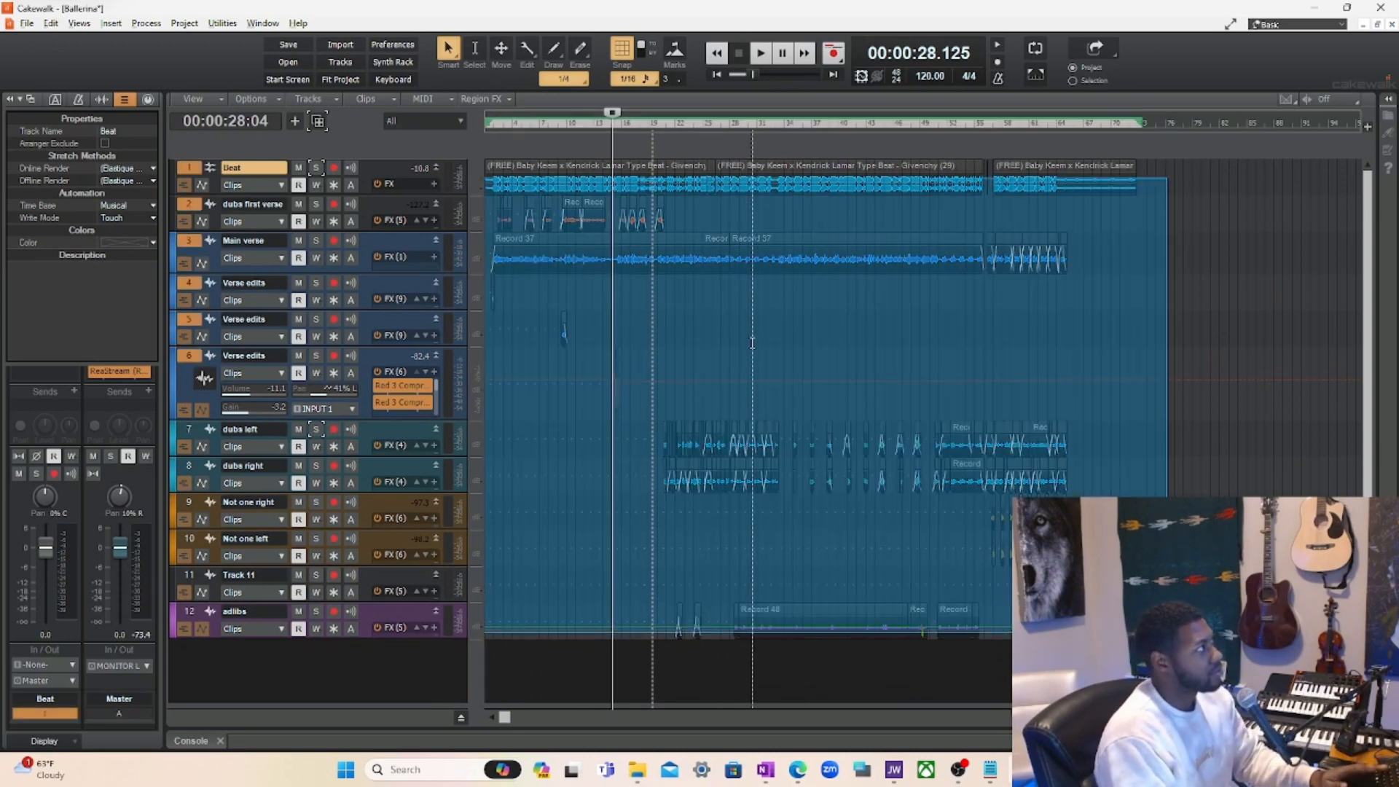
{"action": "key", "text": "Delete"}
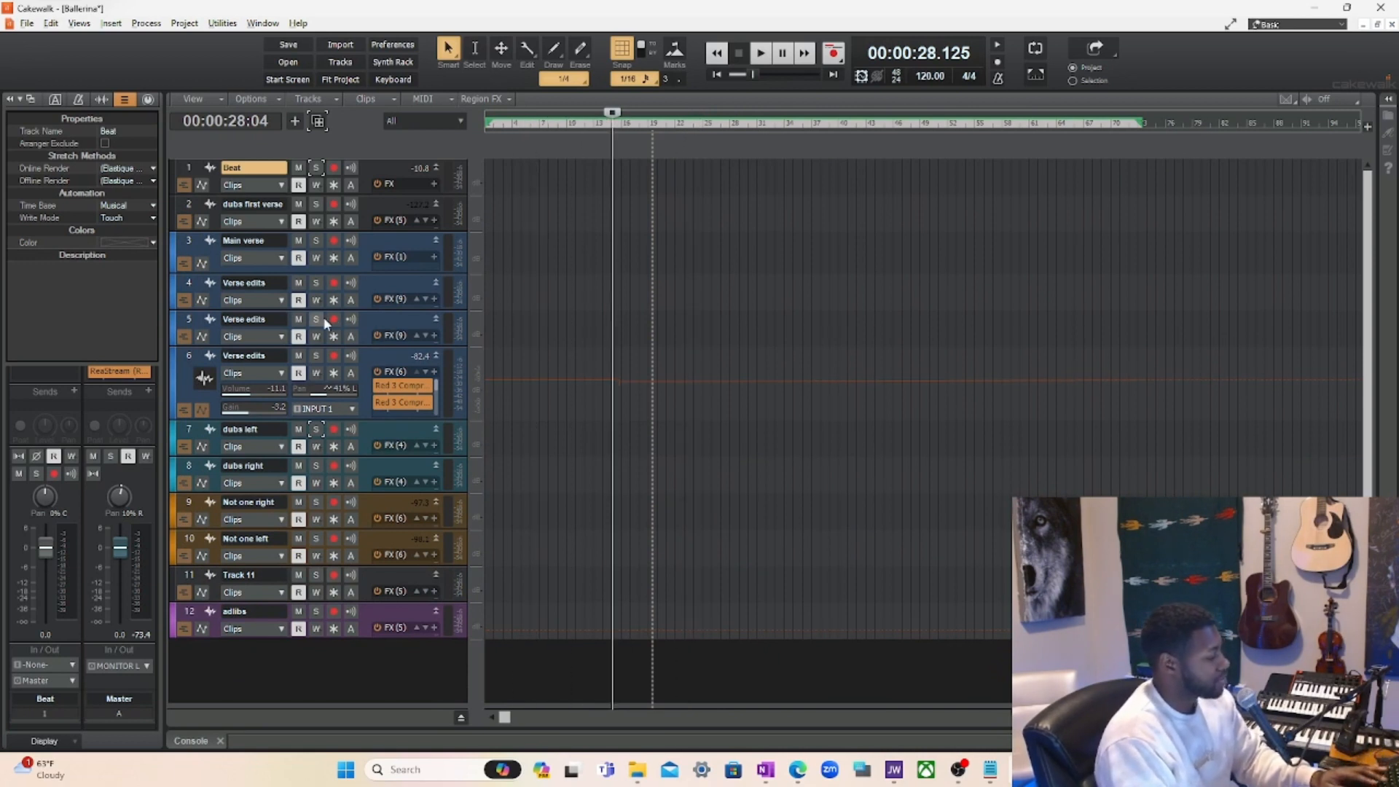
Enlarge the Beat track and the first Verse edits track to inspect their controls and effects, and fit all tracks back into view.
{"action": "key", "text": "f"}
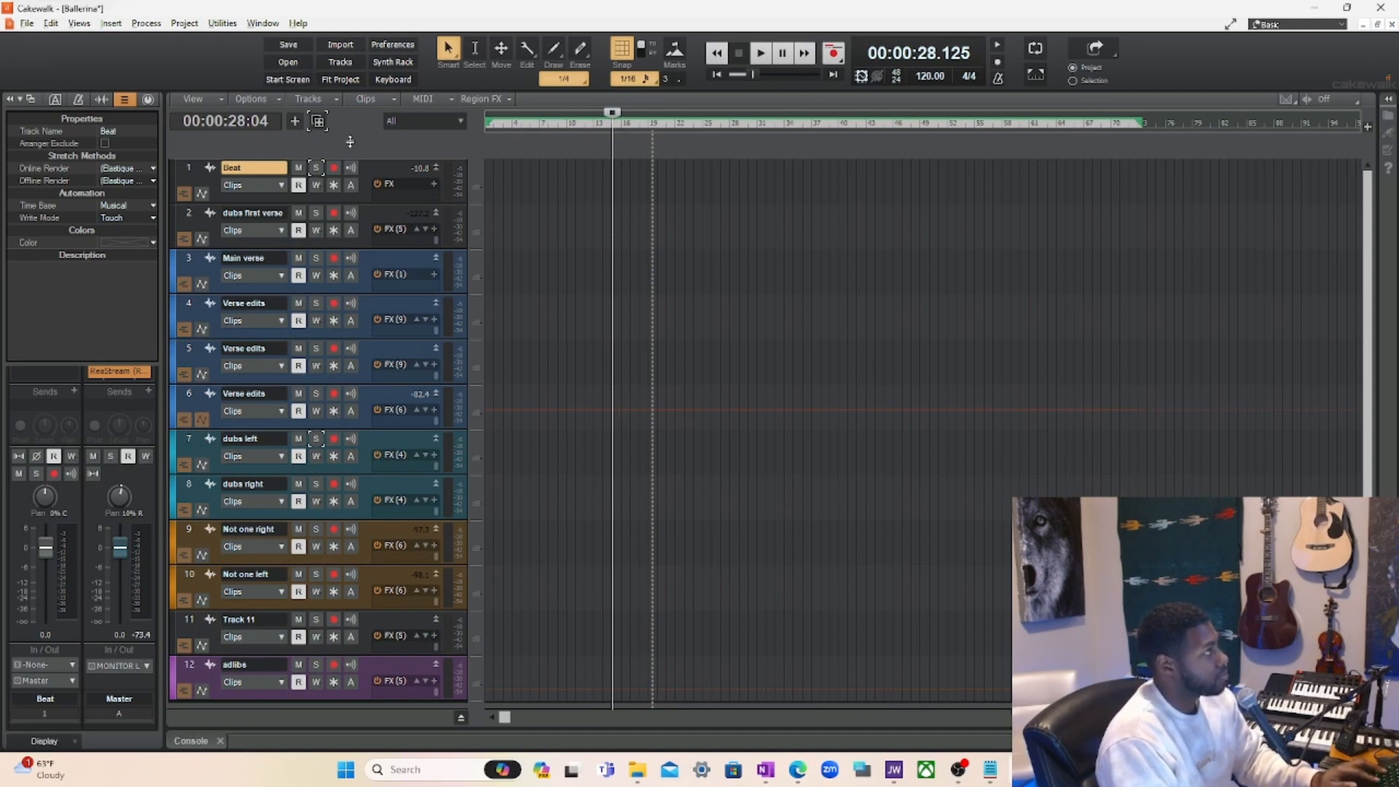
{"action": "left_click_drag", "start_coordinate": [344, 202], "coordinate": [347, 404]}
{"action": "left_click_drag", "start_coordinate": [369, 541], "coordinate": [370, 664]}
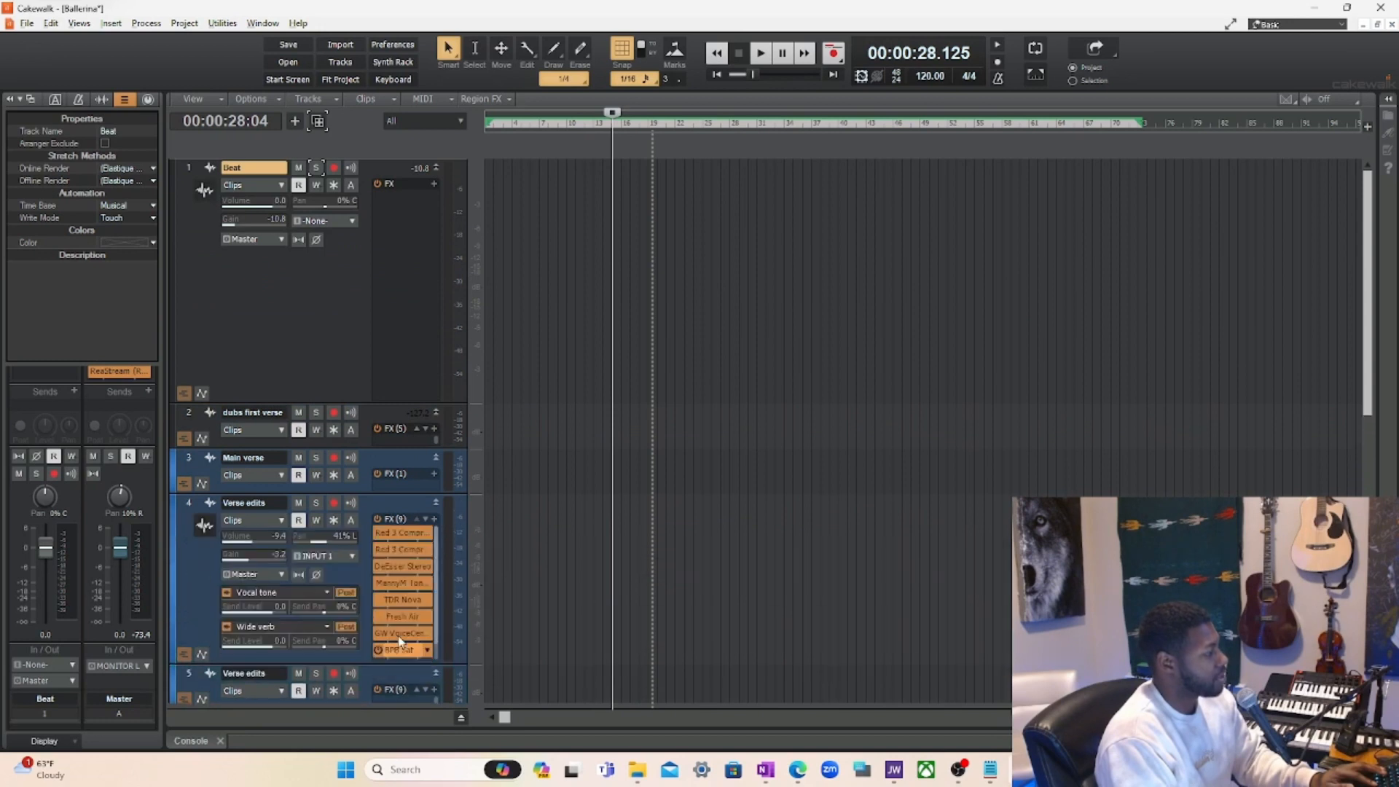
{"action": "key", "text": "f"}
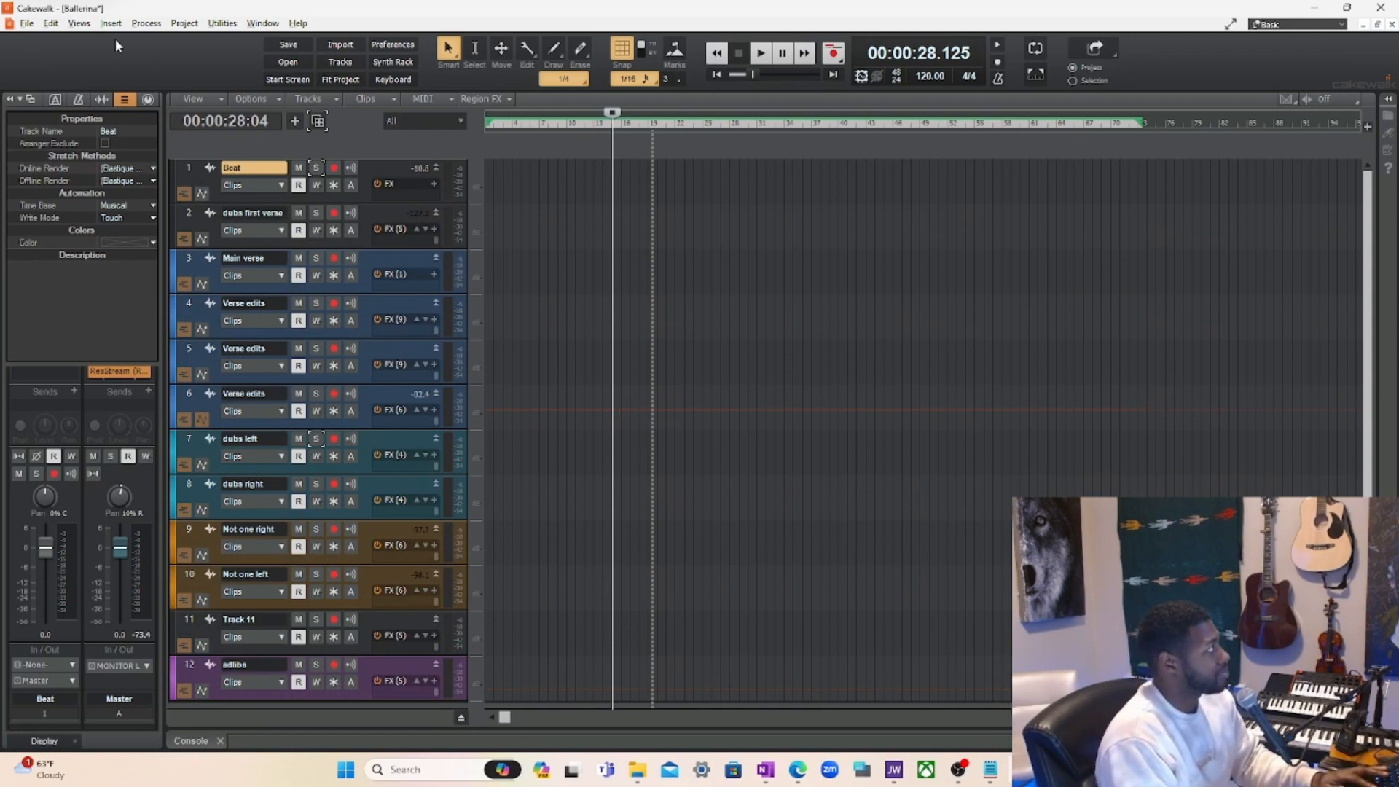
Start saving the emptied project under the name "Vocal temp" with Template as the file type.
{"action": "left_click", "coordinate": [26, 23]}
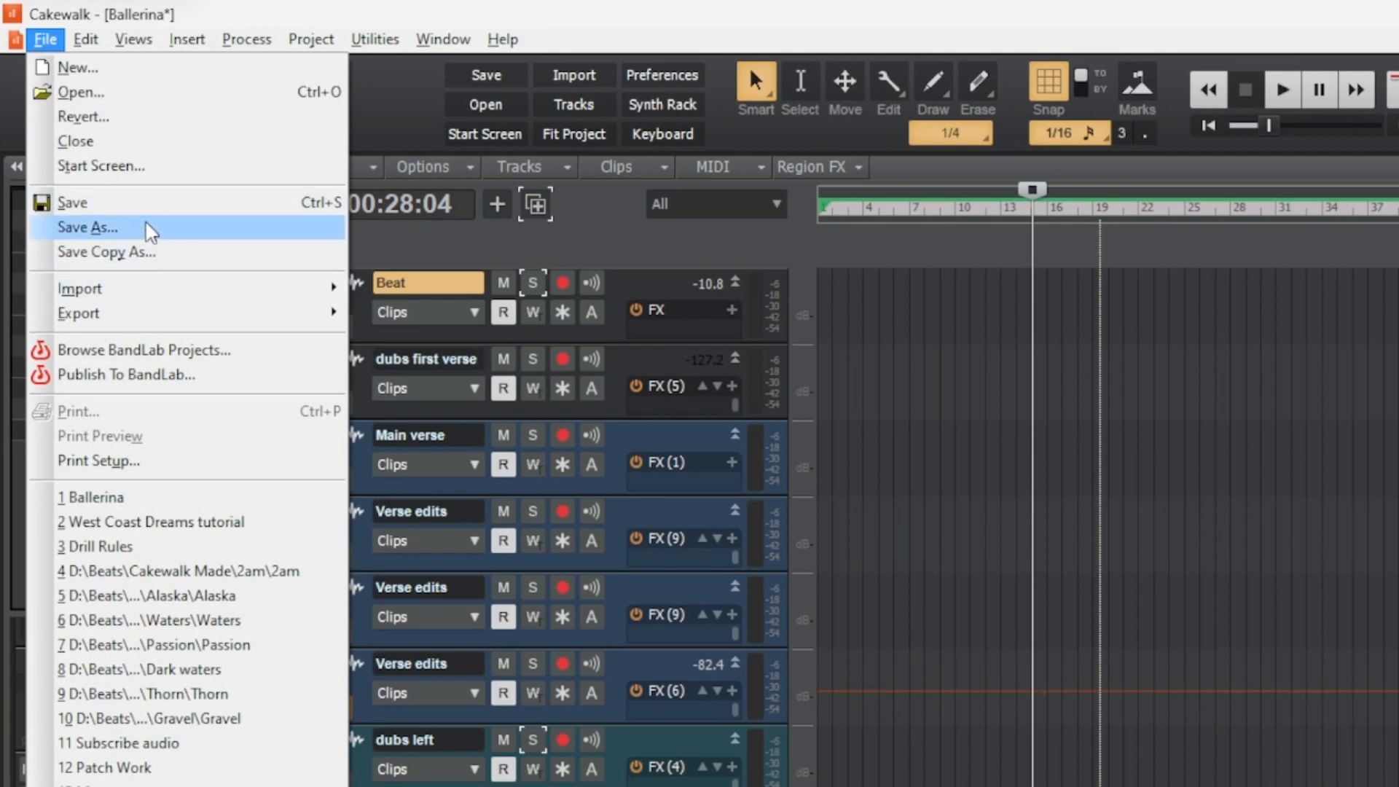
{"action": "left_click", "coordinate": [87, 227]}
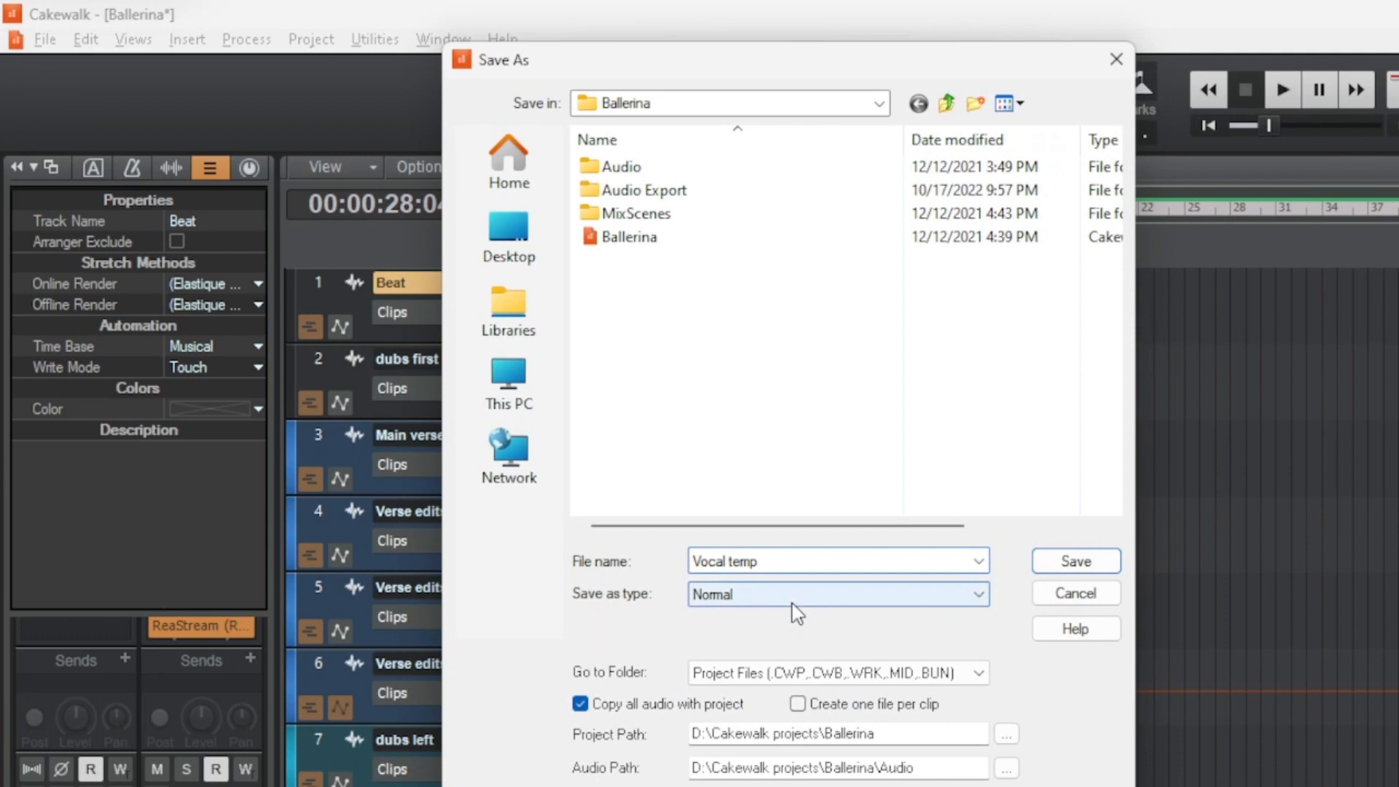
{"action": "left_click", "coordinate": [796, 612]}
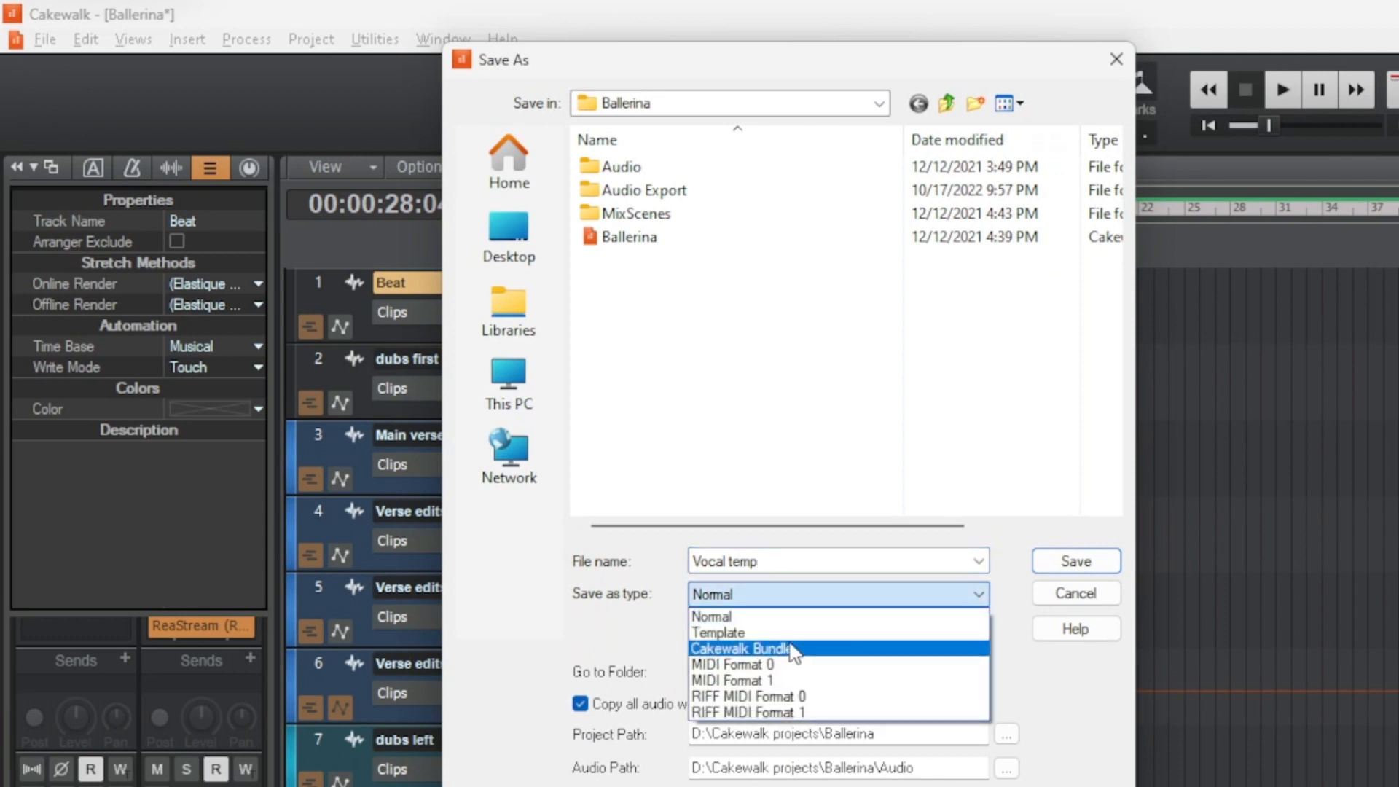
{"action": "left_click", "coordinate": [612, 622]}
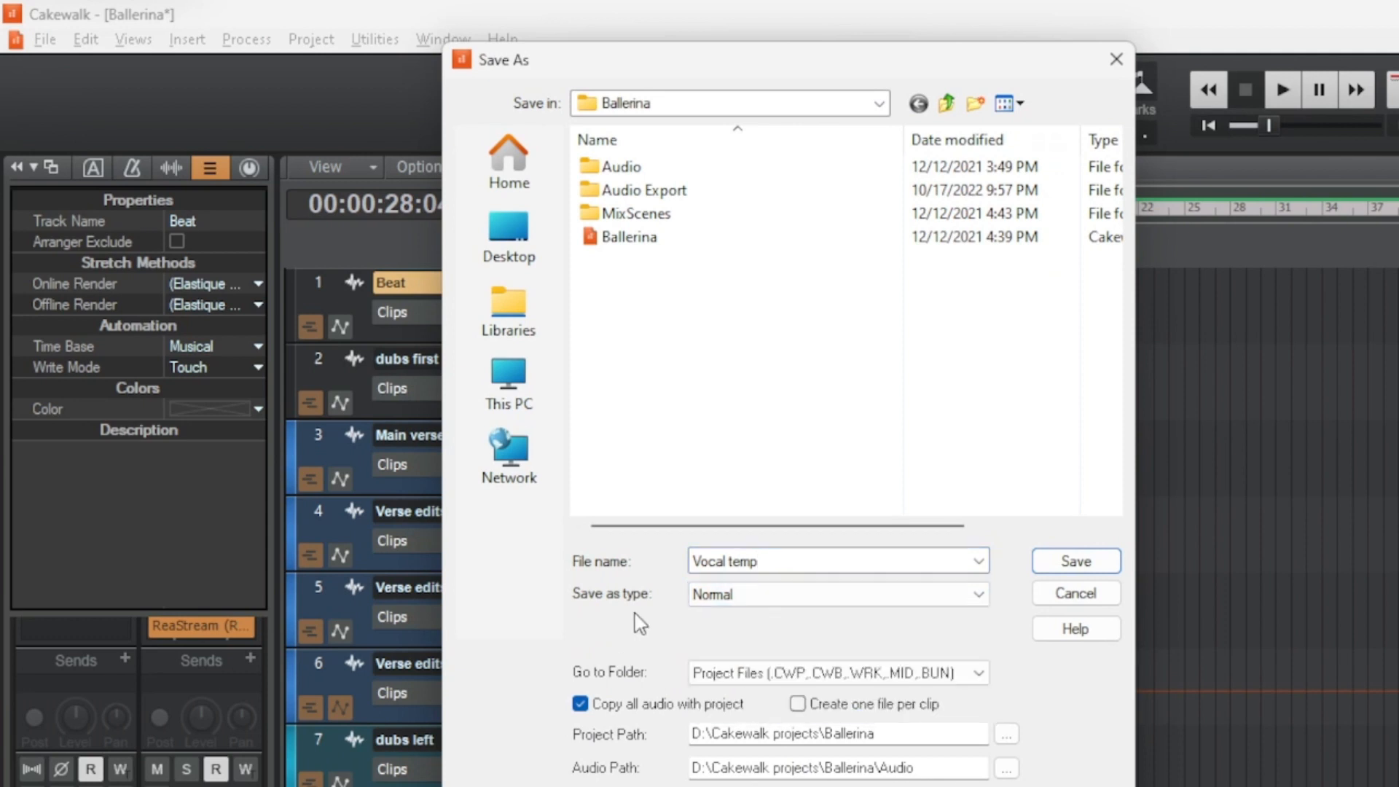
{"action": "left_click", "coordinate": [741, 599]}
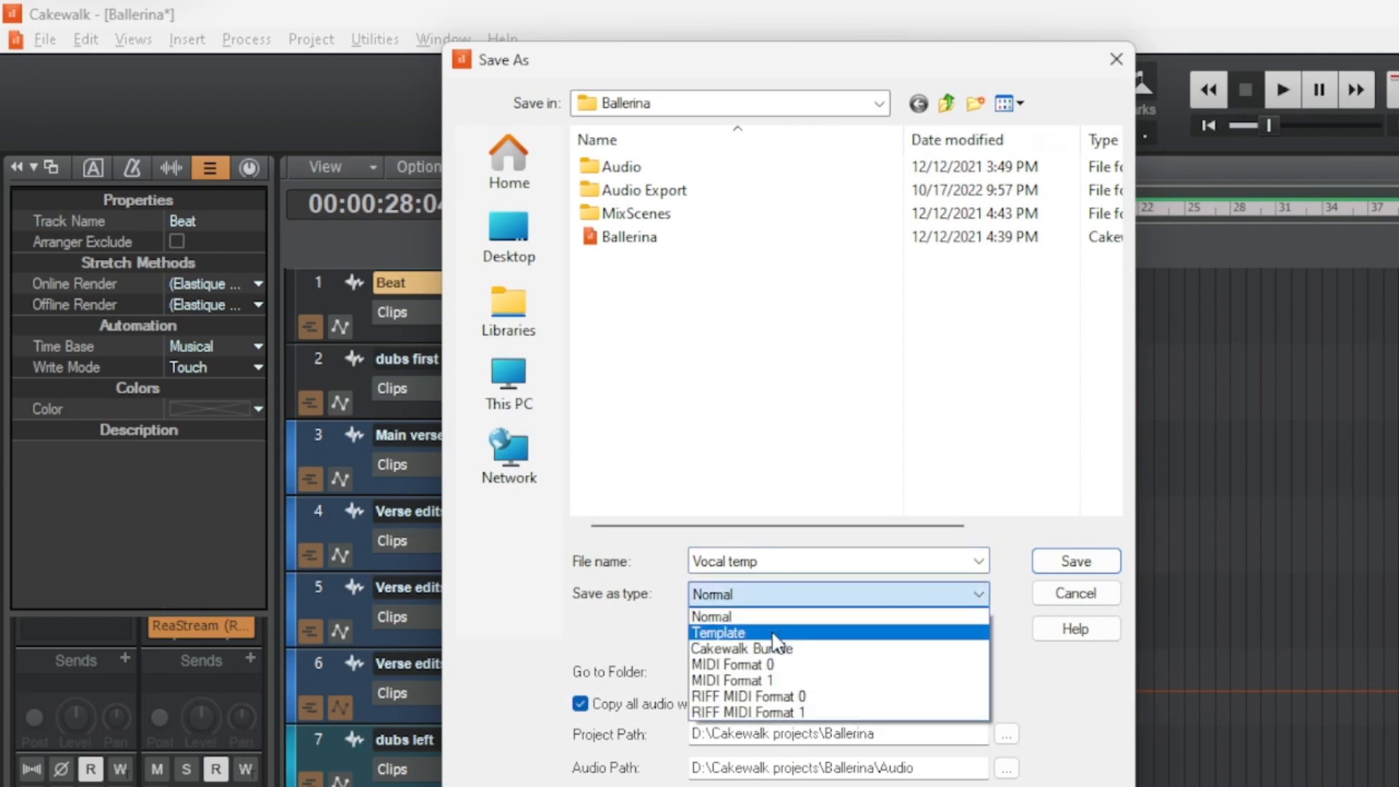
{"action": "left_click", "coordinate": [775, 641]}
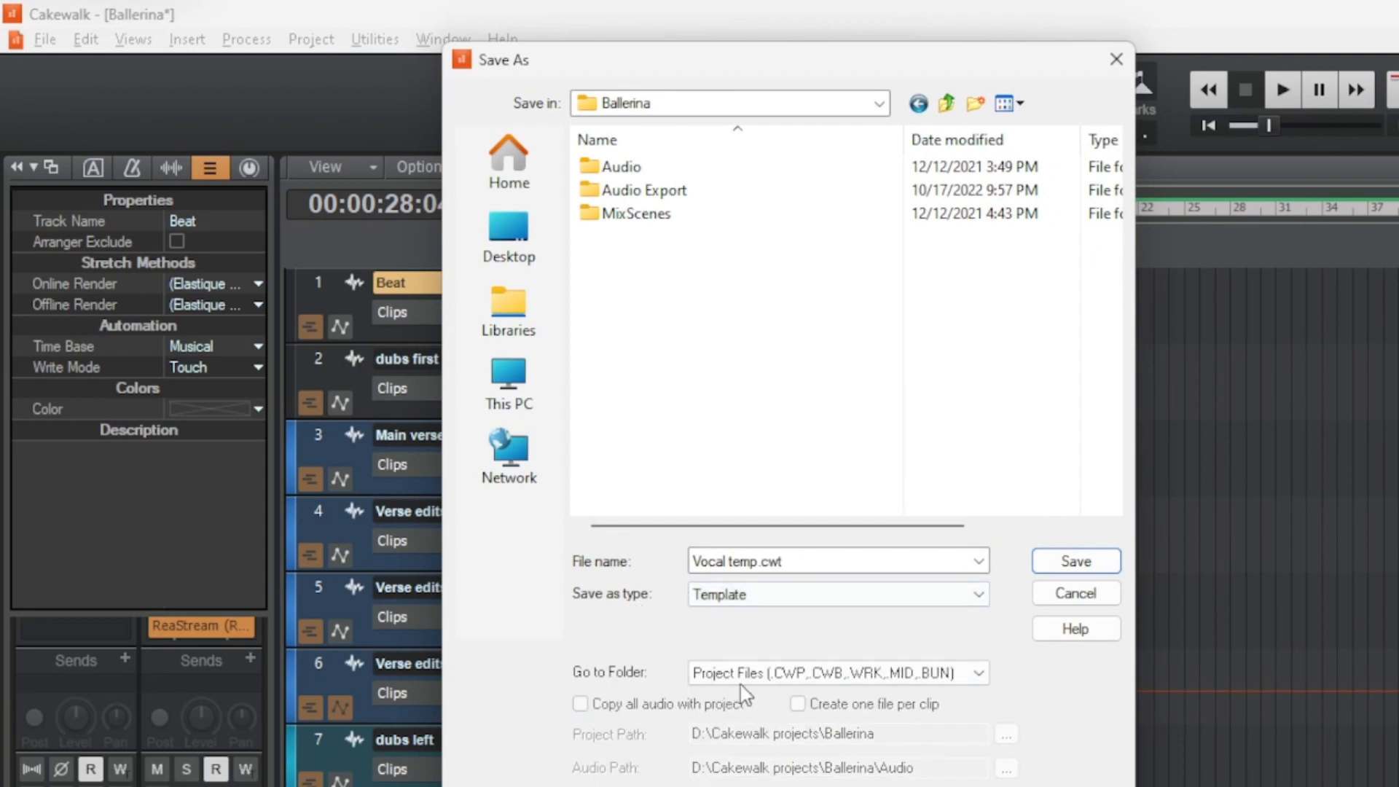
Switch the save location to the Template Files (.CWT, .TPL) folder and leave the Save As dialog without saving.
{"action": "left_click", "coordinate": [762, 675]}
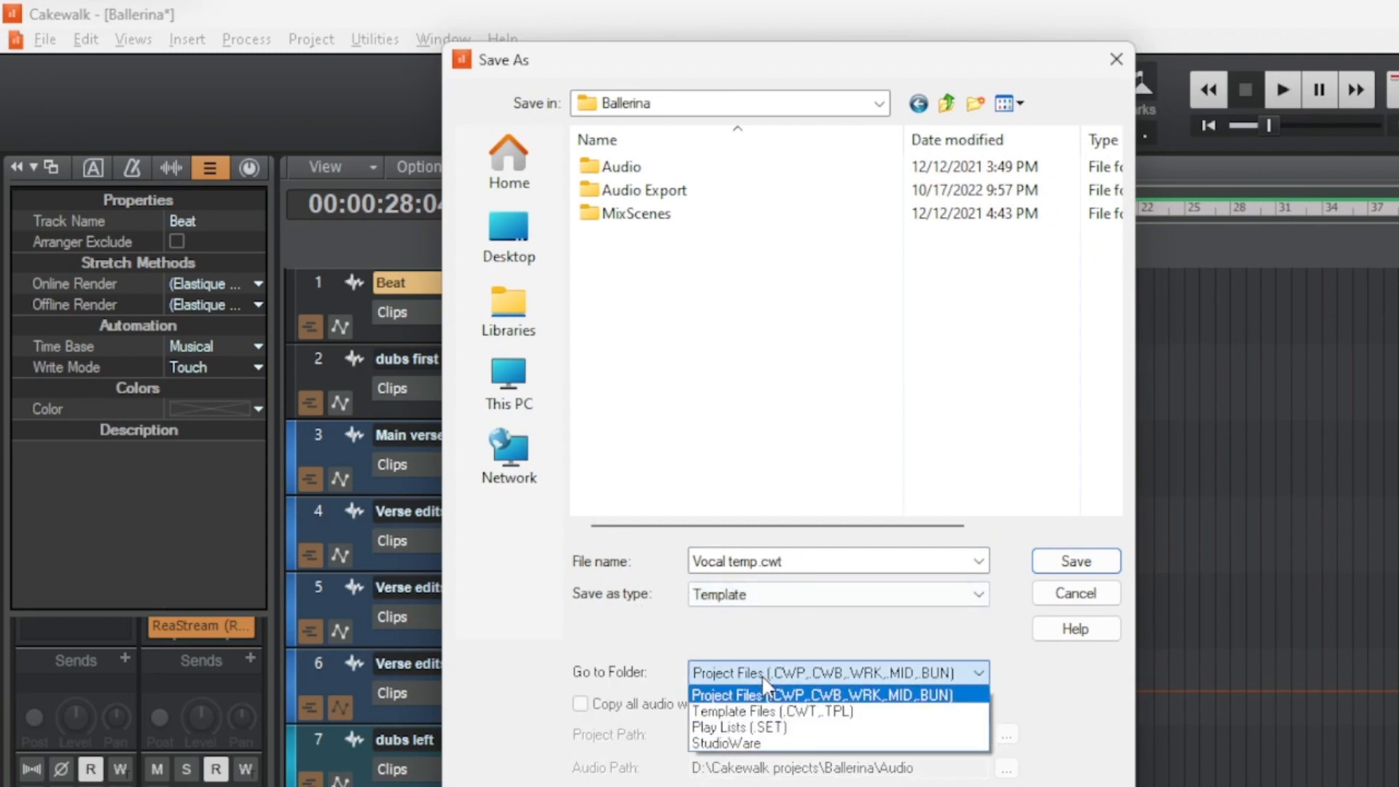
{"action": "left_click", "coordinate": [782, 713]}
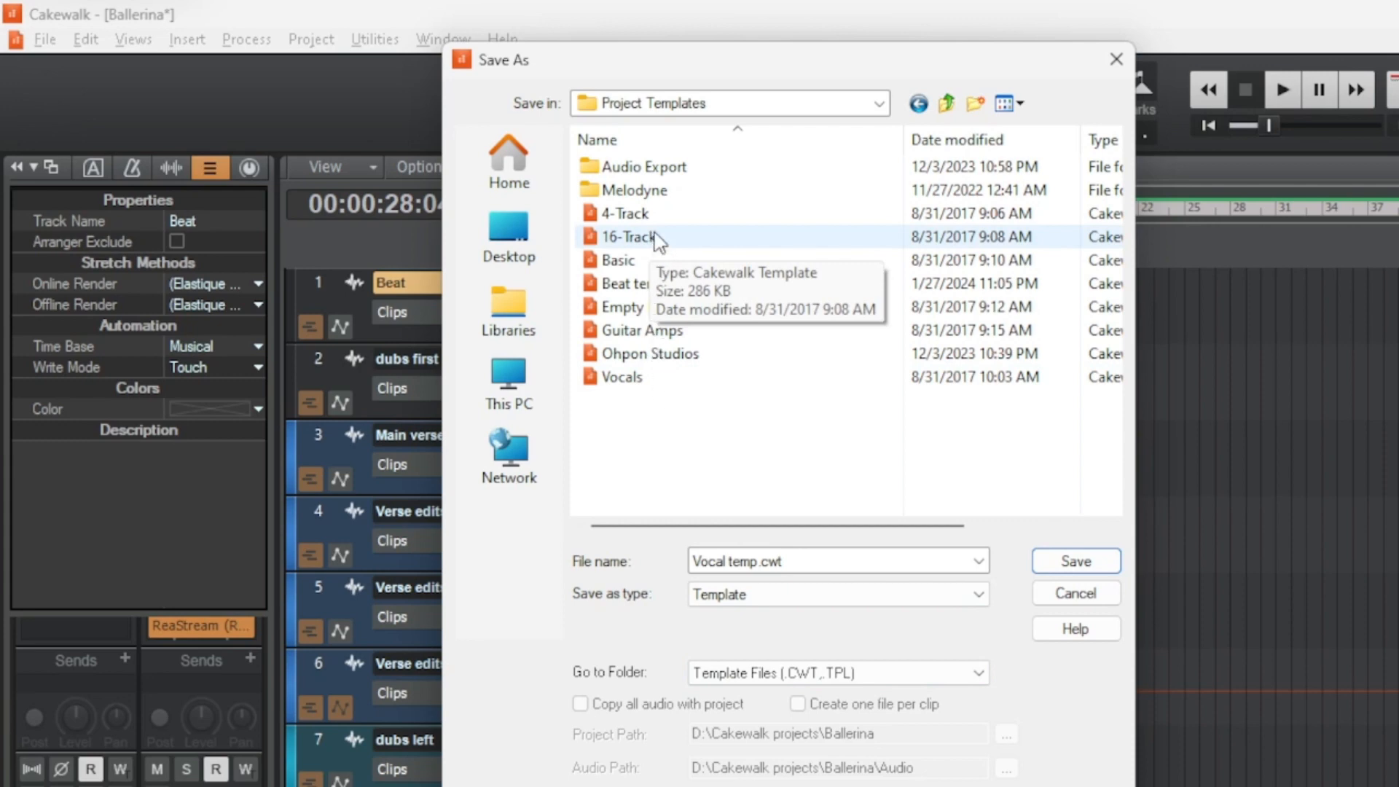
{"action": "left_click", "coordinate": [1116, 60]}
{"action": "left_click", "coordinate": [938, 400]}
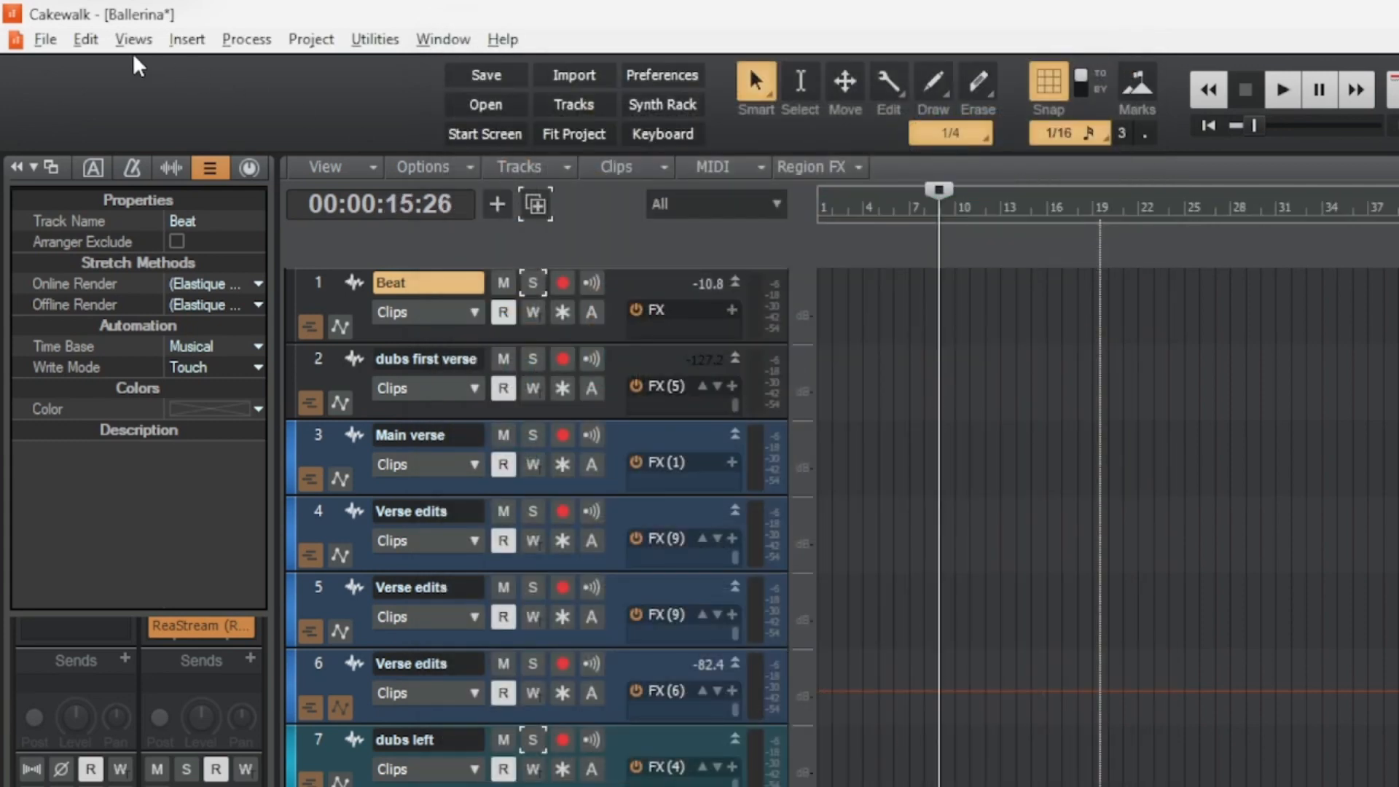
Bring up the Cakewalk Start Screen, move it fully into view, and show its New Project section.
{"action": "left_click", "coordinate": [45, 43]}
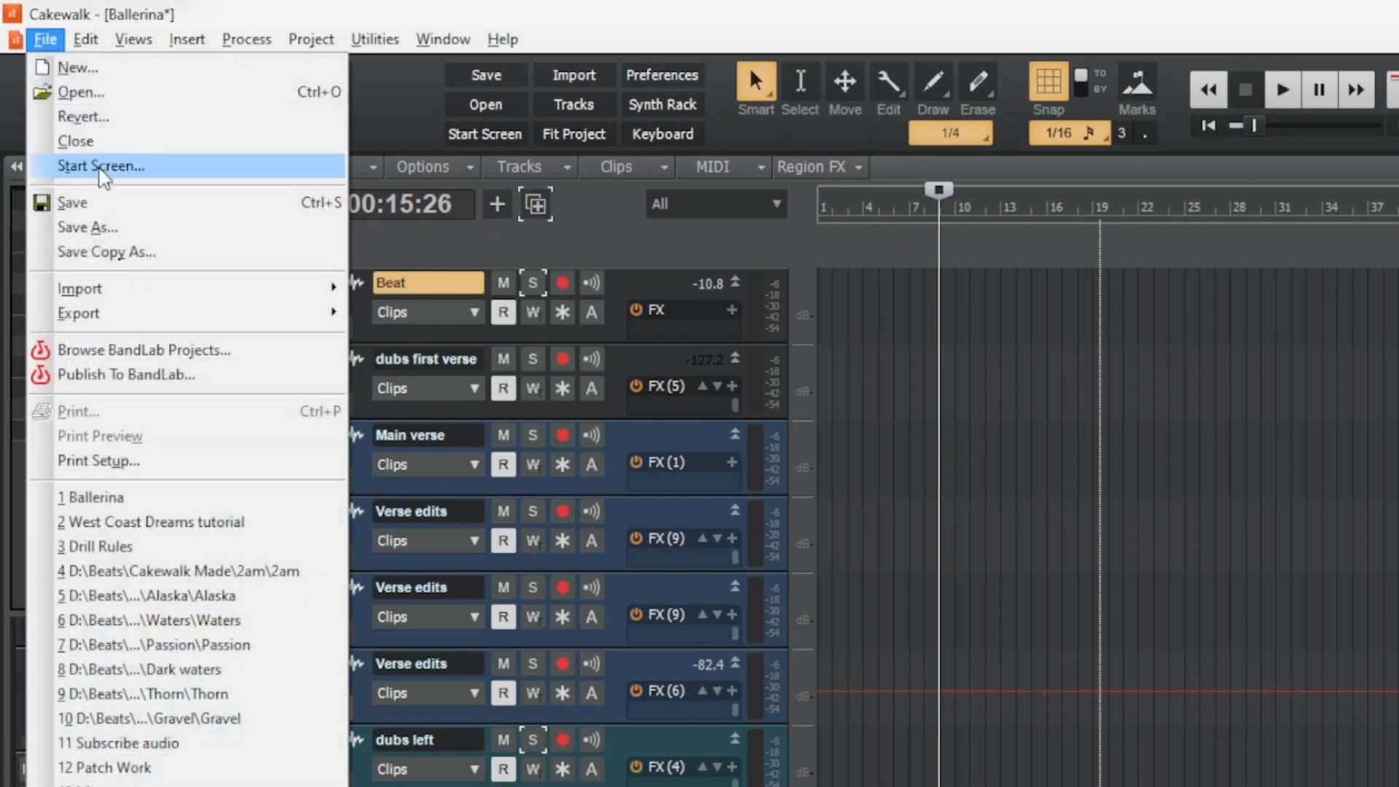
{"action": "left_click", "coordinate": [101, 167]}
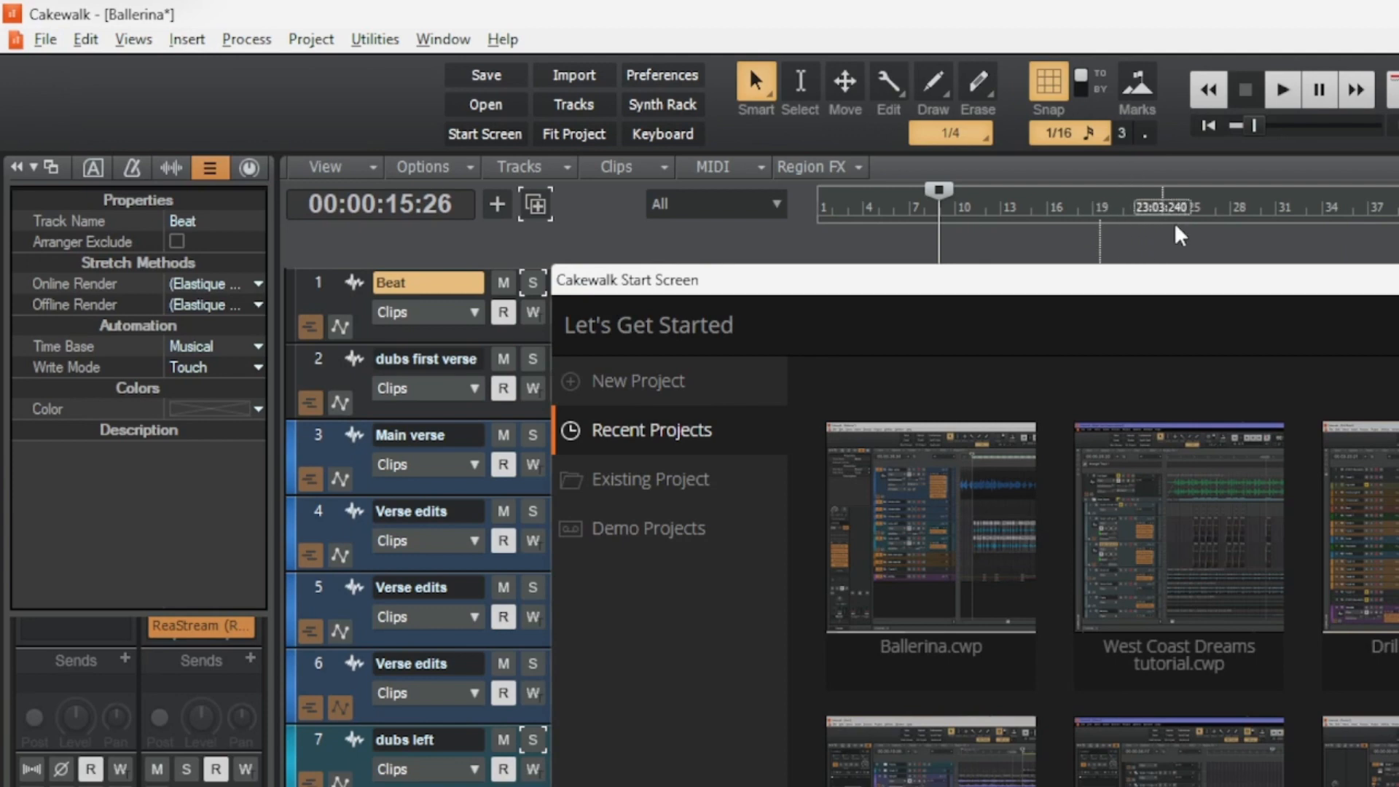
{"action": "left_click_drag", "start_coordinate": [1233, 292], "coordinate": [741, 100]}
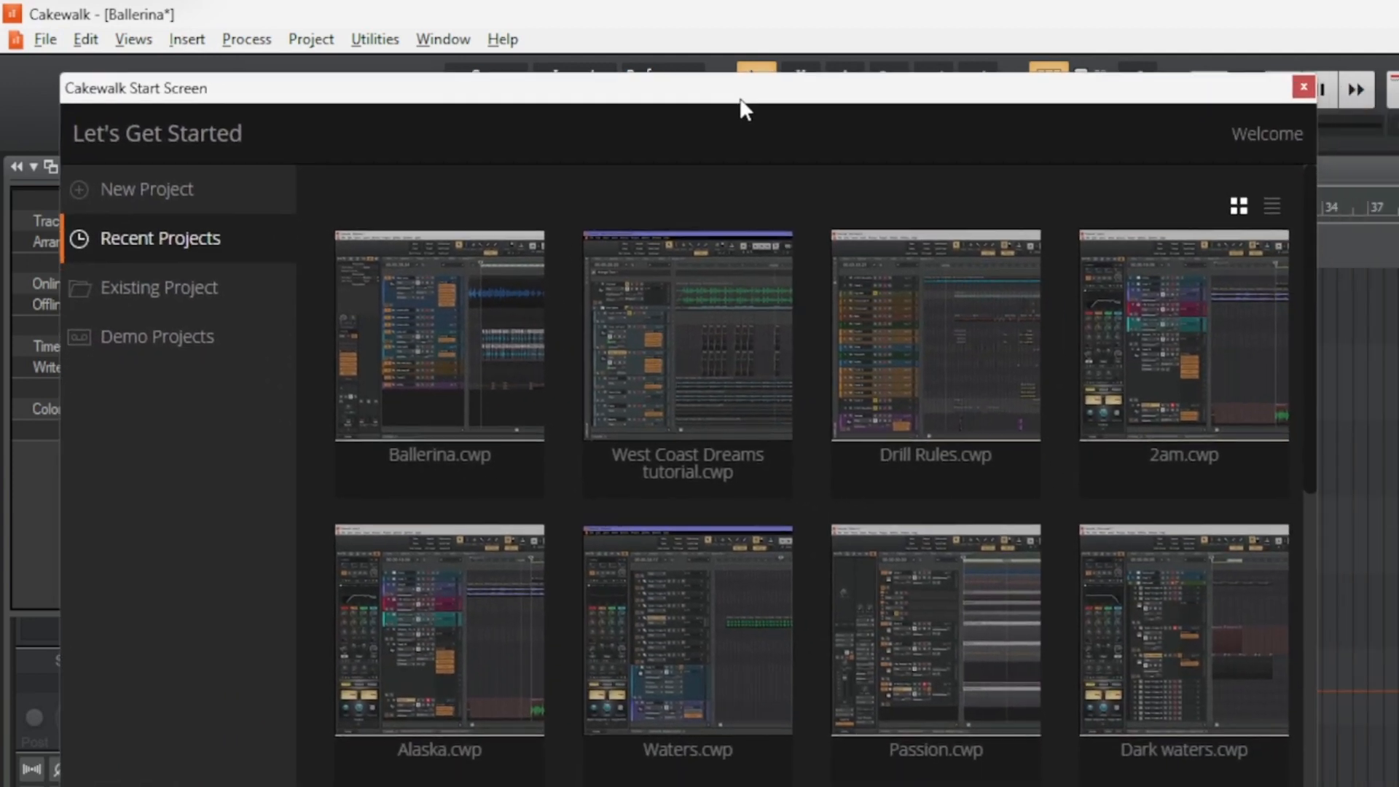
{"action": "left_click", "coordinate": [124, 204]}
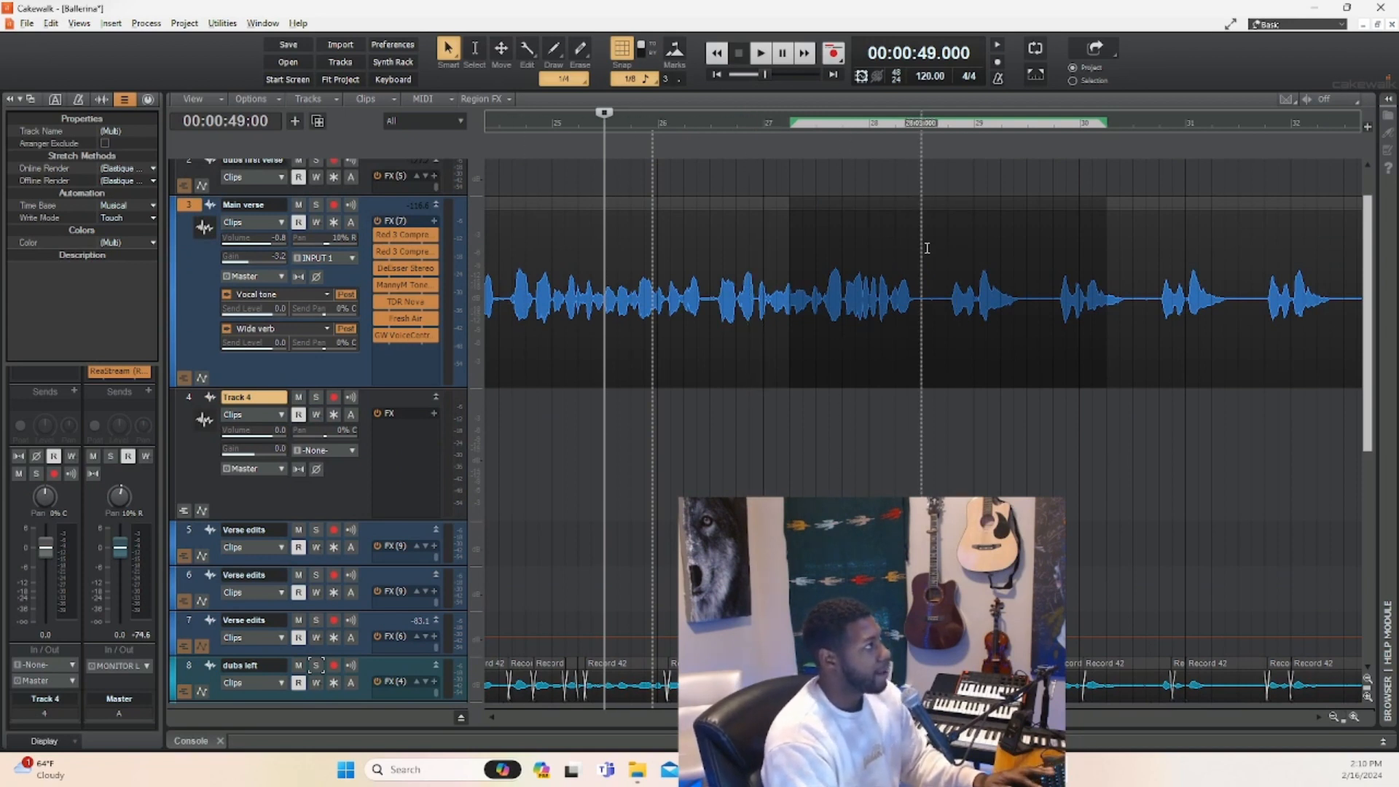
Move the Main verse section between measures 25 and 28 down onto Track 4, and make Track 4 taller.
{"action": "left_click", "coordinate": [810, 278]}
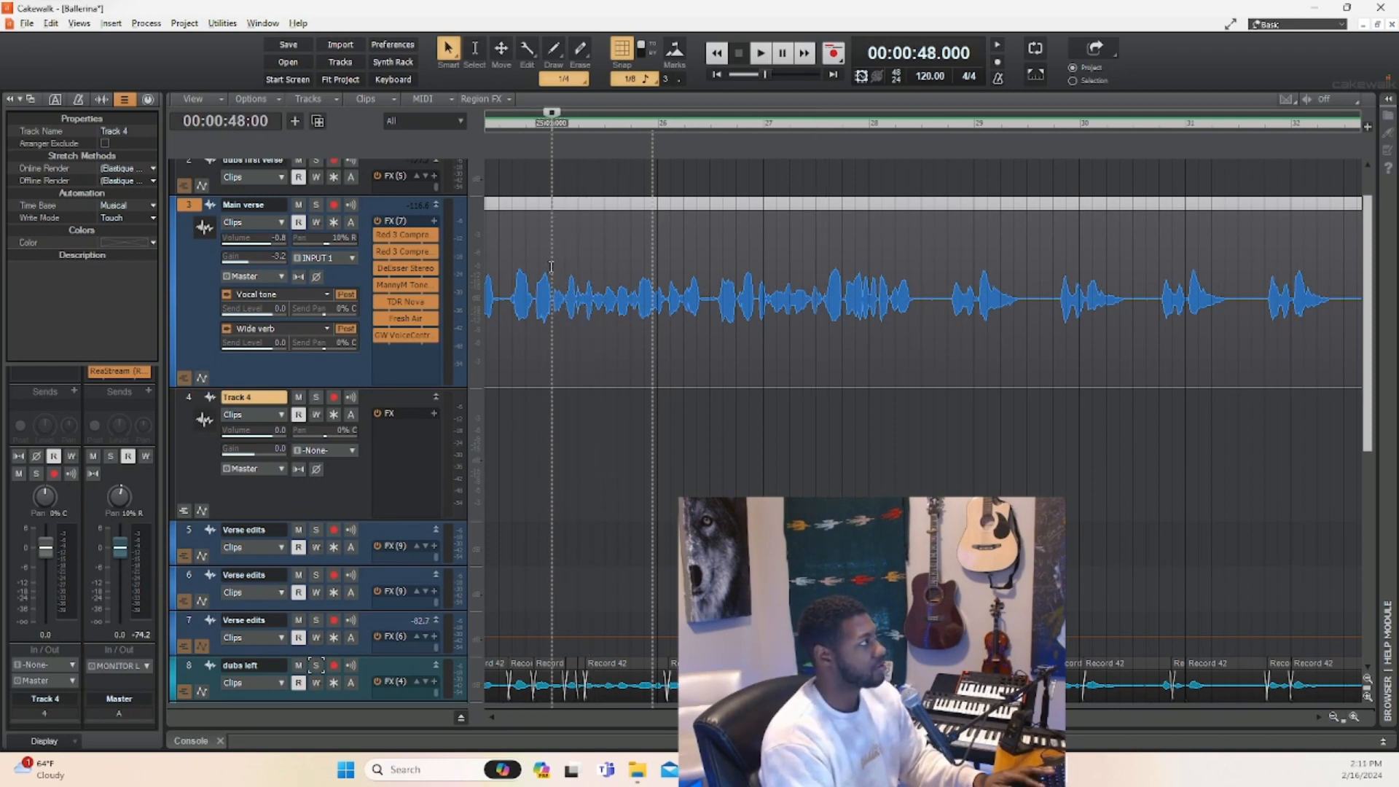
{"action": "left_click_drag", "start_coordinate": [551, 267], "coordinate": [869, 241]}
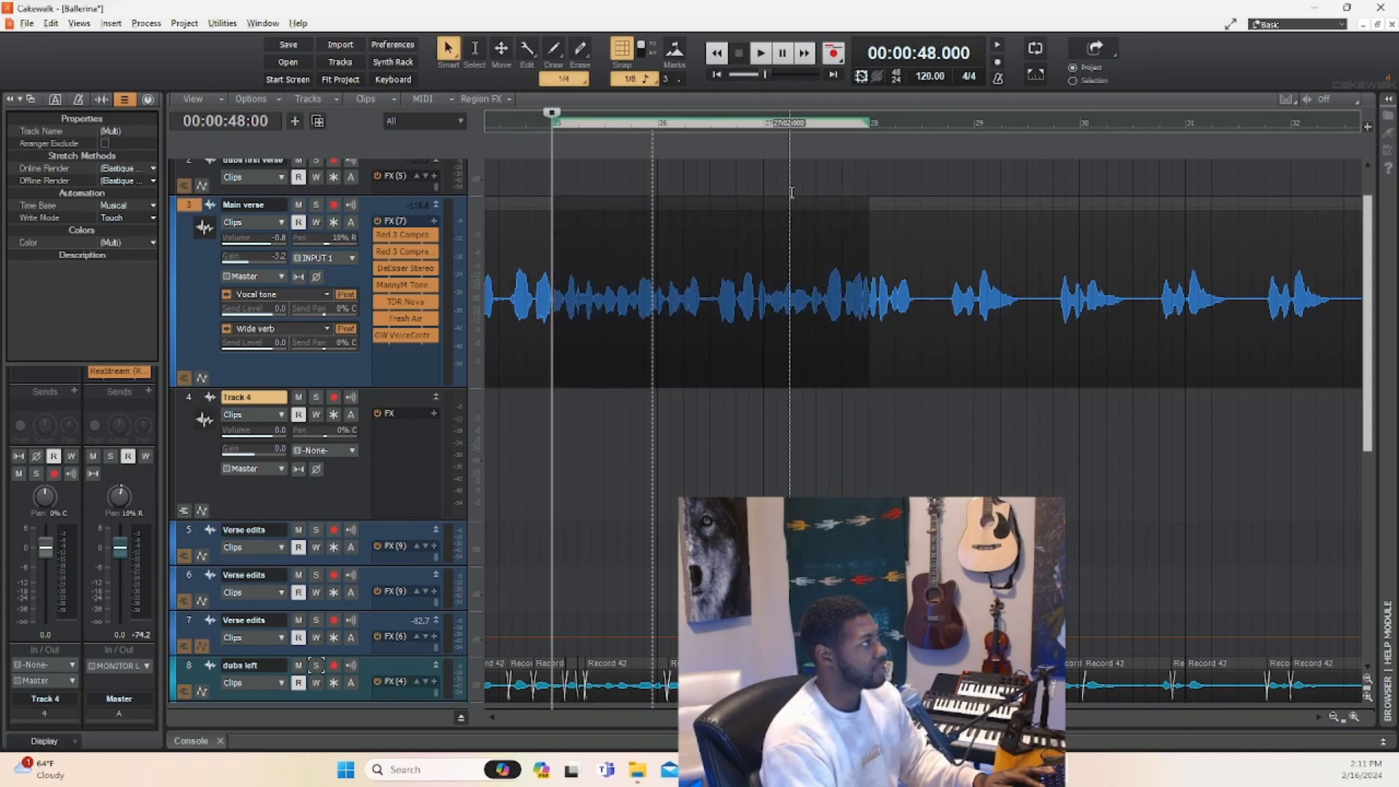
{"action": "left_click_drag", "start_coordinate": [794, 209], "coordinate": [802, 445]}
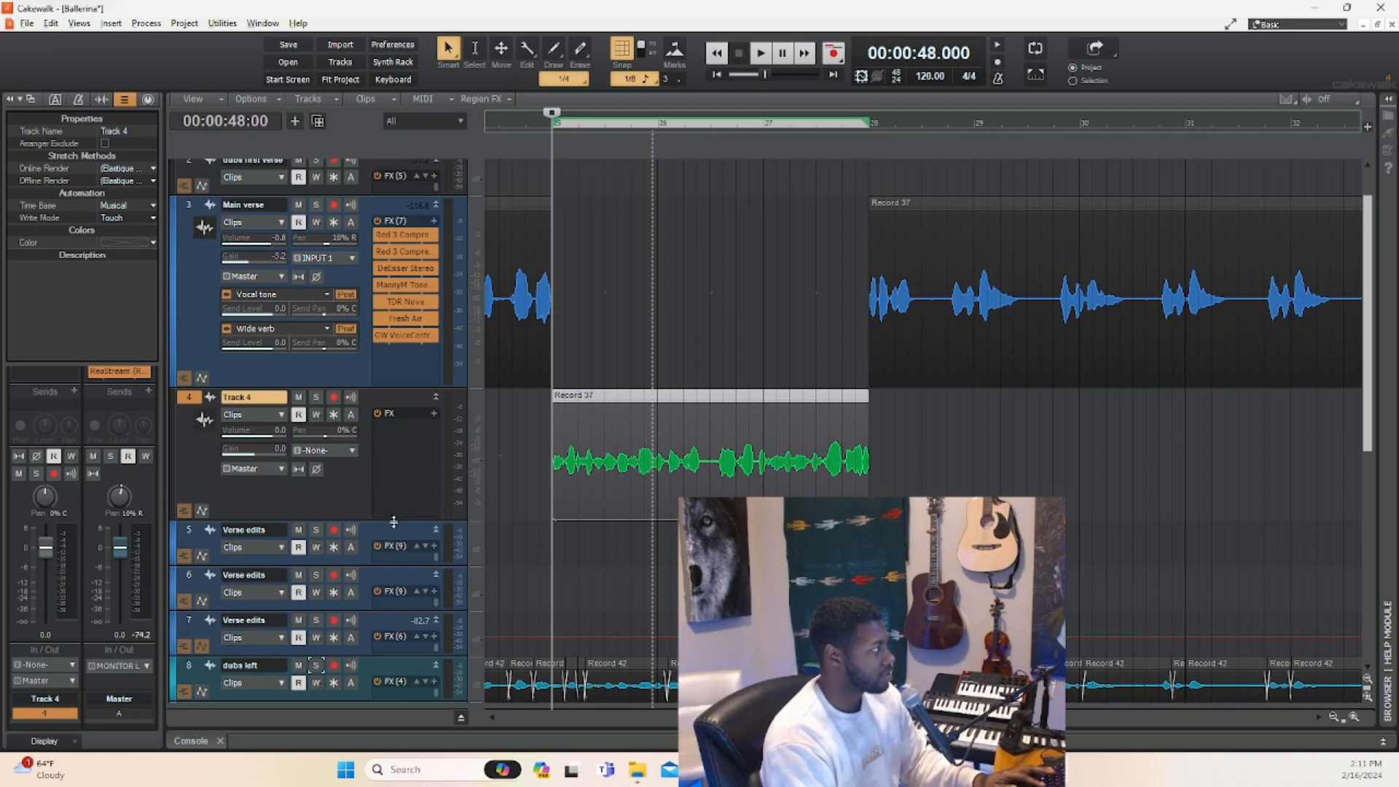
{"action": "left_click_drag", "start_coordinate": [393, 520], "coordinate": [393, 550]}
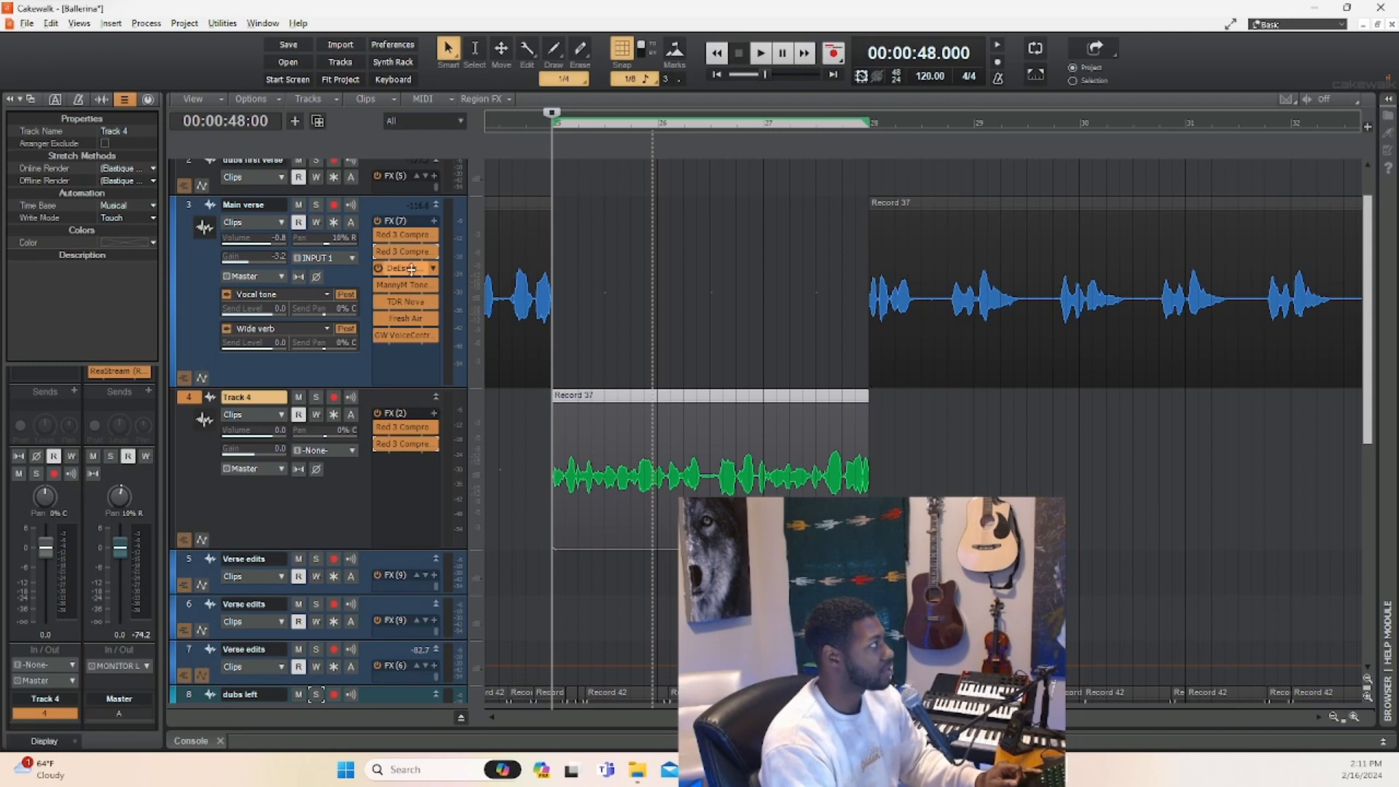
Delete all effects from Track 4's FX rack and move its Record 37 clip back to the Main verse track.
{"action": "right_click", "coordinate": [417, 482]}
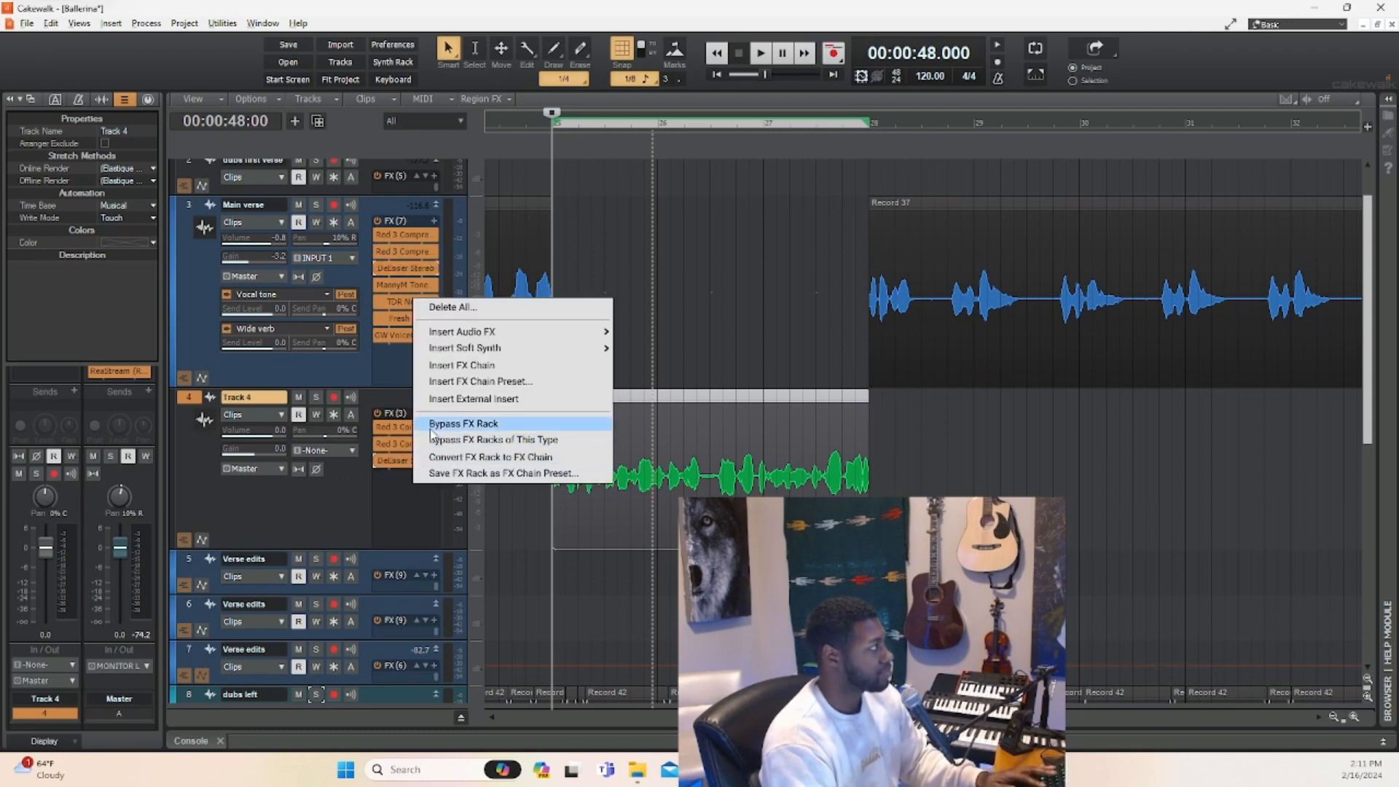
{"action": "left_click", "coordinate": [470, 308]}
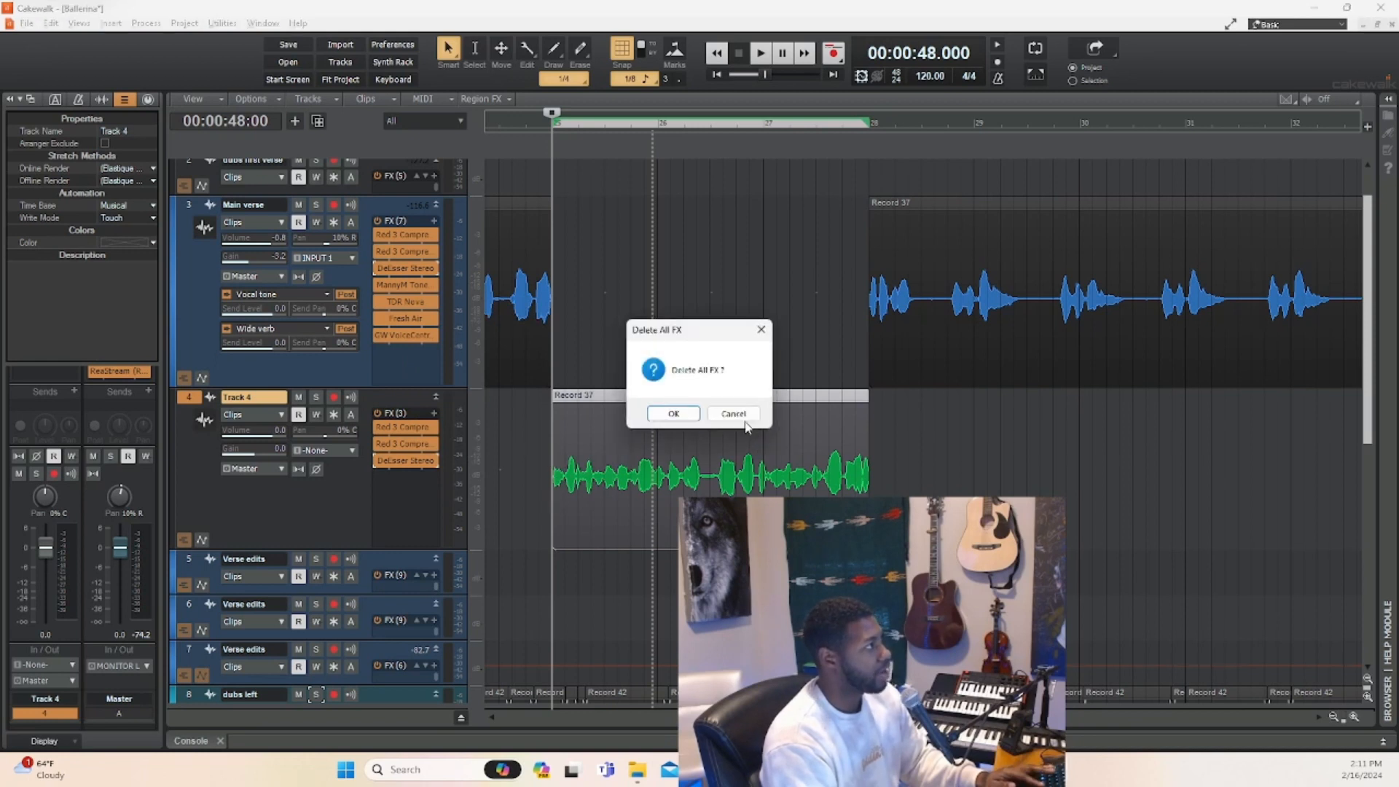
{"action": "left_click", "coordinate": [675, 414]}
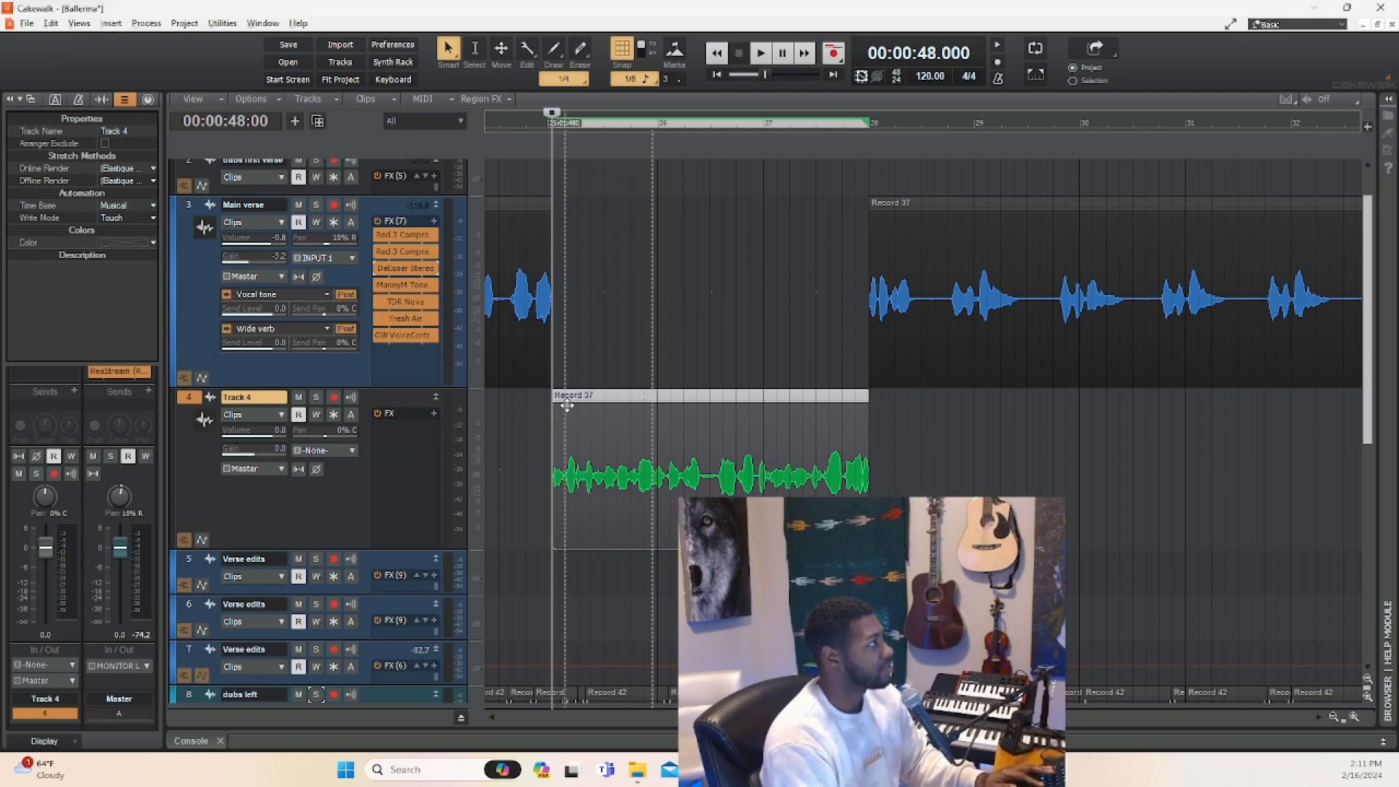
{"action": "left_click_drag", "start_coordinate": [567, 405], "coordinate": [649, 315]}
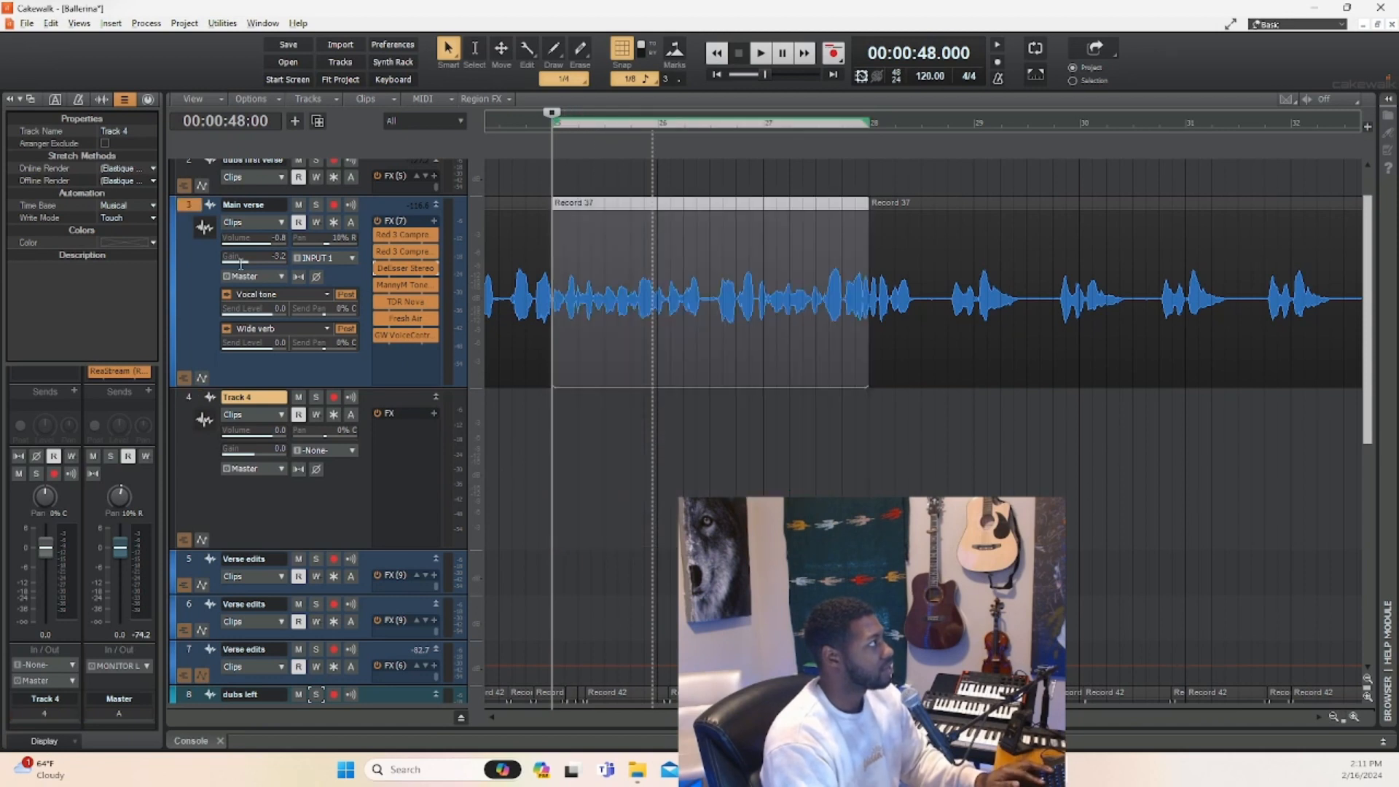
Duplicate Main verse once without events as track 4, keeping properties, effects and sends, and try moving the Record 37 clip onto it.
{"action": "left_click", "coordinate": [185, 212]}
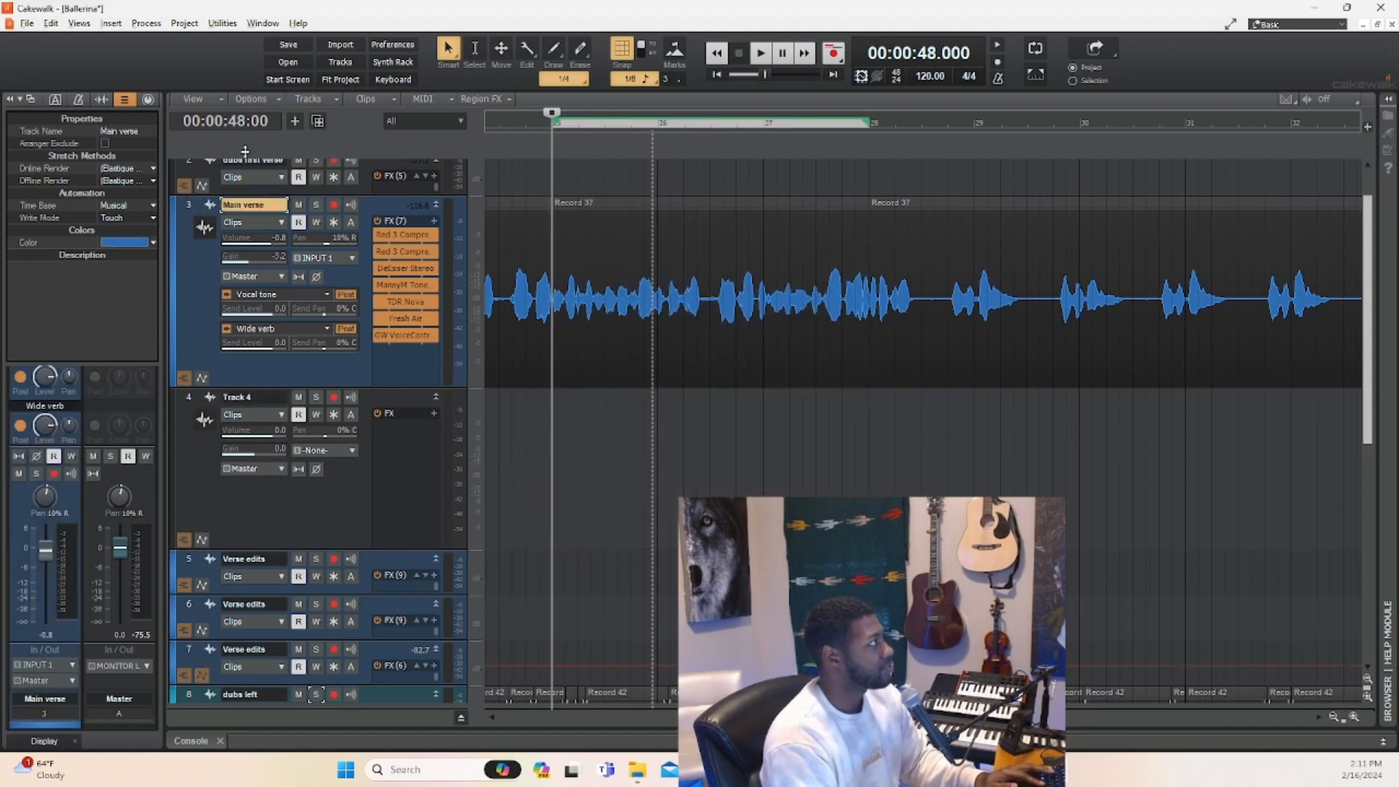
{"action": "left_click", "coordinate": [191, 207]}
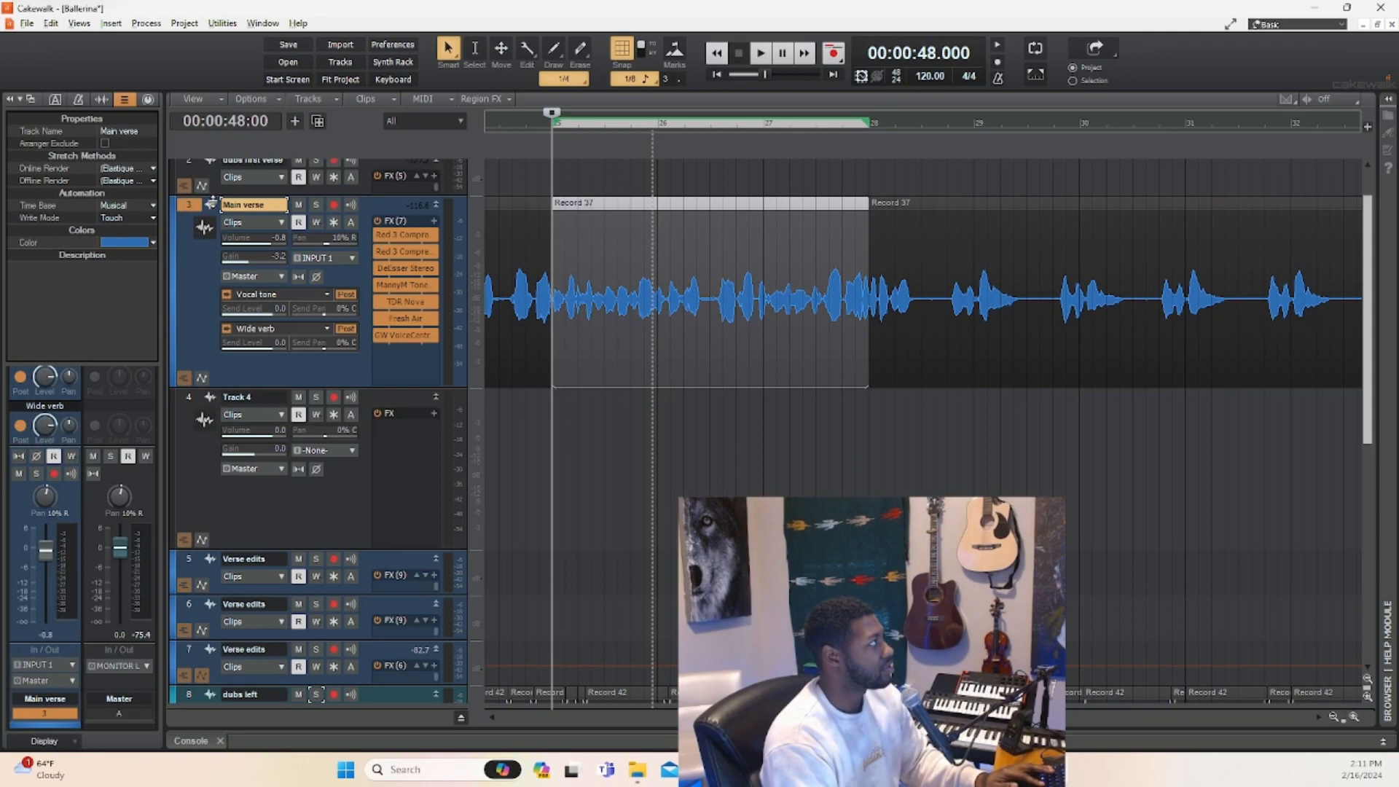
{"action": "right_click", "coordinate": [370, 206]}
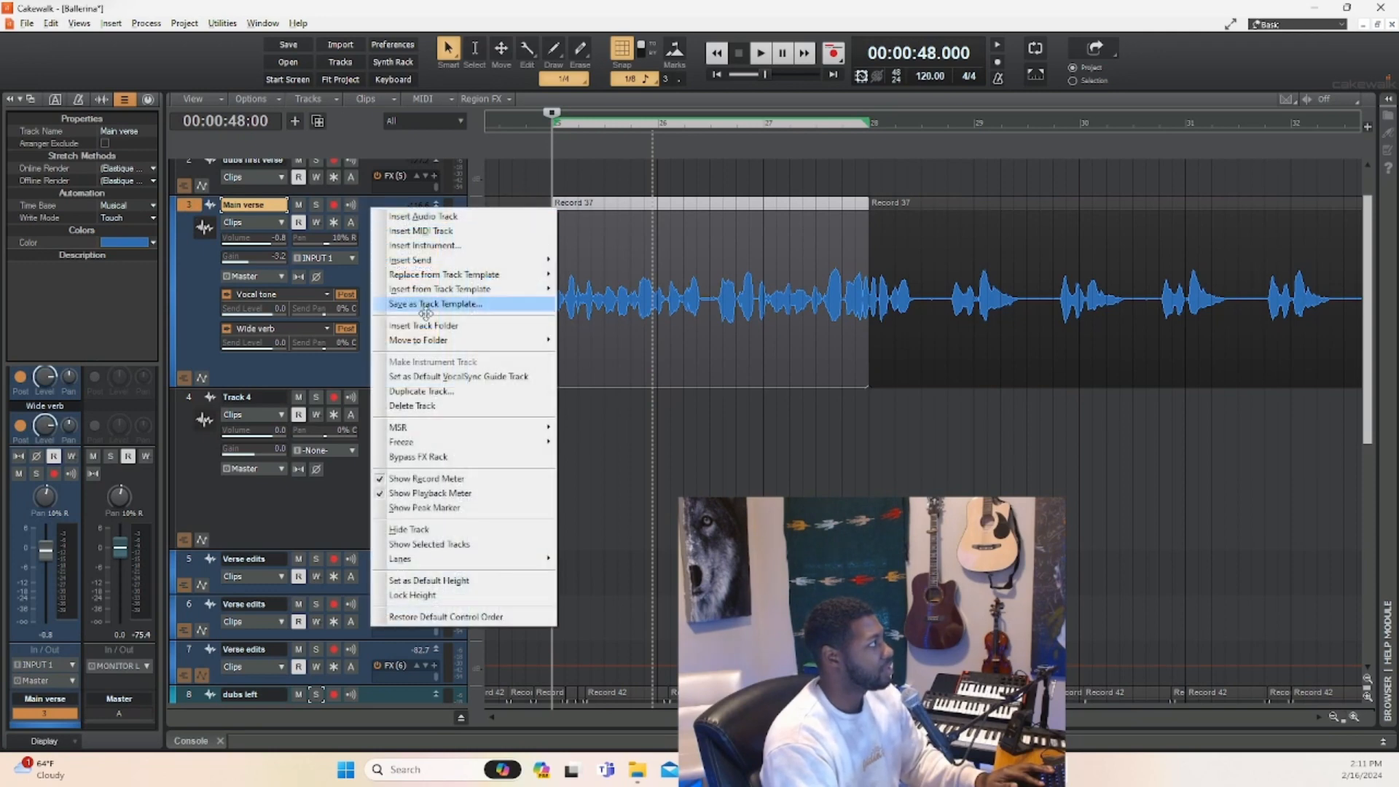
{"action": "left_click", "coordinate": [430, 394]}
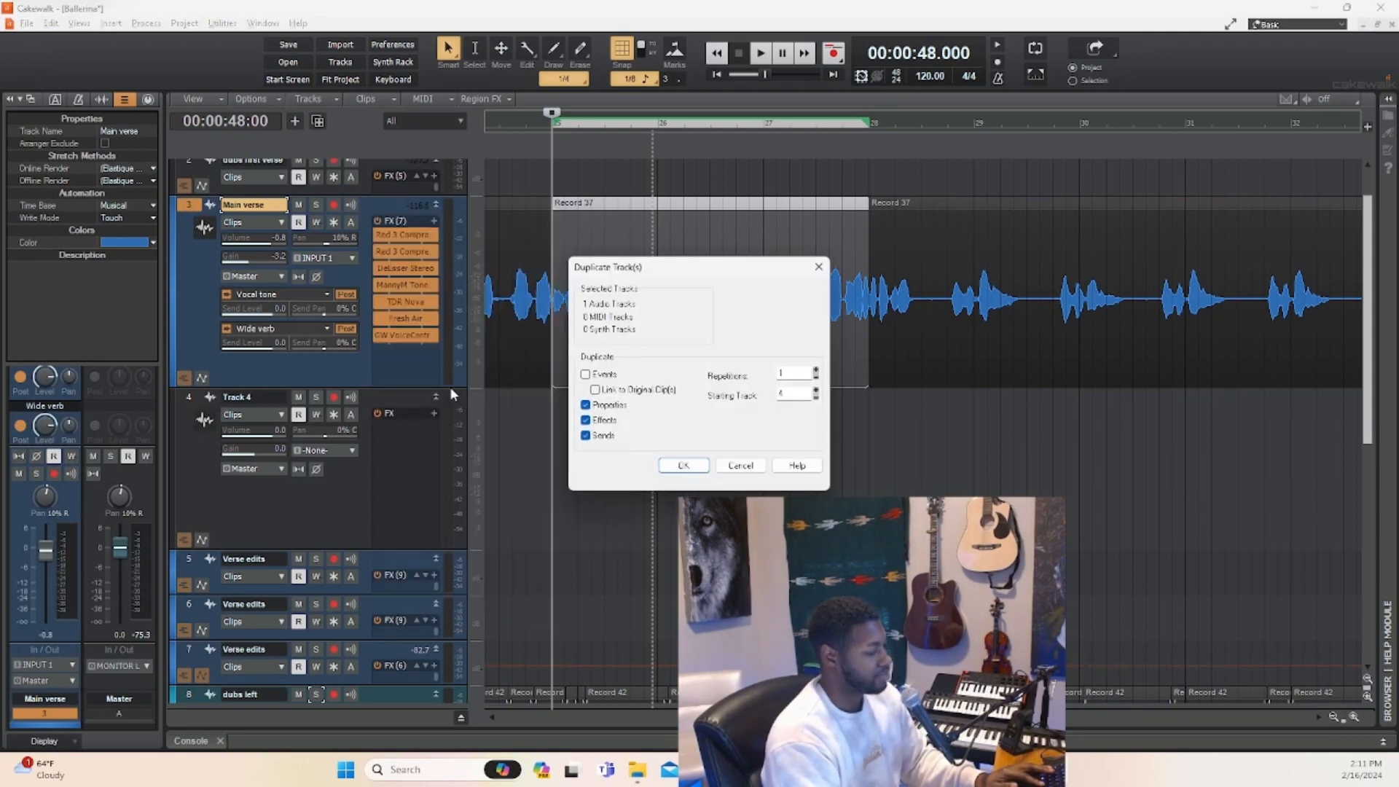
{"action": "key", "text": "Return"}
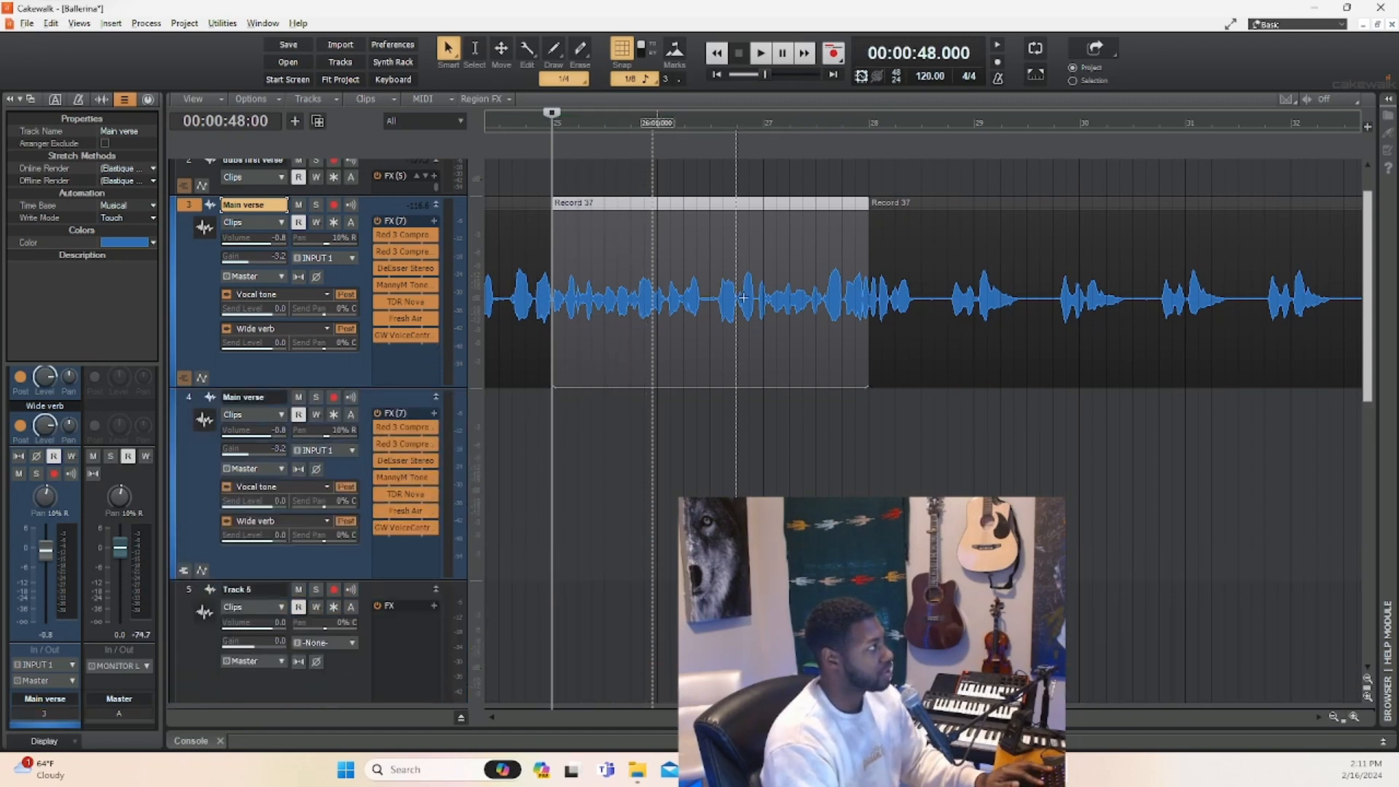
{"action": "left_click_drag", "start_coordinate": [751, 213], "coordinate": [754, 413]}
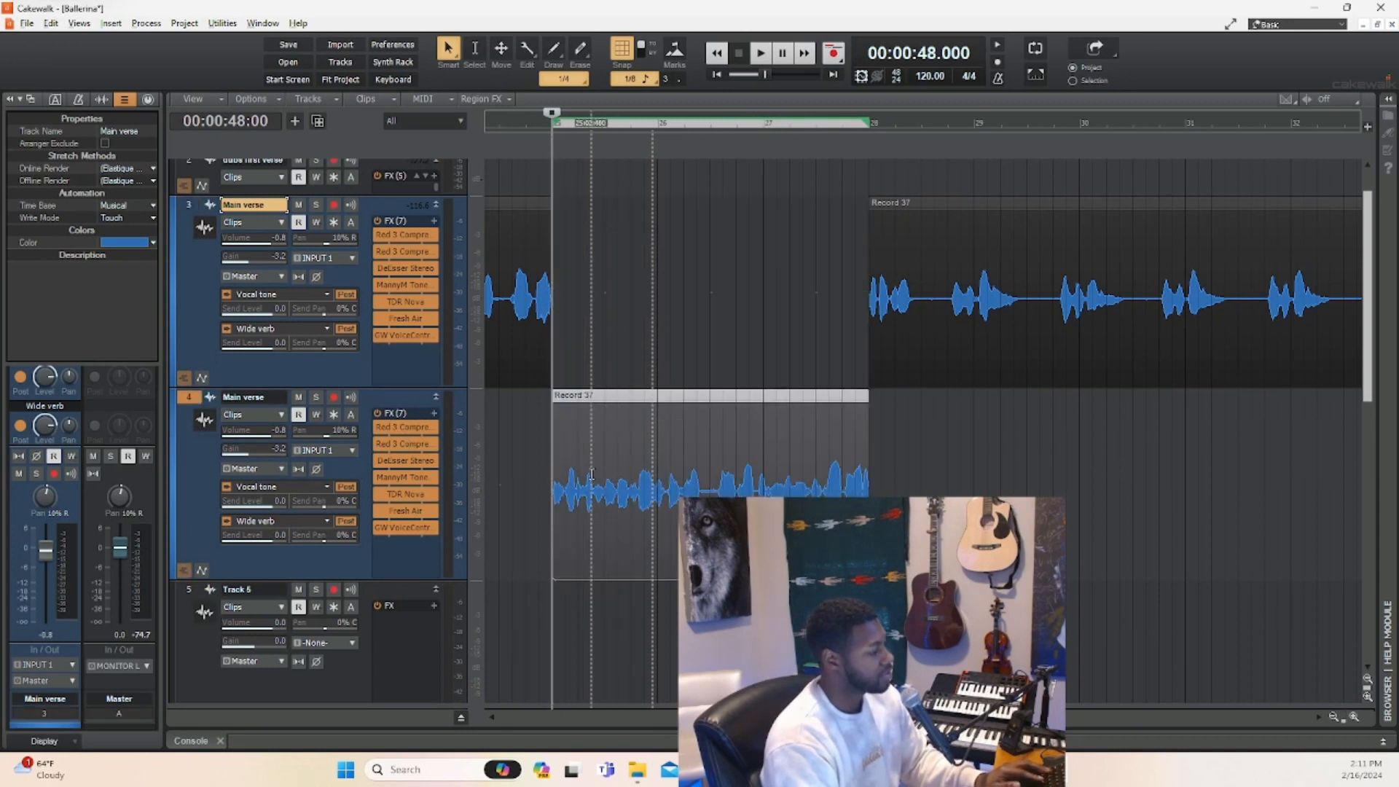
{"action": "key", "text": "ctrl+z"}
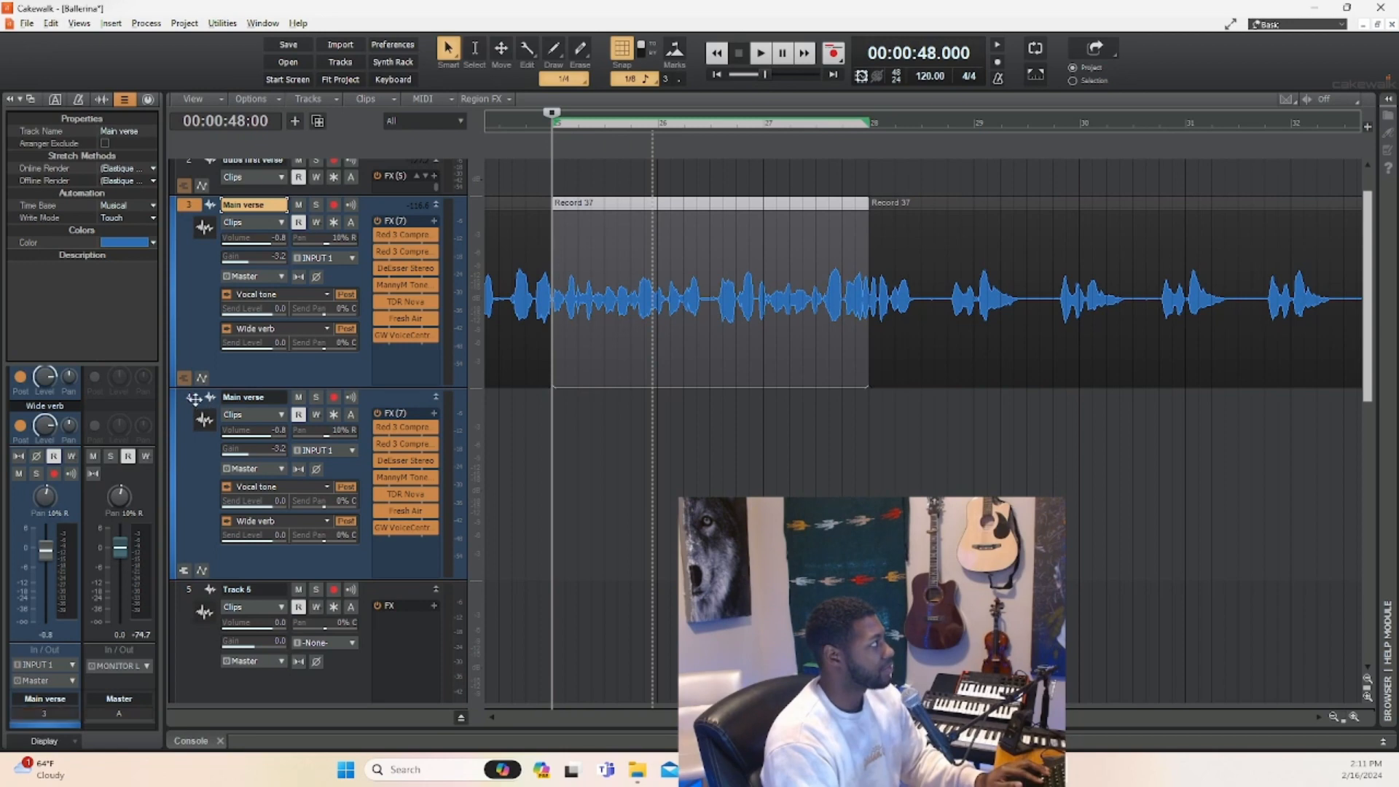
Delete the duplicated Main verse track at position 4.
{"action": "left_click", "coordinate": [194, 399]}
{"action": "right_click", "coordinate": [387, 404]}
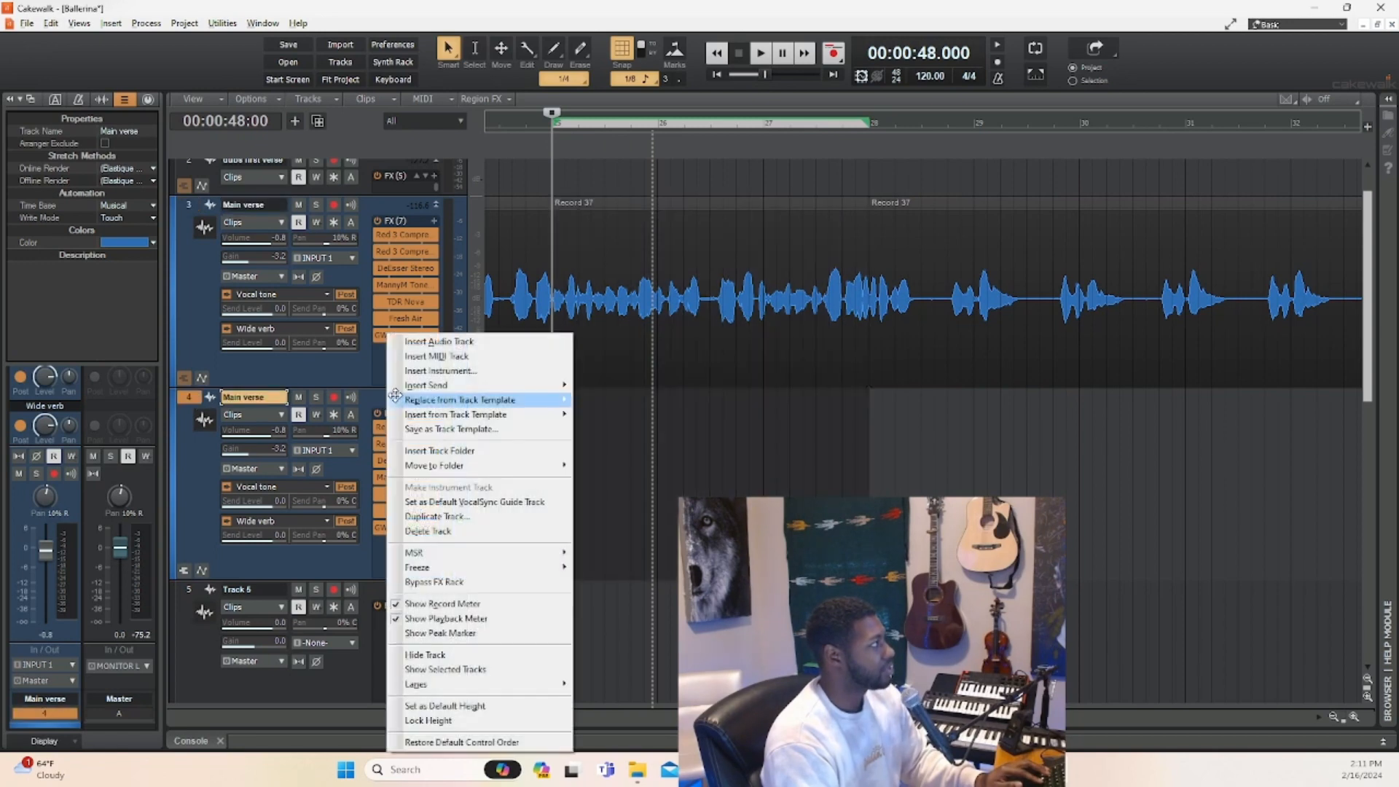
{"action": "left_click", "coordinate": [430, 531]}
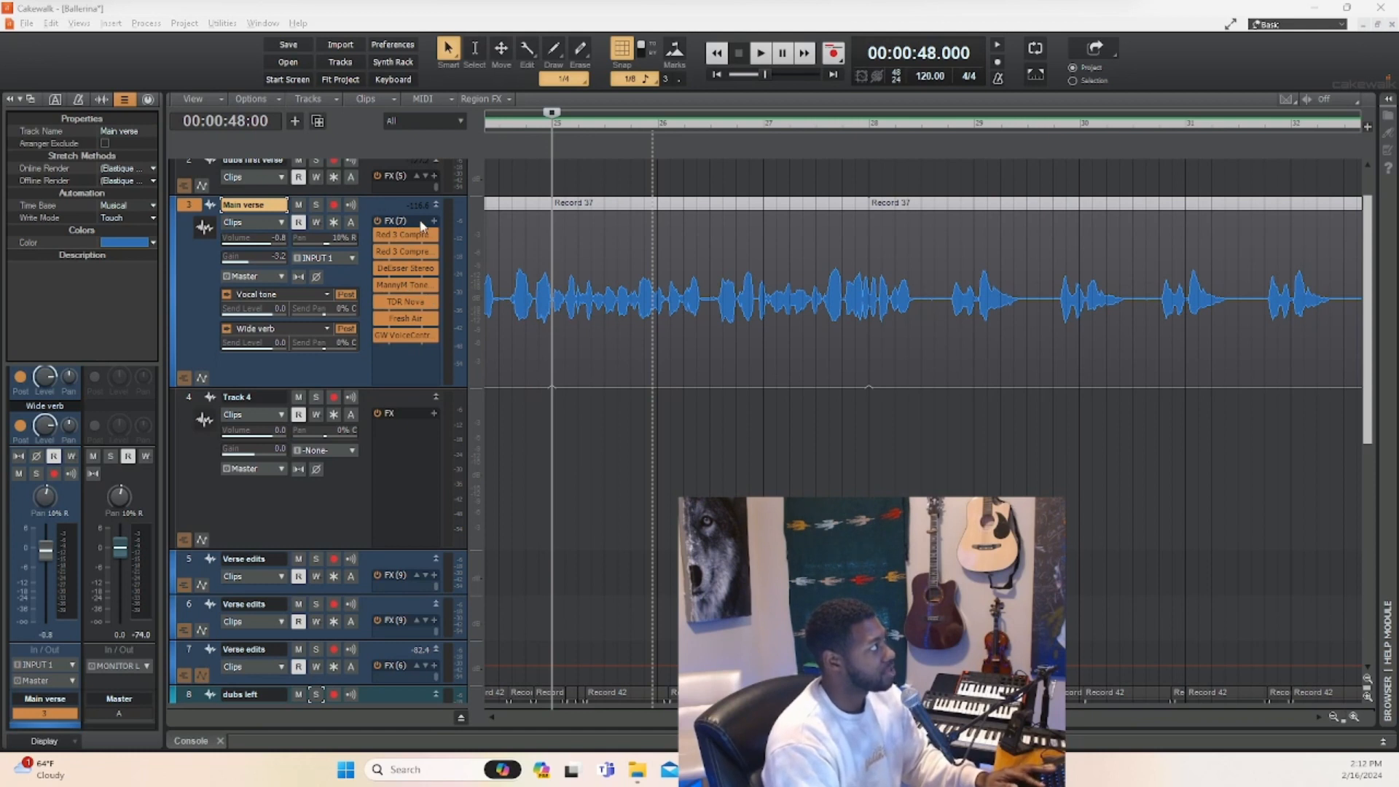
Duplicate the Main verse track and move its Record 37 clip between measures 25 and 28 onto the duplicate.
{"action": "left_click", "coordinate": [318, 121]}
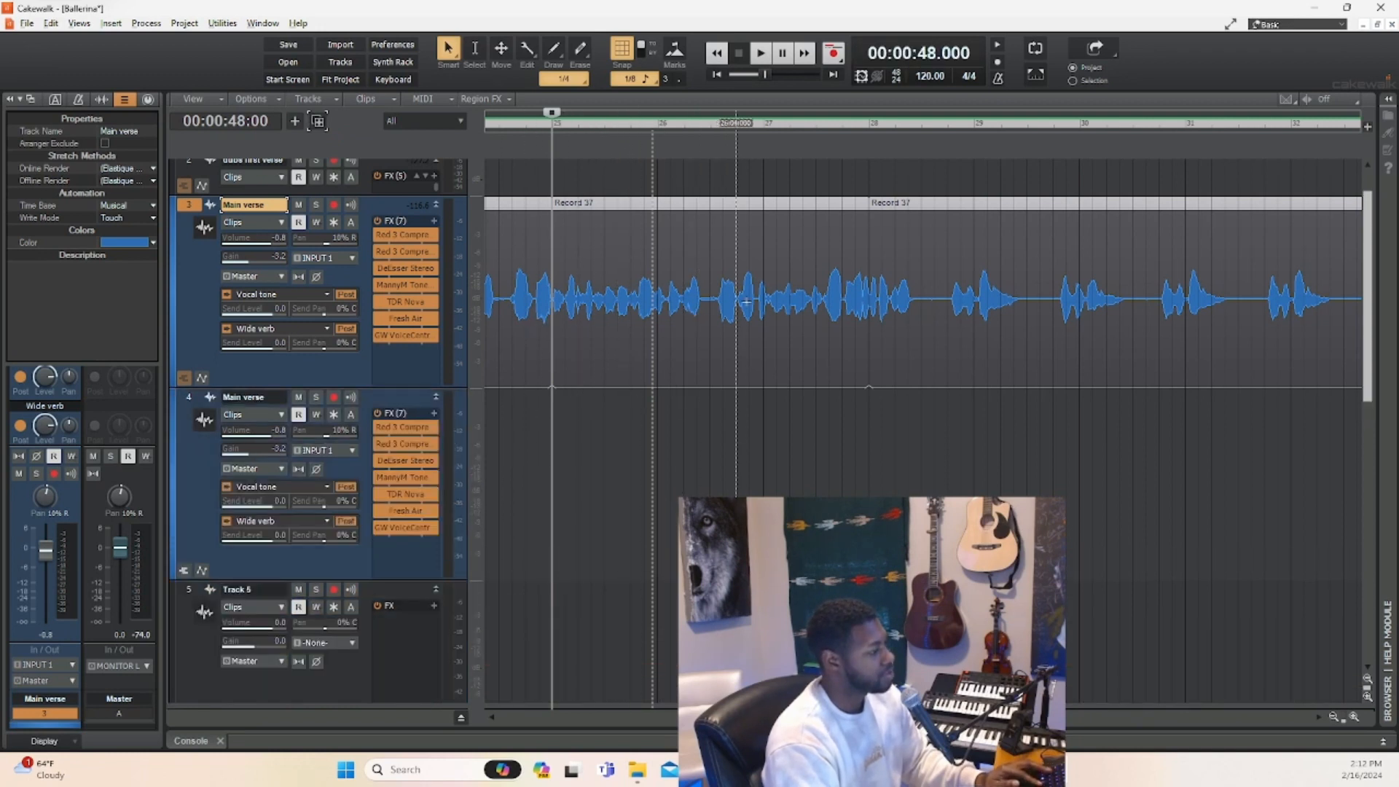
{"action": "right_click", "coordinate": [733, 292]}
{"action": "left_click", "coordinate": [761, 239]}
{"action": "left_click", "coordinate": [764, 256]}
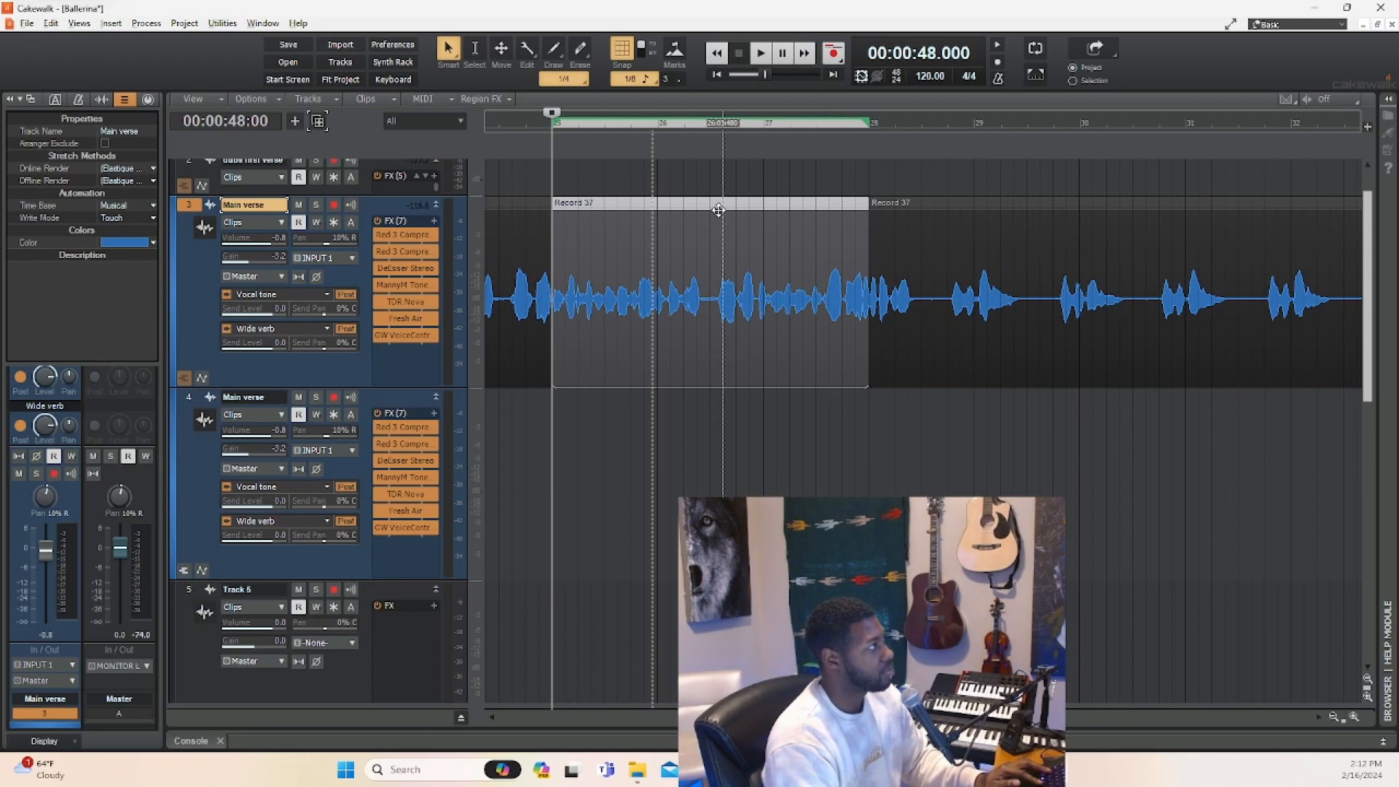
{"action": "left_click_drag", "start_coordinate": [719, 207], "coordinate": [726, 436]}
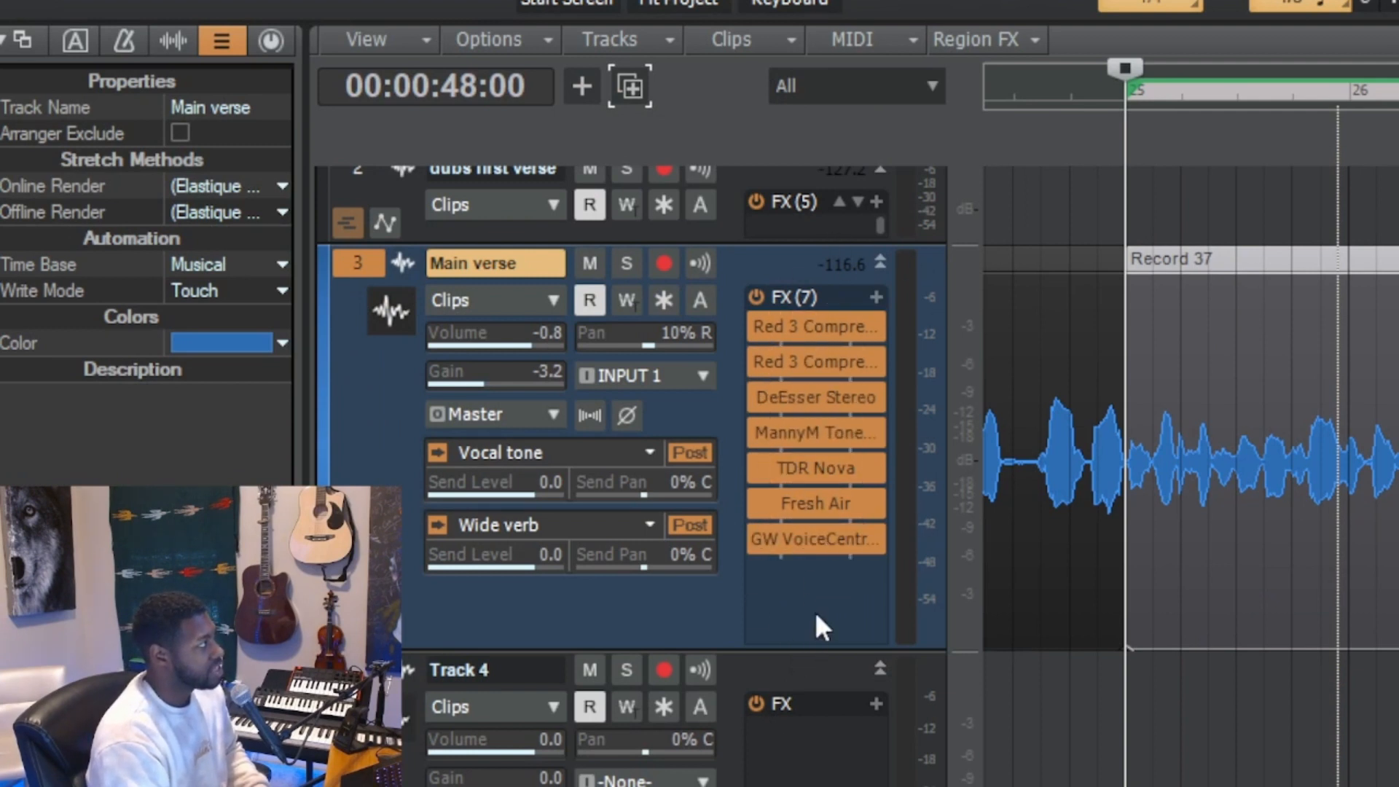
Convert the Main verse track's FX rack to an FX Chain, open the chain, and move its window fully into view.
{"action": "right_click", "coordinate": [787, 583]}
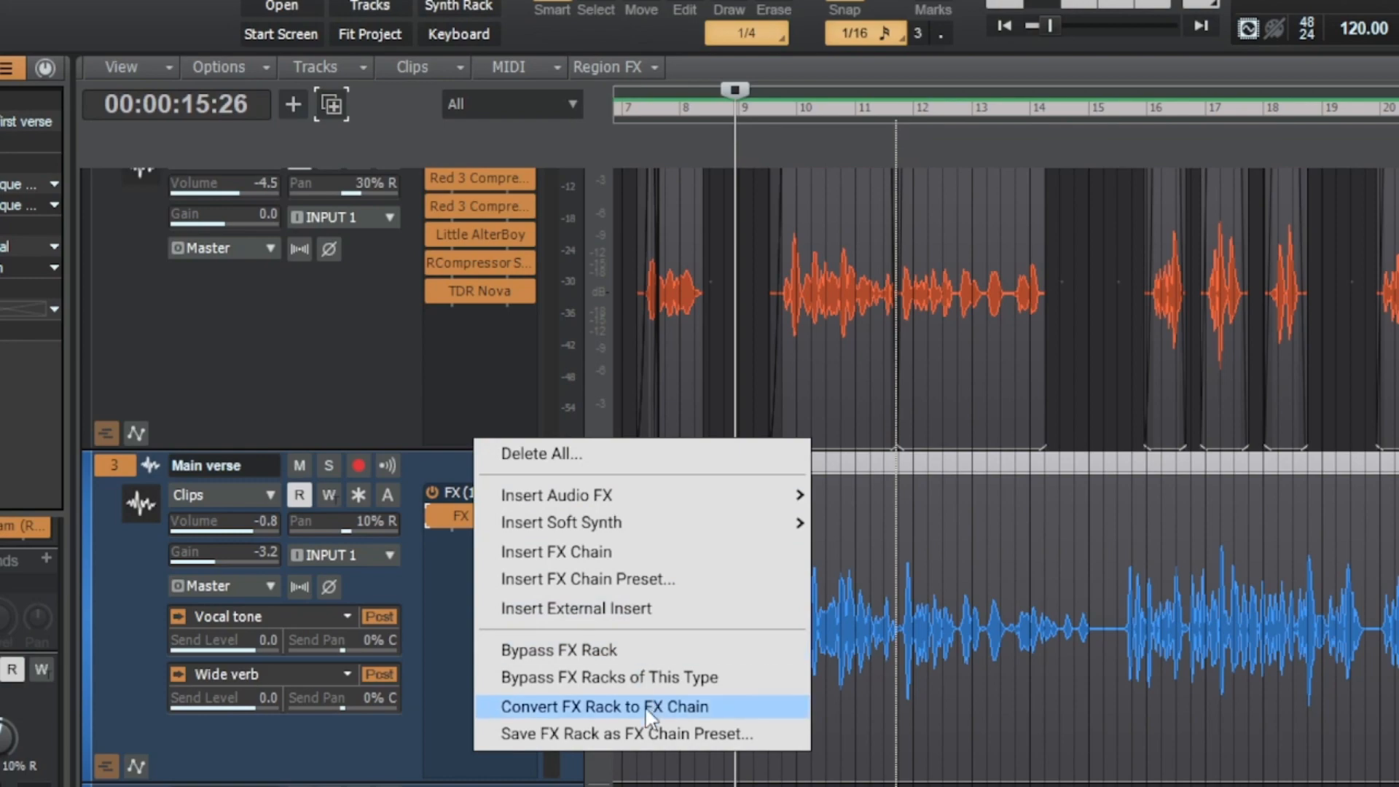
{"action": "left_click", "coordinate": [646, 708]}
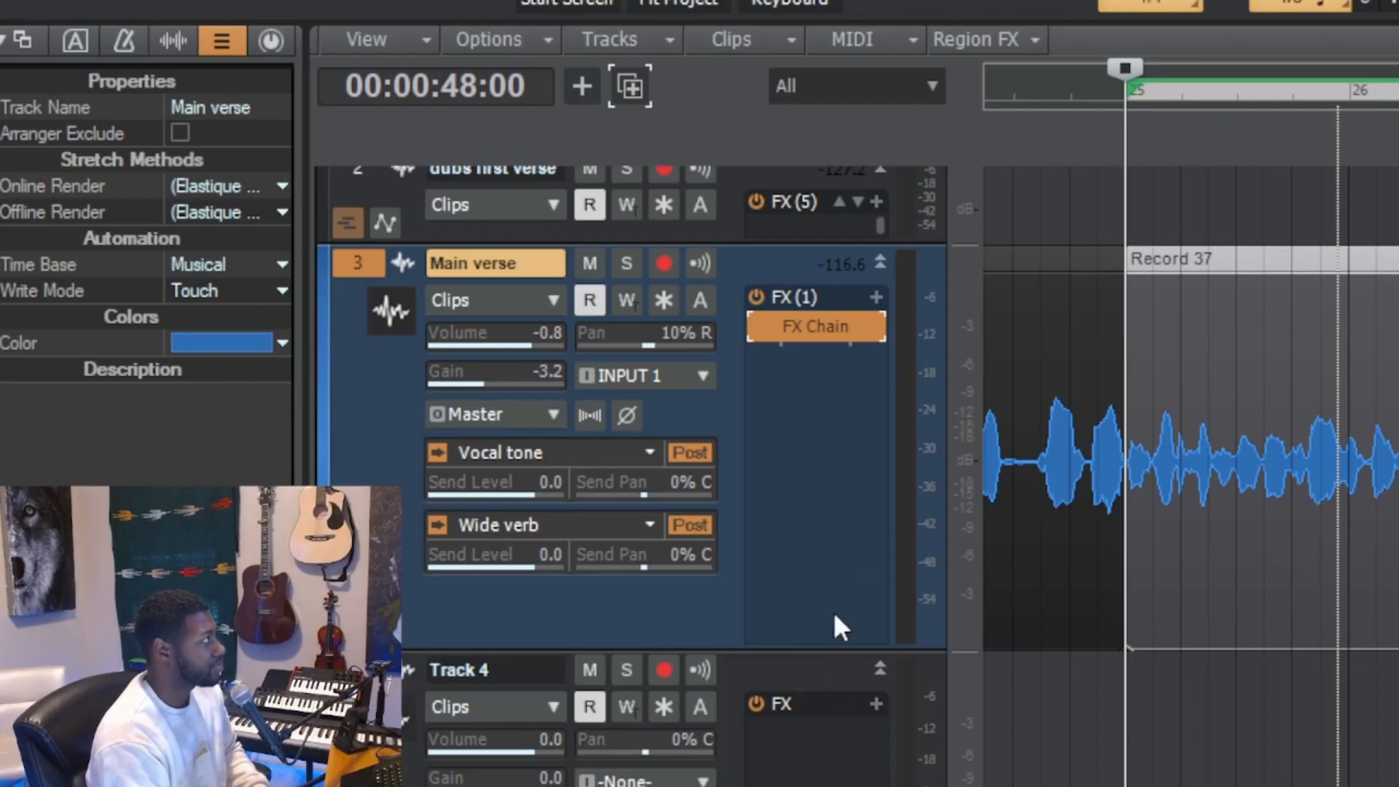
{"action": "double_click", "coordinate": [819, 334]}
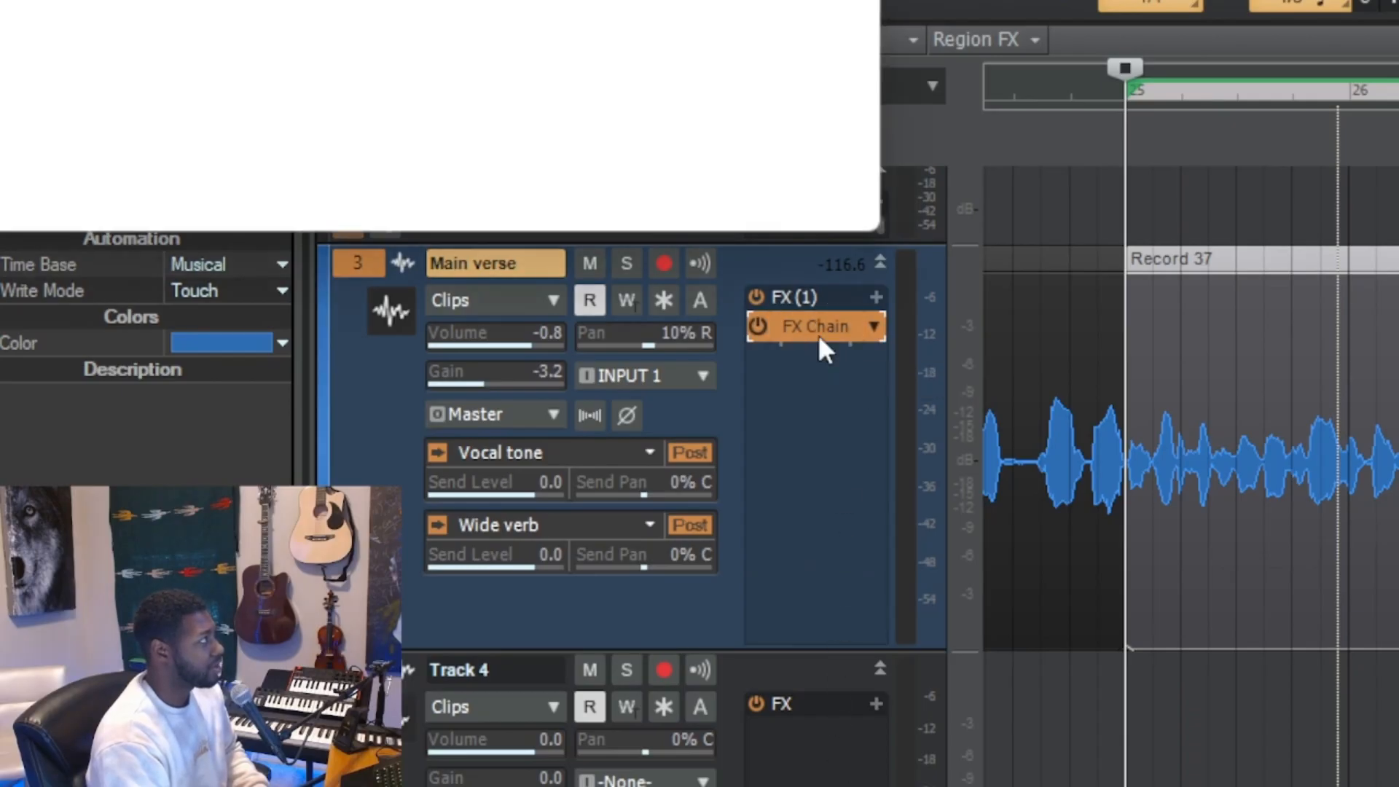
{"action": "left_click_drag", "start_coordinate": [477, 0], "coordinate": [916, 220]}
Inspect the second Red 3 Compressor inside Main verse's FX Chain, and close both the plug-in and chain windows.
{"action": "left_click", "coordinate": [615, 569]}
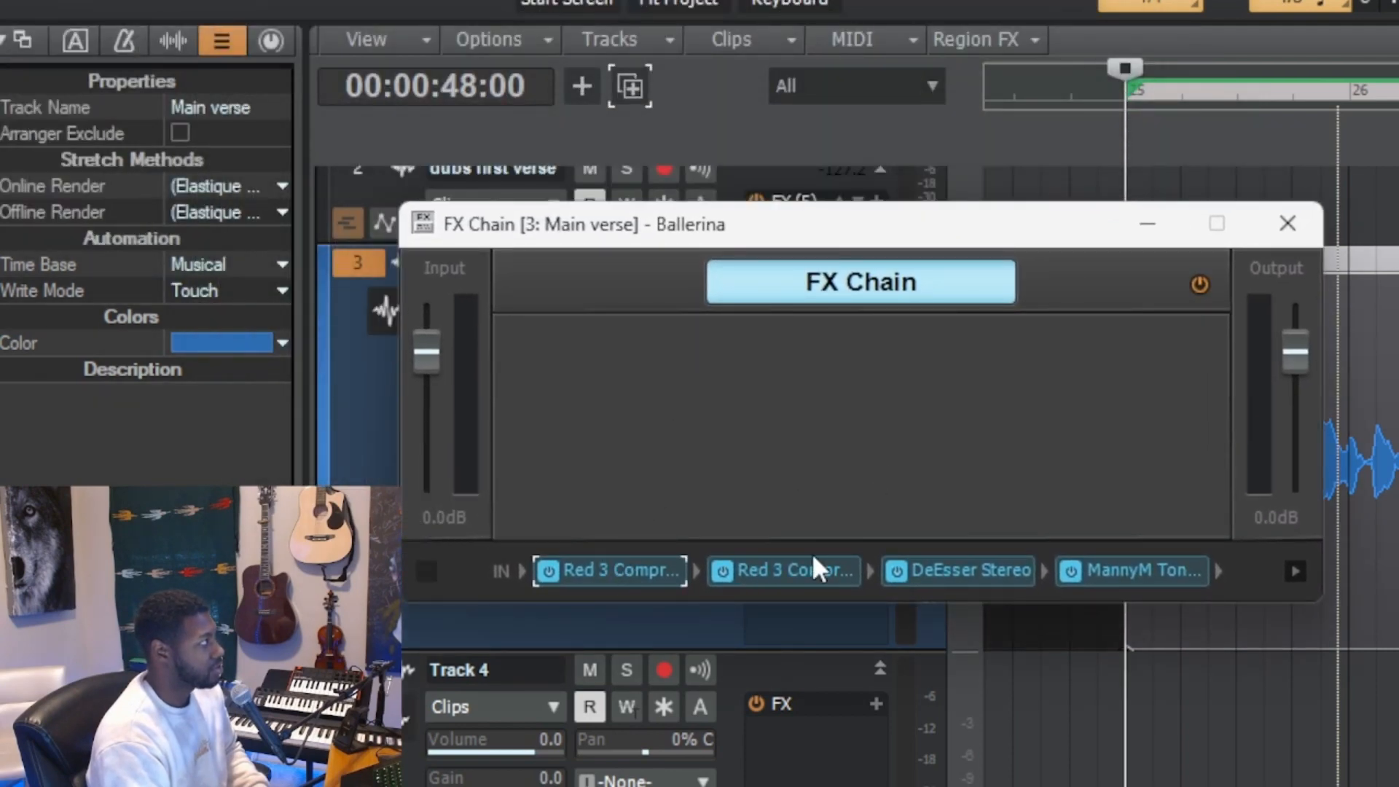
{"action": "double_click", "coordinate": [794, 567]}
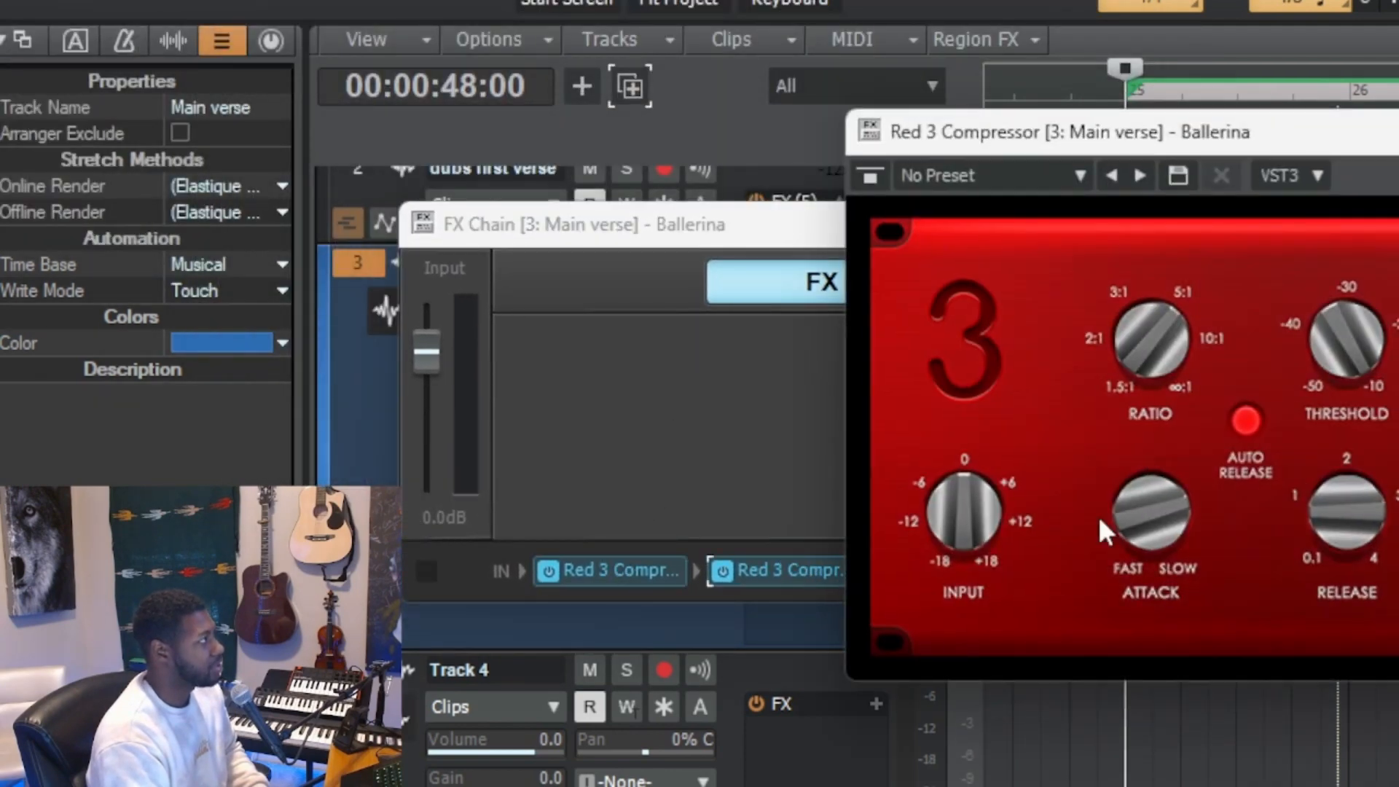
{"action": "left_click", "coordinate": [1398, 131]}
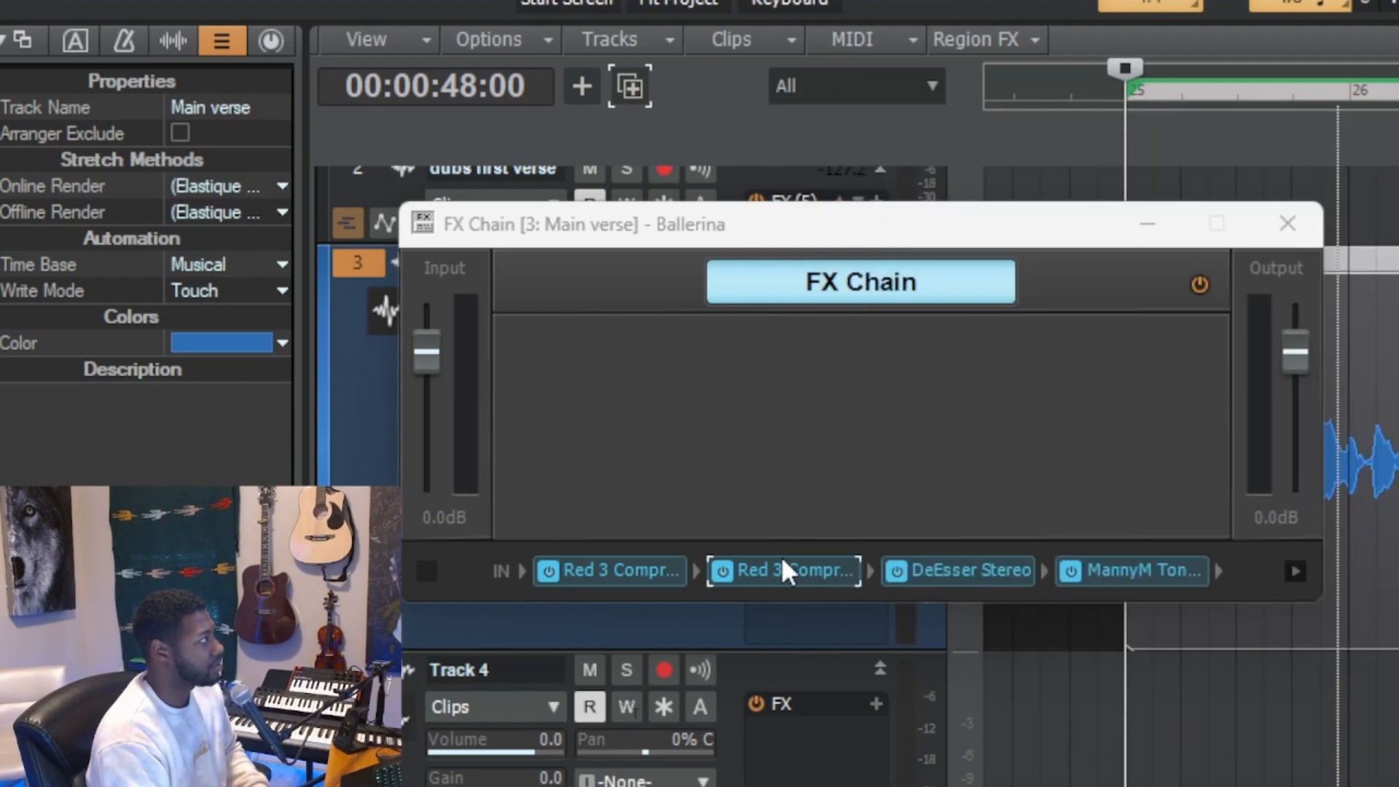
{"action": "mouse_move", "coordinate": [786, 571]}
{"action": "left_mouse_down"}
{"action": "mouse_move", "coordinate": [959, 569]}
{"action": "mouse_move", "coordinate": [791, 565]}
{"action": "left_mouse_up"}
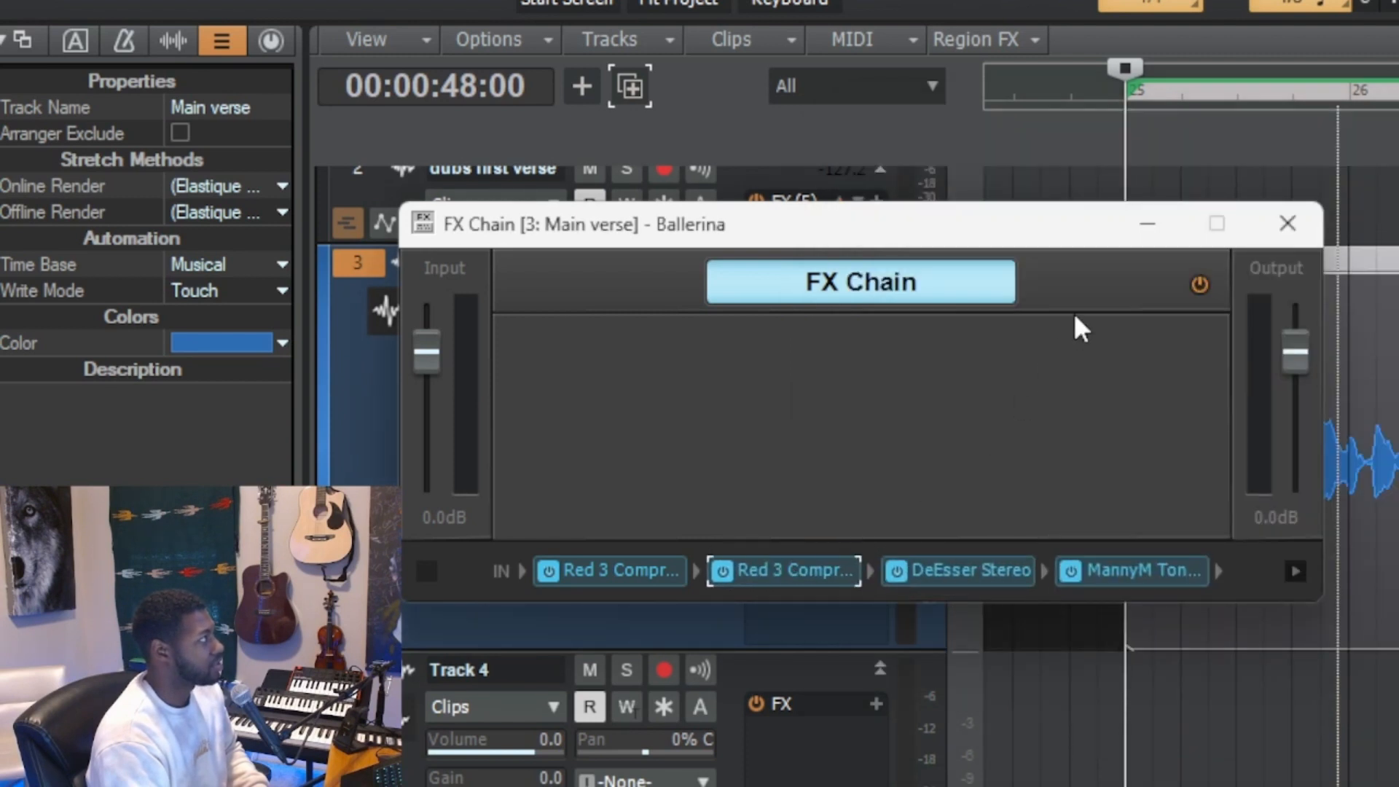
{"action": "left_click", "coordinate": [1287, 224]}
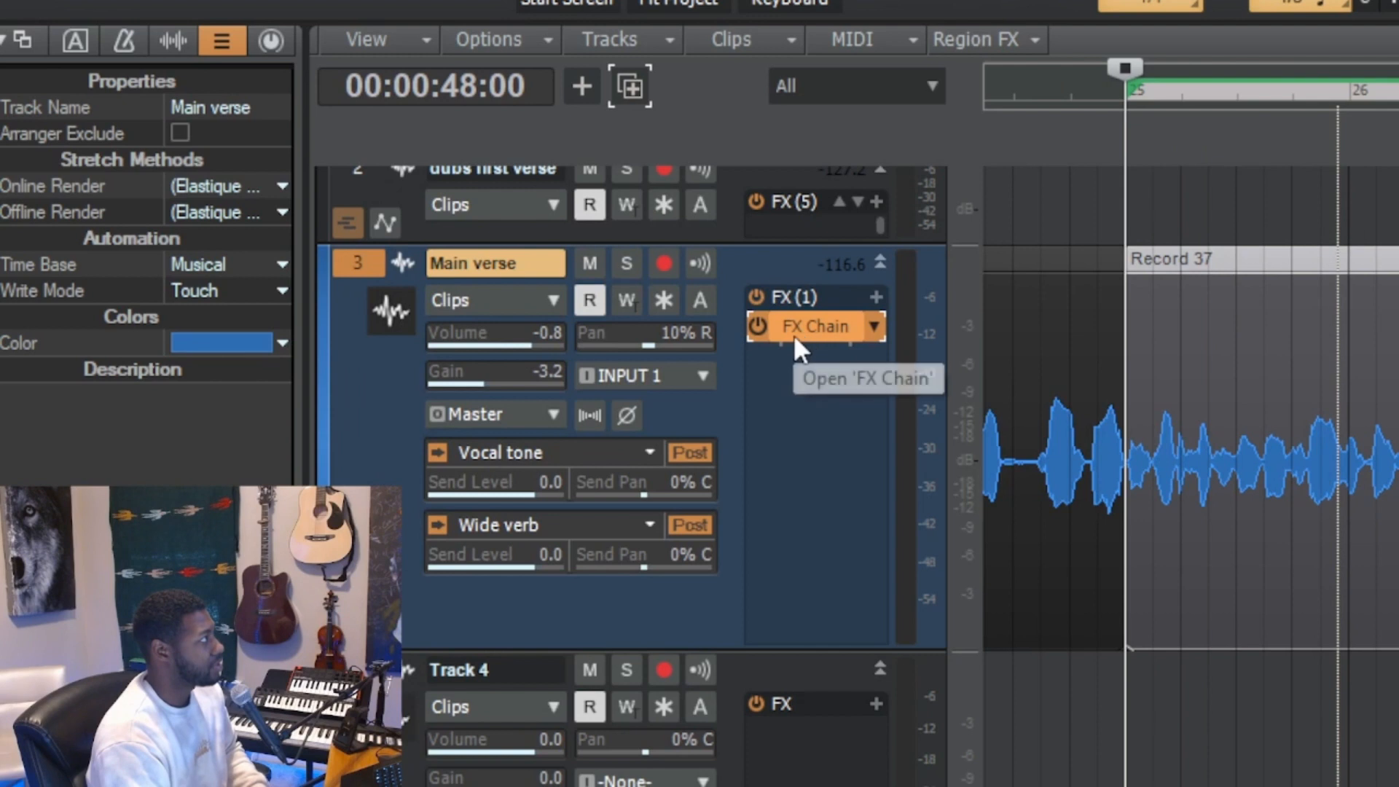
Copy the FX Chain from Main verse to Track 4's FX rack, check the effects in the copy, and close its window.
{"action": "left_click_drag", "start_coordinate": [824, 318], "coordinate": [831, 743]}
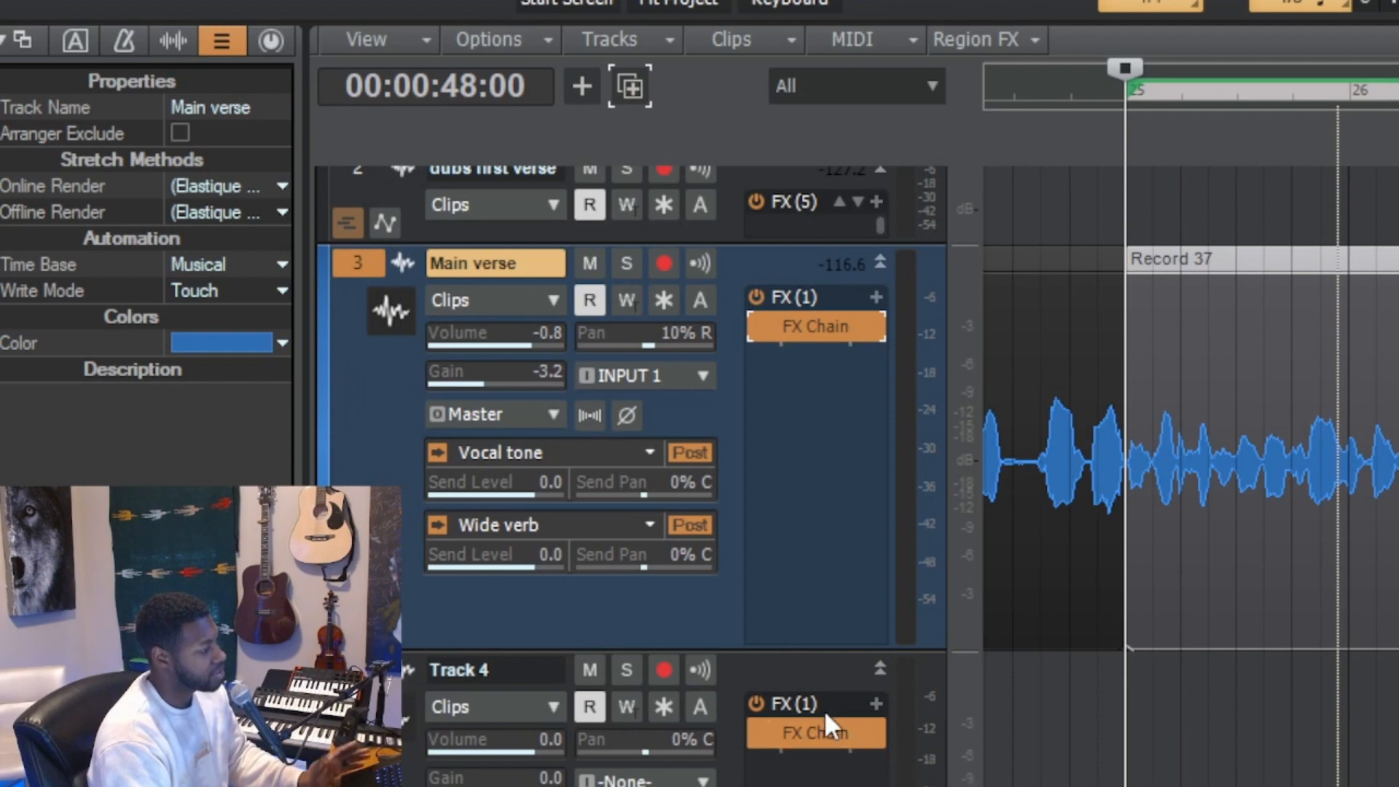
{"action": "scroll", "coordinate": [935, 580], "scroll_direction": "down", "scroll_amount": 2}
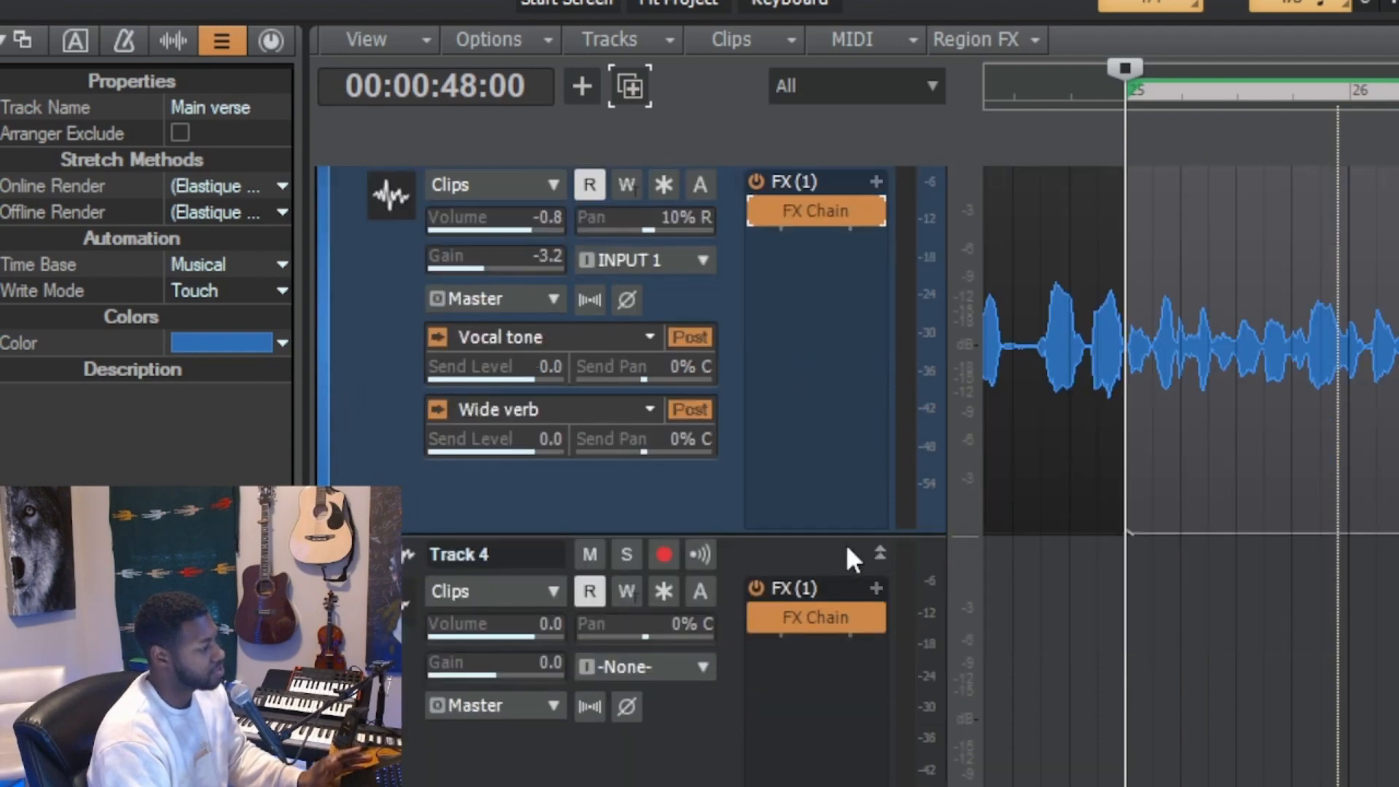
{"action": "double_click", "coordinate": [821, 617]}
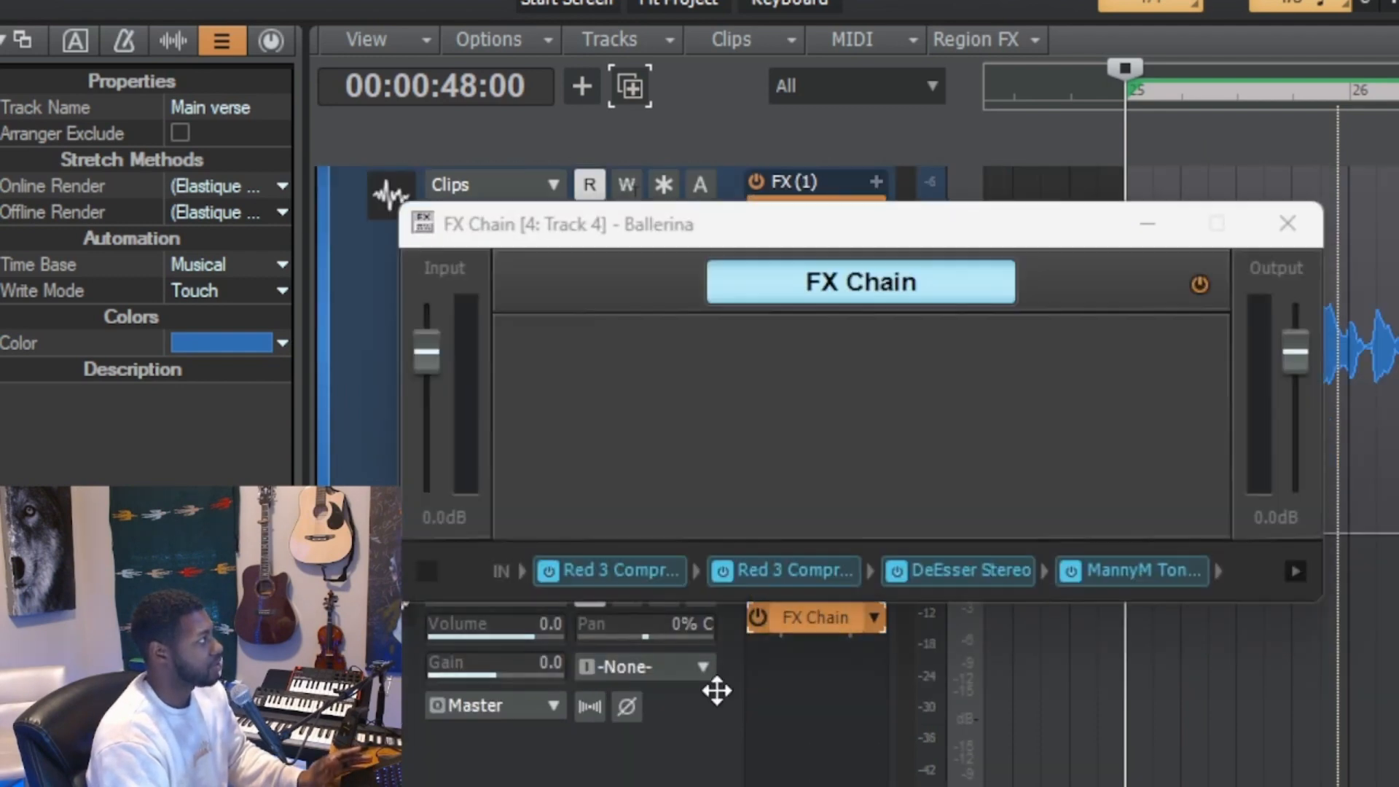
{"action": "left_click", "coordinate": [1288, 223]}
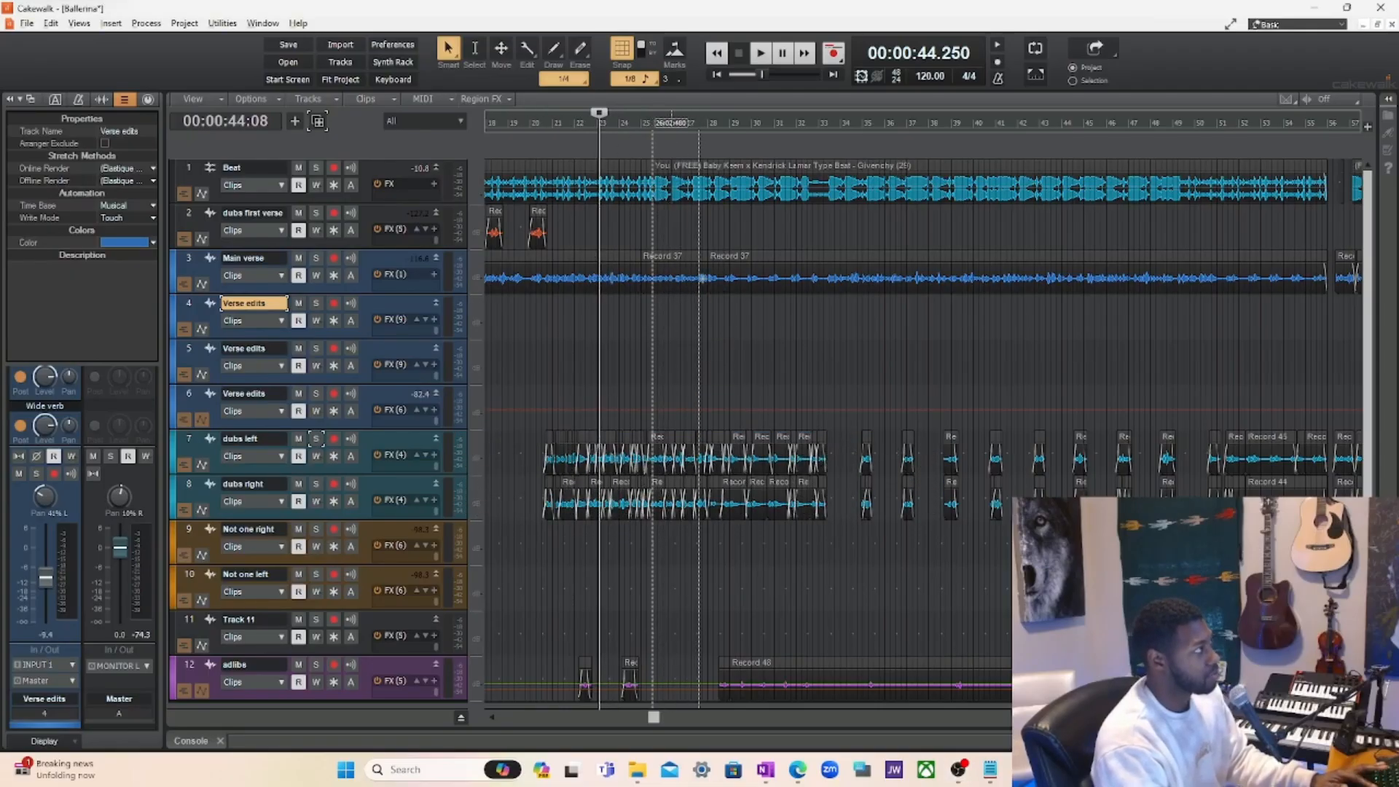
{"action": "left_click", "coordinate": [685, 281]}
{"action": "left_click", "coordinate": [660, 281]}
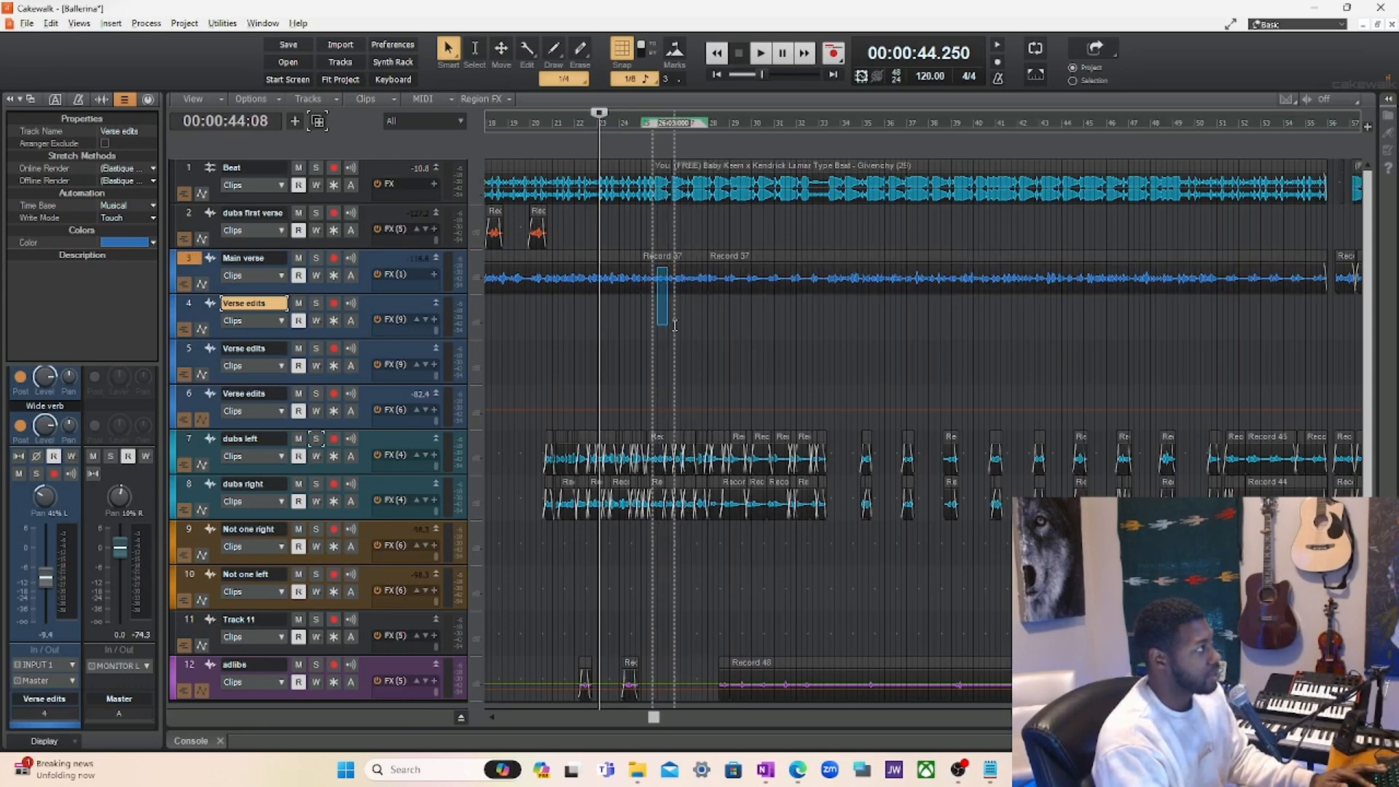
{"action": "left_click", "coordinate": [686, 344]}
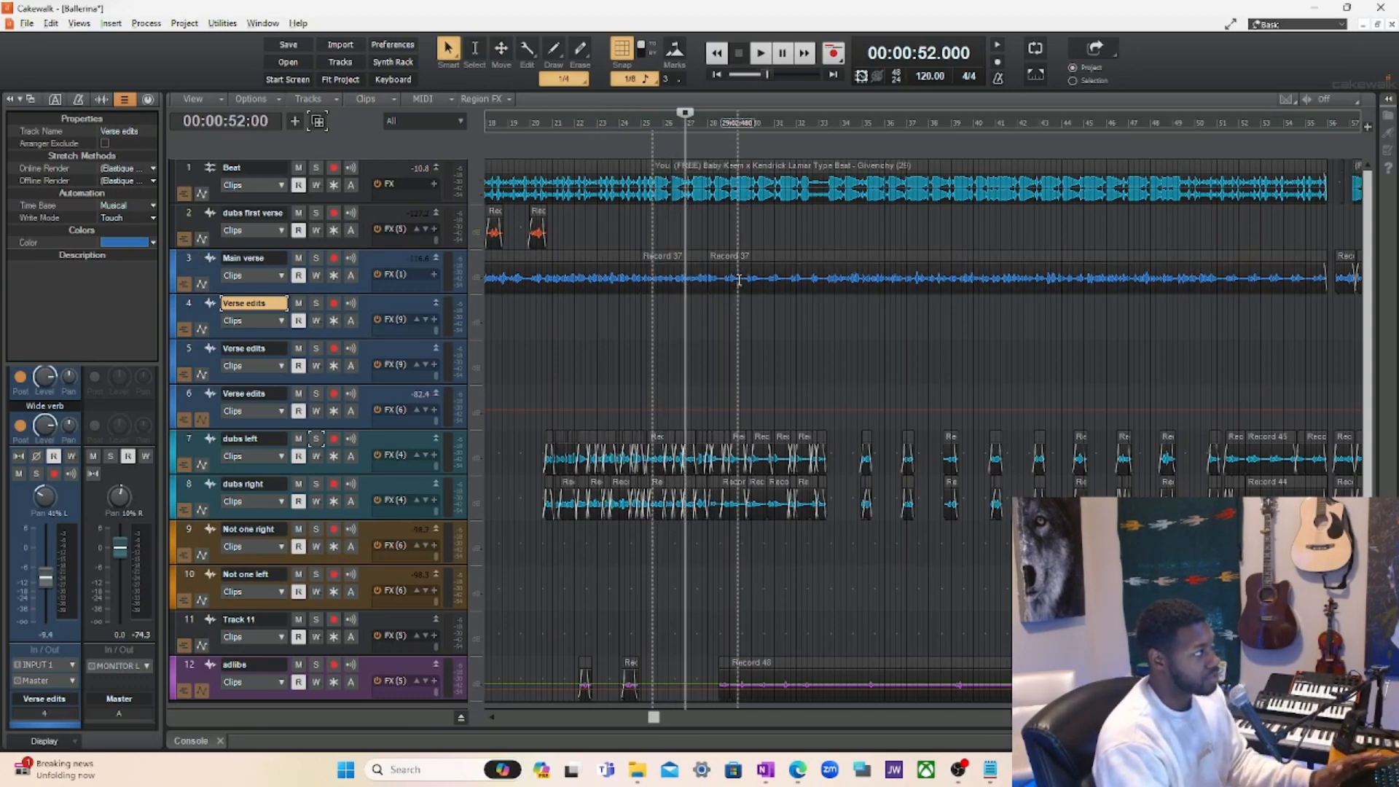
{"action": "left_click", "coordinate": [626, 343]}
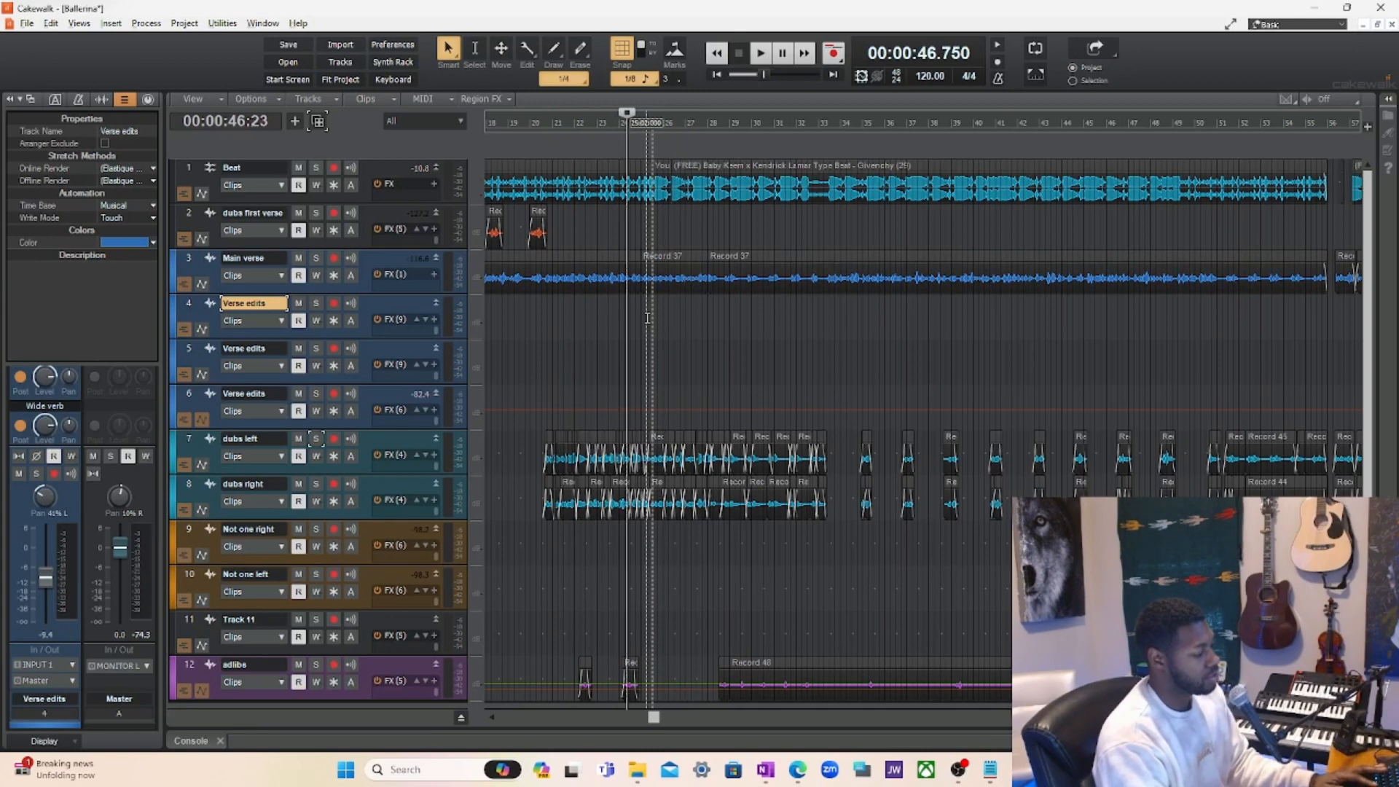
{"action": "scroll", "coordinate": [647, 318], "scroll_direction": "up", "scroll_amount": 4}
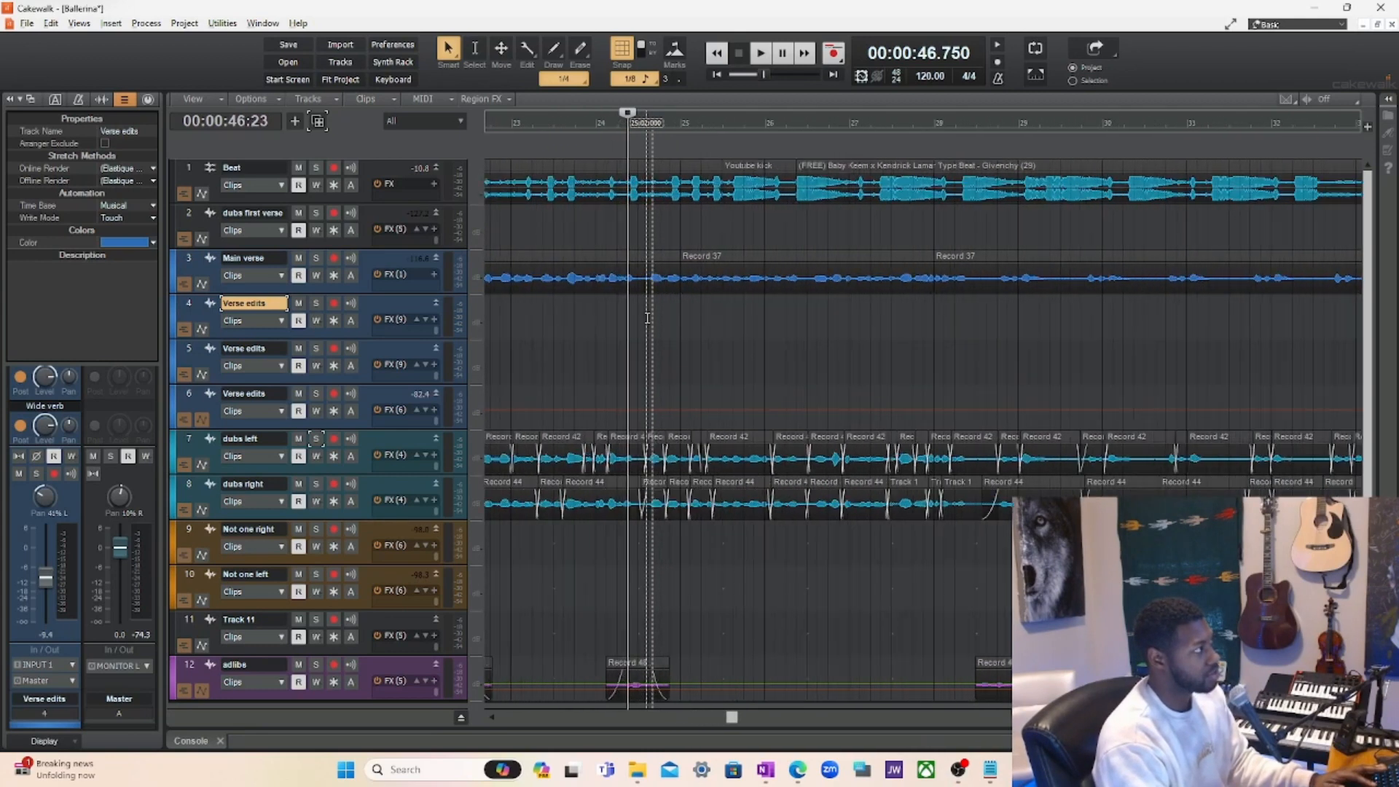
{"action": "scroll", "coordinate": [647, 318], "scroll_direction": "up", "scroll_amount": 3}
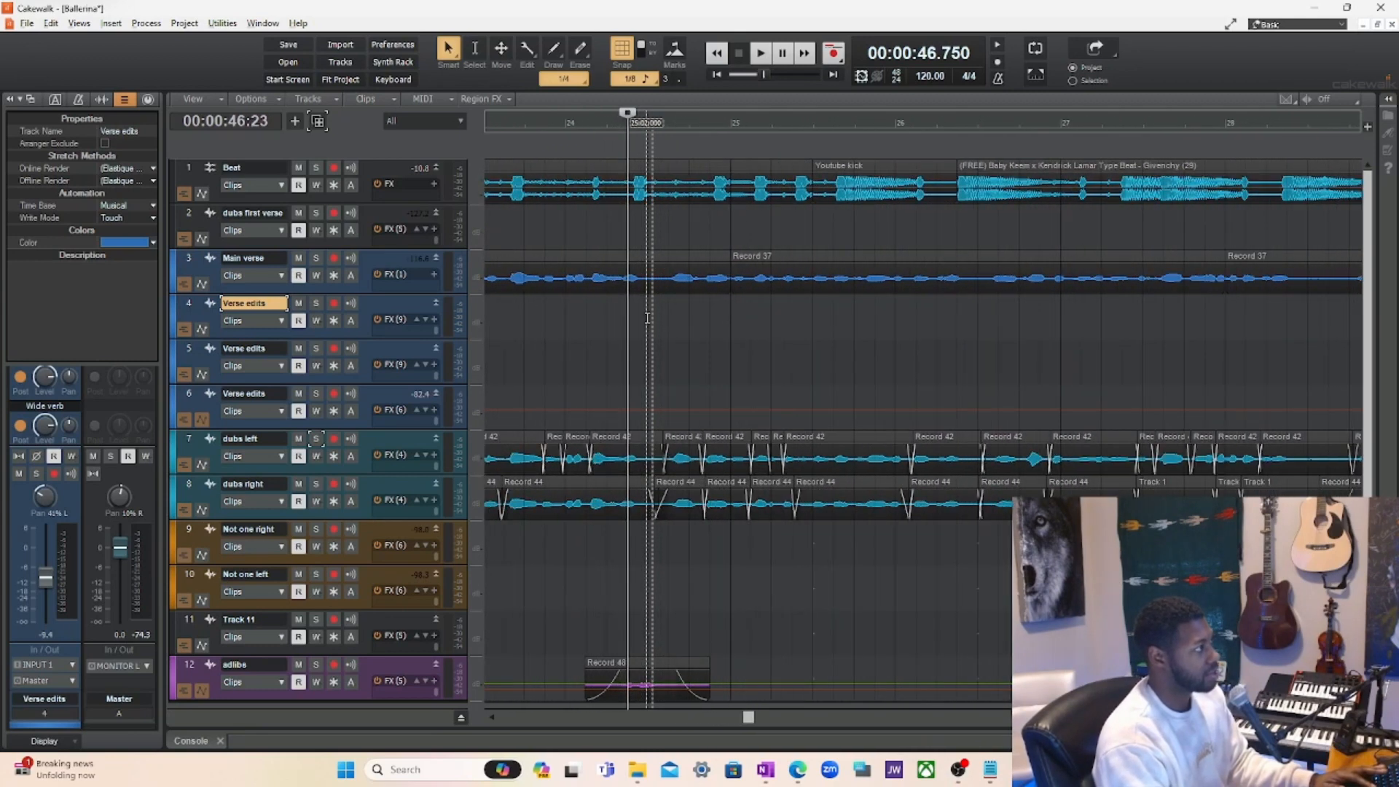
{"action": "left_click", "coordinate": [566, 342]}
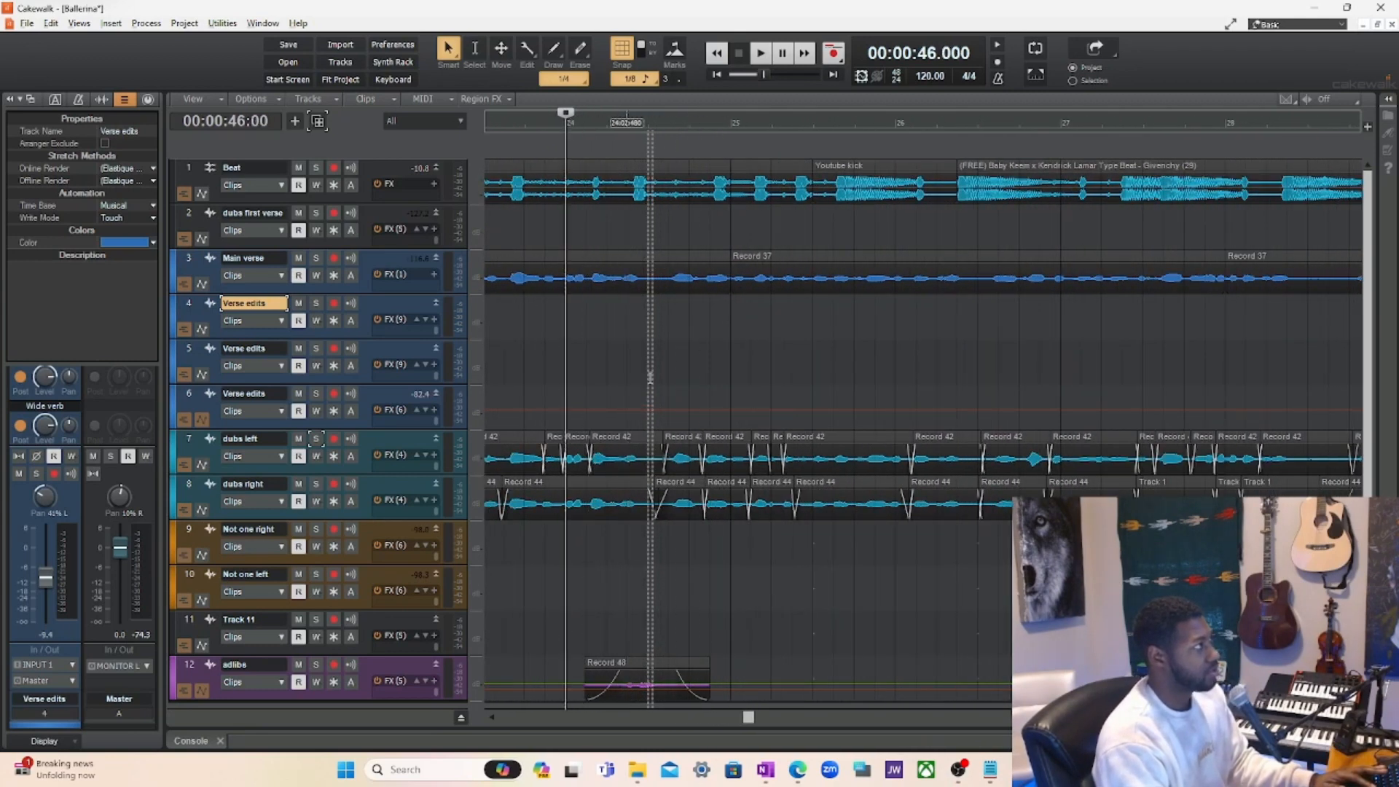
{"action": "left_click", "coordinate": [725, 368]}
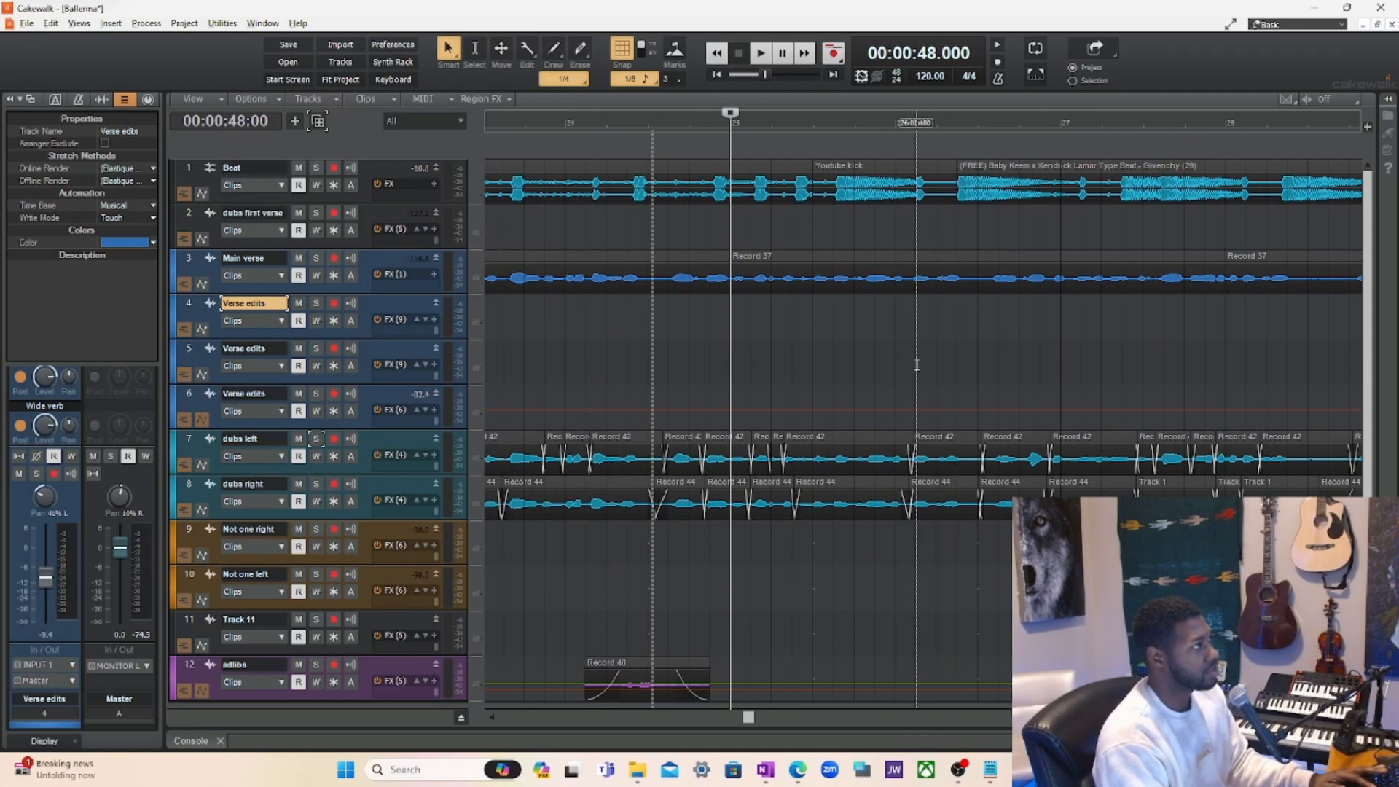
{"action": "left_click", "coordinate": [897, 372]}
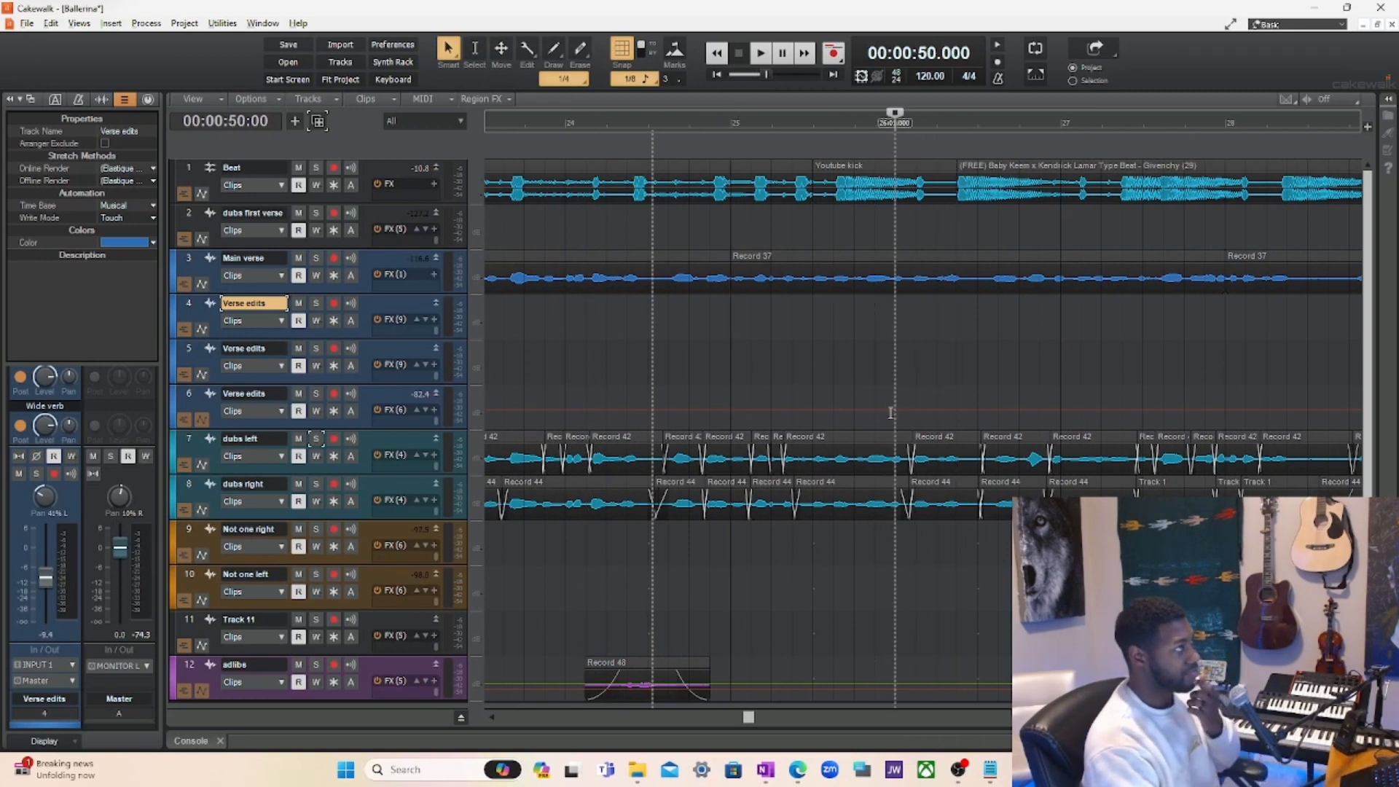
{"action": "left_click", "coordinate": [855, 290]}
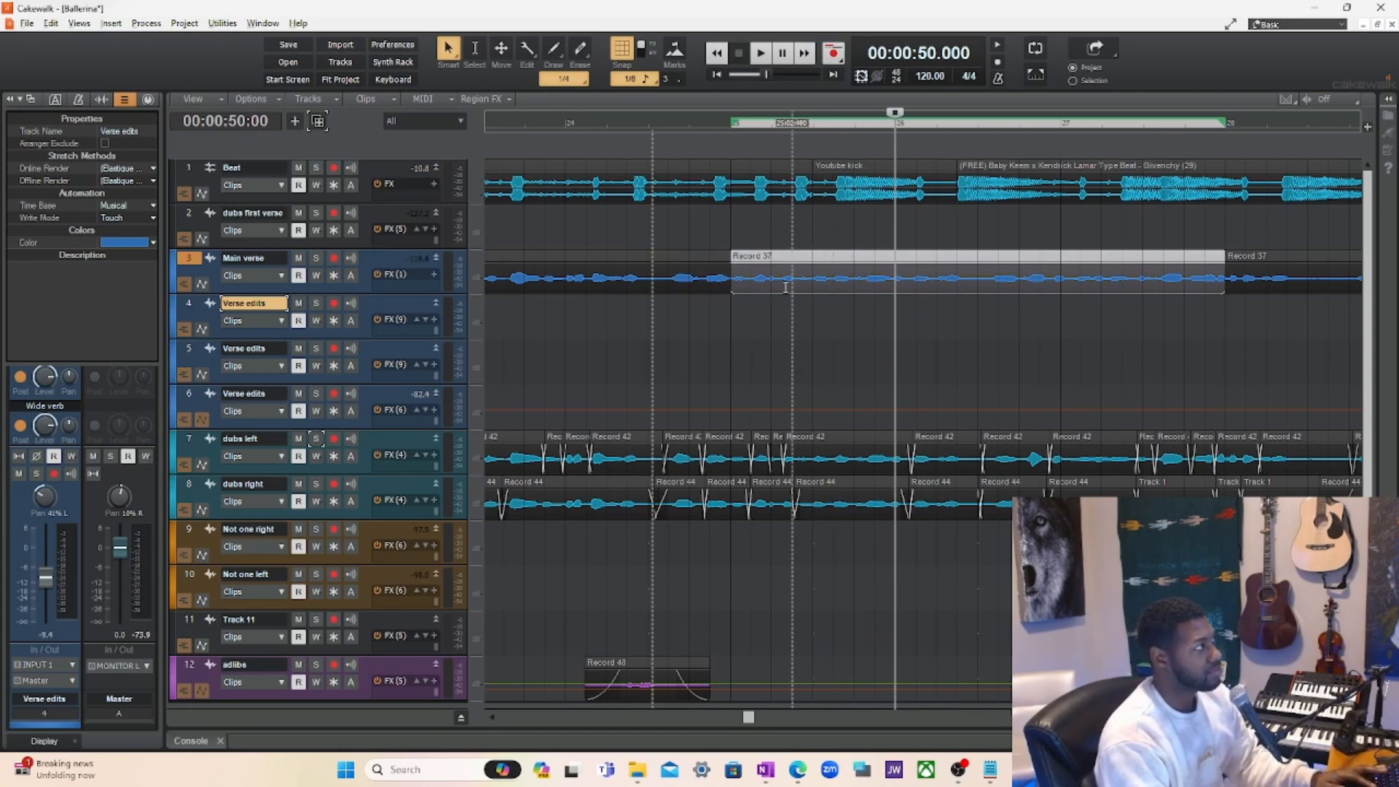
{"action": "scroll", "coordinate": [762, 368], "scroll_direction": "left", "scroll_amount": 6}
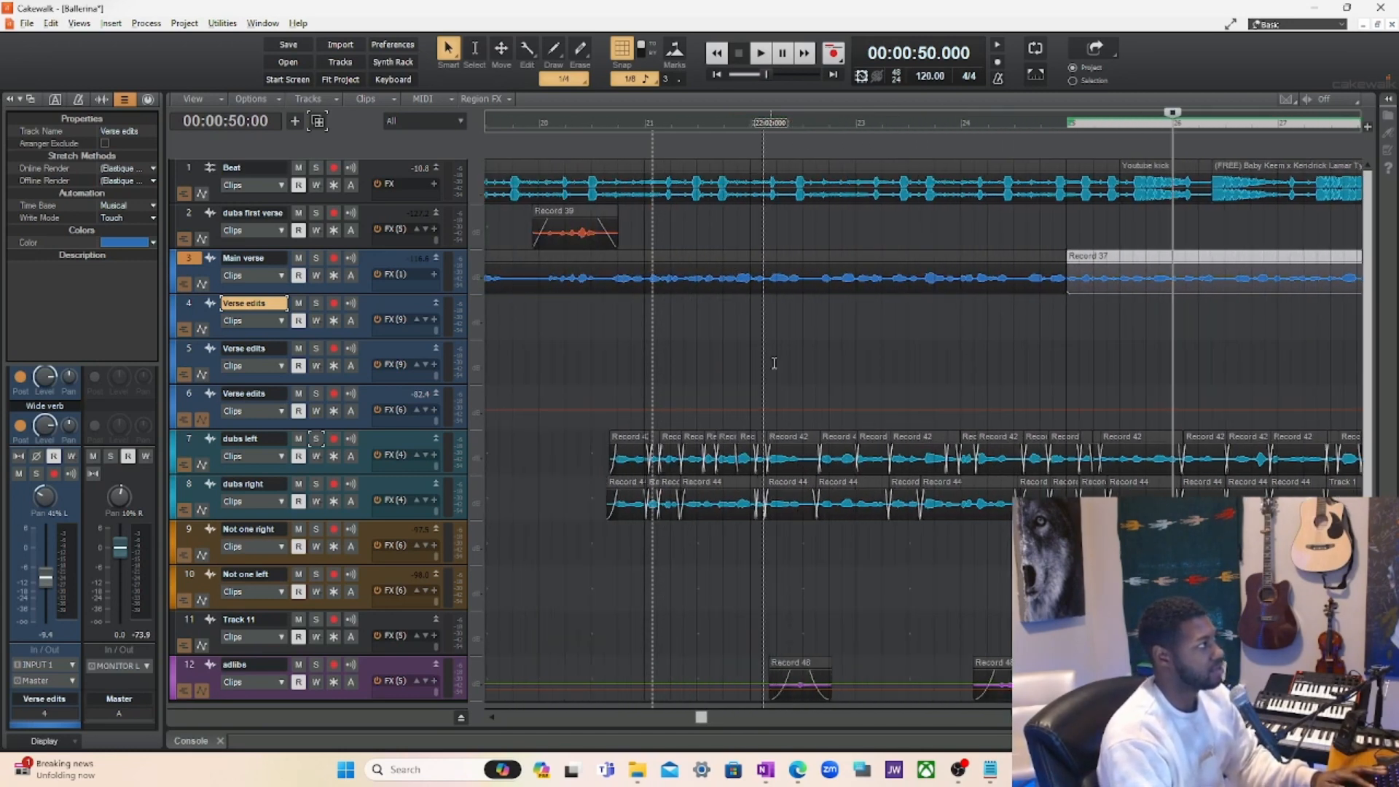
{"action": "scroll", "coordinate": [790, 362], "scroll_direction": "left", "scroll_amount": 3}
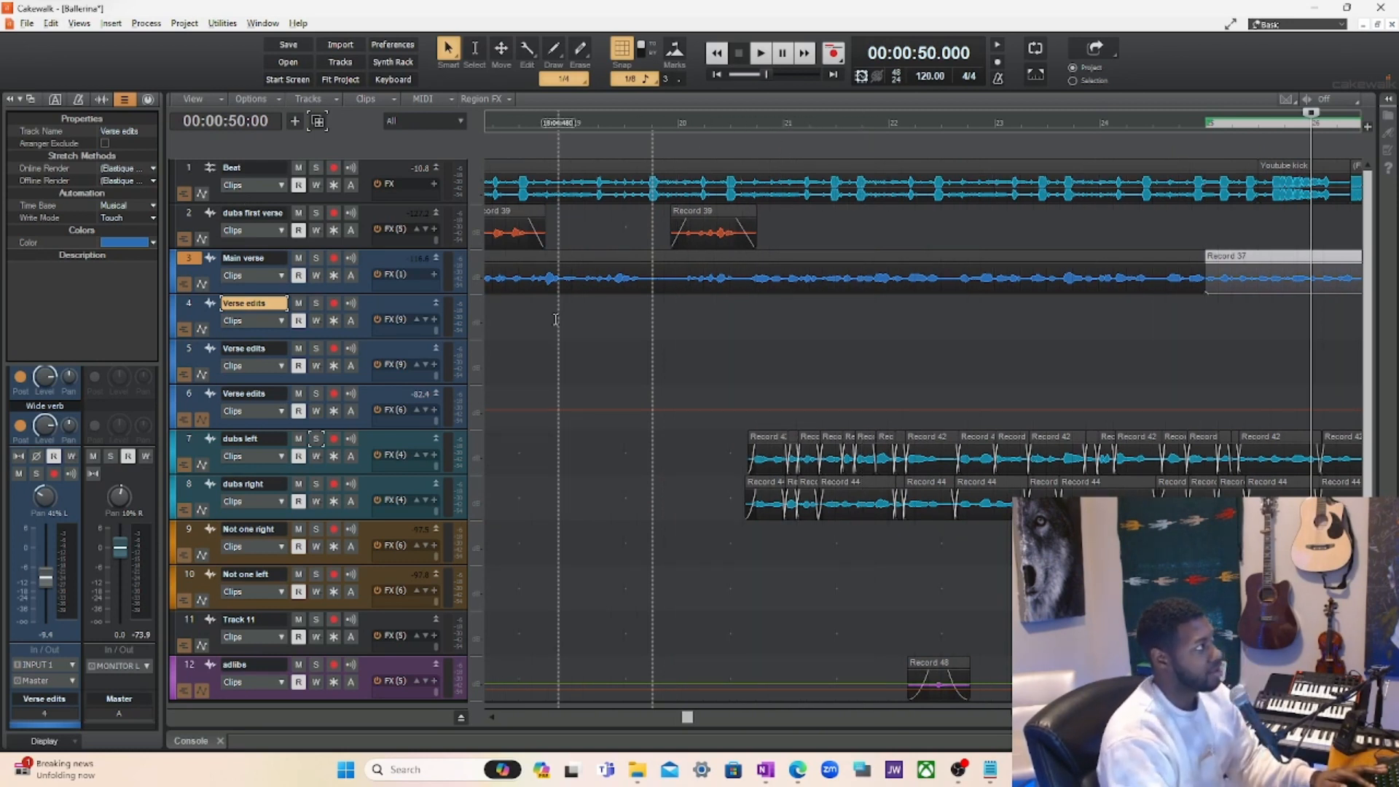
{"action": "left_click", "coordinate": [571, 386]}
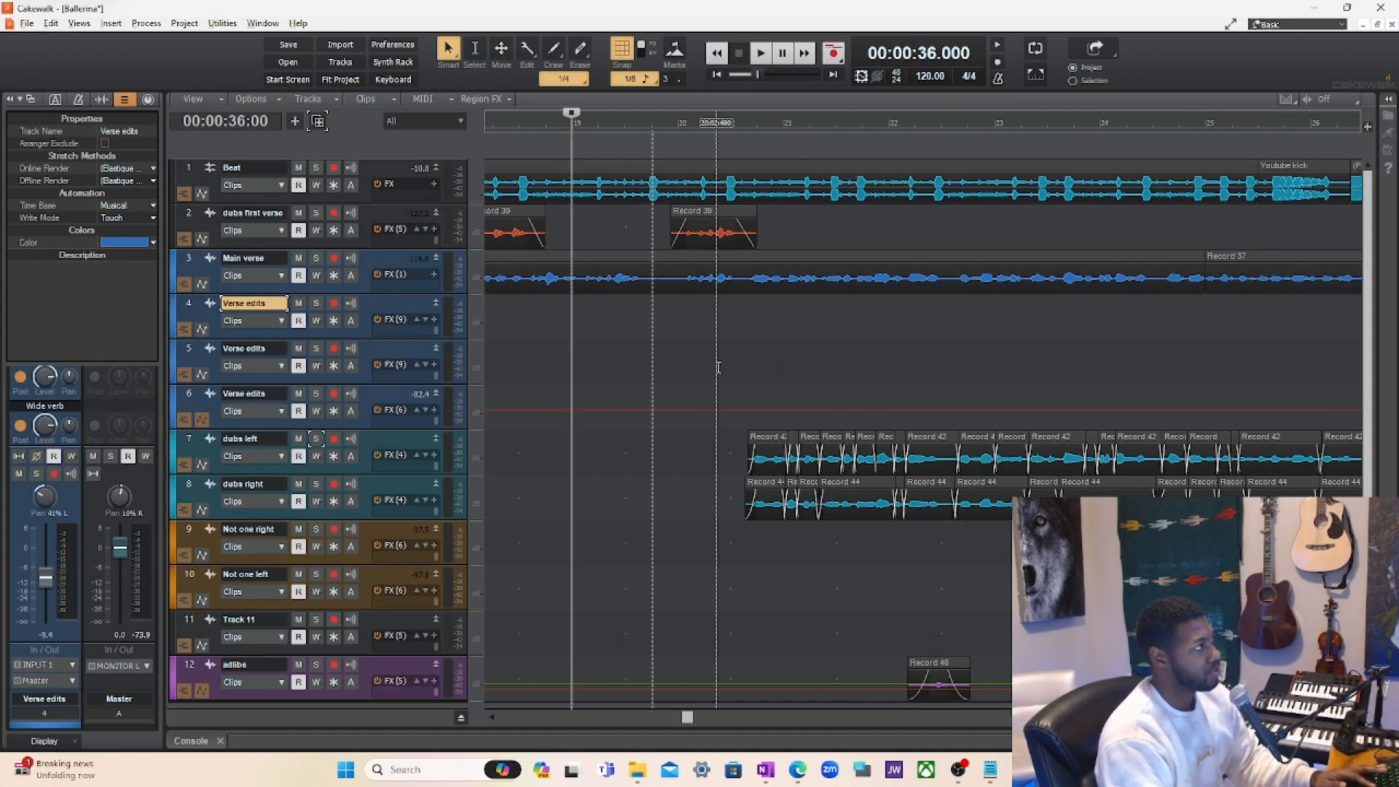
{"action": "left_click", "coordinate": [719, 367]}
{"action": "left_click", "coordinate": [836, 361]}
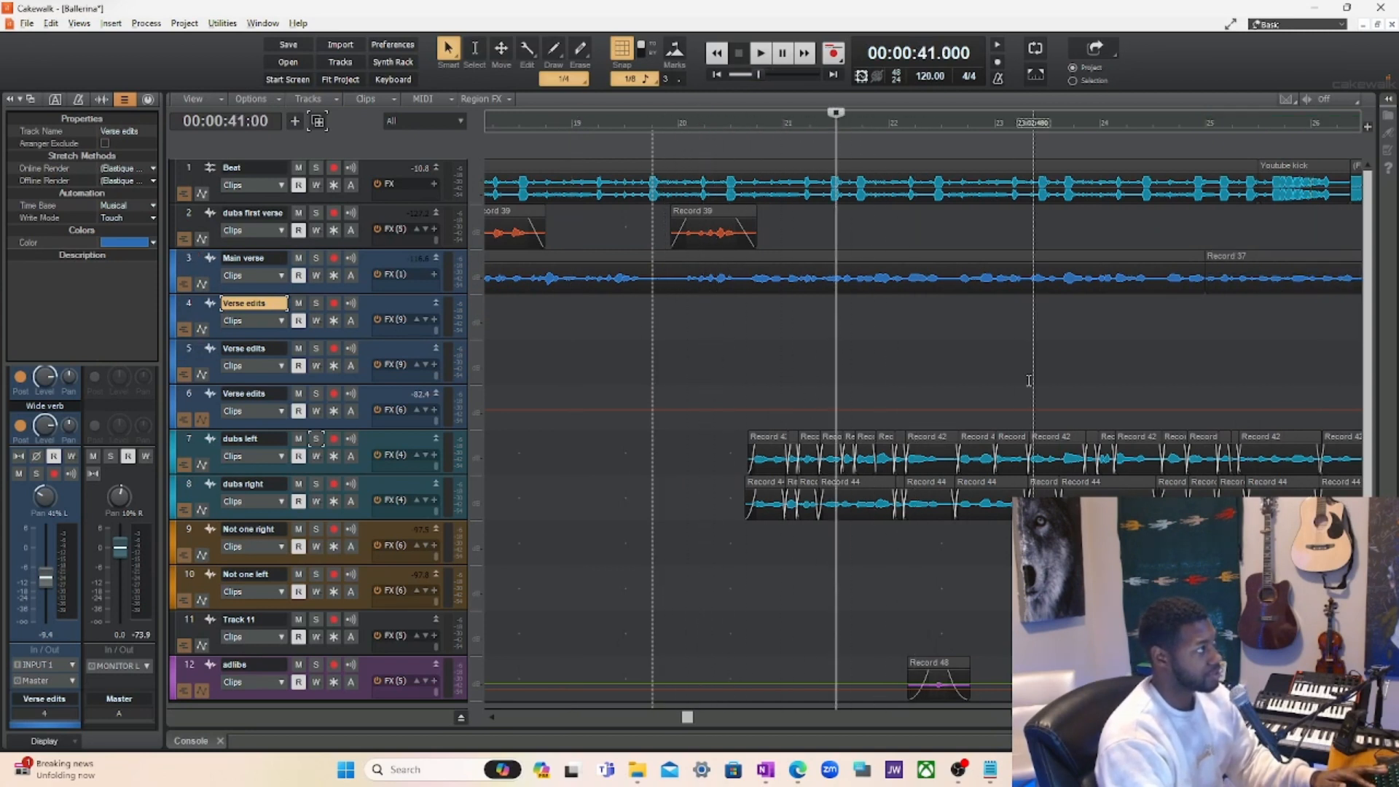
{"action": "left_click_drag", "start_coordinate": [728, 298], "coordinate": [874, 323]}
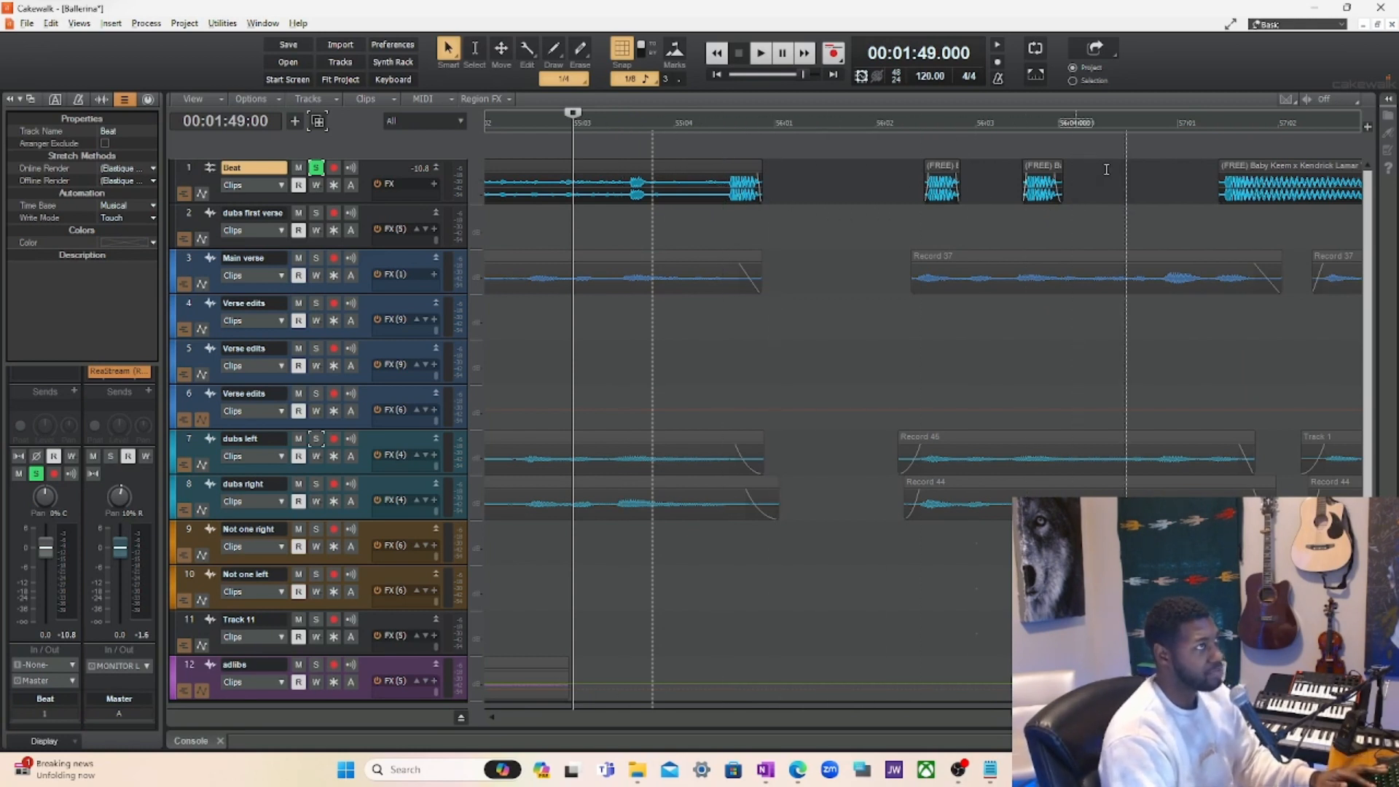
Take the Beat track out of solo and play back the full mix from 00:01:48:15.
{"action": "scroll", "coordinate": [1148, 172], "scroll_direction": "down", "scroll_amount": 2}
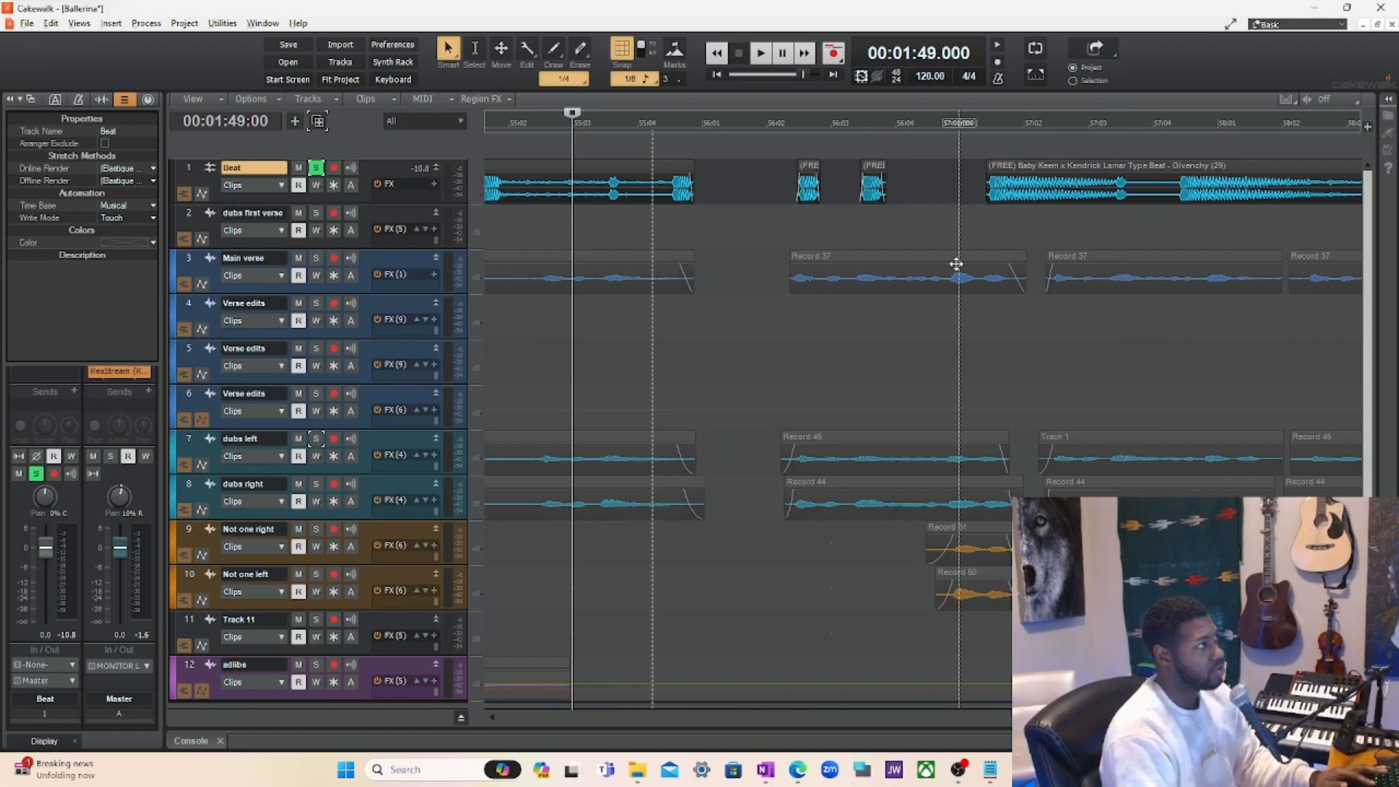
{"action": "left_click", "coordinate": [315, 168]}
{"action": "left_click", "coordinate": [509, 120]}
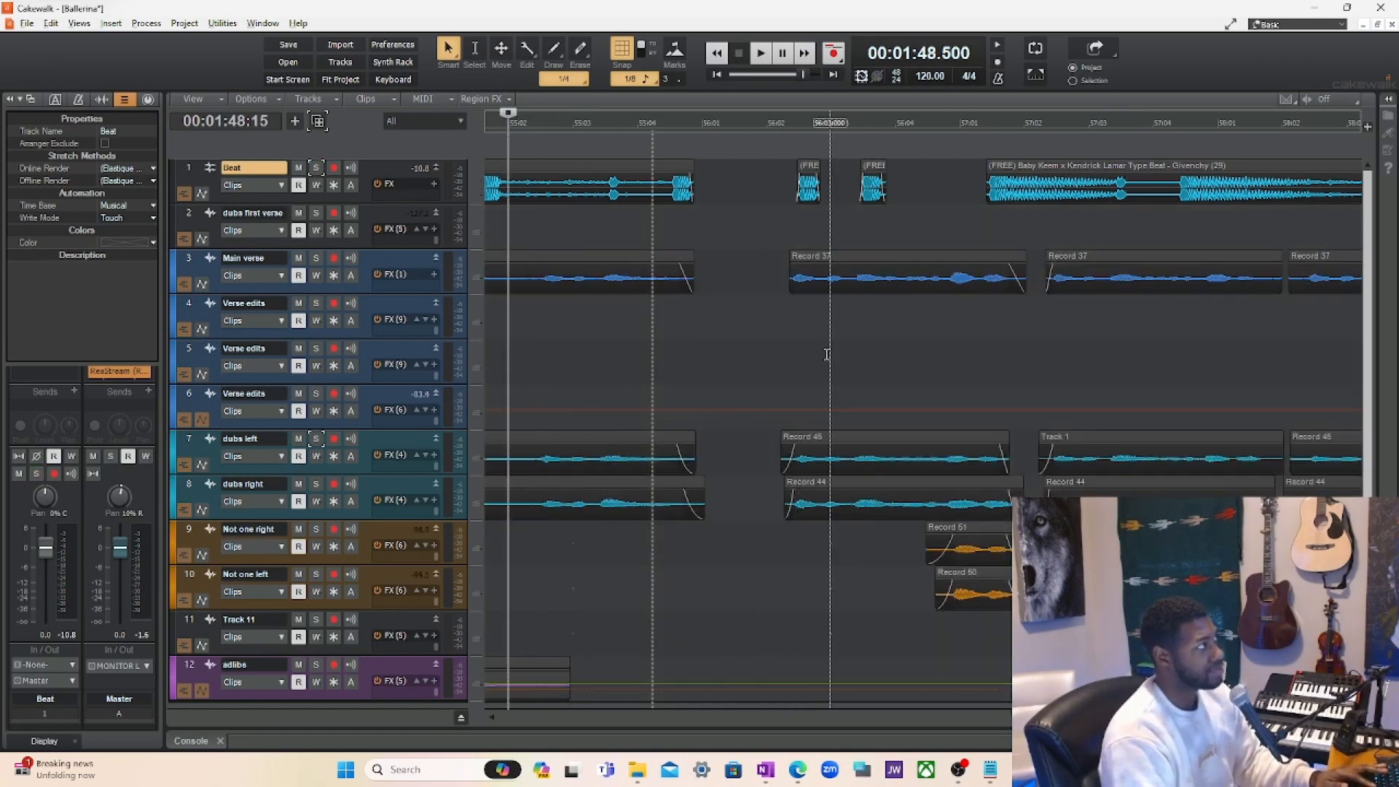
{"action": "key", "text": "space"}
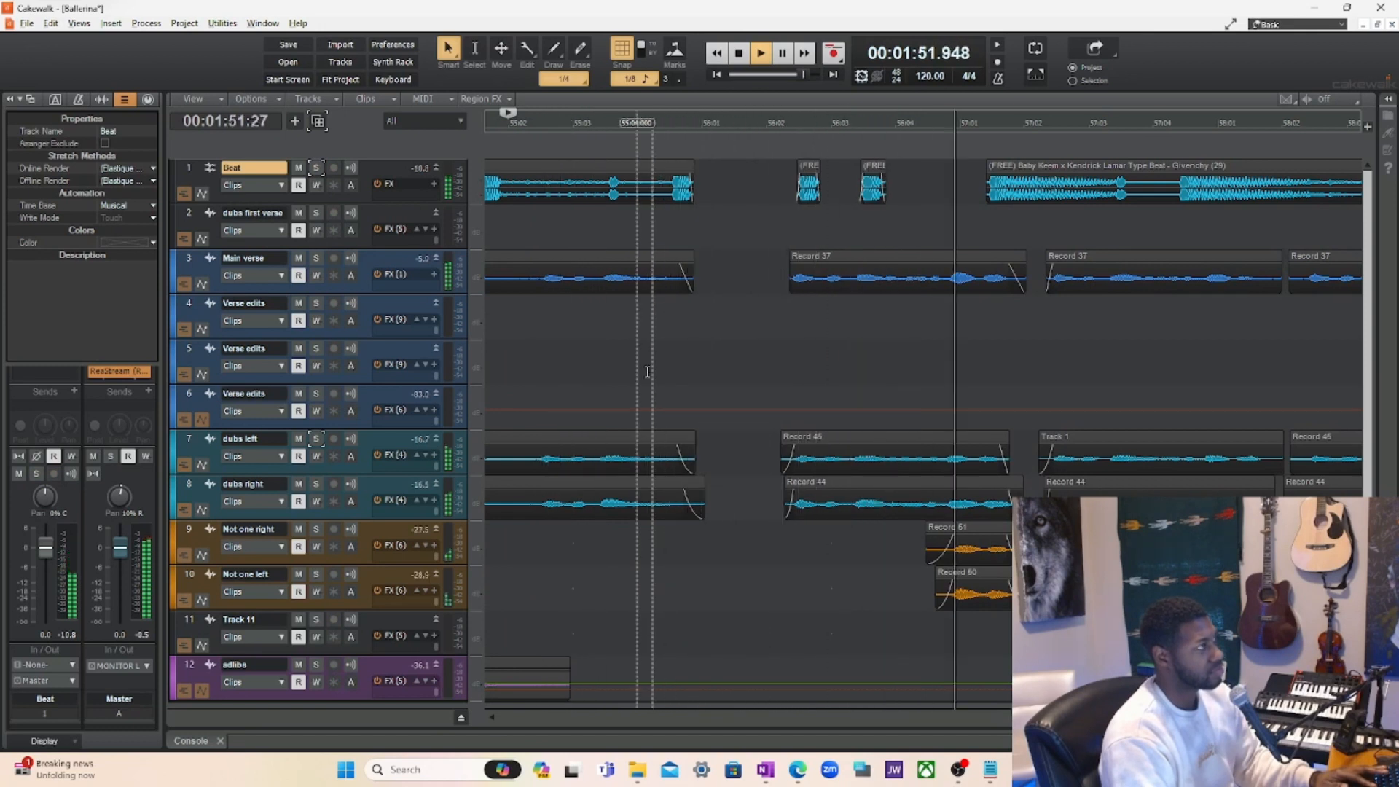
{"action": "key", "text": "space"}
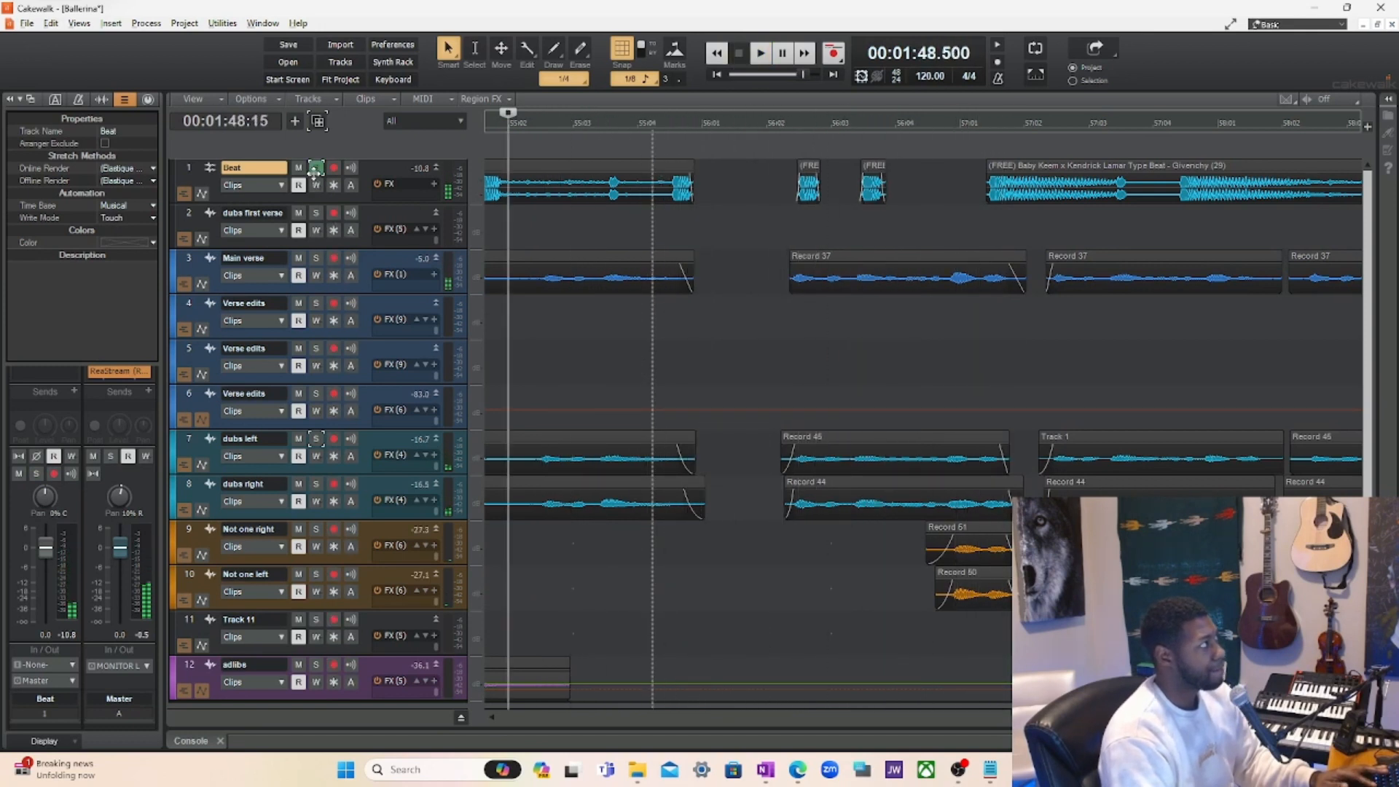
Solo the Beat track and delete its two short clips between beats 56:02 and 56:04.
{"action": "left_click", "coordinate": [316, 168]}
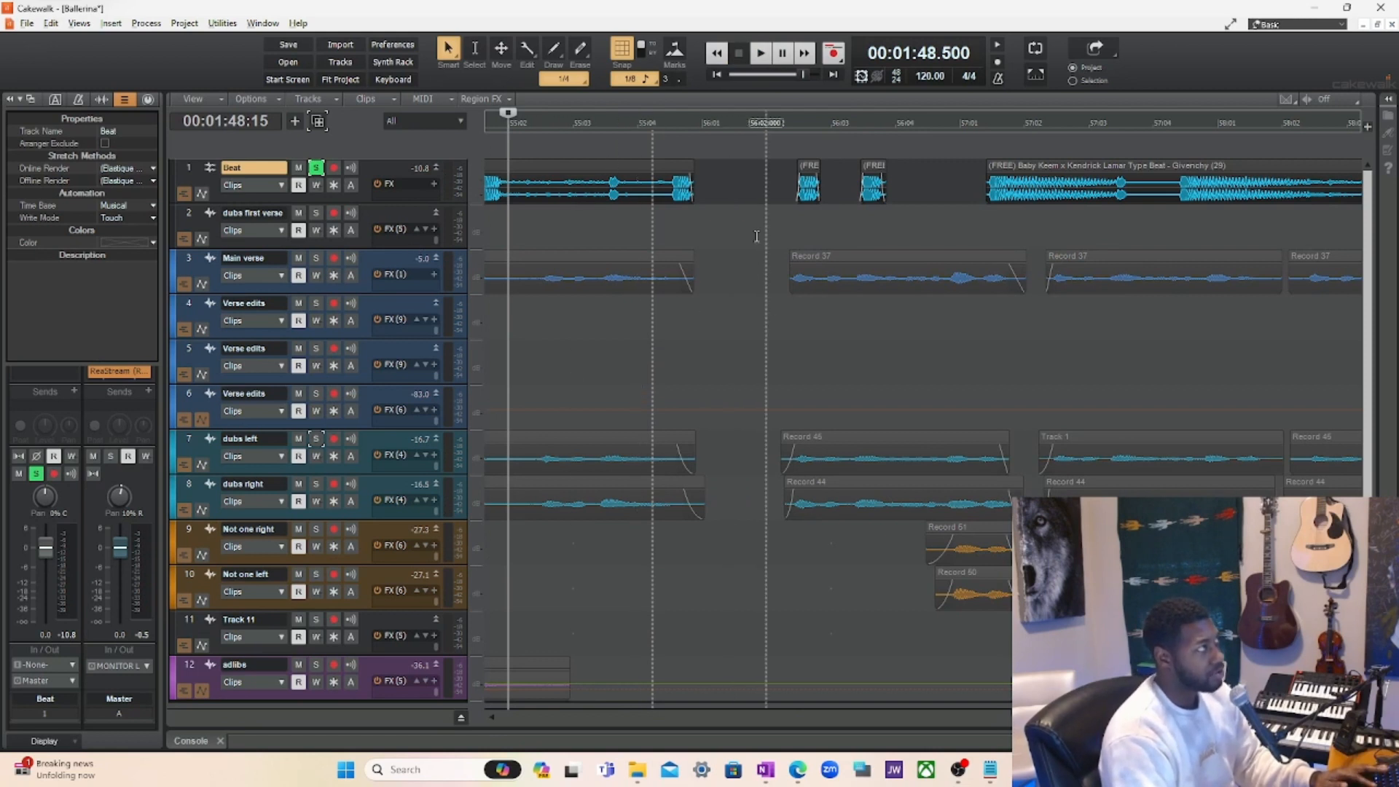
{"action": "left_click_drag", "start_coordinate": [766, 187], "coordinate": [893, 194]}
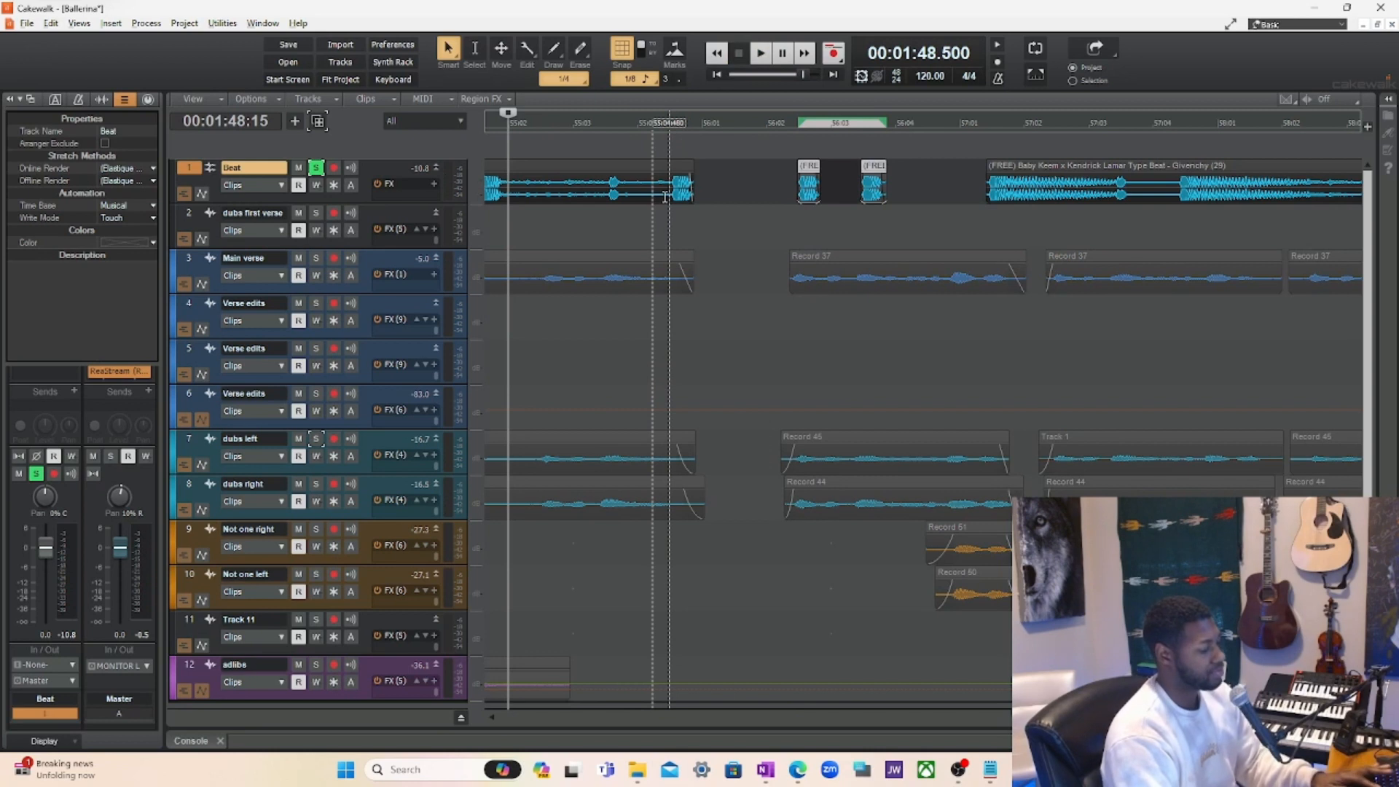
{"action": "scroll", "coordinate": [665, 197], "scroll_direction": "up", "scroll_amount": 3, "text": "ctrl"}
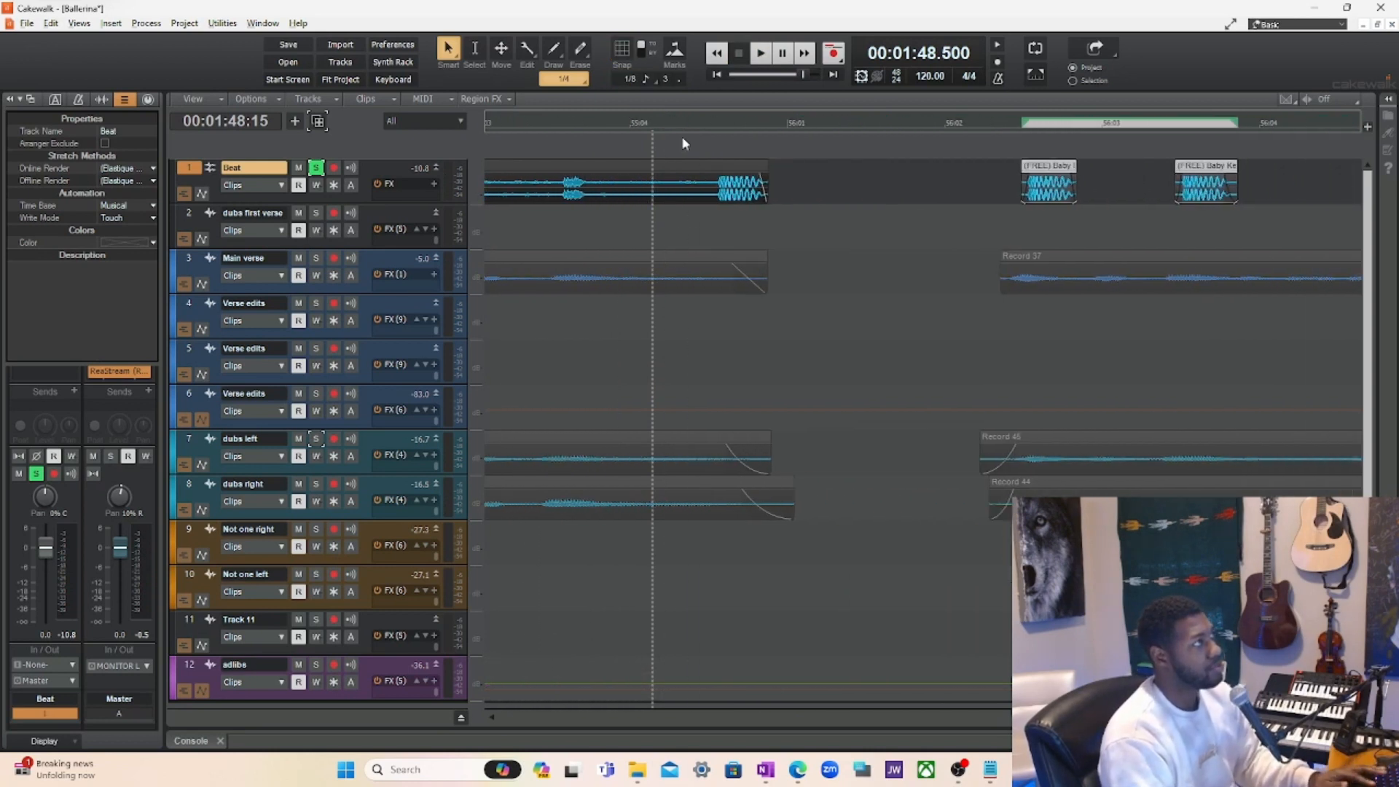
{"action": "left_click", "coordinate": [703, 193]}
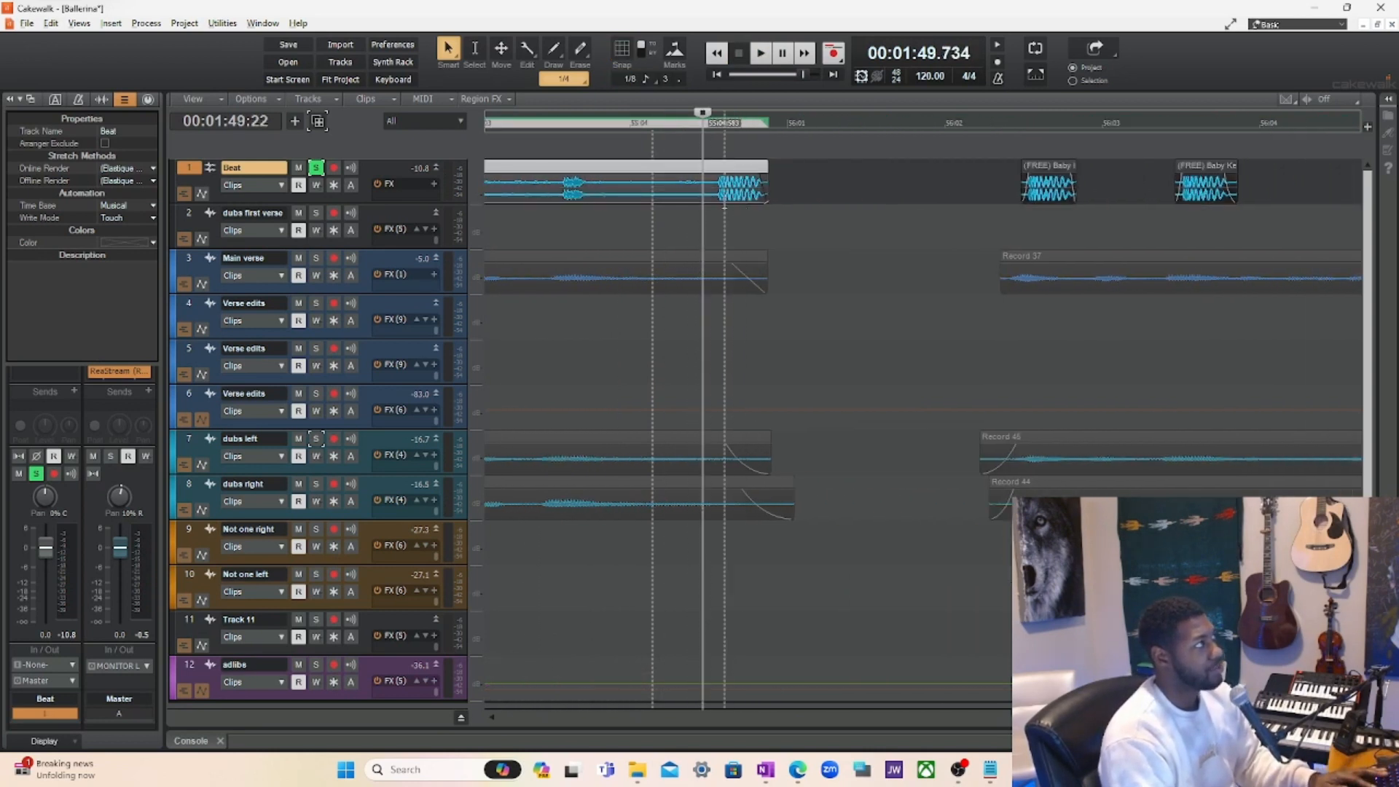
{"action": "left_click", "coordinate": [713, 201]}
{"action": "left_click_drag", "start_coordinate": [1001, 182], "coordinate": [1171, 182]}
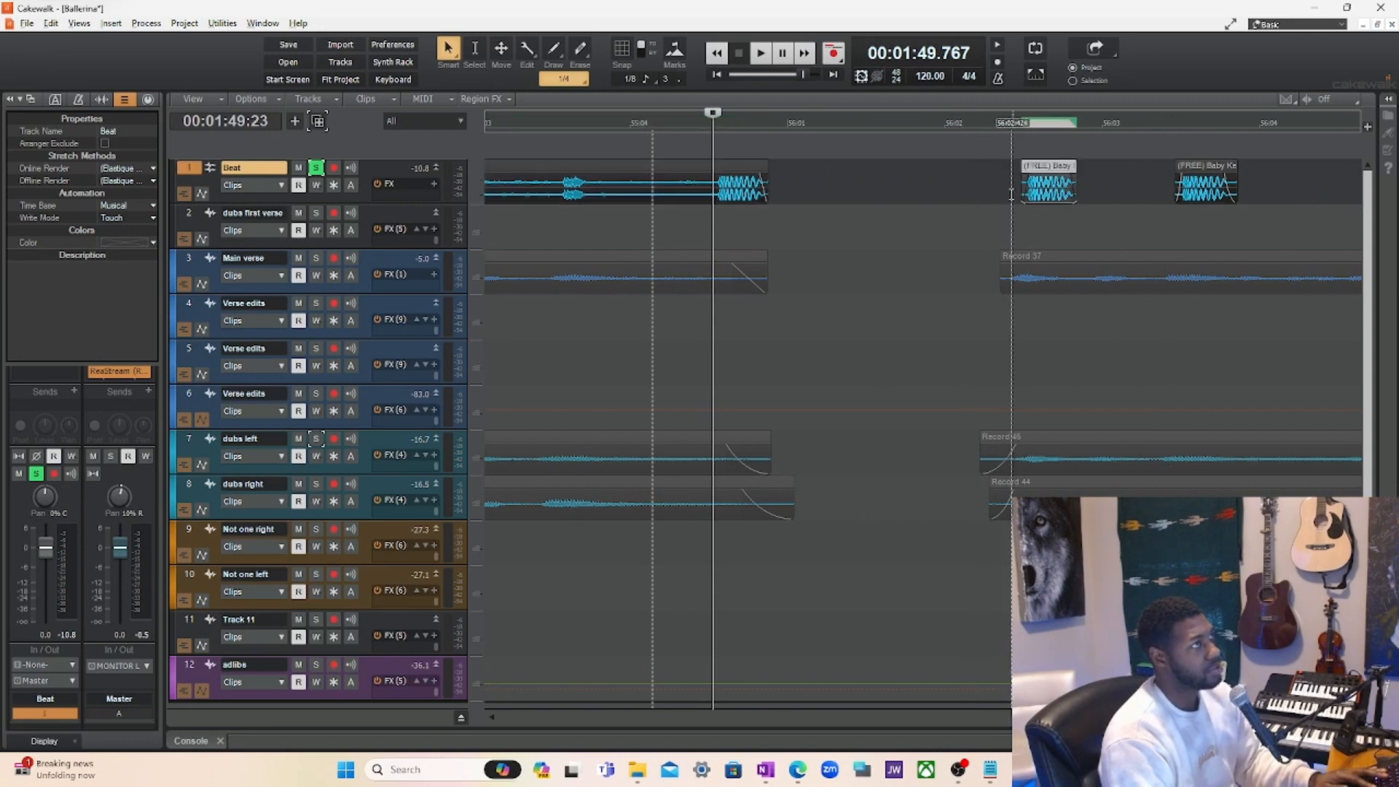
{"action": "left_click_drag", "start_coordinate": [993, 181], "coordinate": [1198, 182]}
{"action": "key", "text": "Delete"}
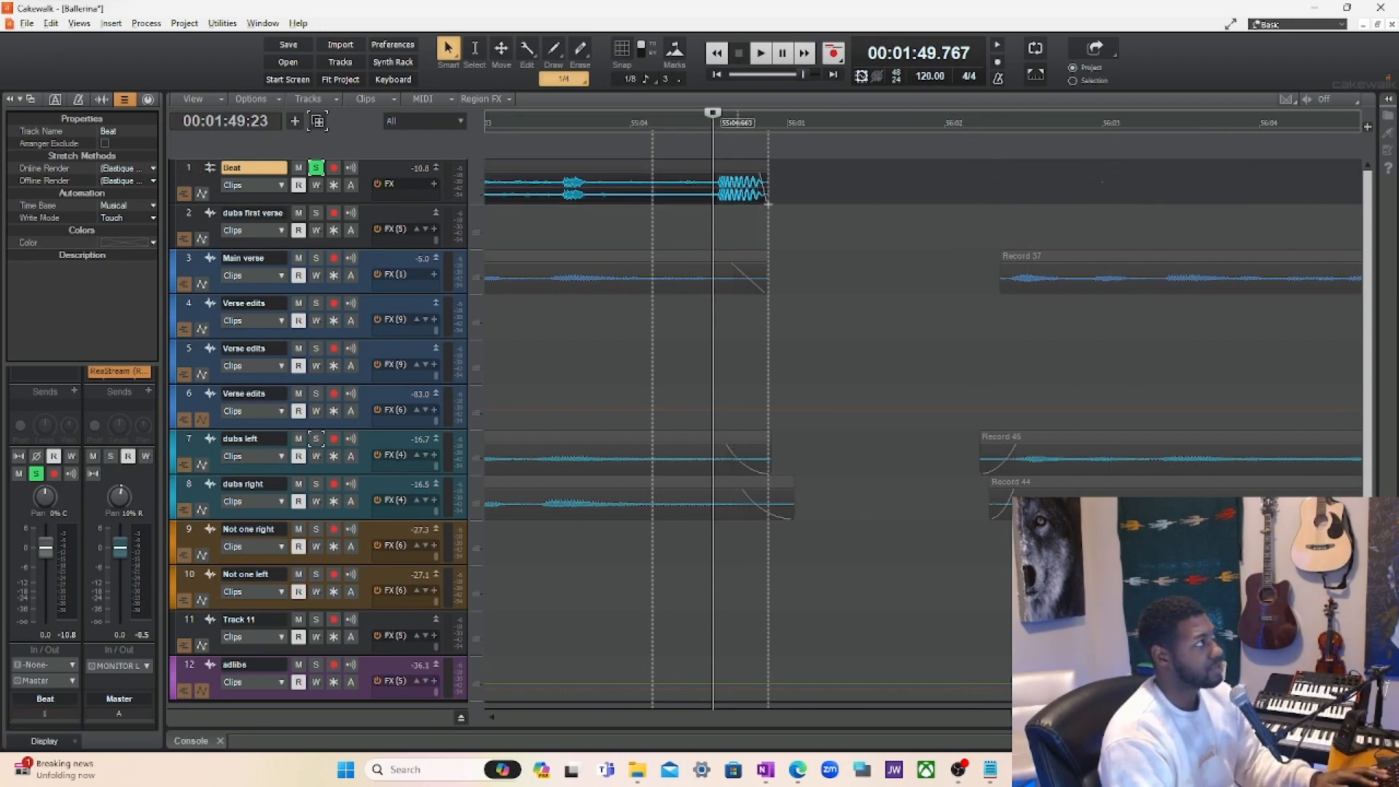
Split the Beat clip at 00:01:49:23 and duplicate the short end piece twice.
{"action": "left_click", "coordinate": [778, 199]}
{"action": "key", "text": "s"}
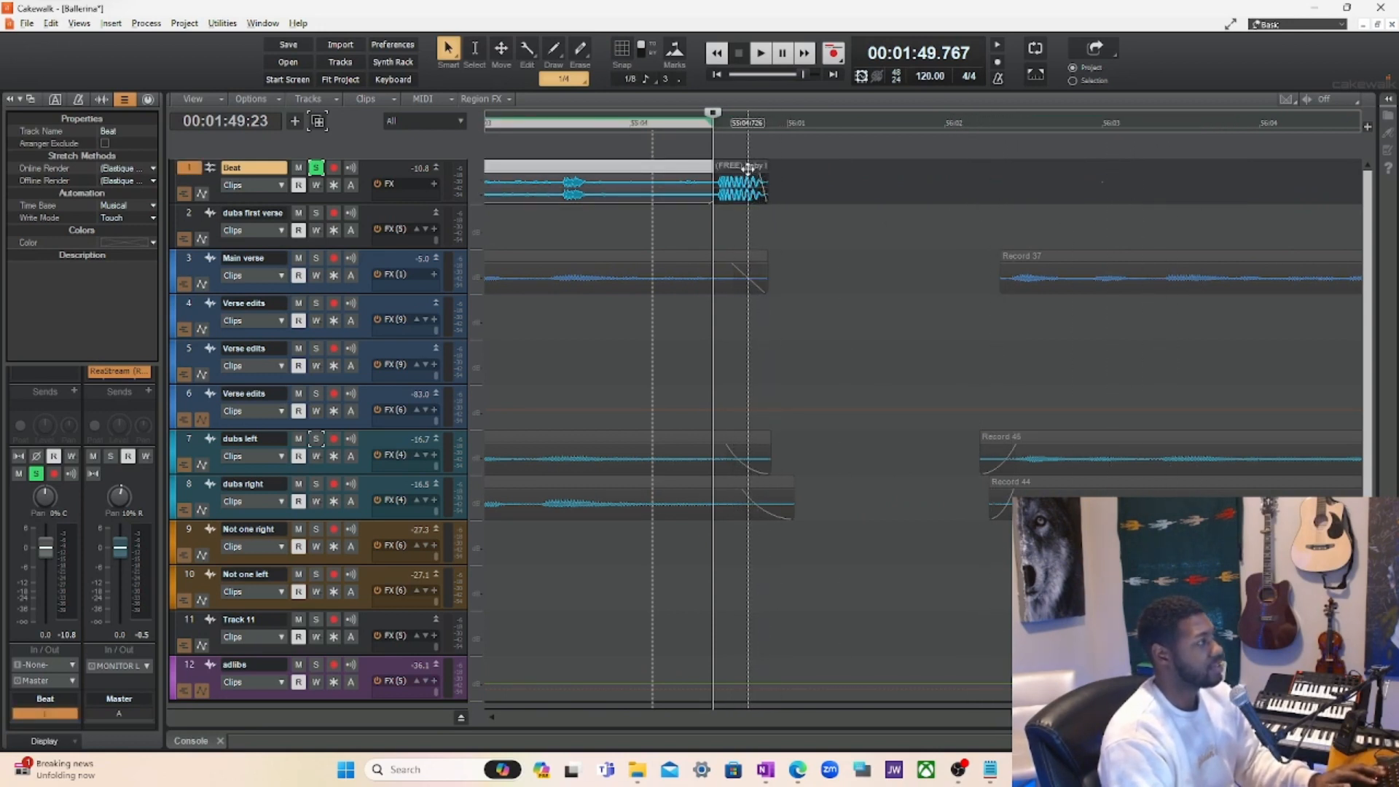
{"action": "left_click", "coordinate": [747, 169]}
{"action": "key", "text": "ctrl+d"}
{"action": "key", "text": "ctrl+d"}
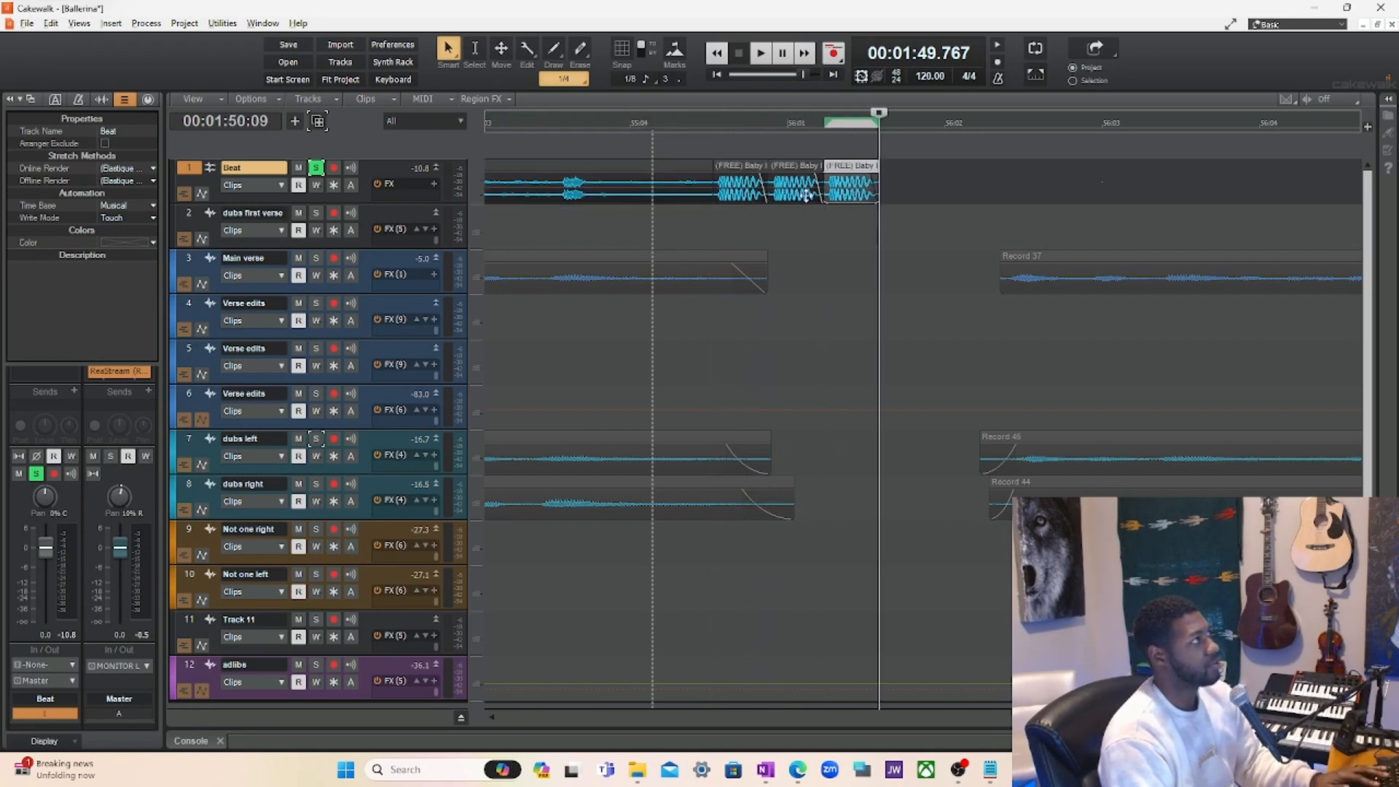
Place the two Beat clip copies separately between 56:02 and 56:04 with snapping off, and play back the section.
{"action": "left_click_drag", "start_coordinate": [823, 179], "coordinate": [1156, 166]}
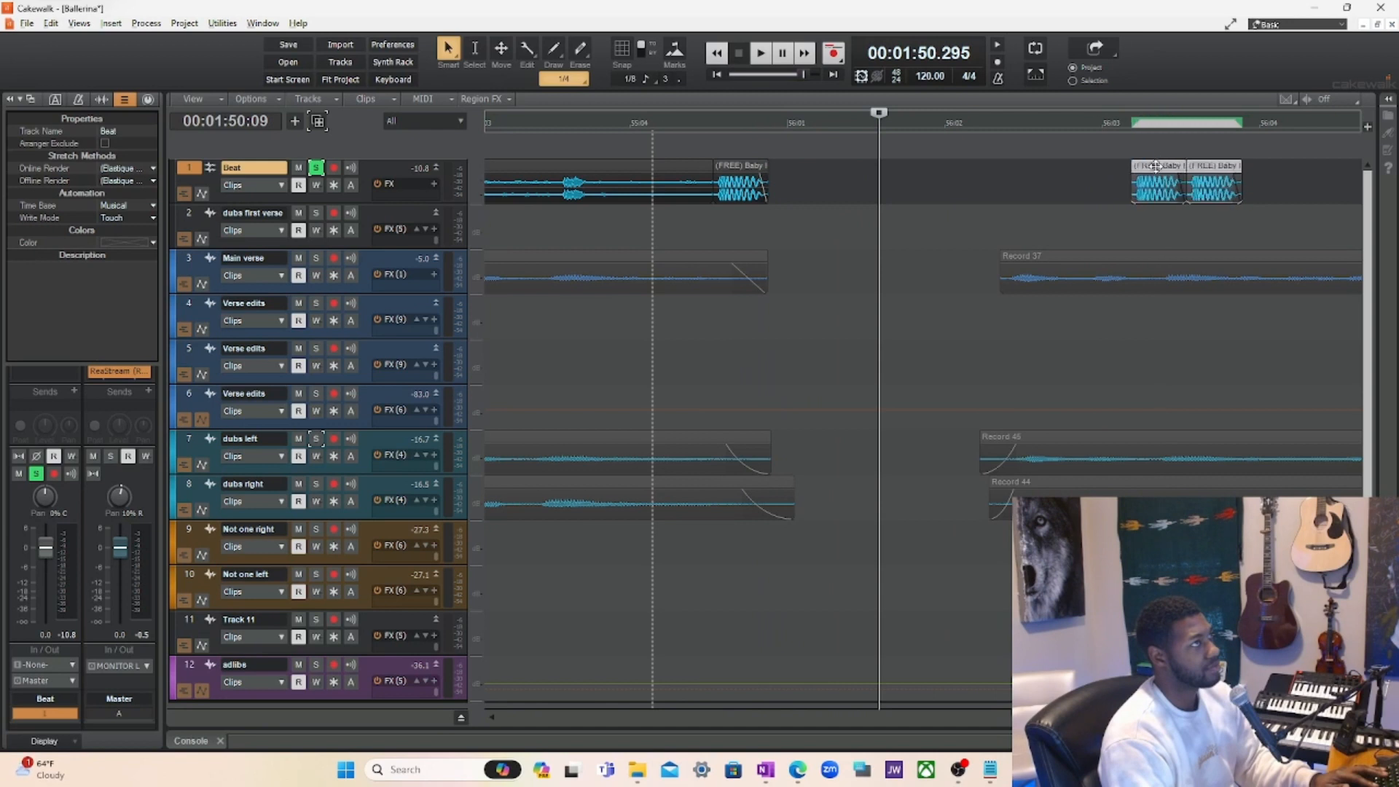
{"action": "left_click", "coordinate": [1156, 168]}
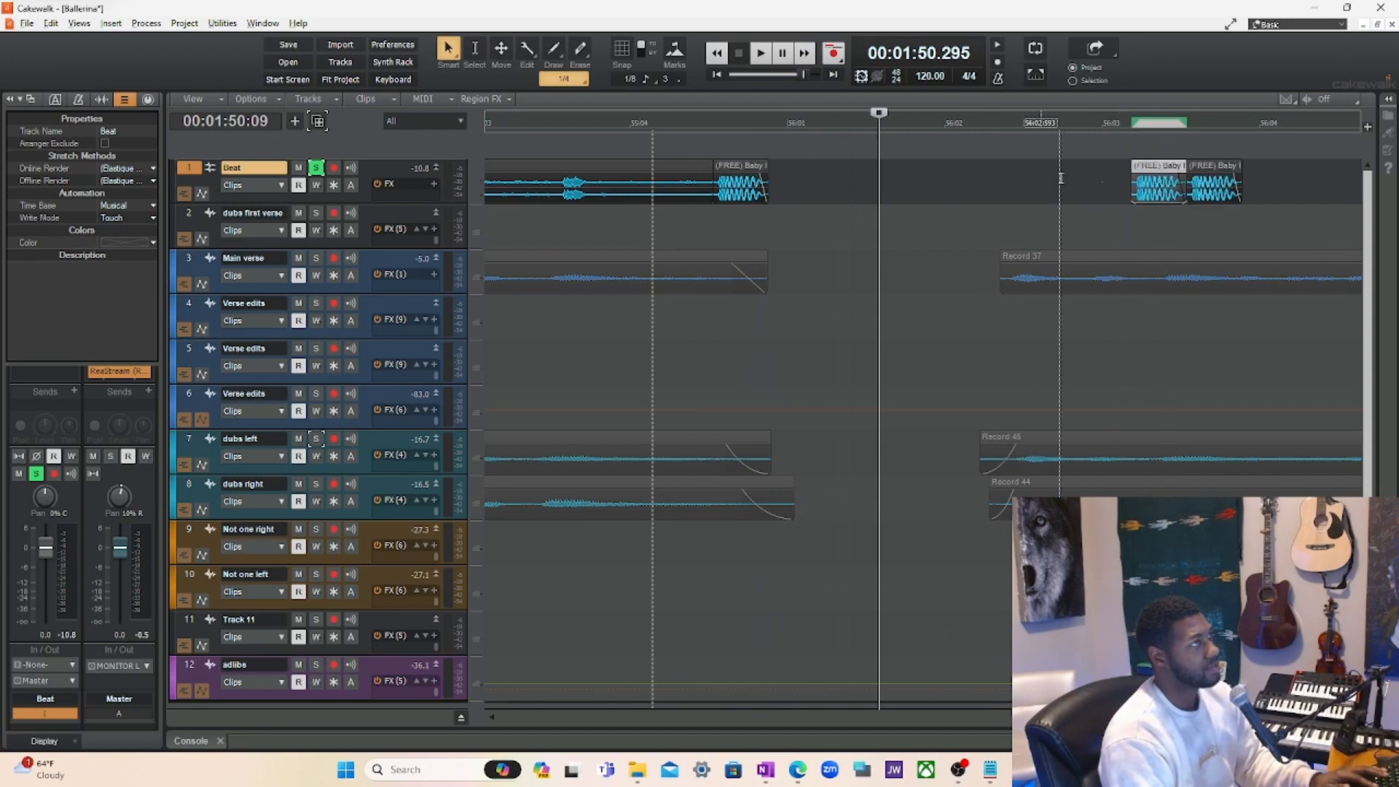
{"action": "left_click_drag", "start_coordinate": [1147, 172], "coordinate": [1038, 172]}
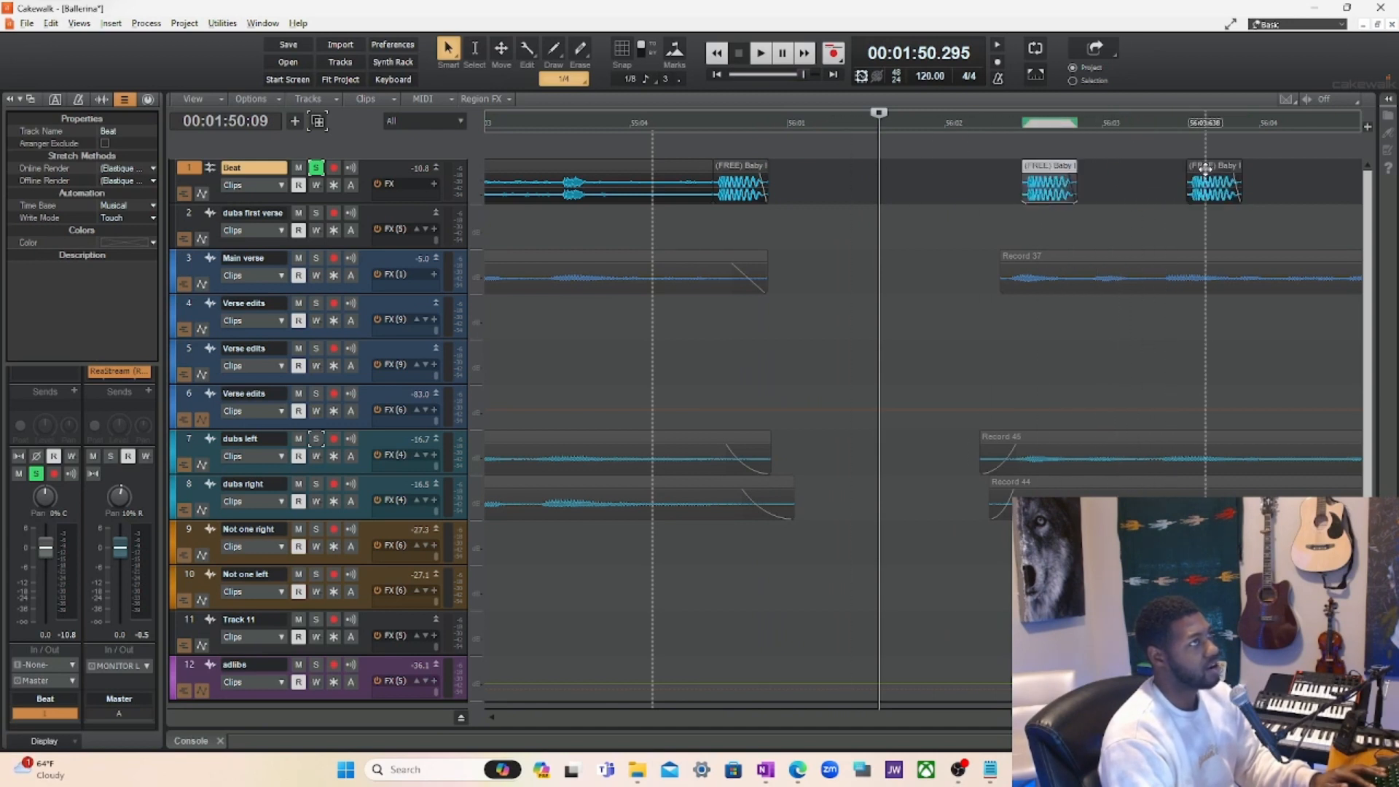
{"action": "left_click_drag", "start_coordinate": [1206, 169], "coordinate": [1241, 169]}
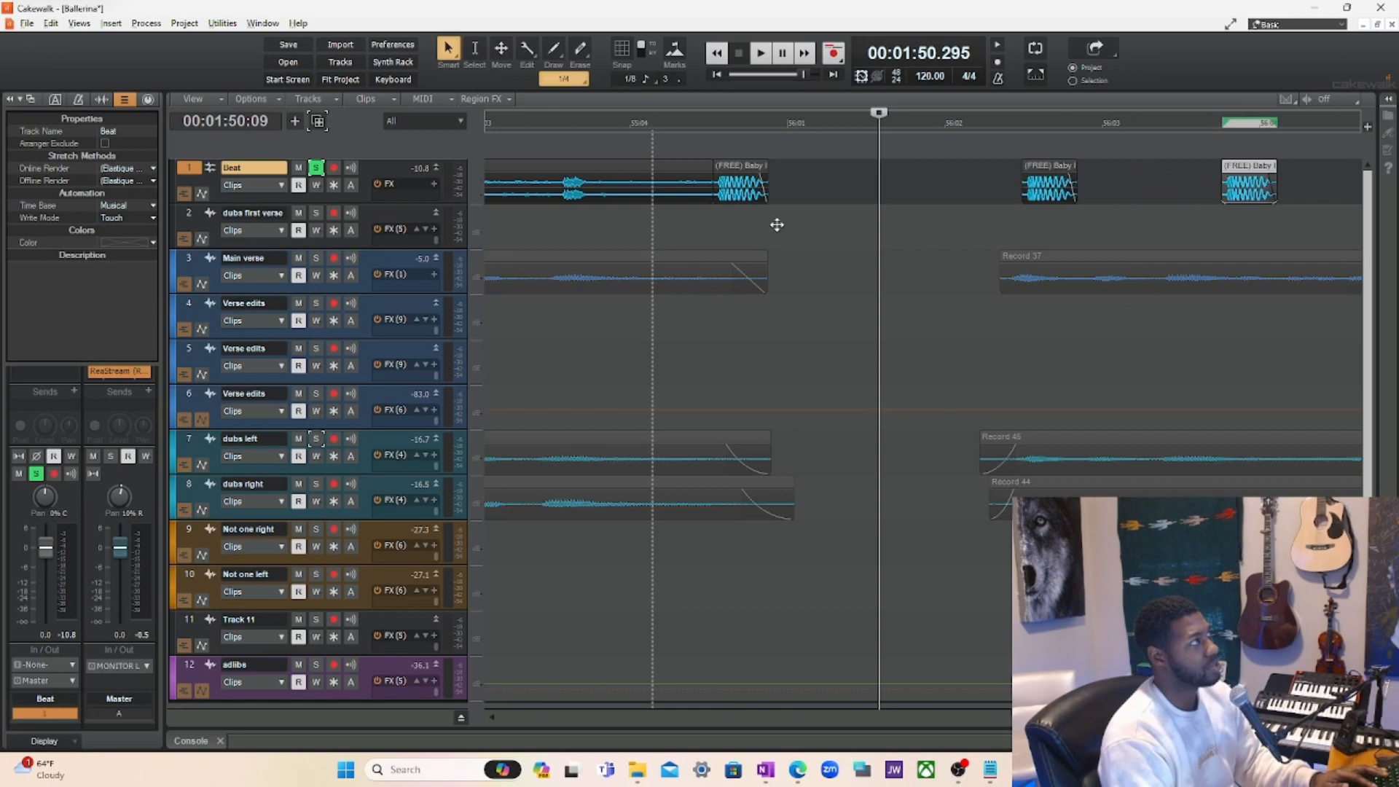
{"action": "left_click", "coordinate": [692, 232]}
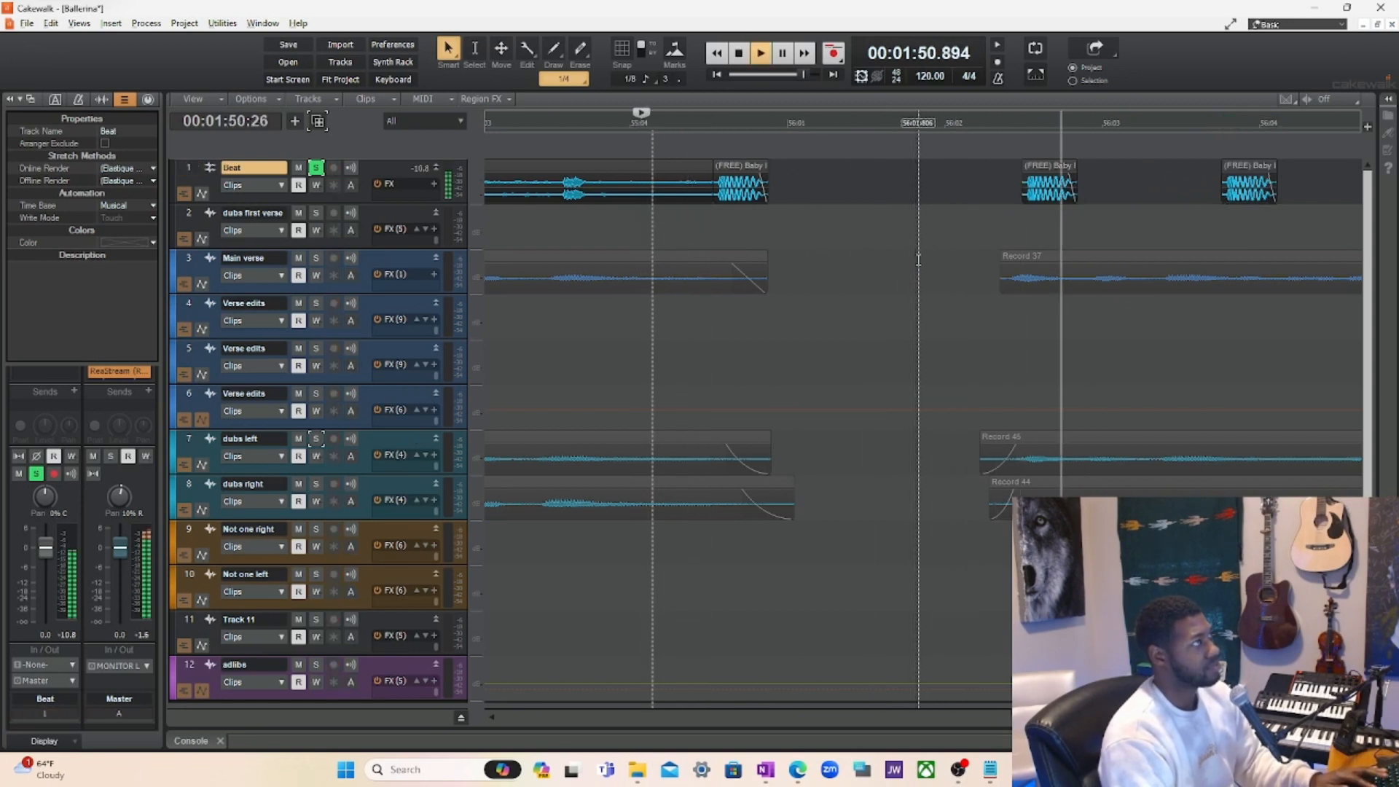
{"action": "key", "text": "space"}
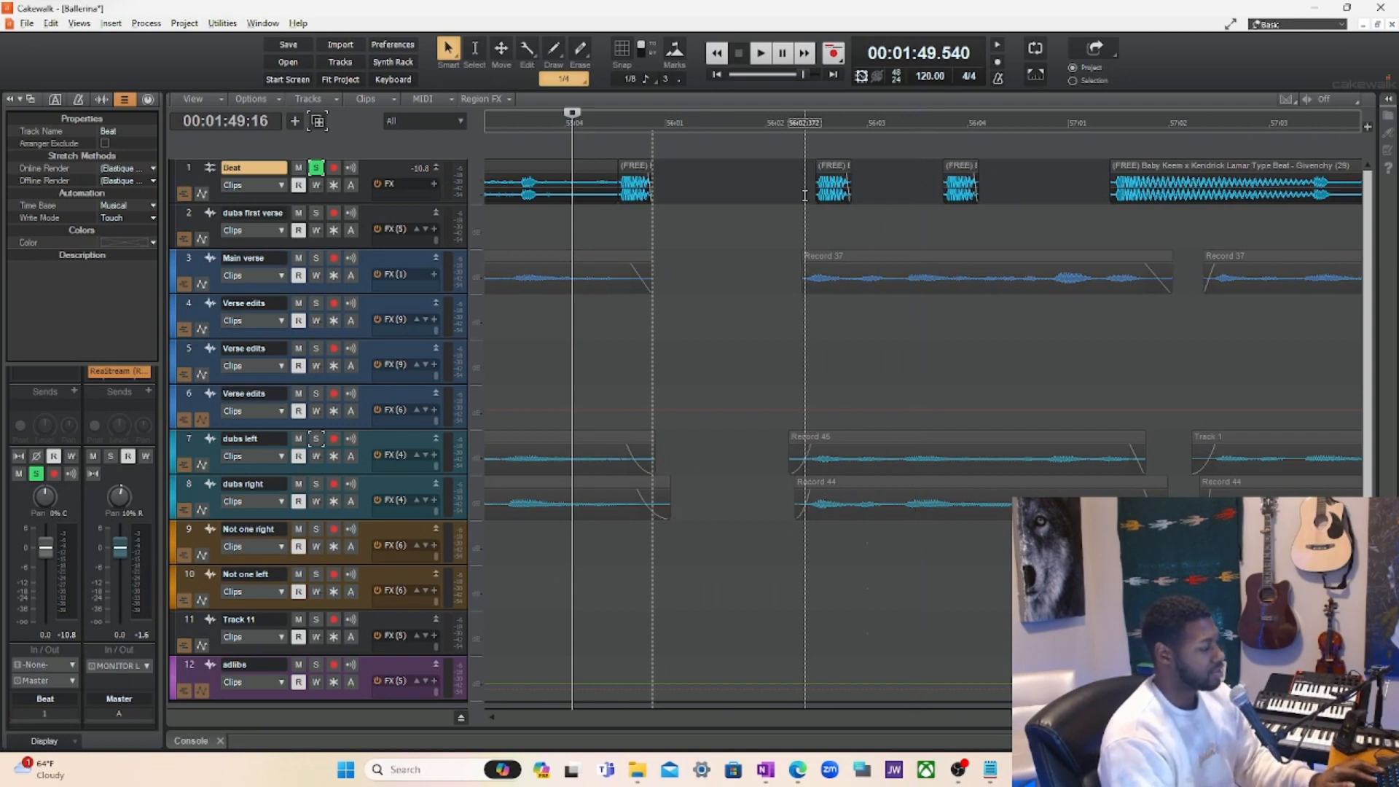
Undo the moving, duplicating, splitting and deleting of clips on the Beat track.
{"action": "key", "text": "ctrl+z"}
{"action": "key", "text": "ctrl+z"}
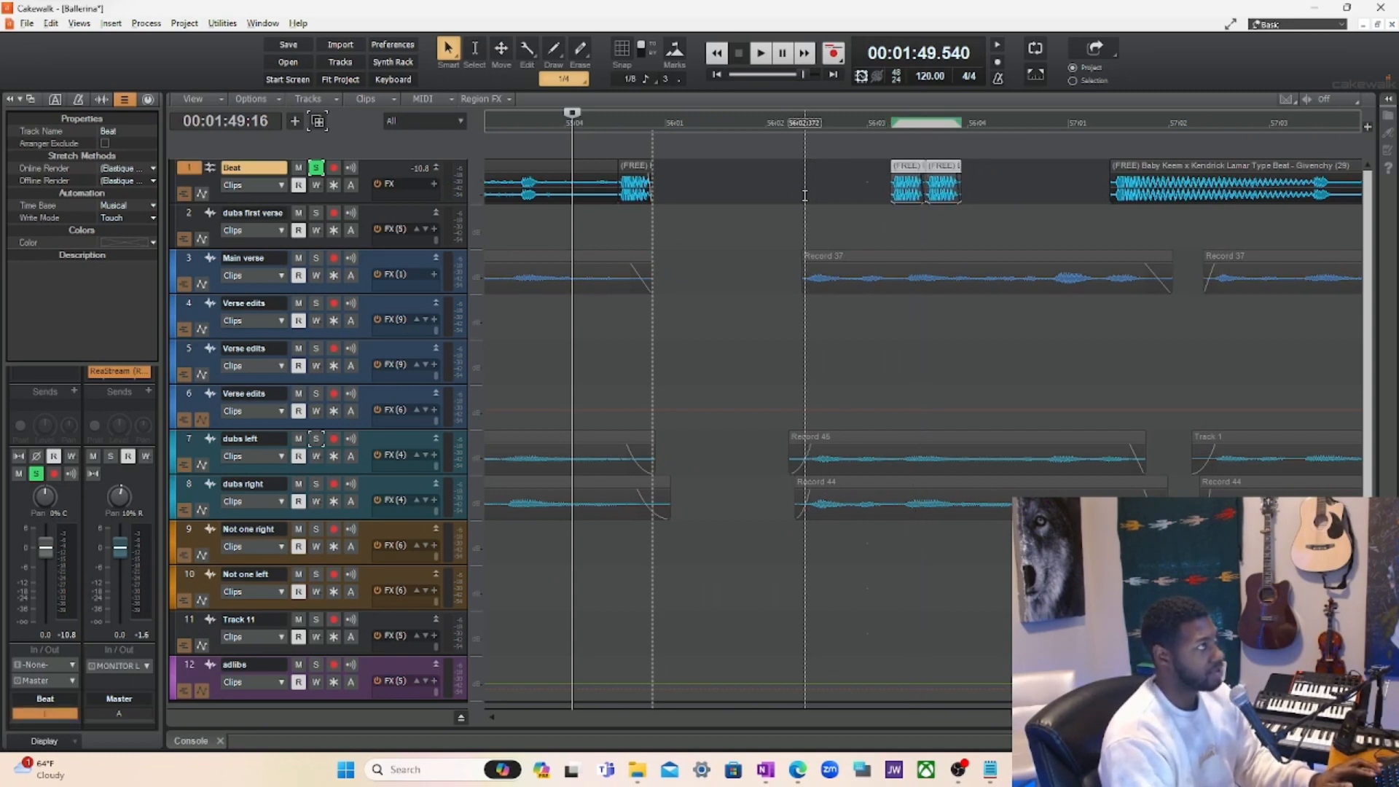
{"action": "key", "text": "ctrl+z"}
{"action": "key", "text": "ctrl+z"}
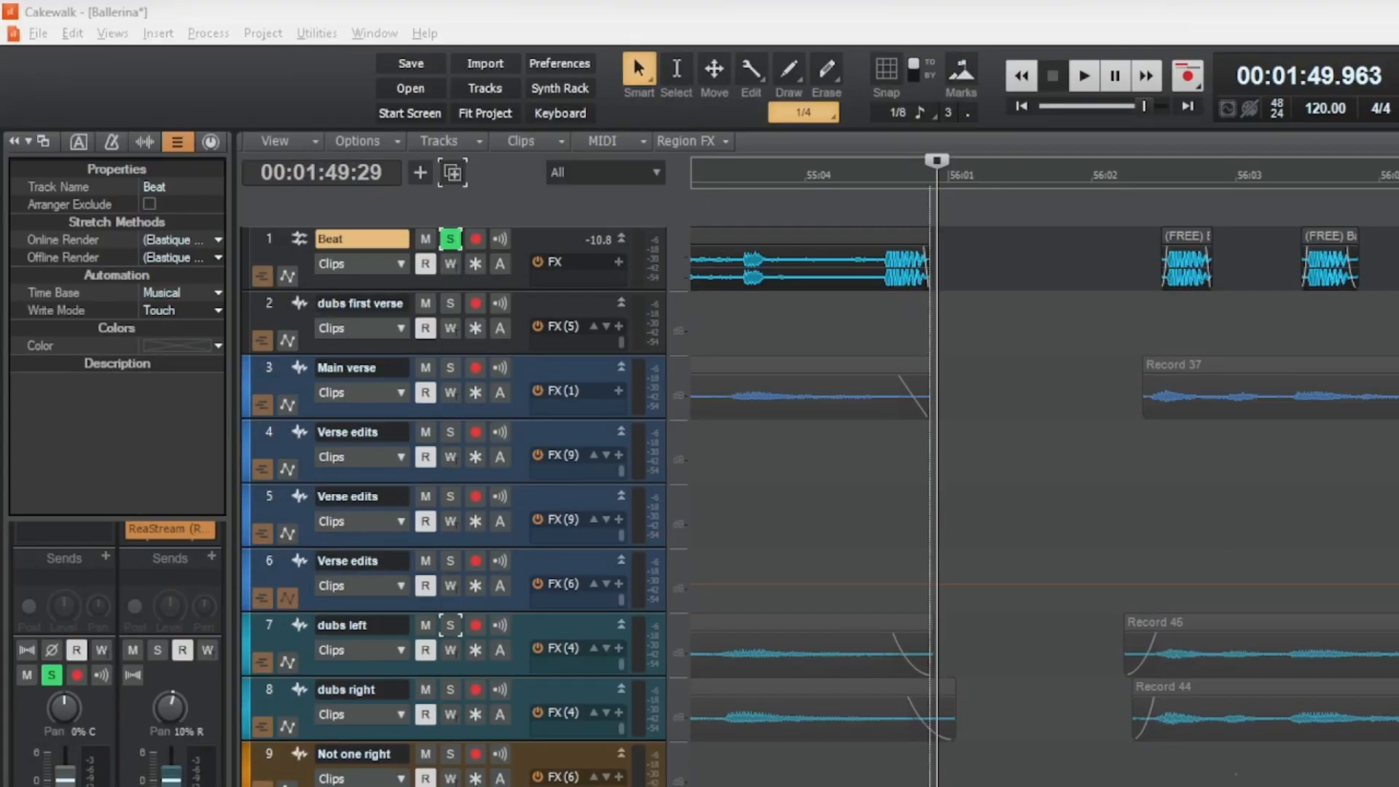
Display the vertical grid lines in front of clips in the track view.
{"action": "left_click", "coordinate": [306, 146]}
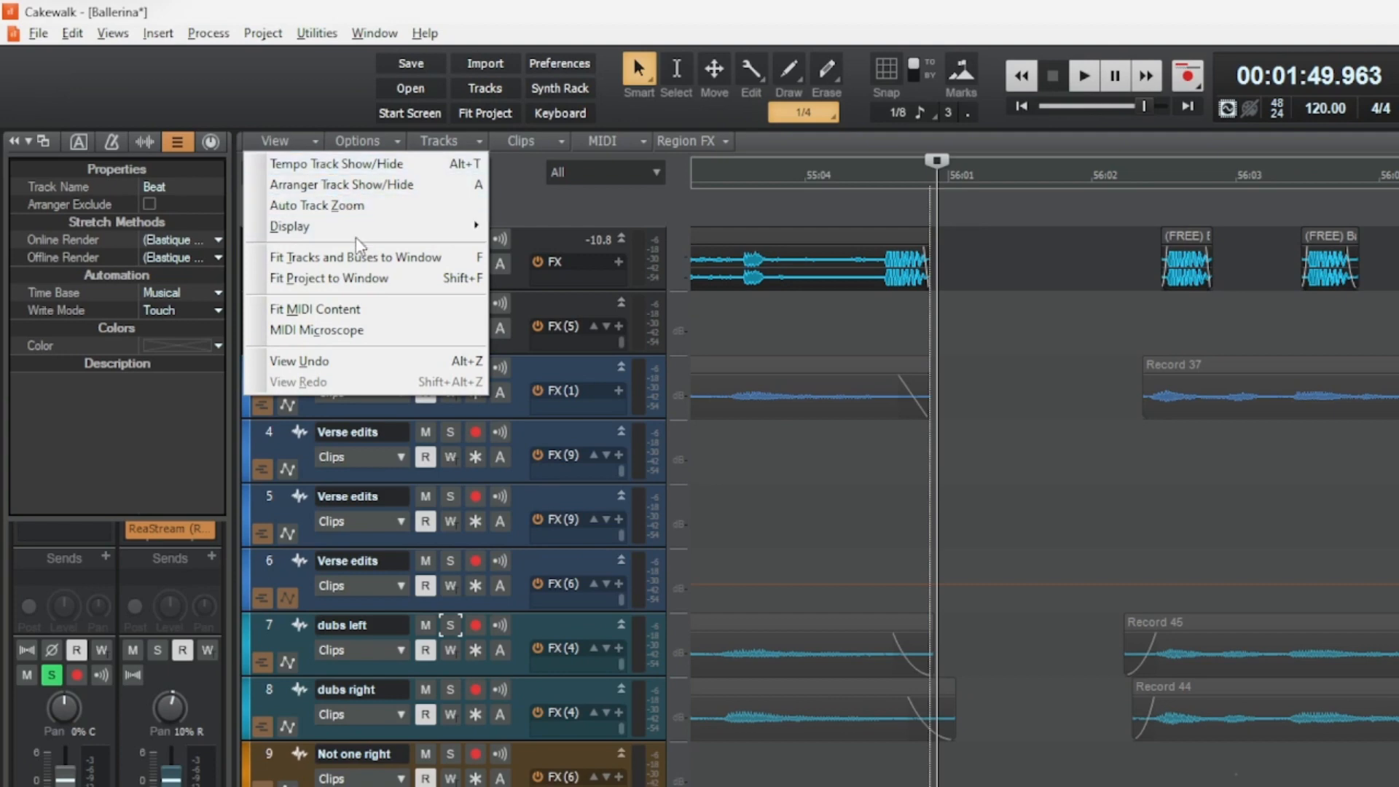
{"action": "mouse_move", "coordinate": [360, 227]}
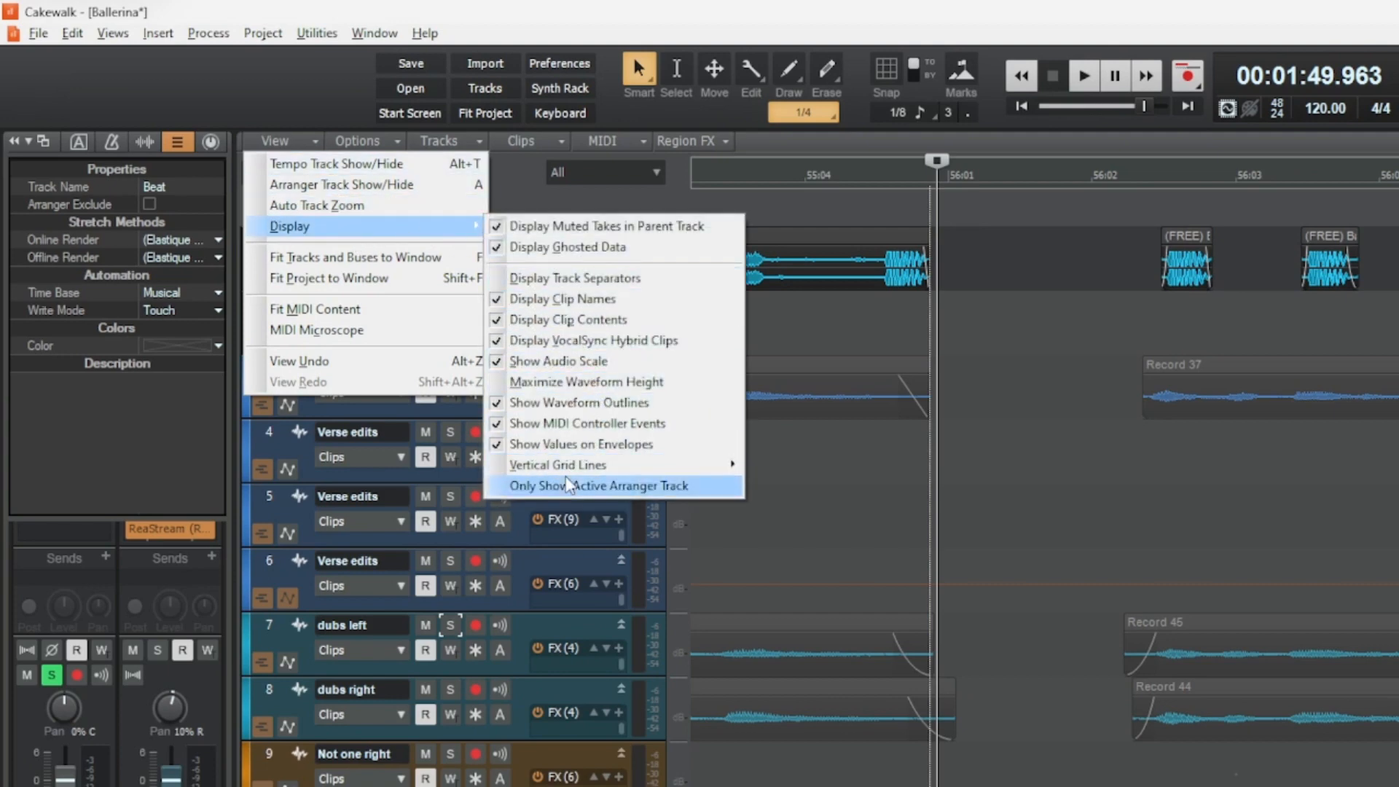
{"action": "mouse_move", "coordinate": [567, 477]}
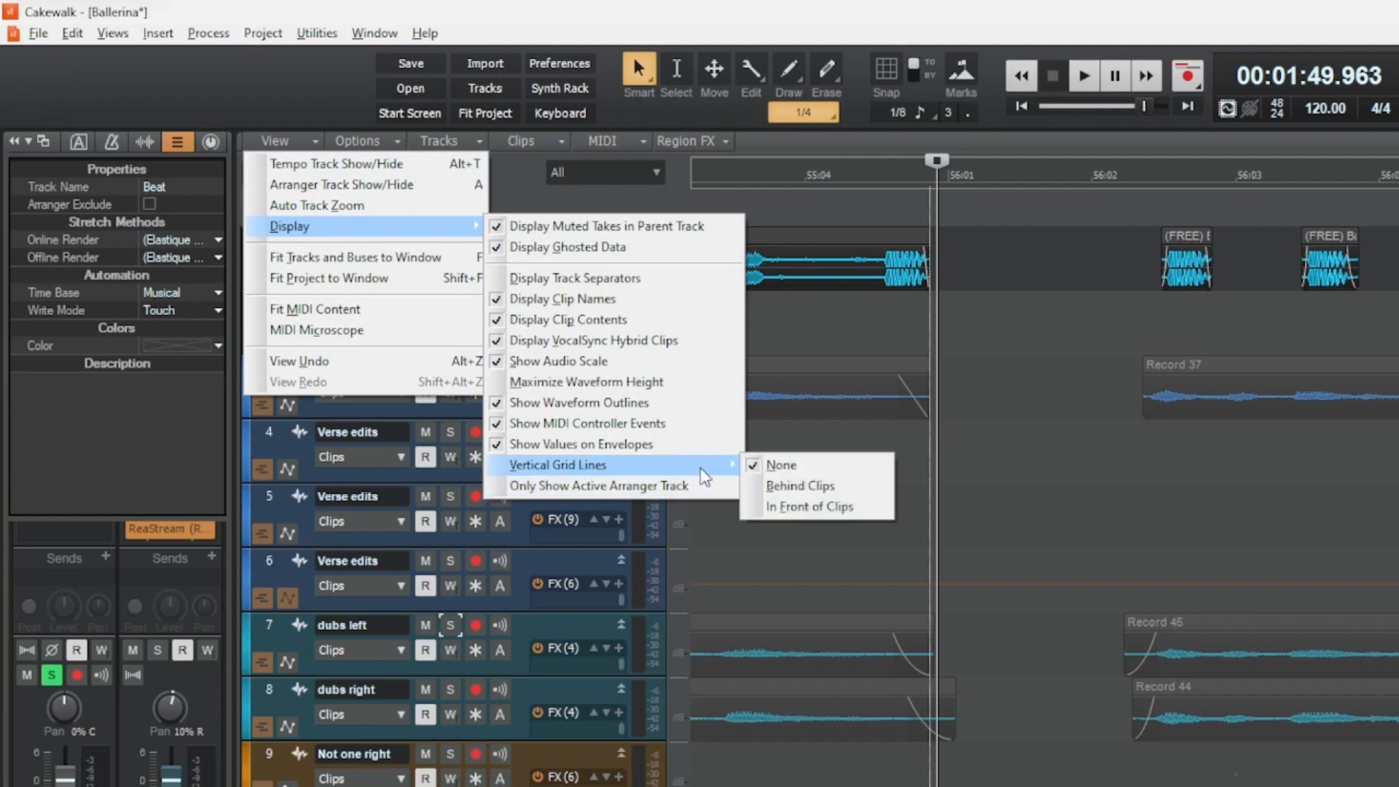
{"action": "left_click", "coordinate": [794, 506]}
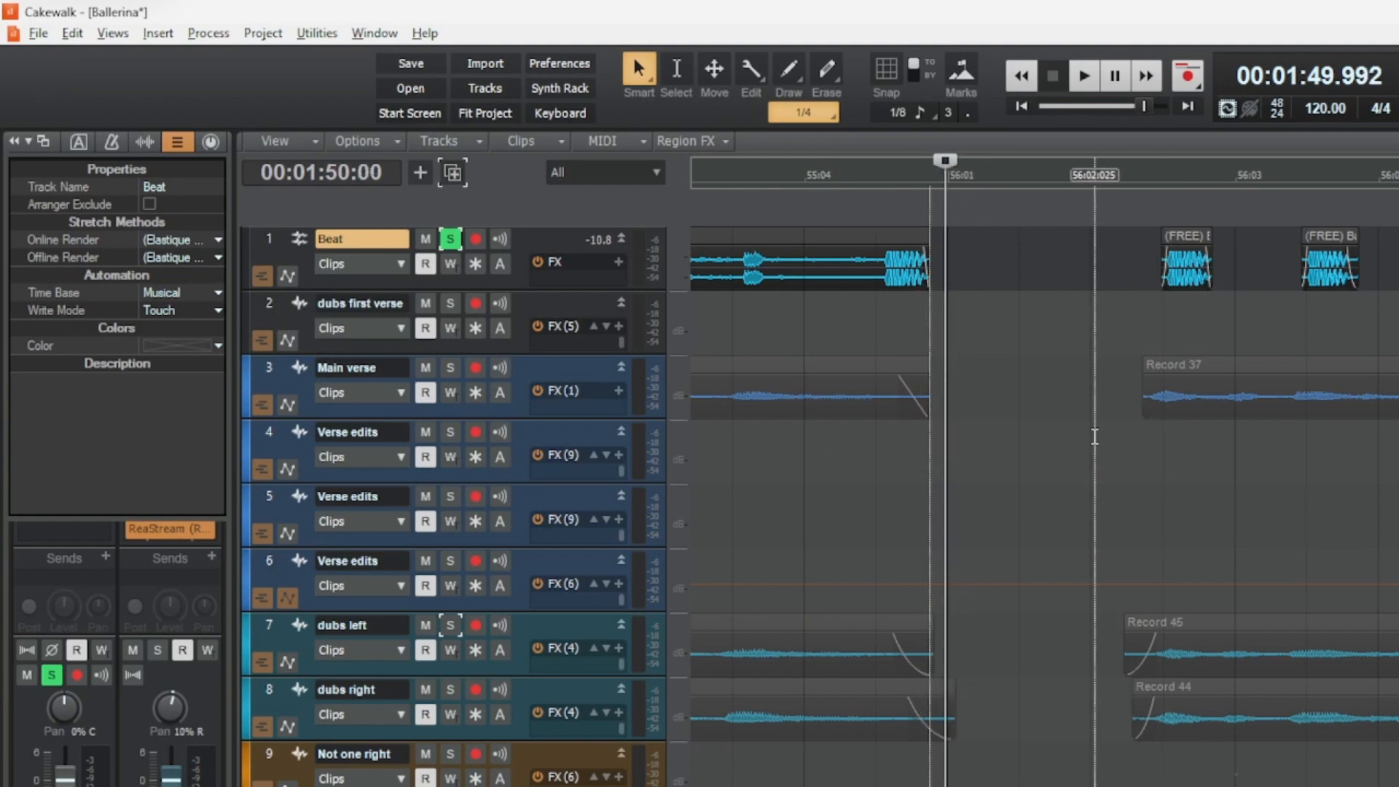
Try the 1/16 and whole-note snap resolutions, and enable snapping at 1/16.
{"action": "left_click", "coordinate": [899, 113]}
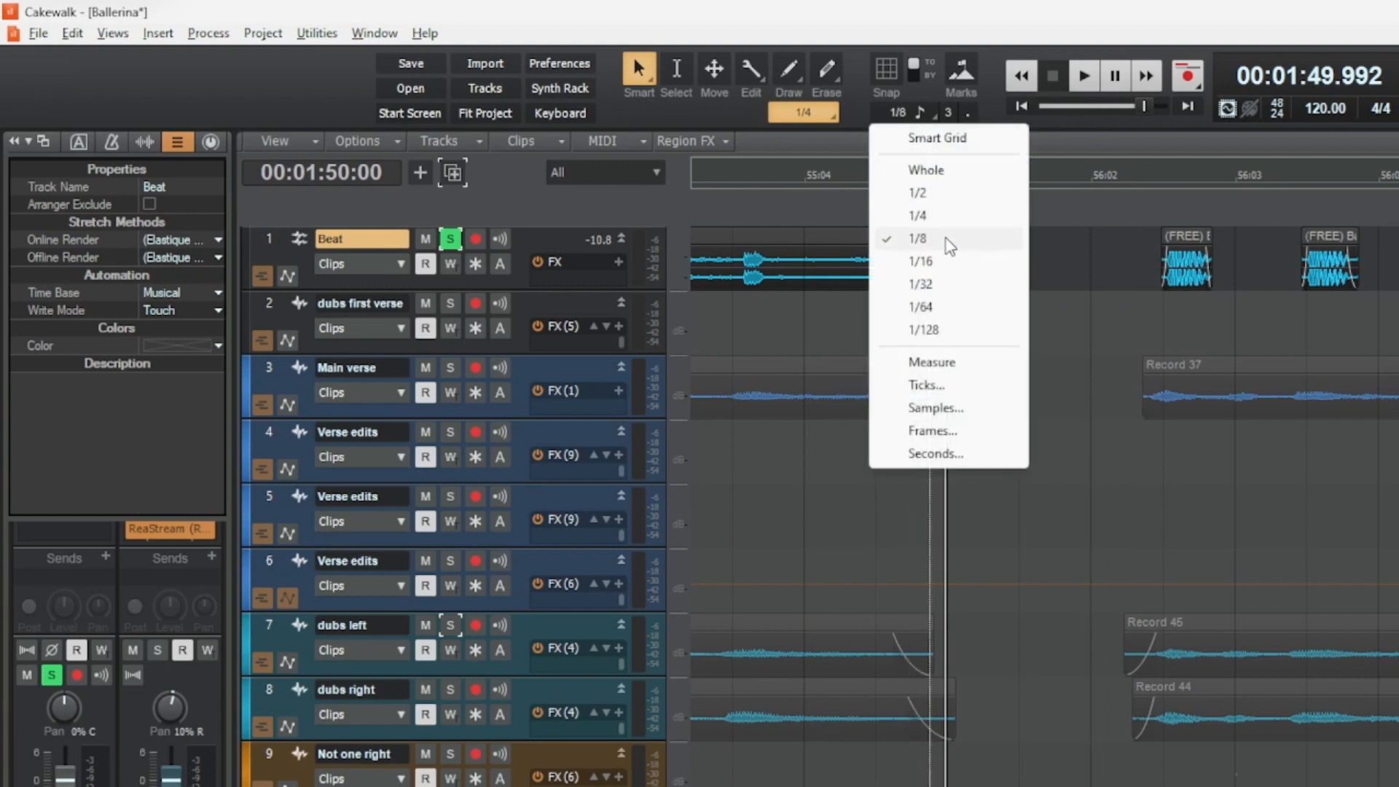
{"action": "left_click", "coordinate": [920, 261]}
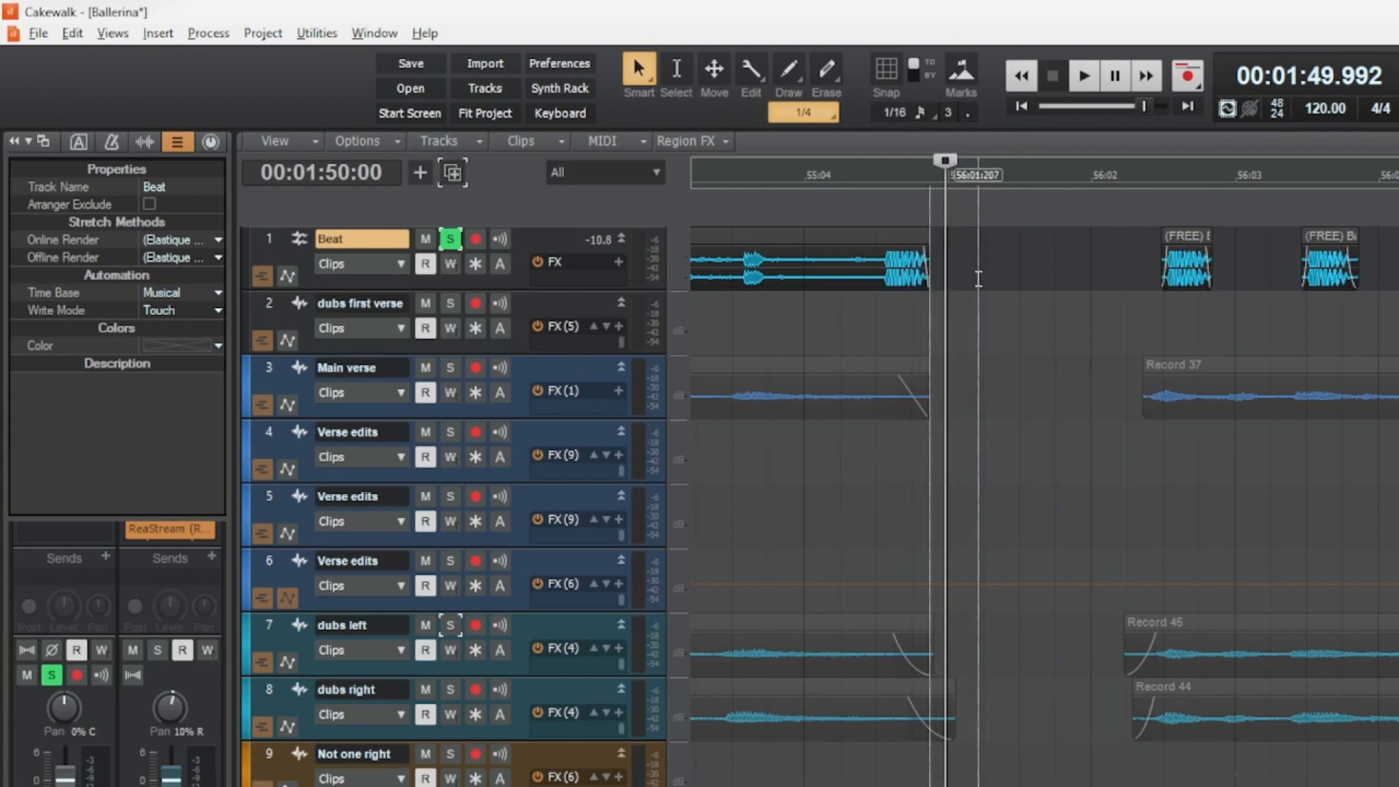
{"action": "left_click", "coordinate": [895, 113]}
{"action": "left_click", "coordinate": [956, 172]}
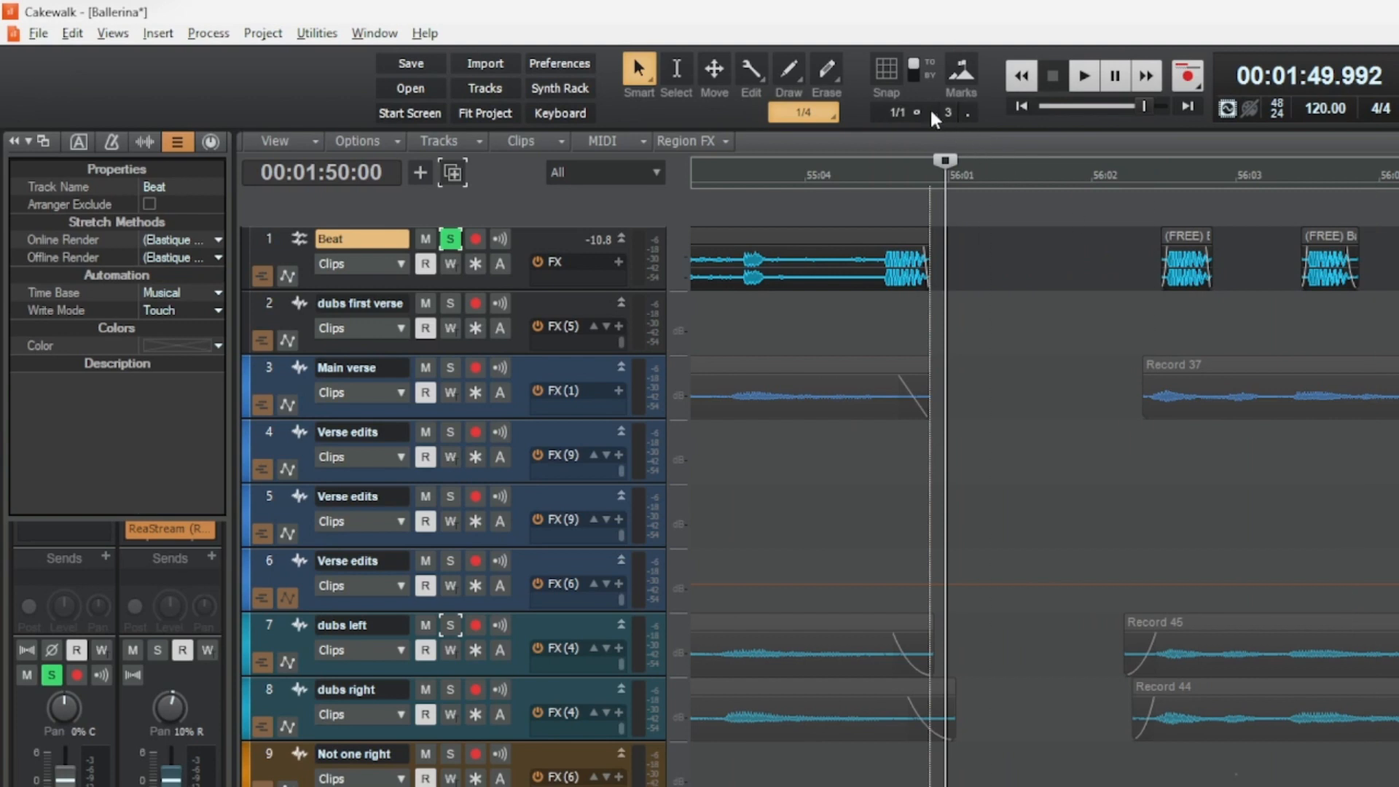
{"action": "left_click", "coordinate": [911, 119]}
{"action": "left_click", "coordinate": [920, 262]}
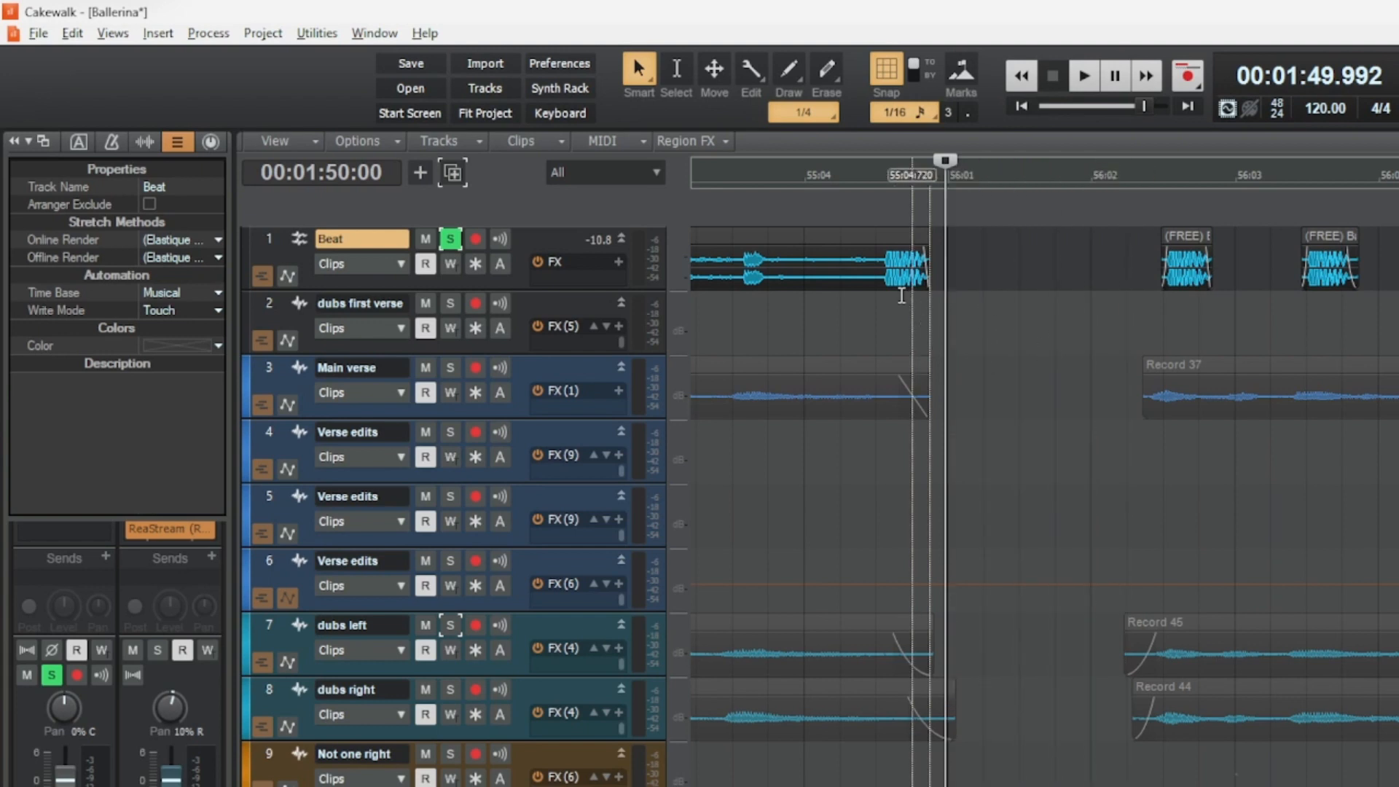
Split the Beat clip at 00:01:49:23 and move its short end piece onto the dubs first verse track, between 56:01 and 56:02.
{"action": "left_click", "coordinate": [879, 310]}
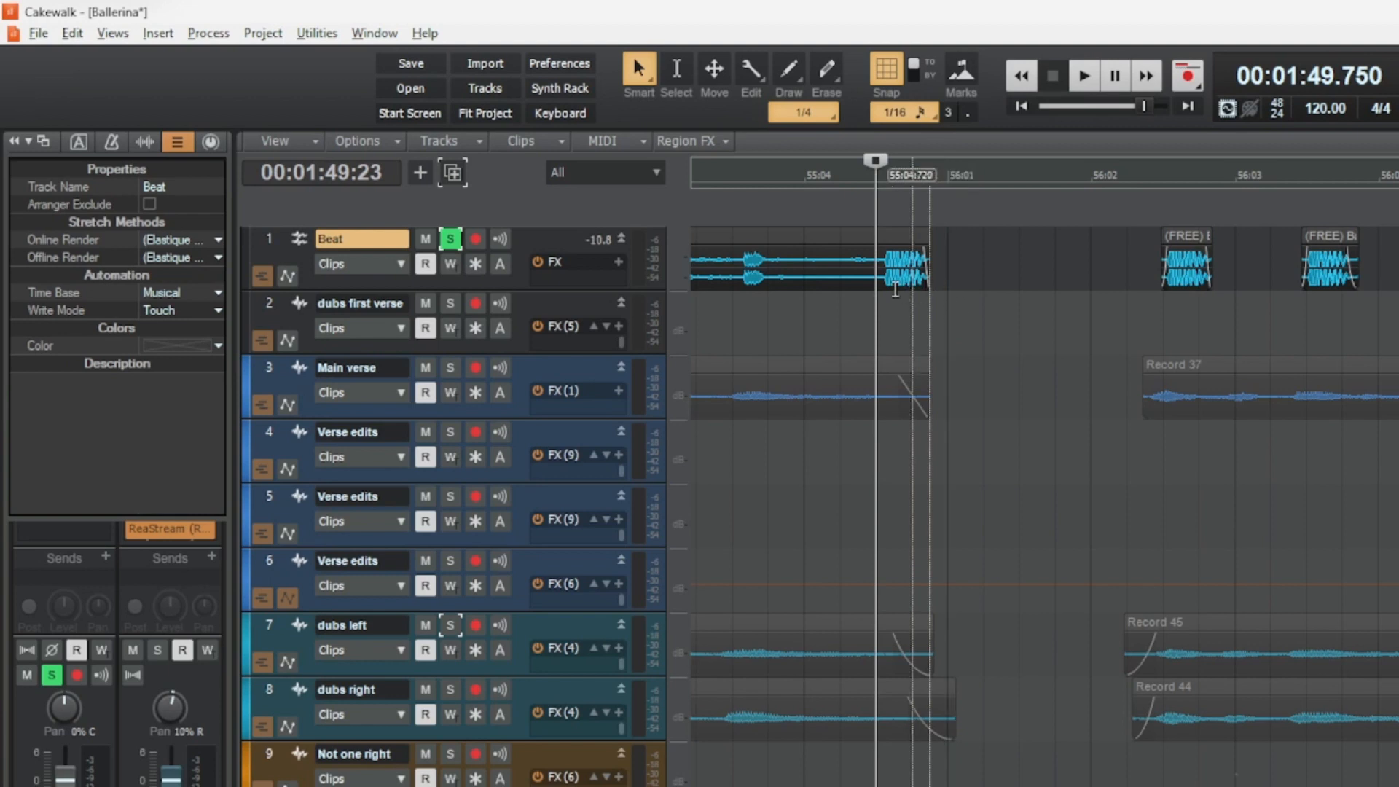
{"action": "left_click", "coordinate": [883, 277]}
{"action": "key", "text": "s"}
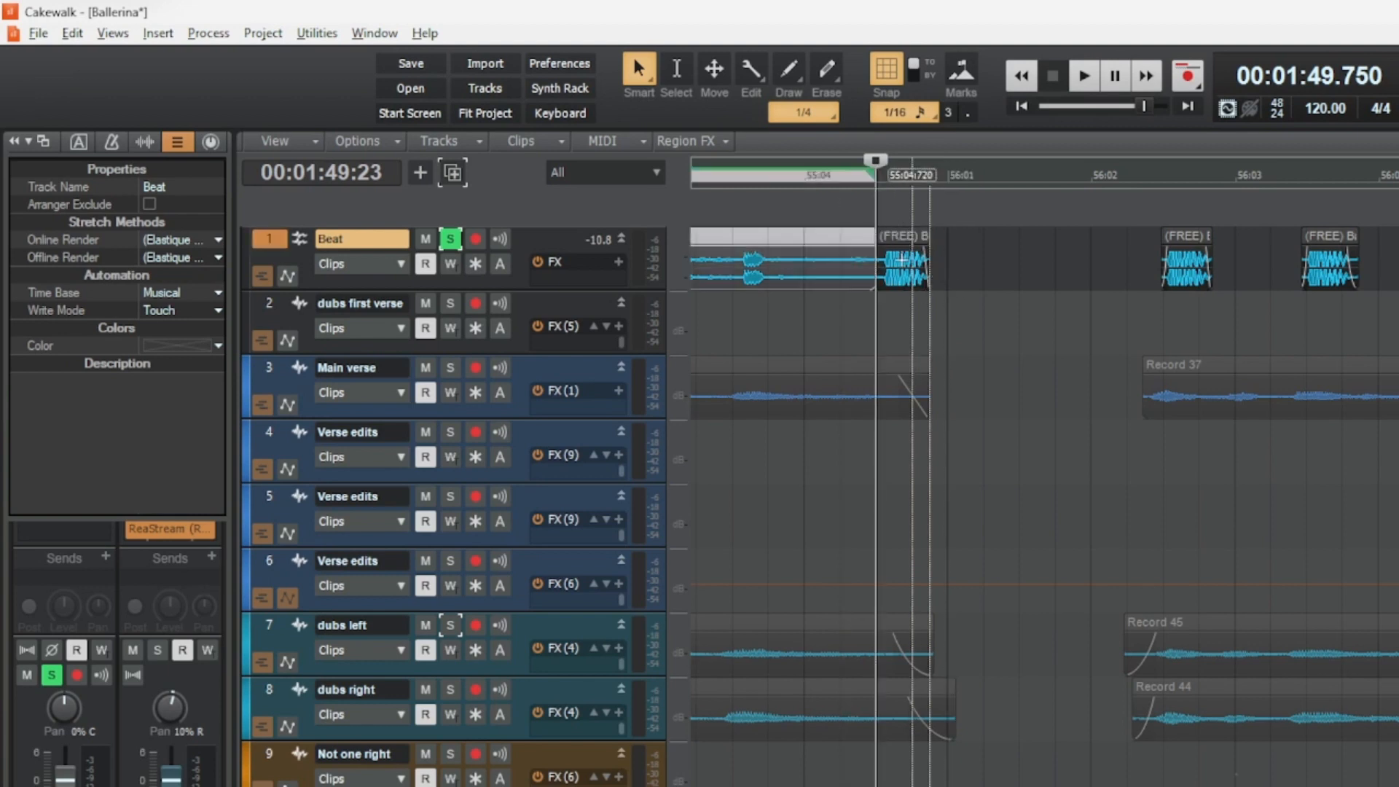
{"action": "left_click", "coordinate": [898, 248]}
{"action": "left_click_drag", "start_coordinate": [896, 246], "coordinate": [1019, 289]}
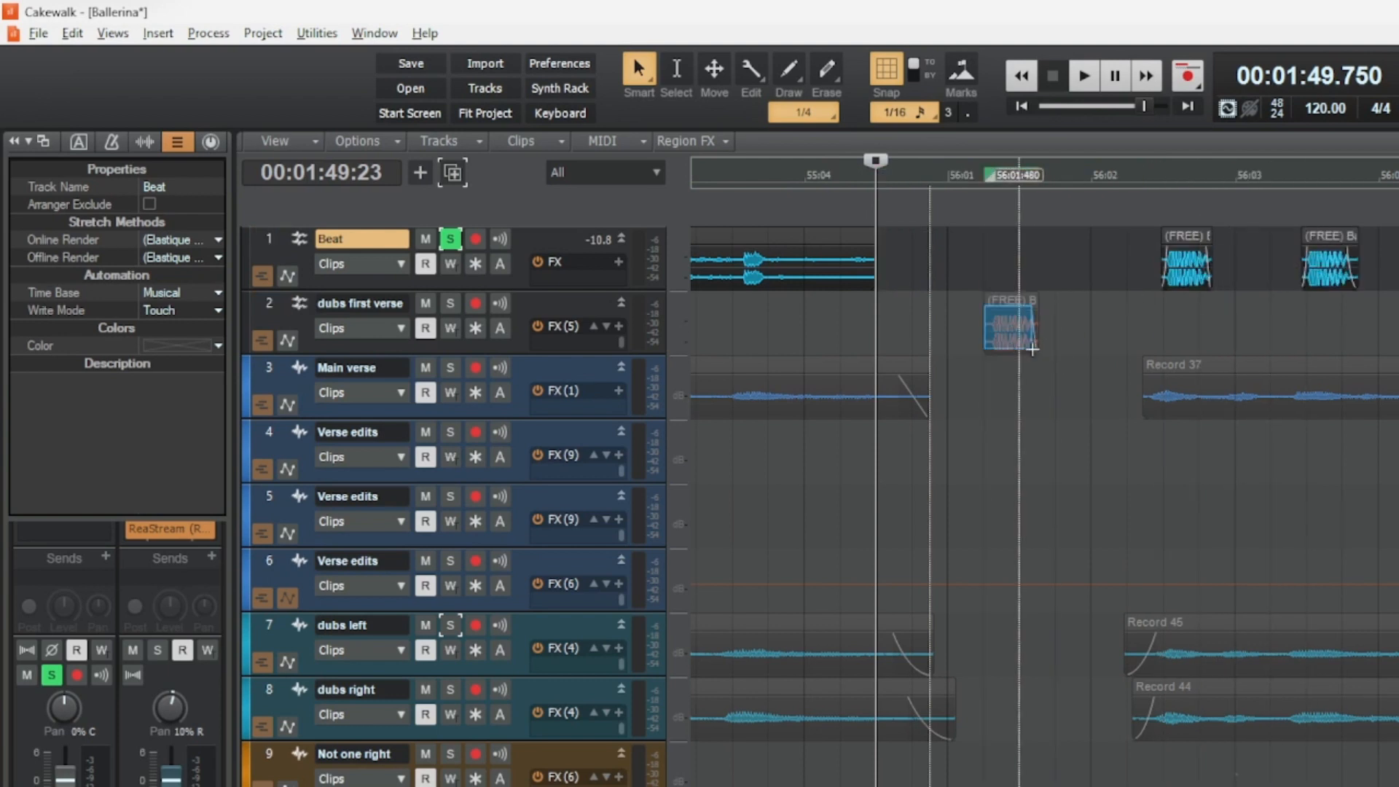
{"action": "mouse_move", "coordinate": [1035, 341]}
{"action": "left_mouse_down"}
{"action": "mouse_move", "coordinate": [1055, 341]}
{"action": "mouse_move", "coordinate": [984, 341]}
{"action": "mouse_move", "coordinate": [1055, 341]}
{"action": "left_mouse_up"}
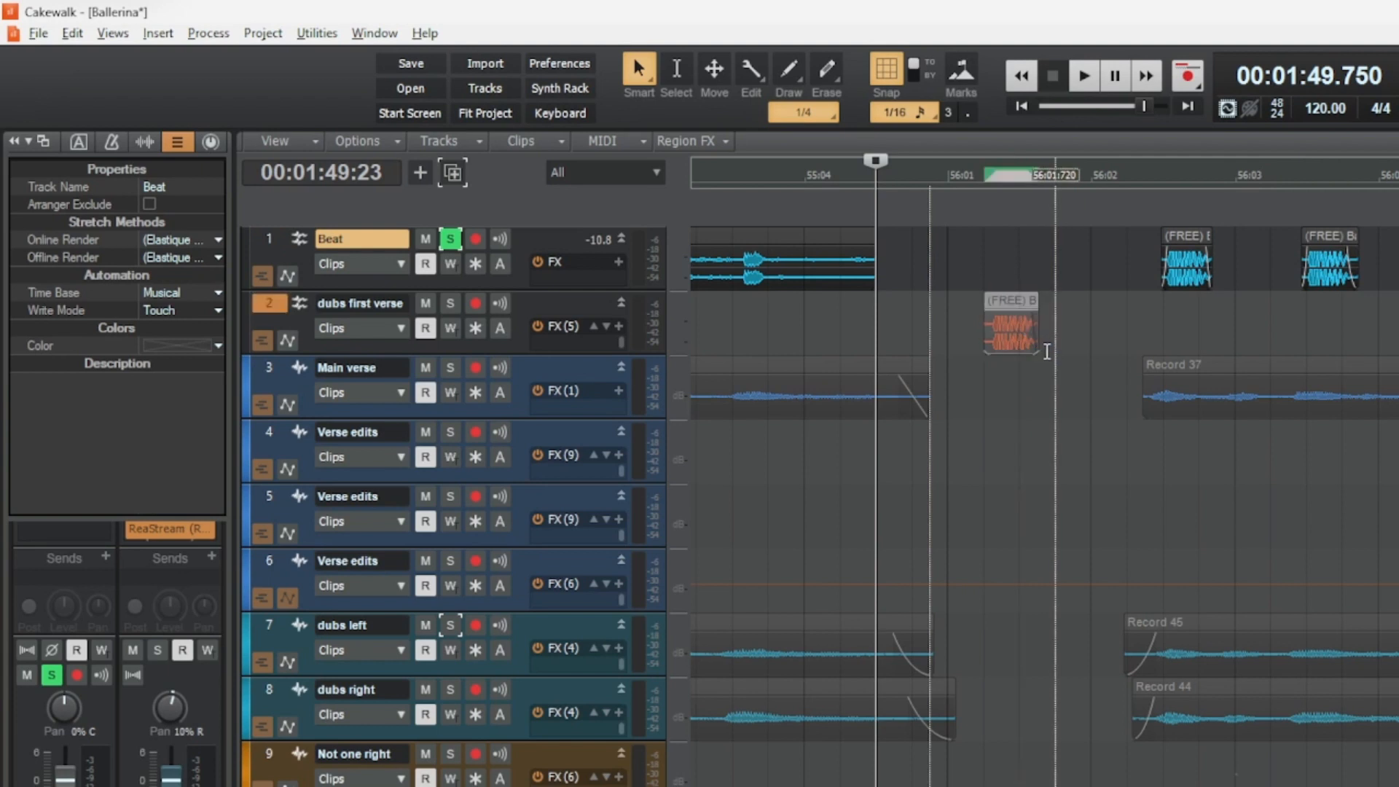
Undo the move of the short end piece of the Beat clip and play the Beat track from 00:01:49:11.
{"action": "key", "text": "ctrl+z"}
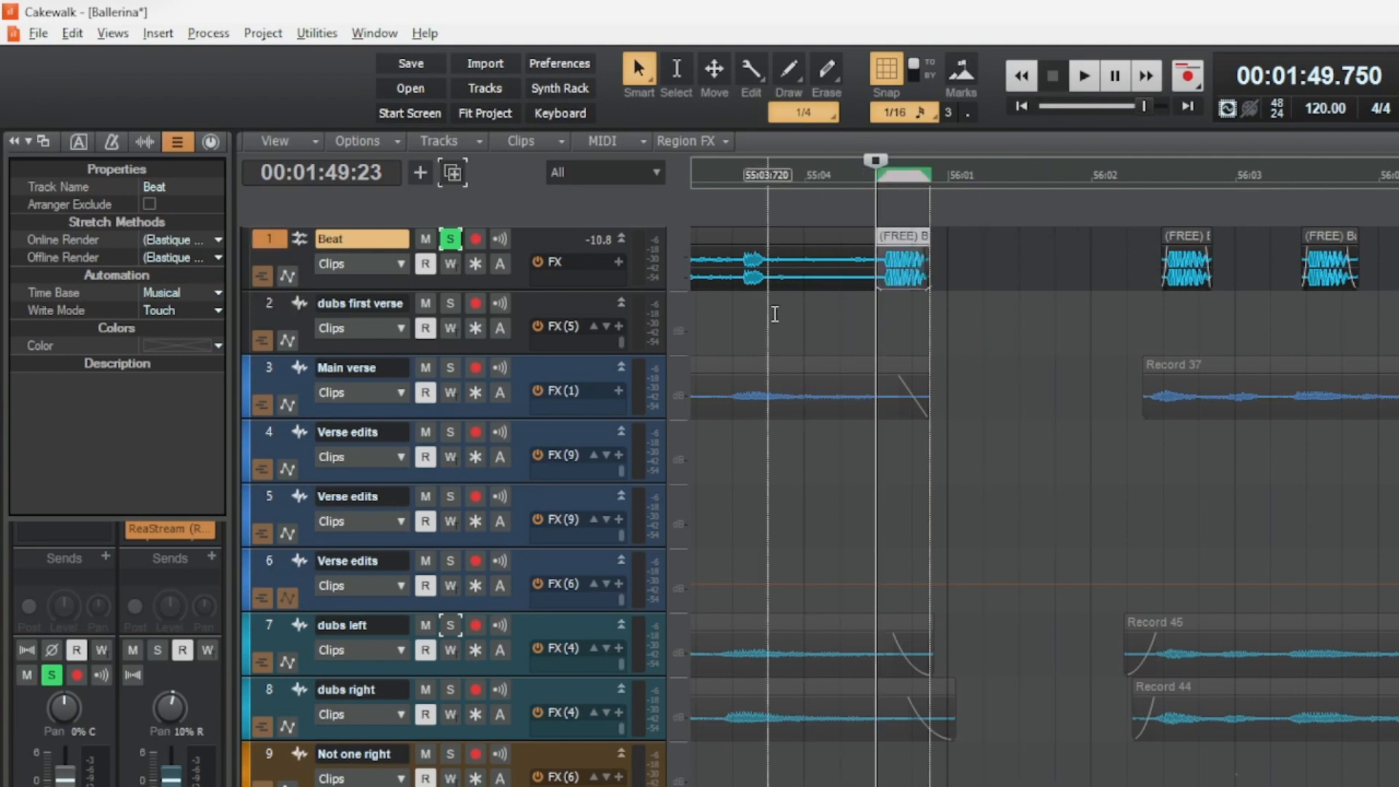
{"action": "left_click", "coordinate": [774, 313]}
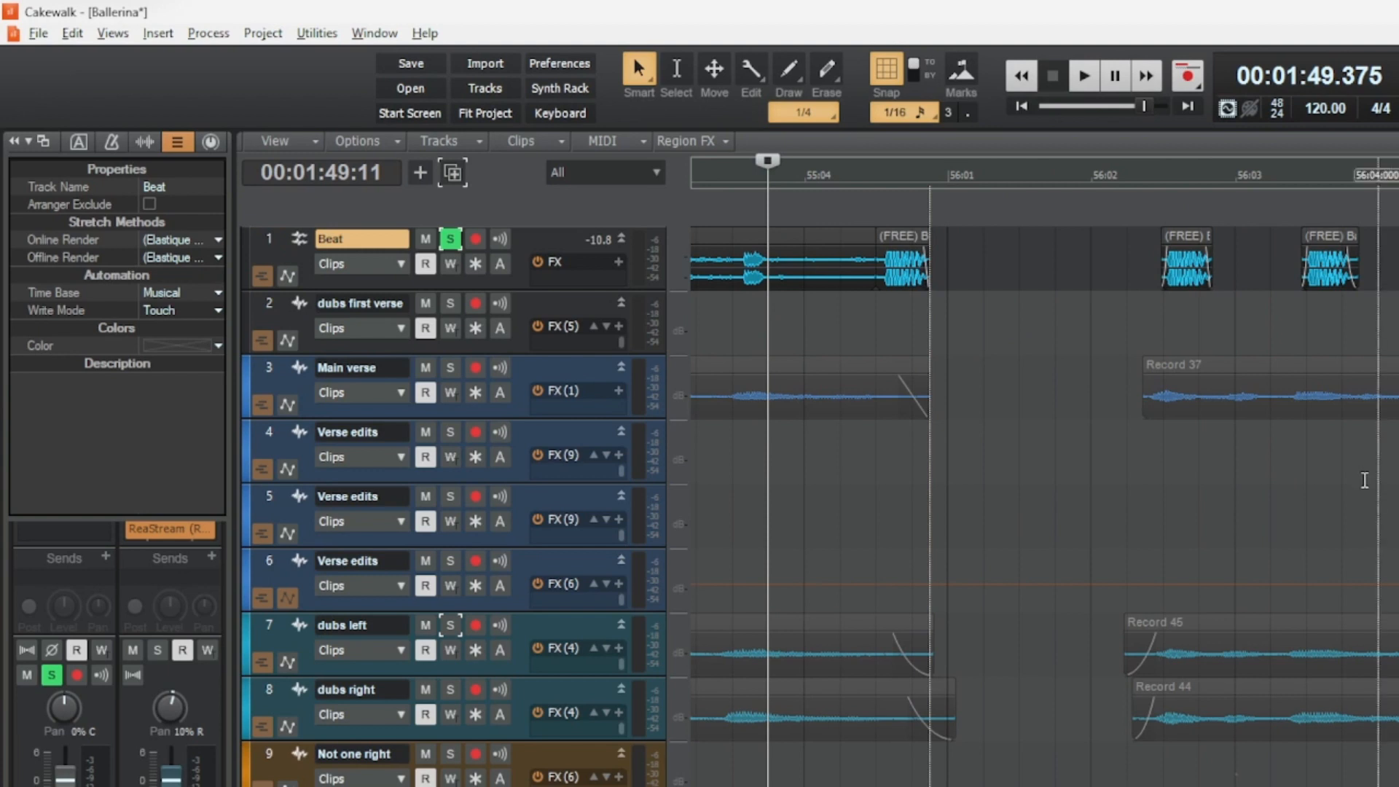
{"action": "scroll", "coordinate": [1367, 480], "scroll_direction": "down", "scroll_amount": 2}
{"action": "scroll", "coordinate": [1367, 481], "scroll_direction": "right", "scroll_amount": 1}
{"action": "key", "text": "space"}
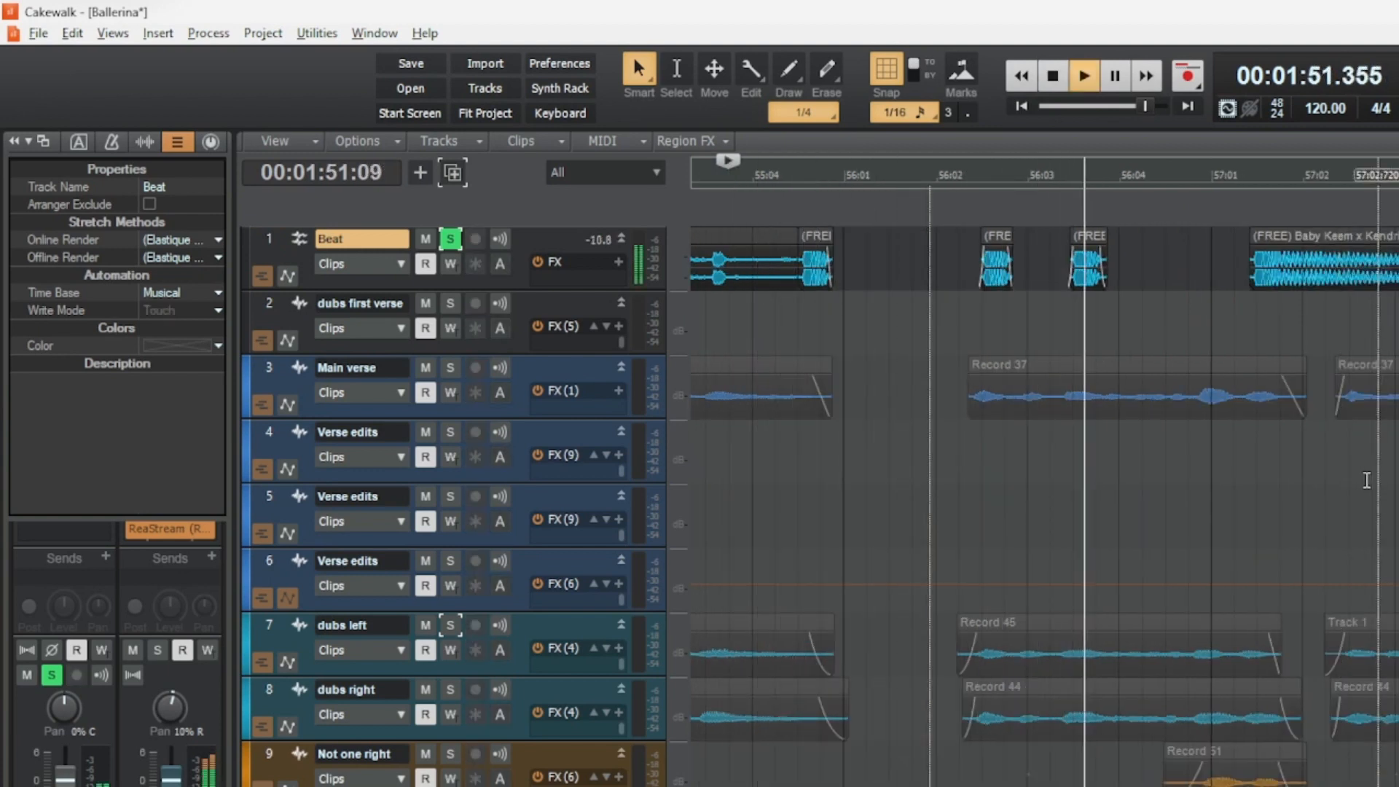
{"action": "key", "text": "space"}
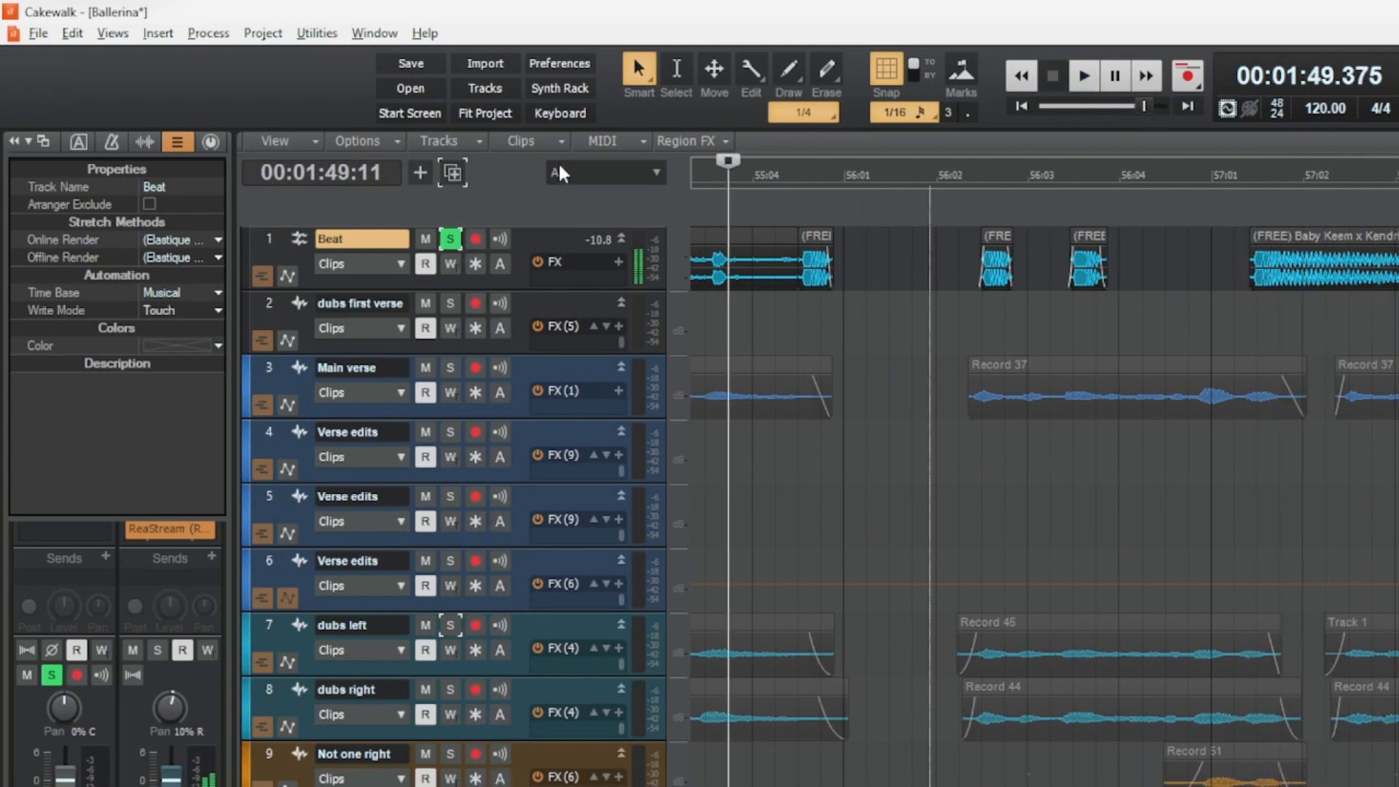
In Untitled Project7, import "[FREE] Kendrick Lamar Type Beat Words" from the Beats folder onto Track 1 and align it to the project start.
{"action": "key", "text": "alt+Tab"}
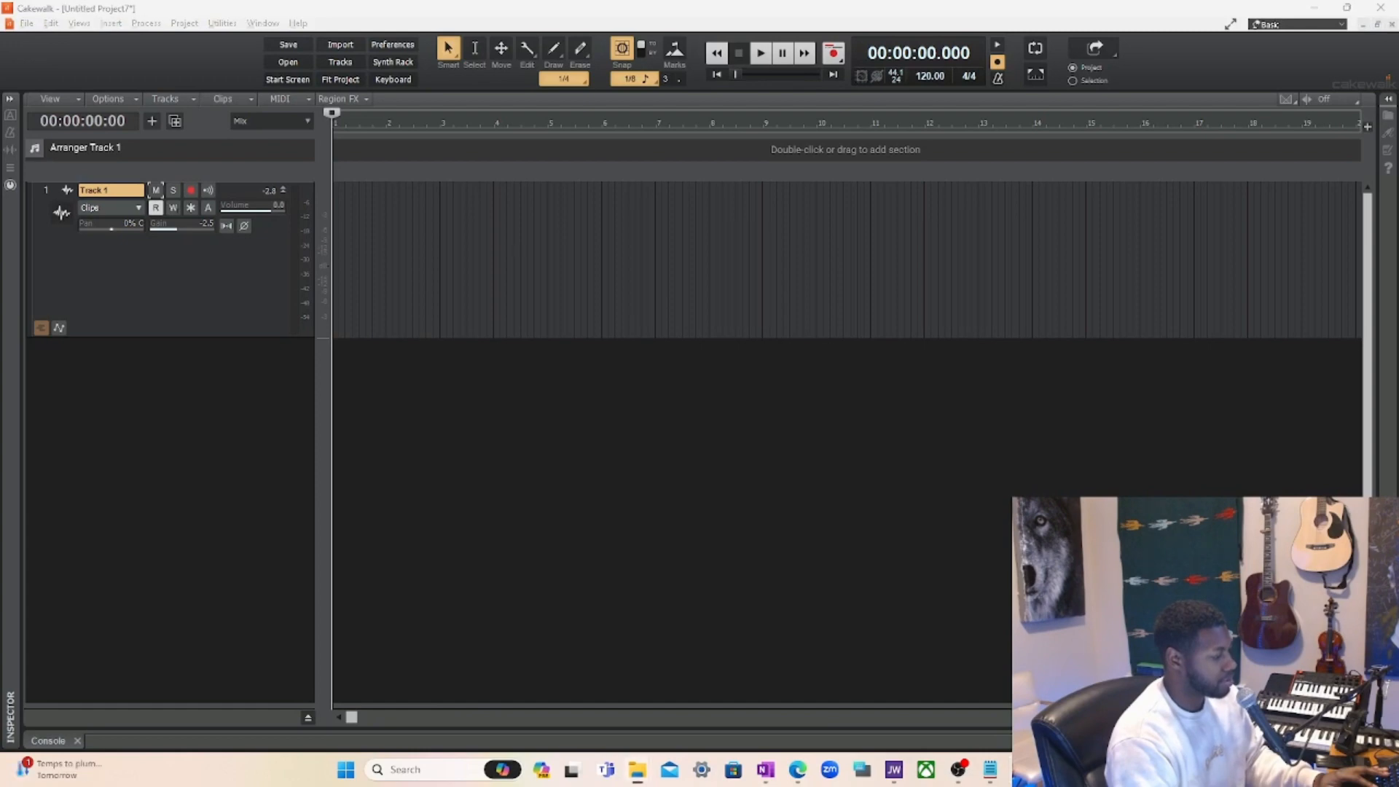
{"action": "left_click_drag", "start_coordinate": [801, 1], "coordinate": [752, 318]}
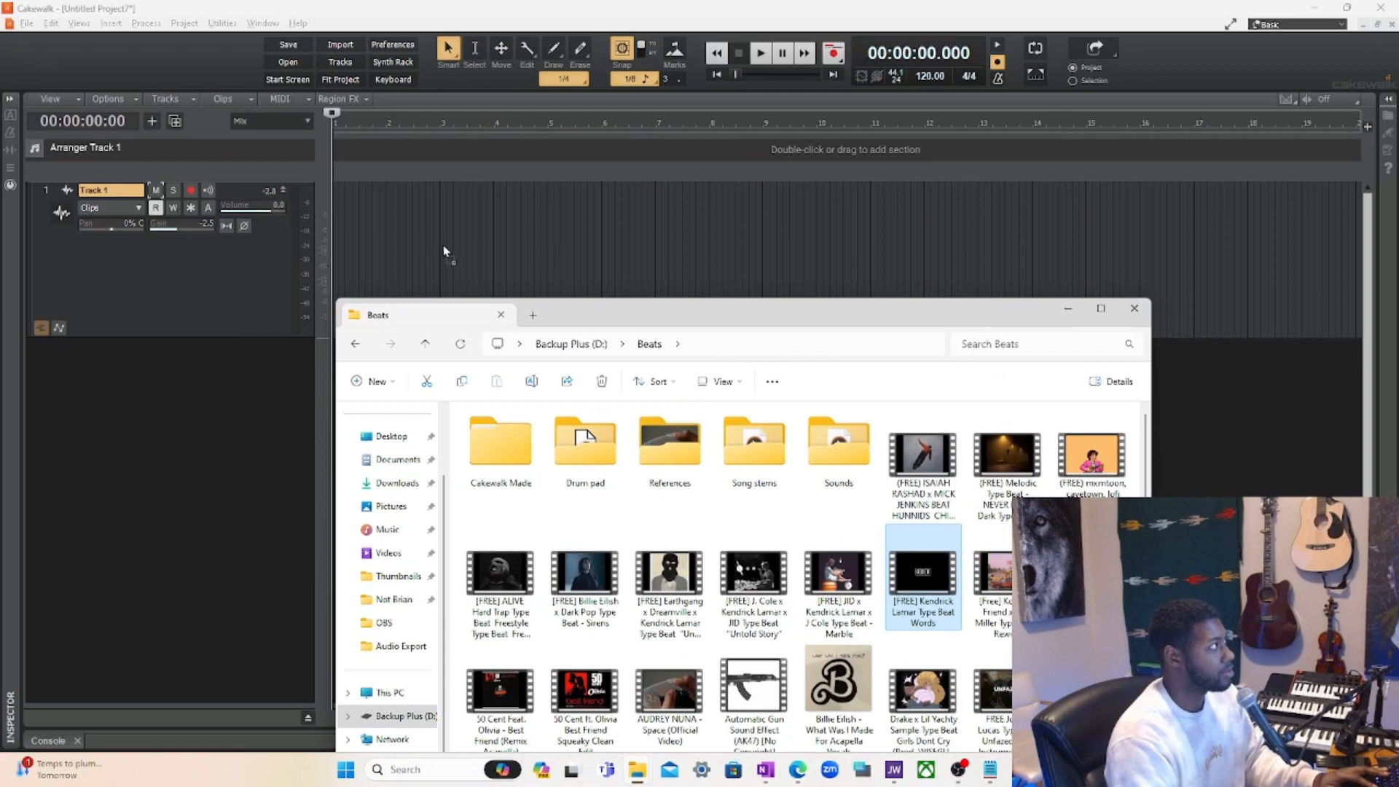
{"action": "left_click", "coordinate": [1067, 312]}
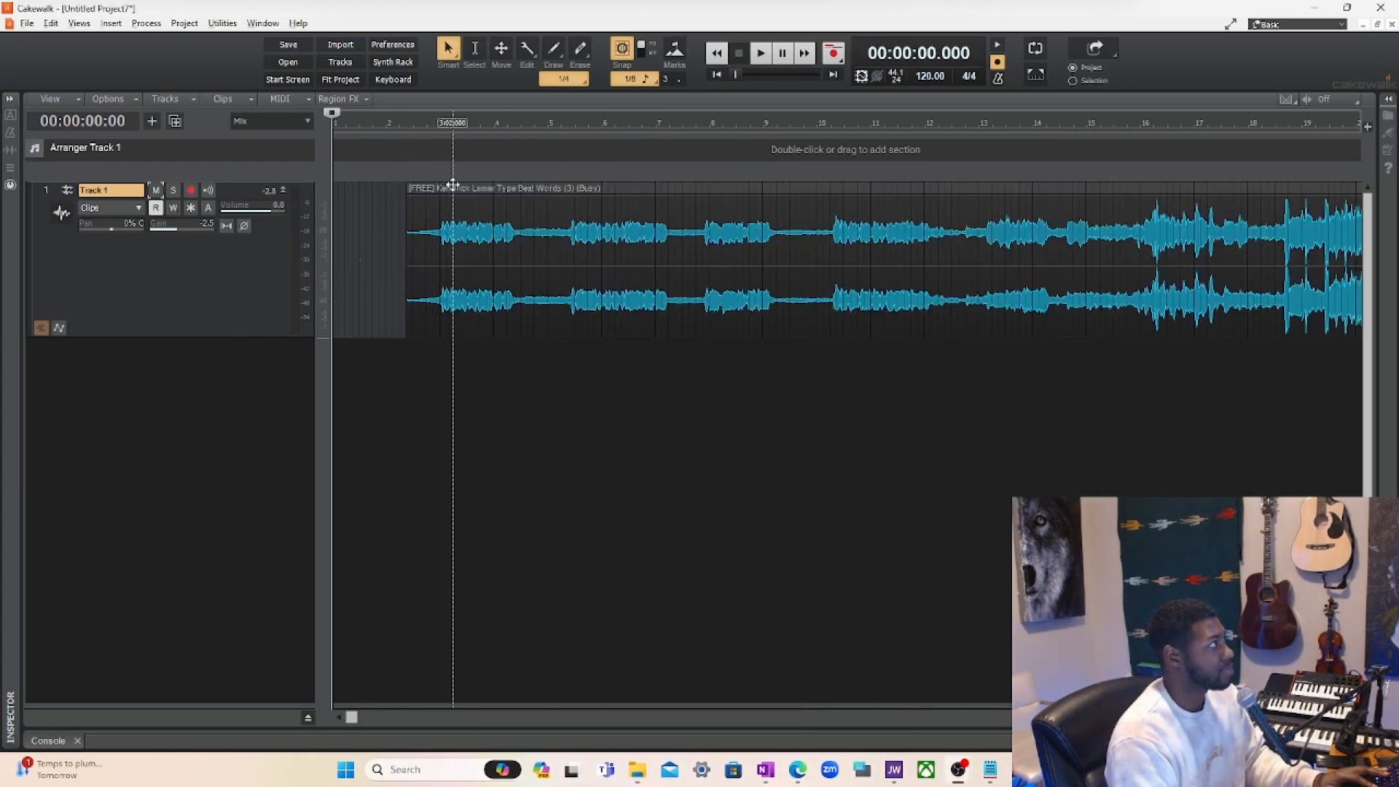
{"action": "left_click_drag", "start_coordinate": [452, 186], "coordinate": [379, 188]}
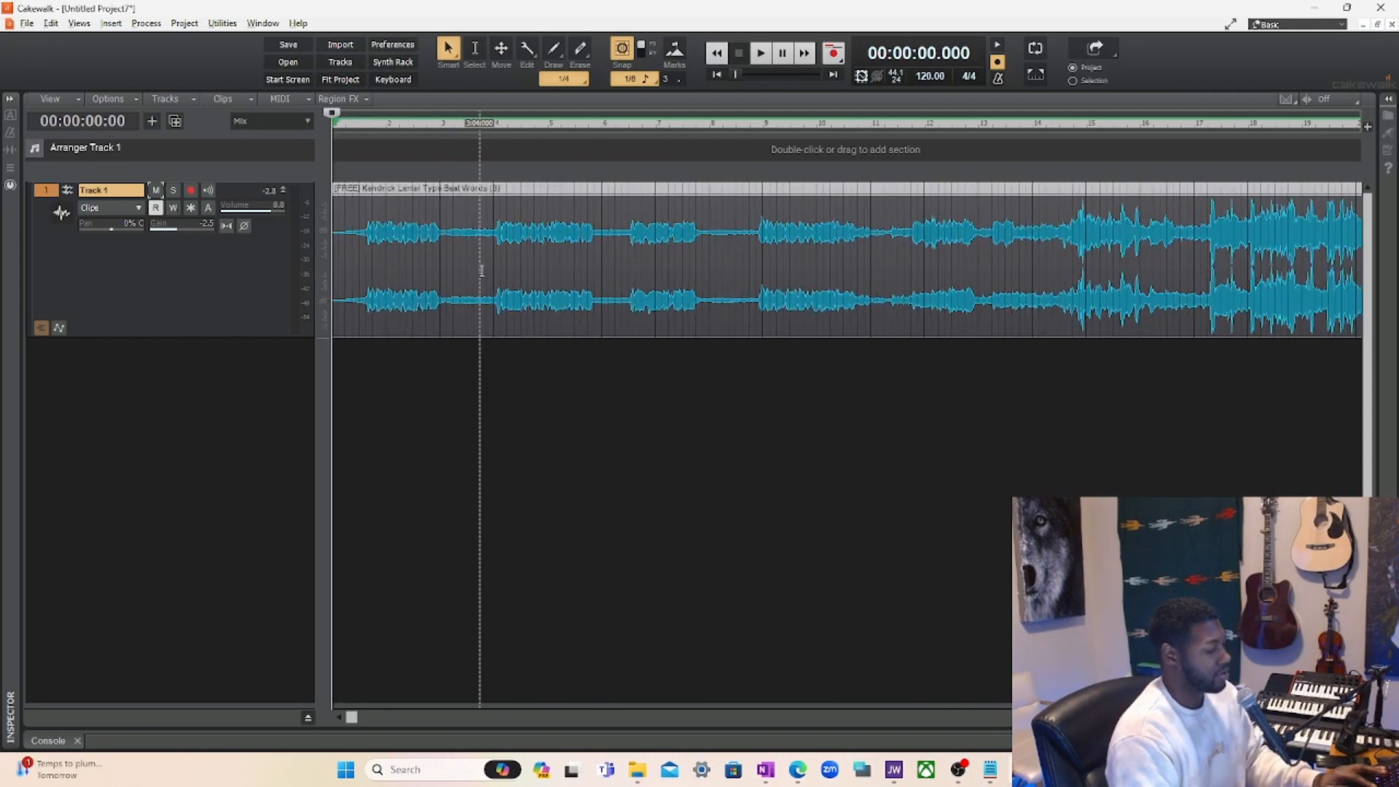
{"action": "scroll", "coordinate": [480, 267], "scroll_direction": "down", "scroll_amount": 1, "text": "ctrl"}
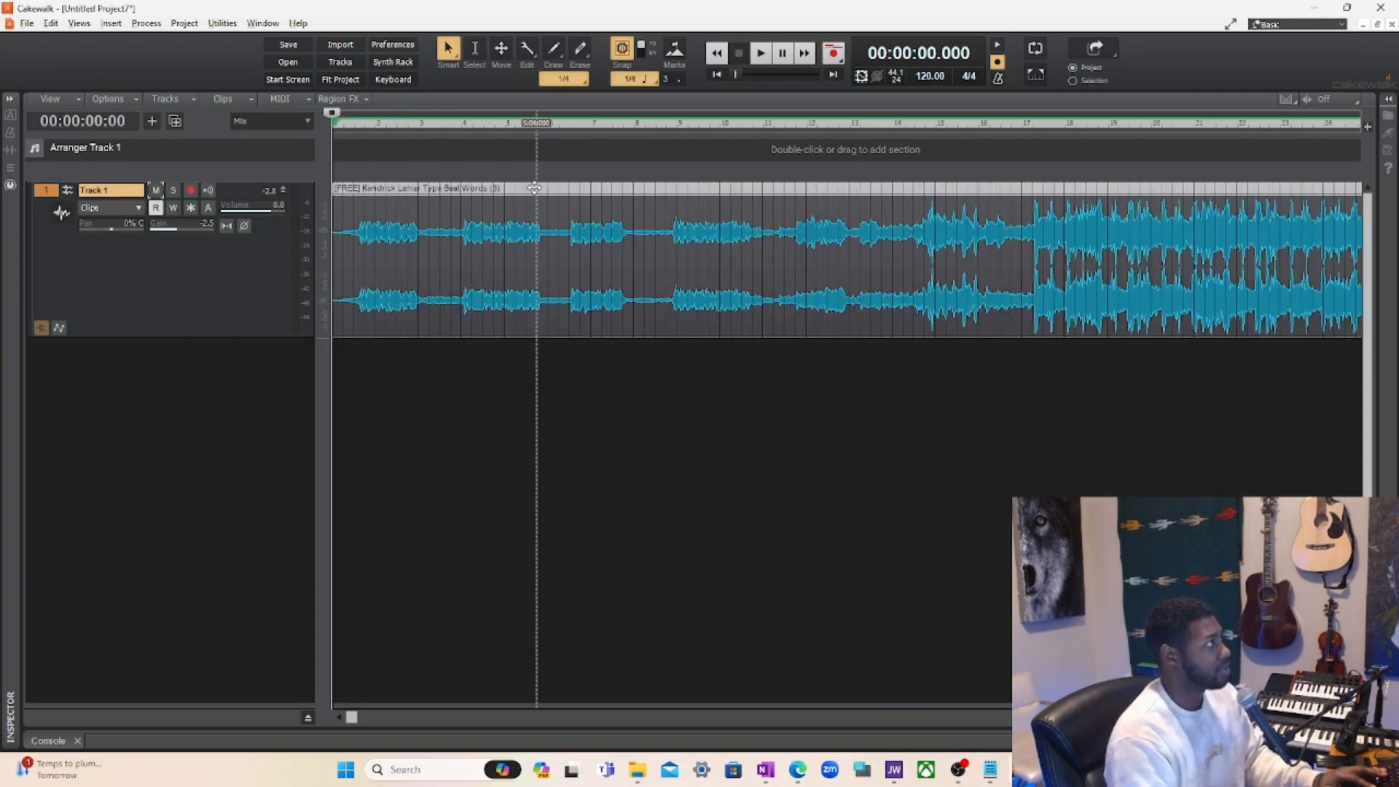
{"action": "scroll", "coordinate": [878, 350], "scroll_direction": "right", "scroll_amount": 3}
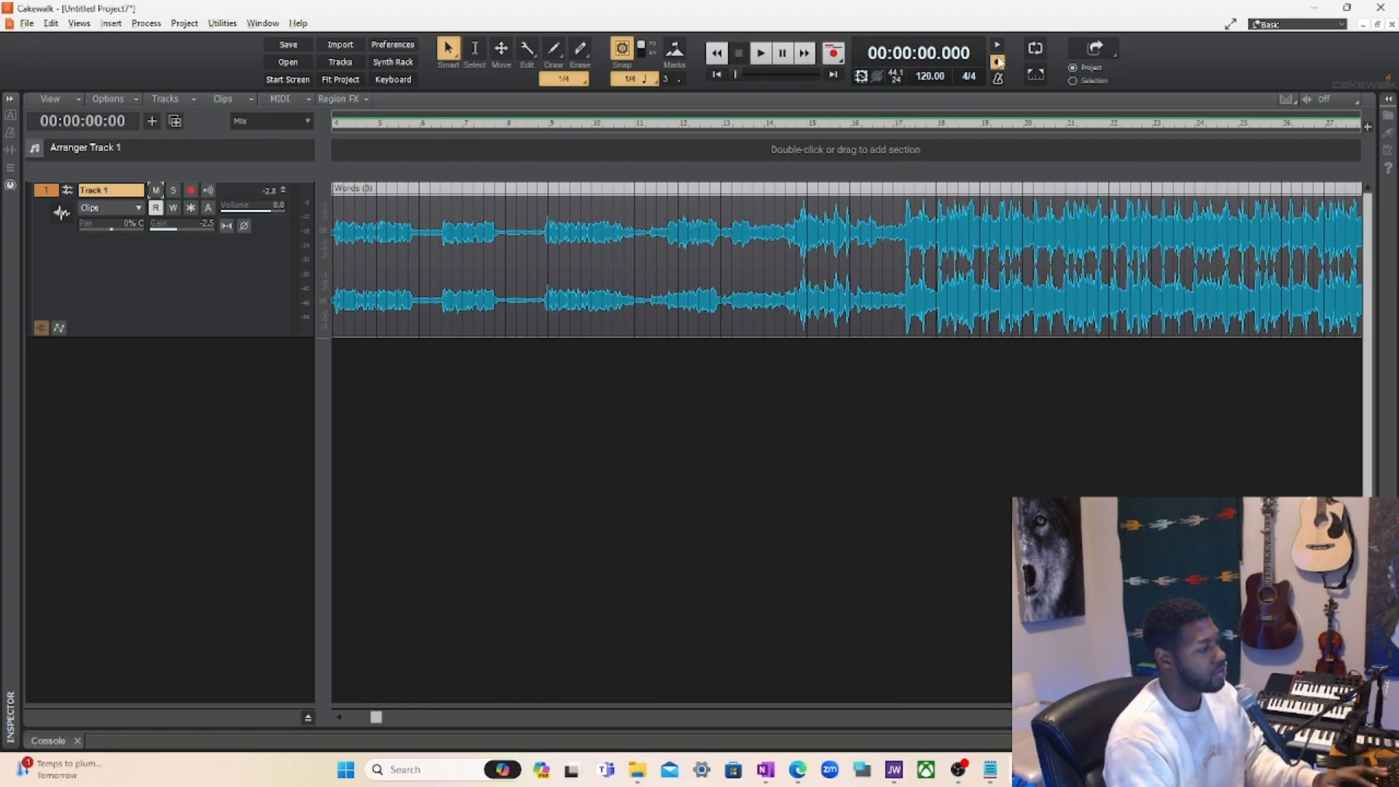
{"action": "scroll", "coordinate": [940, 332], "scroll_direction": "right", "scroll_amount": 2}
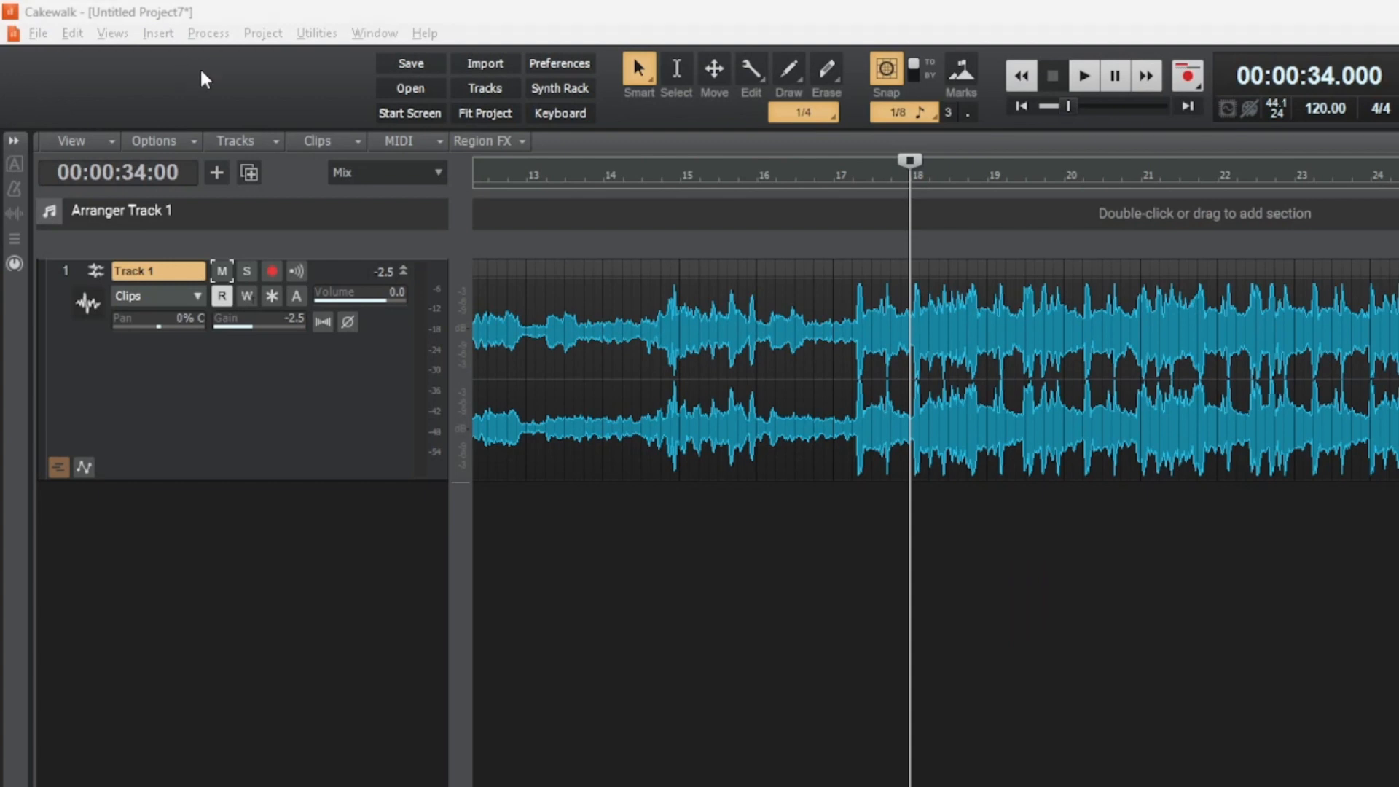
{"action": "left_click", "coordinate": [248, 34]}
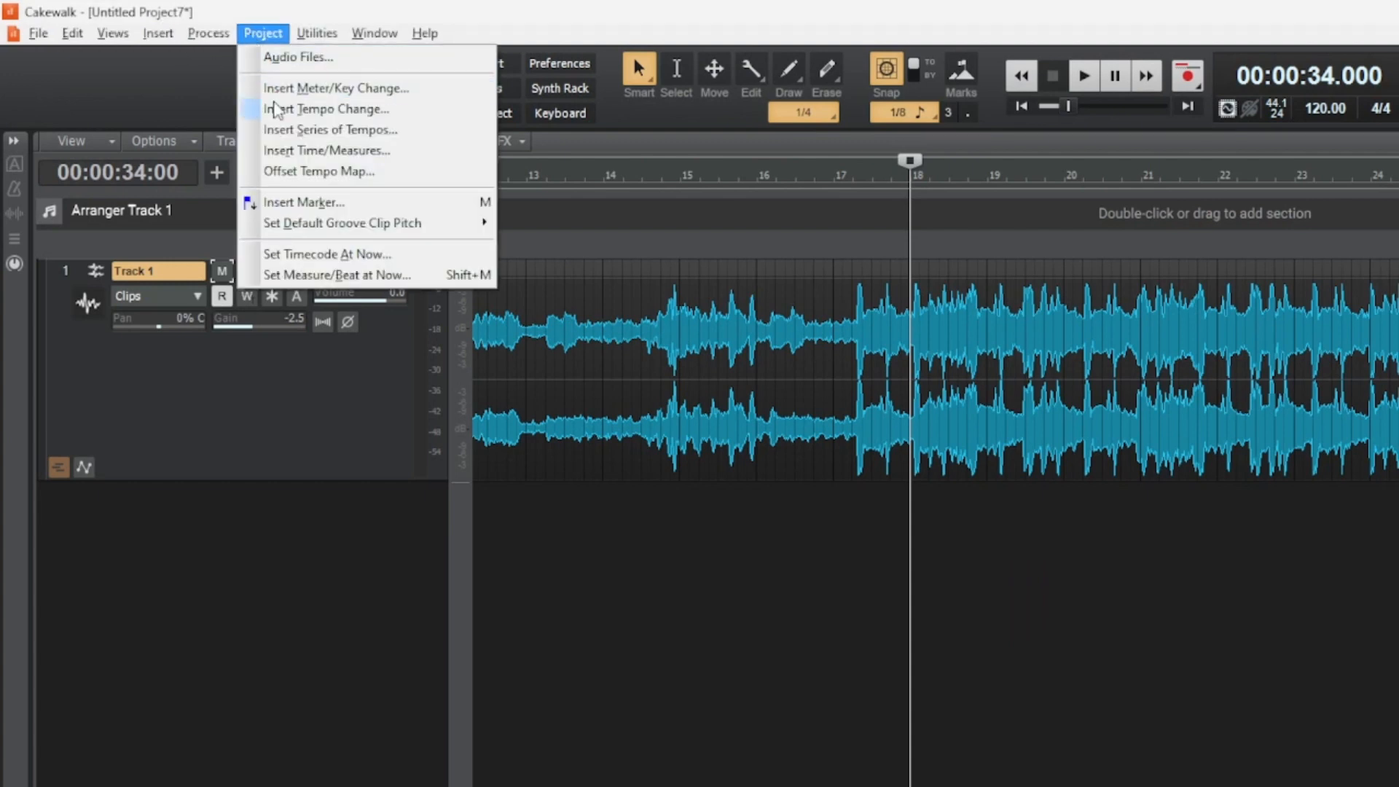
{"action": "left_click", "coordinate": [335, 111]}
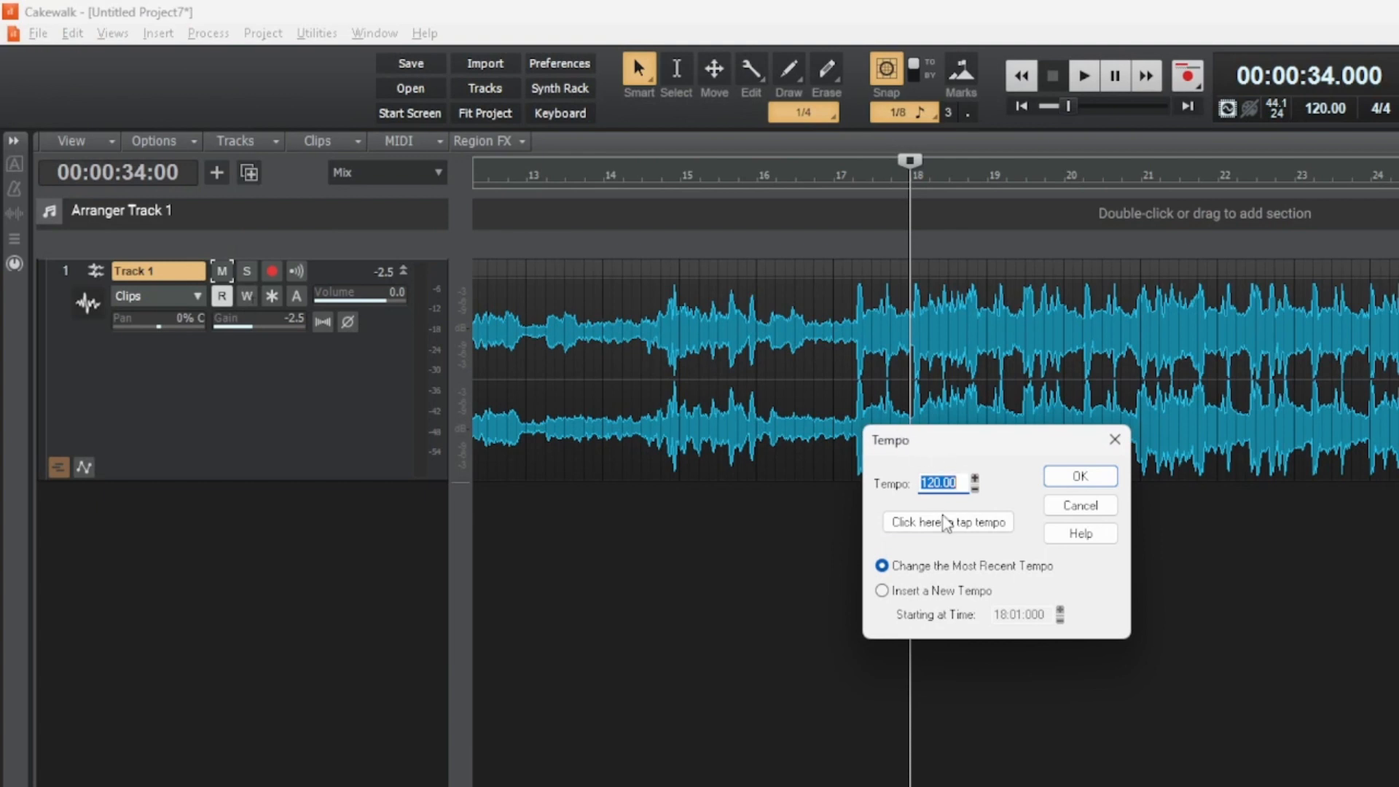
{"action": "left_click", "coordinate": [944, 523]}
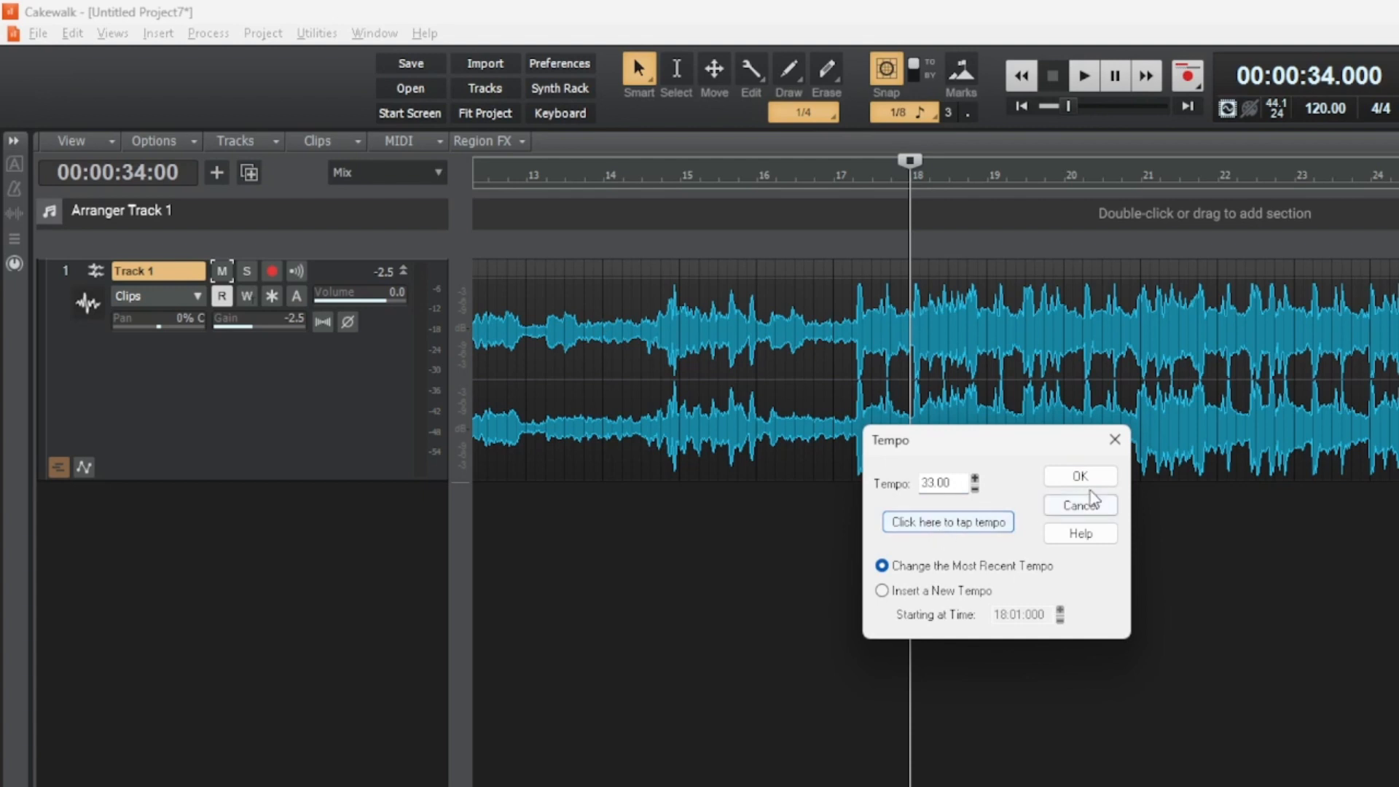
{"action": "left_click", "coordinate": [1111, 438]}
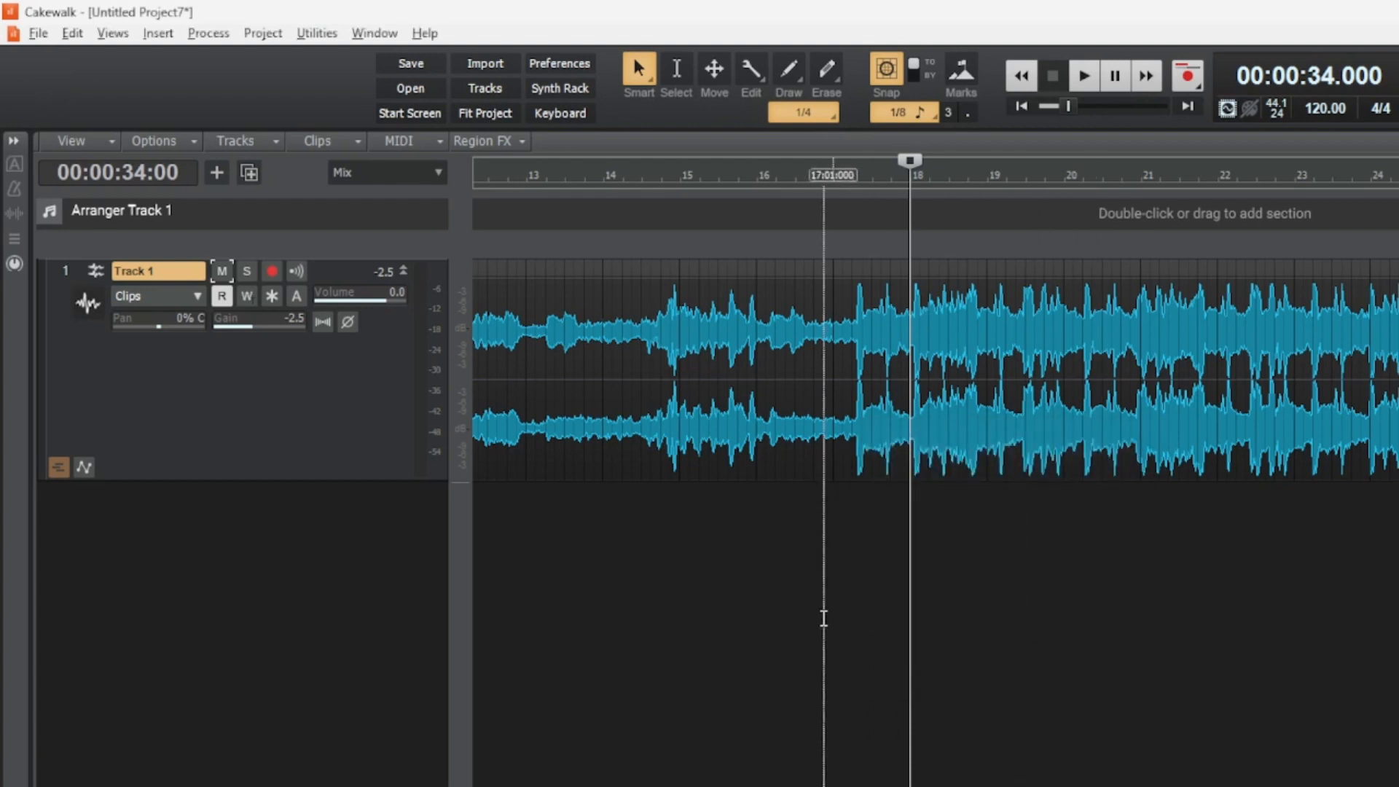
Play the beat from 00:00:32:00 and tap the tempo along with it, changing the most recent tempo to 80 BPM.
{"action": "left_click", "coordinate": [832, 626]}
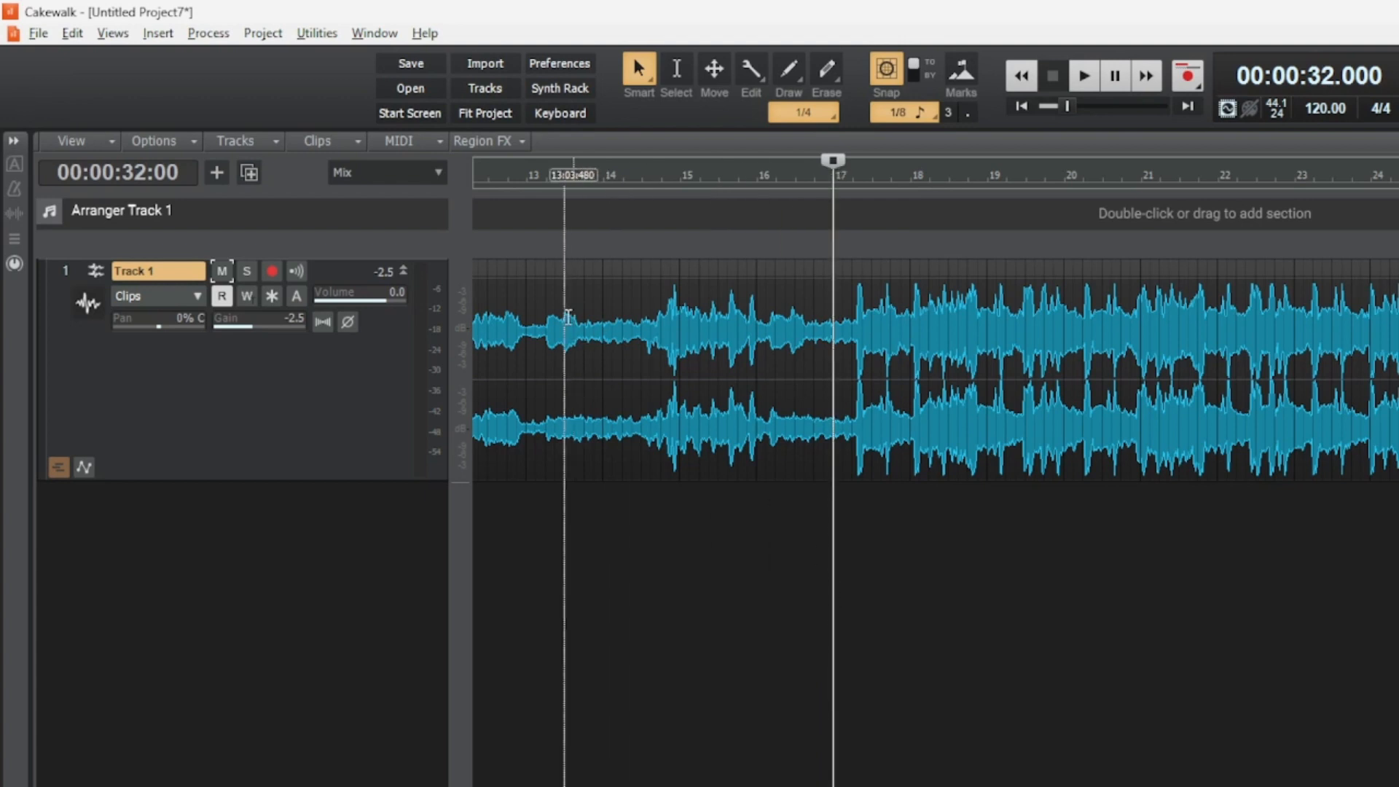
{"action": "key", "text": "space"}
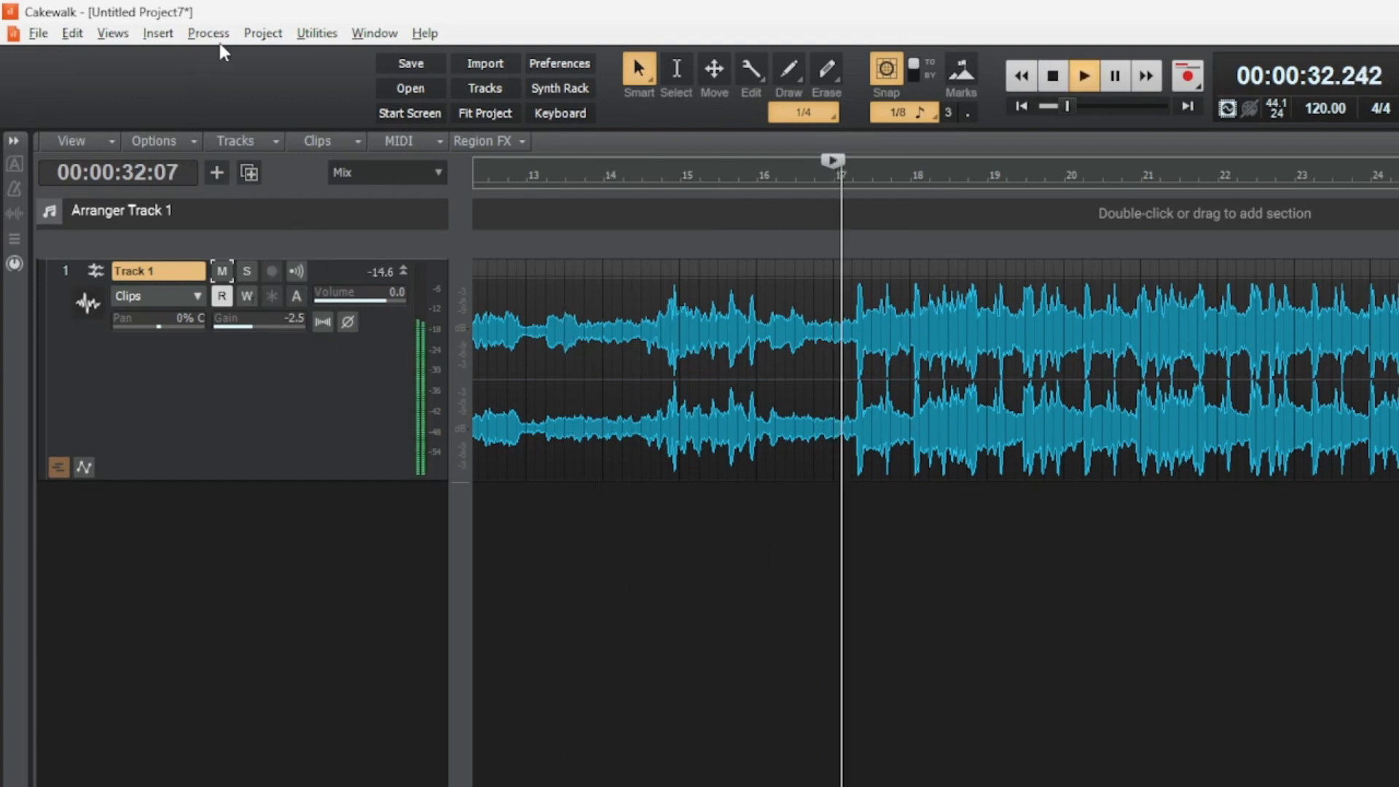
{"action": "left_click", "coordinate": [265, 34]}
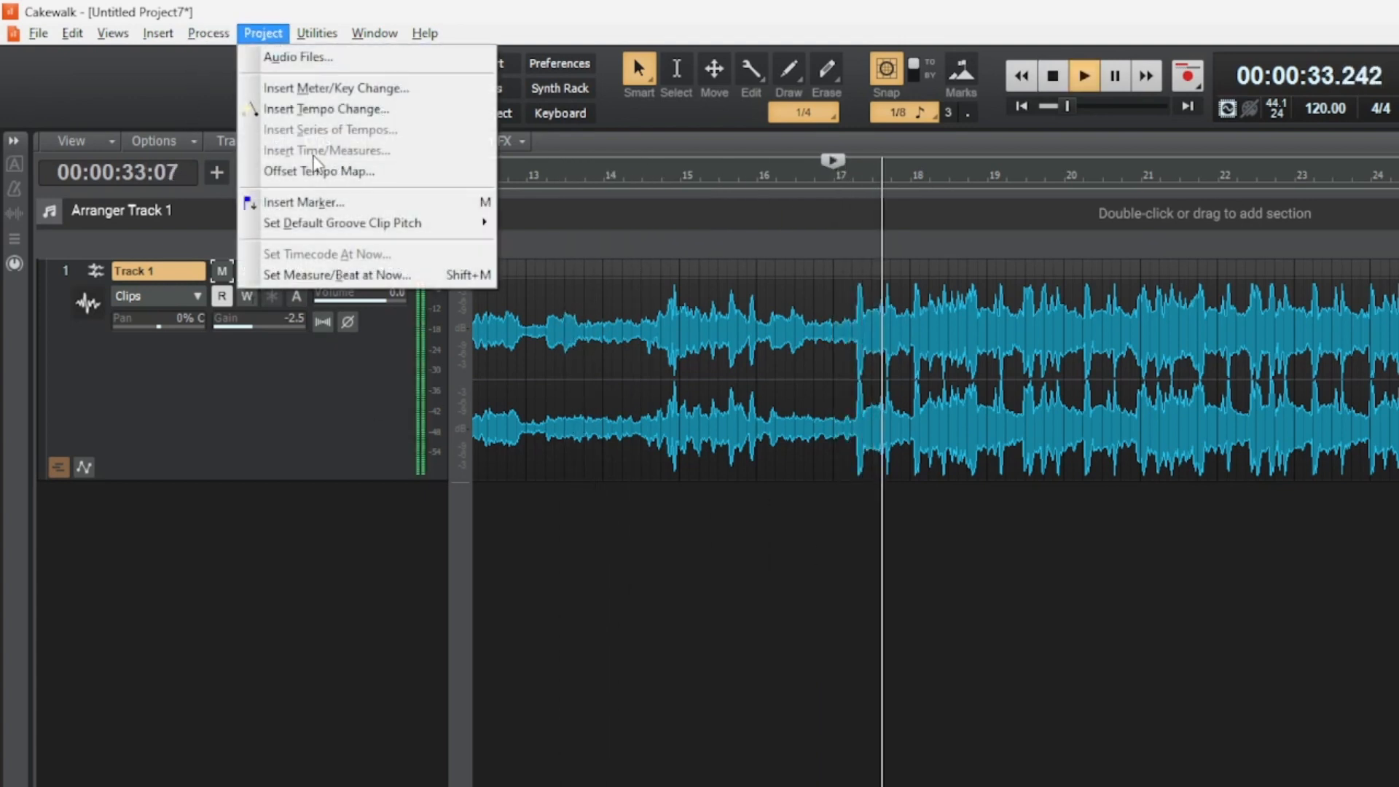
{"action": "left_click", "coordinate": [341, 109]}
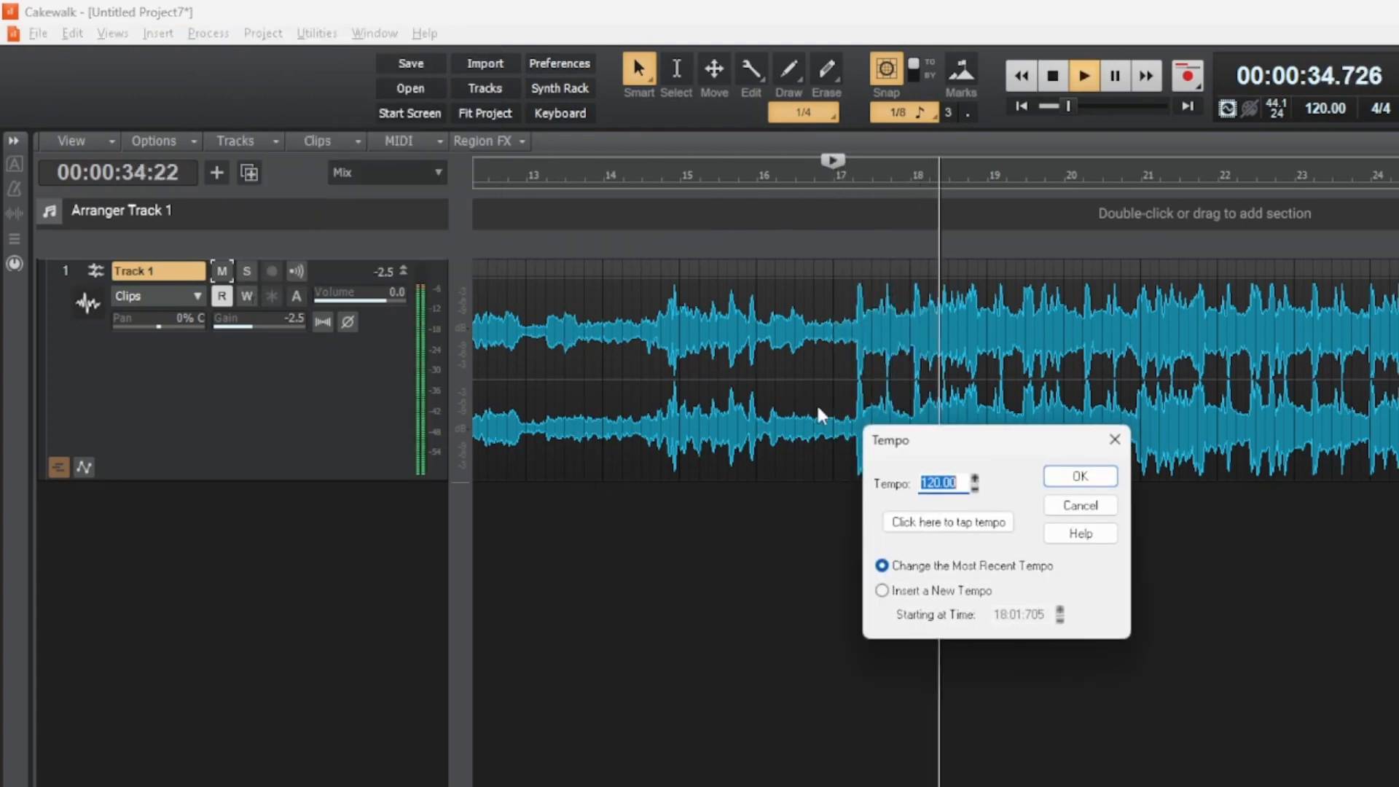
{"action": "left_click", "coordinate": [948, 522]}
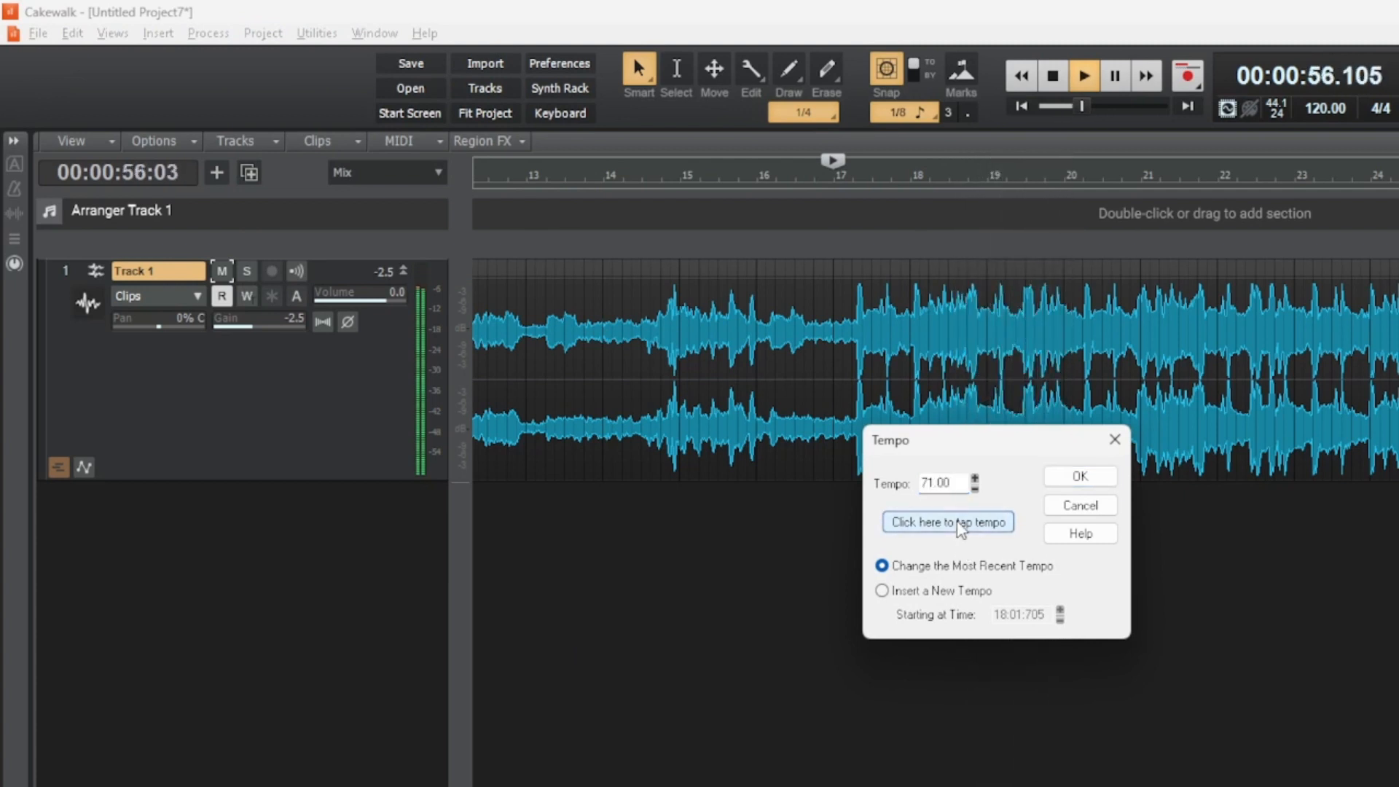
{"action": "left_click", "coordinate": [958, 523]}
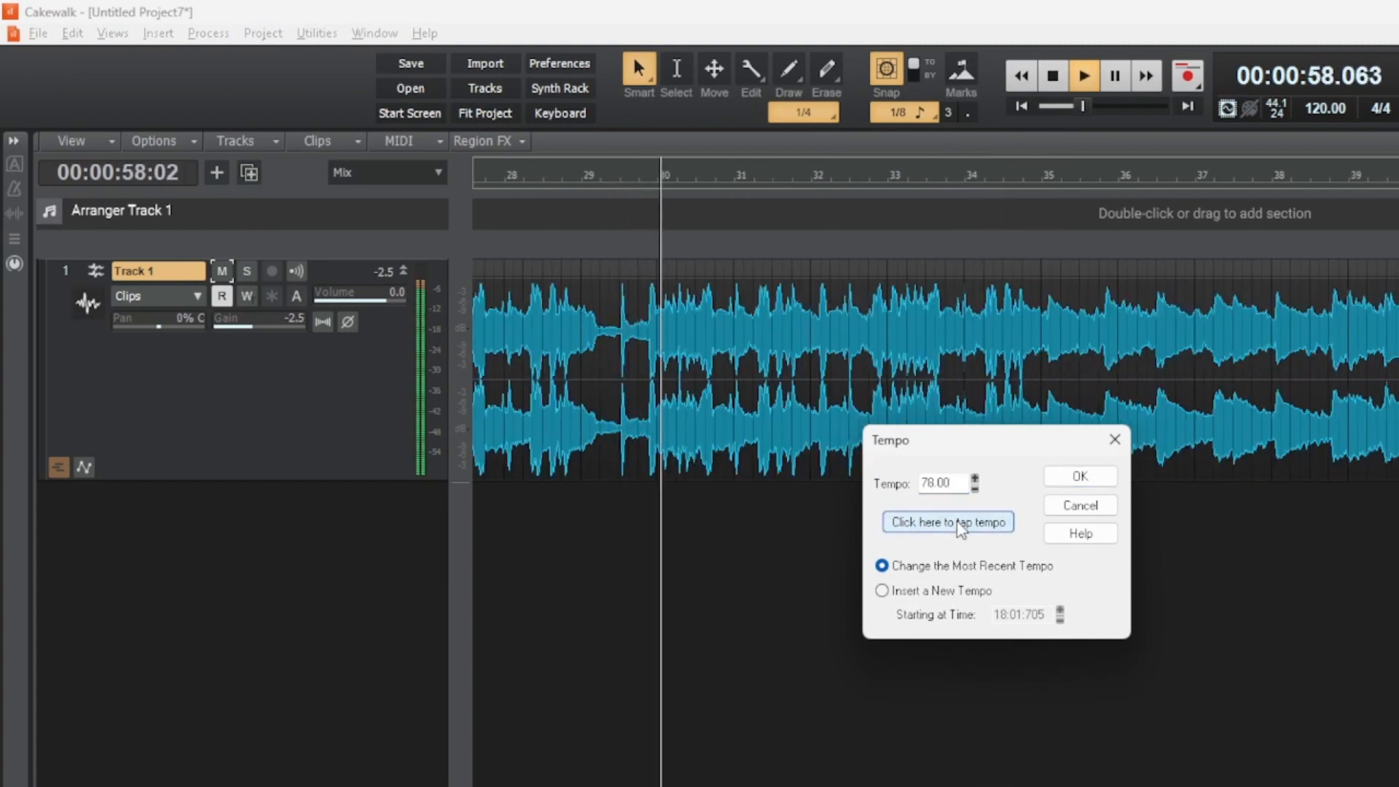
{"action": "left_click", "coordinate": [958, 523]}
{"action": "left_click", "coordinate": [958, 523]}
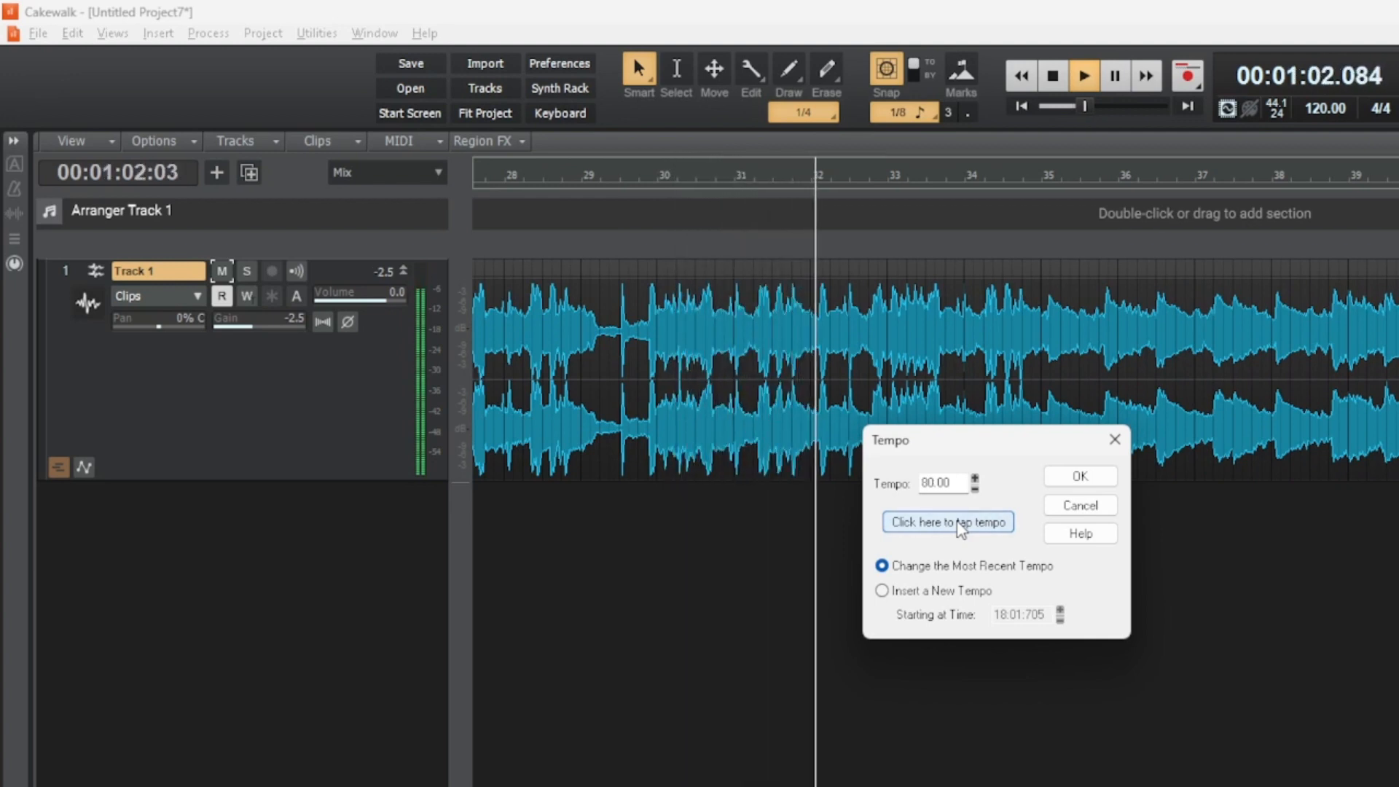
{"action": "left_click", "coordinate": [957, 523]}
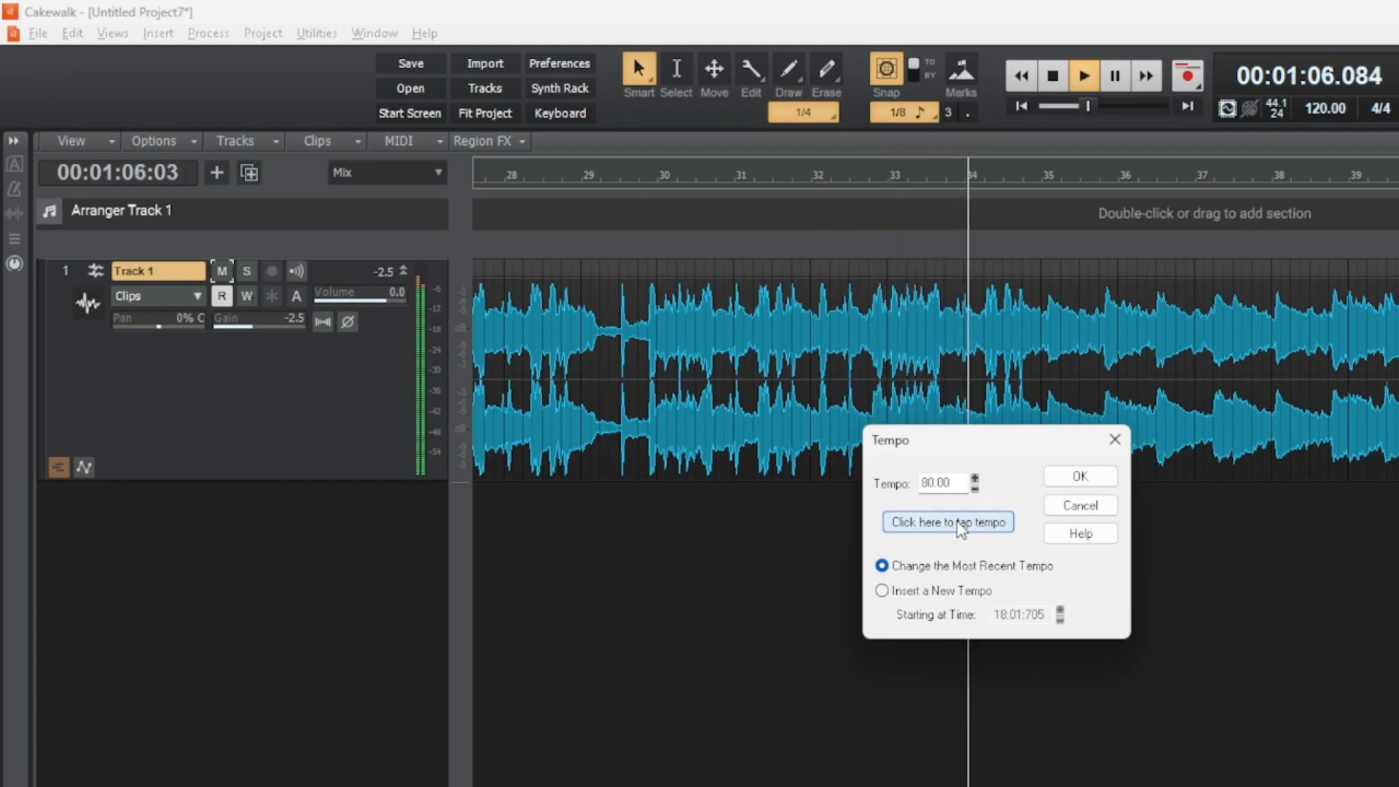
{"action": "left_click", "coordinate": [1078, 475]}
{"action": "key", "text": "space"}
Check how the beat's hits line up with the grid lines by placing the playhead at several points between measures 33 and 43.
{"action": "scroll", "coordinate": [876, 709], "scroll_direction": "down", "scroll_amount": 5, "text": "ctrl"}
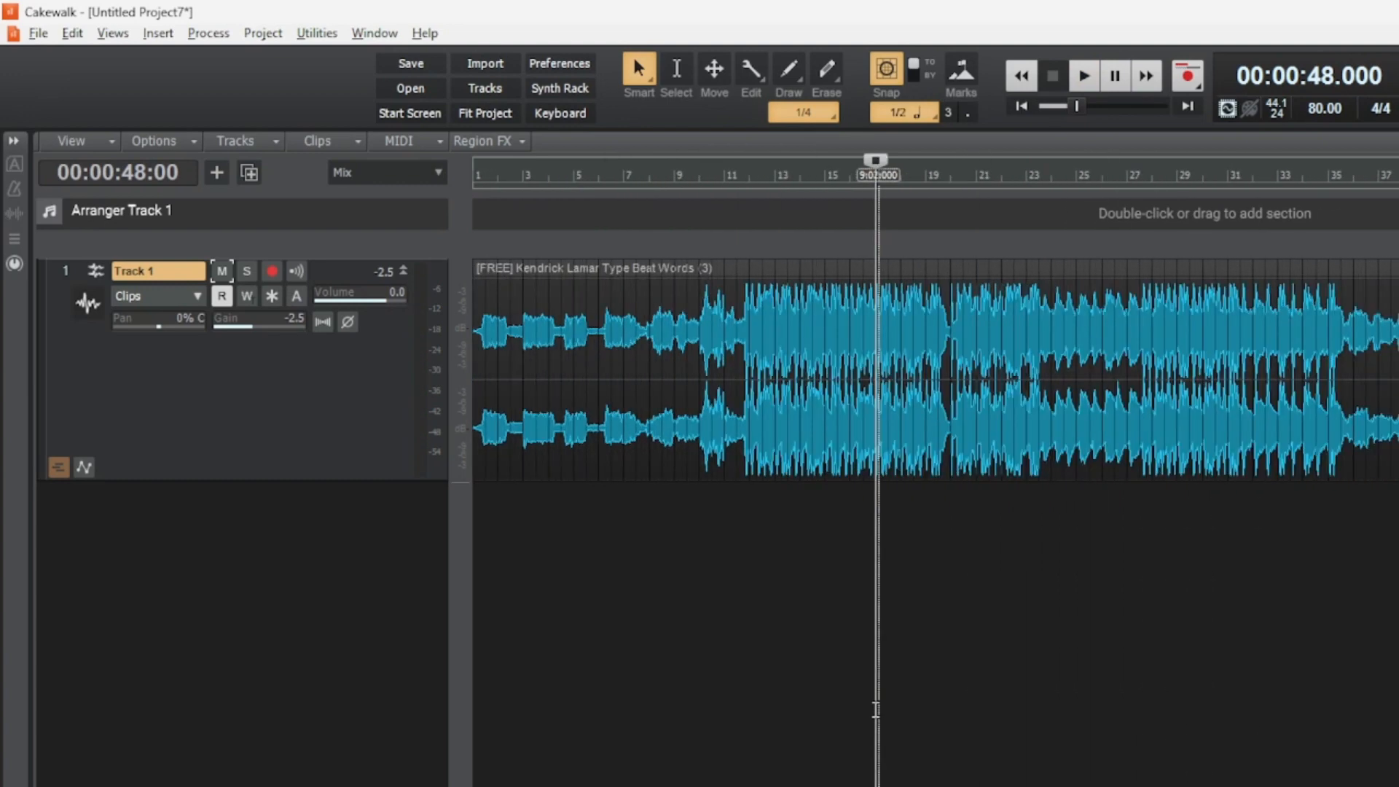
{"action": "scroll", "coordinate": [876, 709], "scroll_direction": "up", "scroll_amount": 5, "text": "ctrl"}
{"action": "scroll", "coordinate": [876, 709], "scroll_direction": "up", "scroll_amount": 3, "text": "ctrl"}
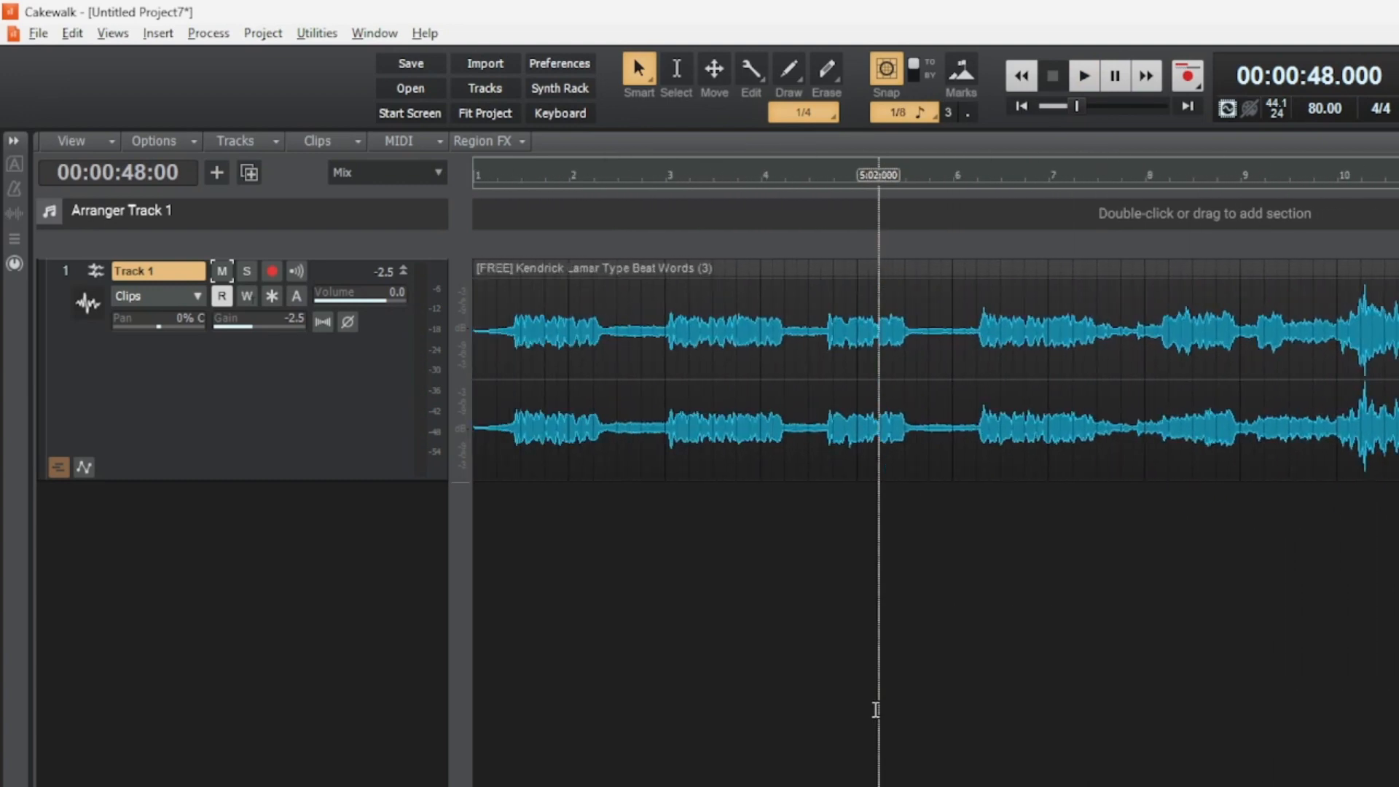
{"action": "scroll", "coordinate": [1225, 671], "scroll_direction": "right", "scroll_amount": 9}
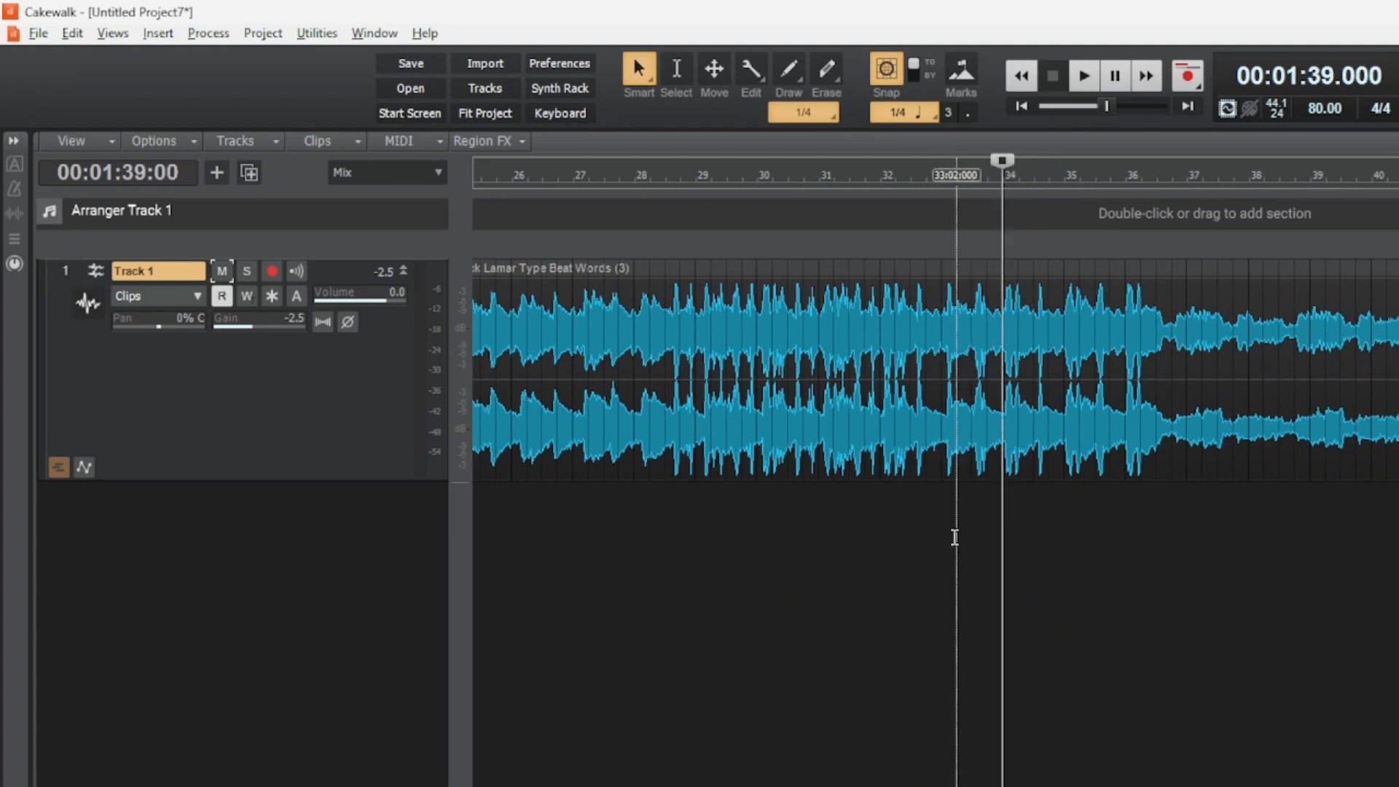
{"action": "left_click", "coordinate": [955, 537]}
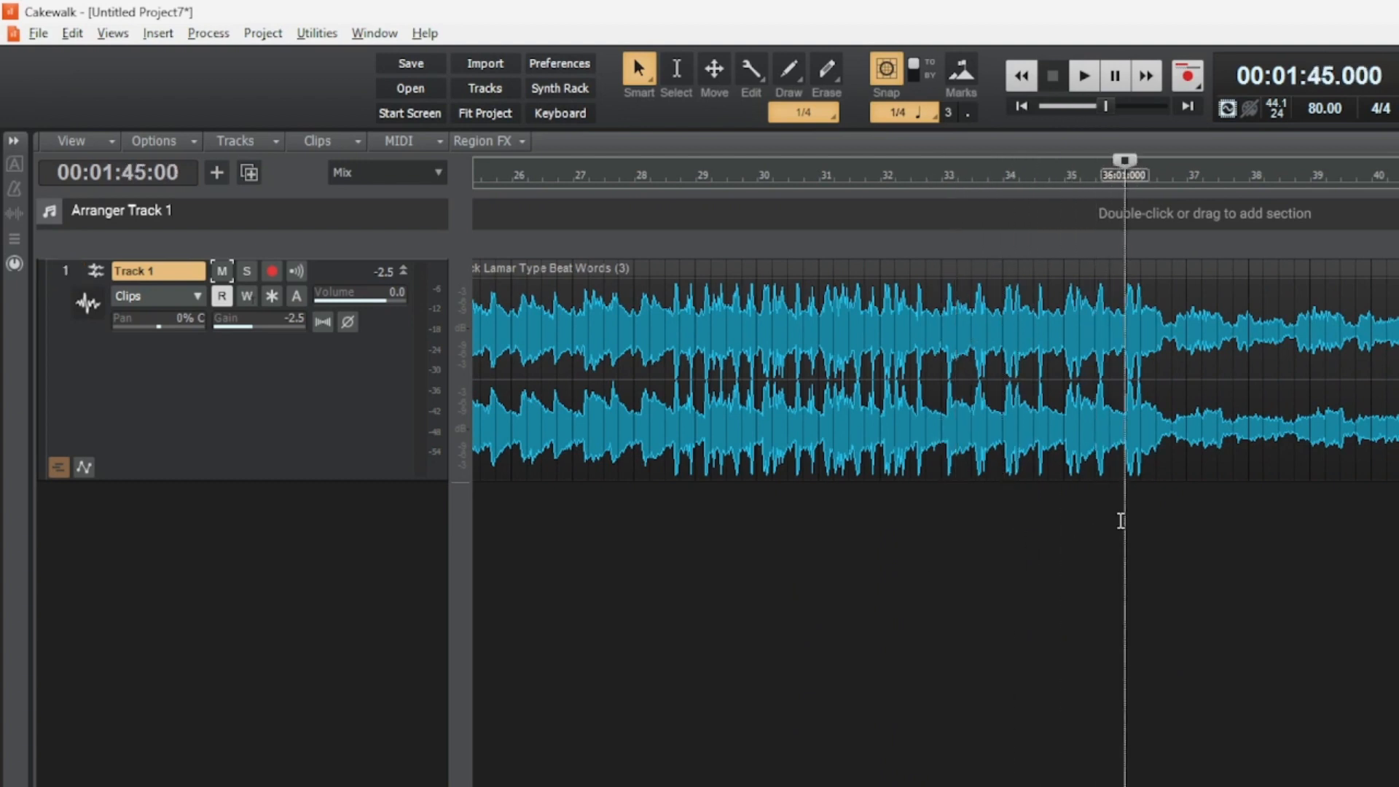
{"action": "scroll", "coordinate": [1300, 562], "scroll_direction": "right", "scroll_amount": 4}
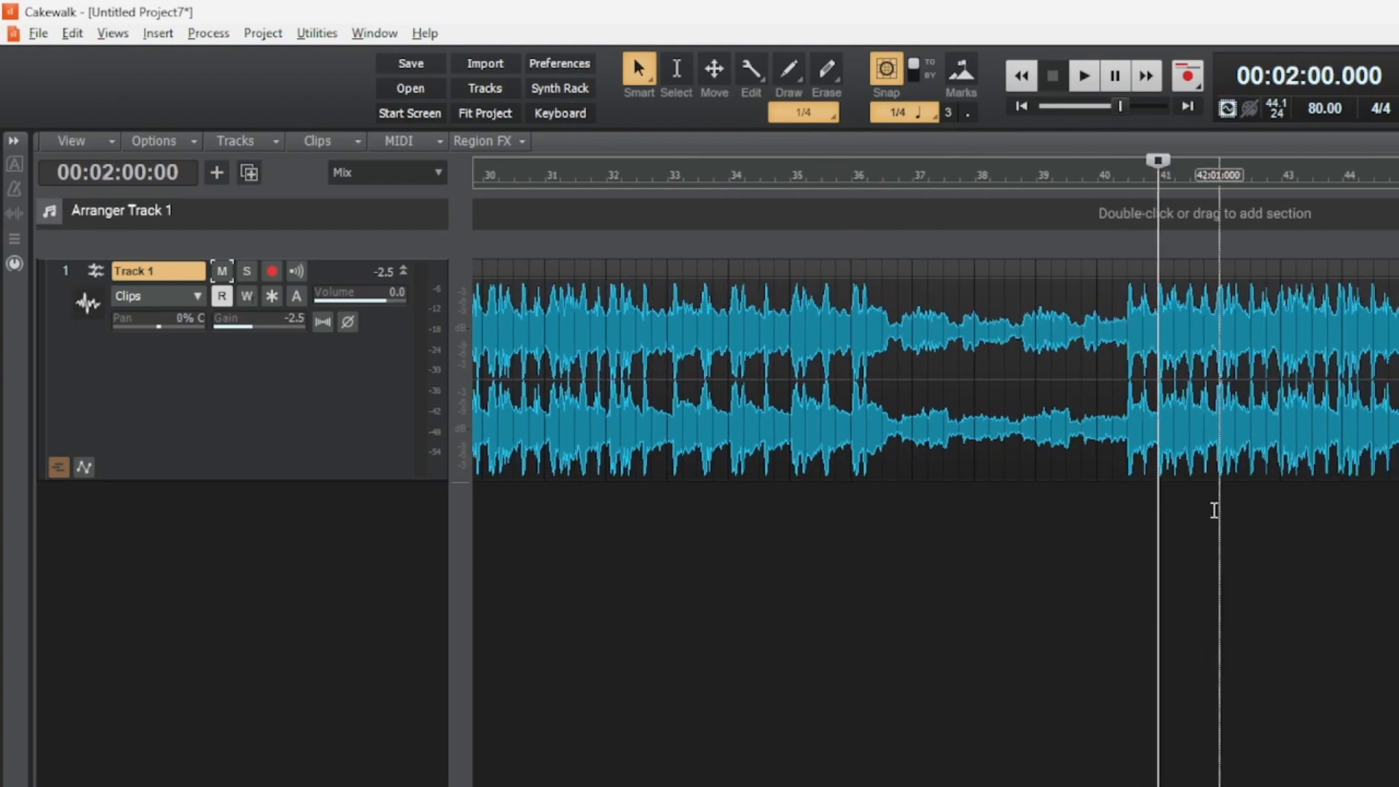
{"action": "left_click", "coordinate": [1215, 511]}
{"action": "left_click", "coordinate": [1301, 508]}
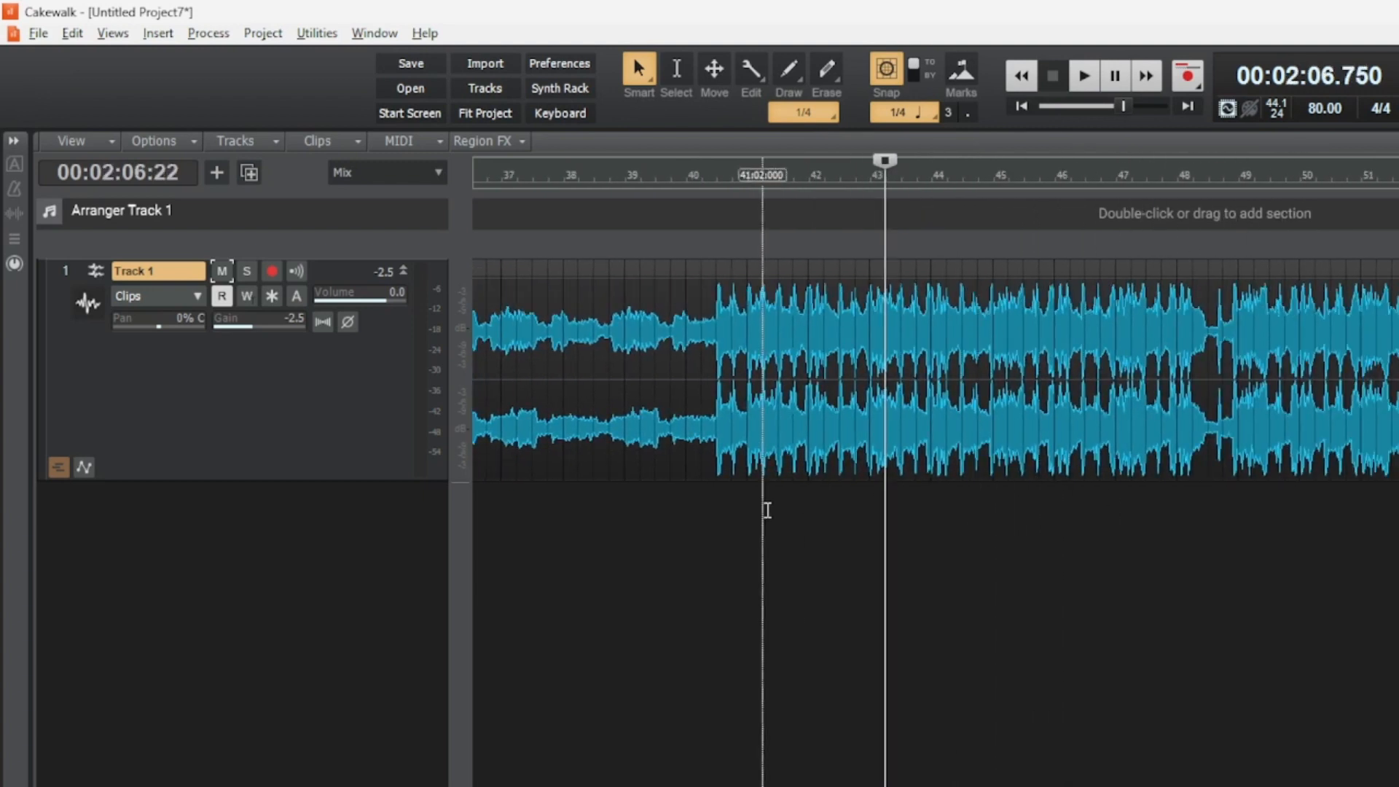
{"action": "left_click", "coordinate": [702, 517]}
{"action": "left_click", "coordinate": [731, 520]}
{"action": "left_click", "coordinate": [722, 524]}
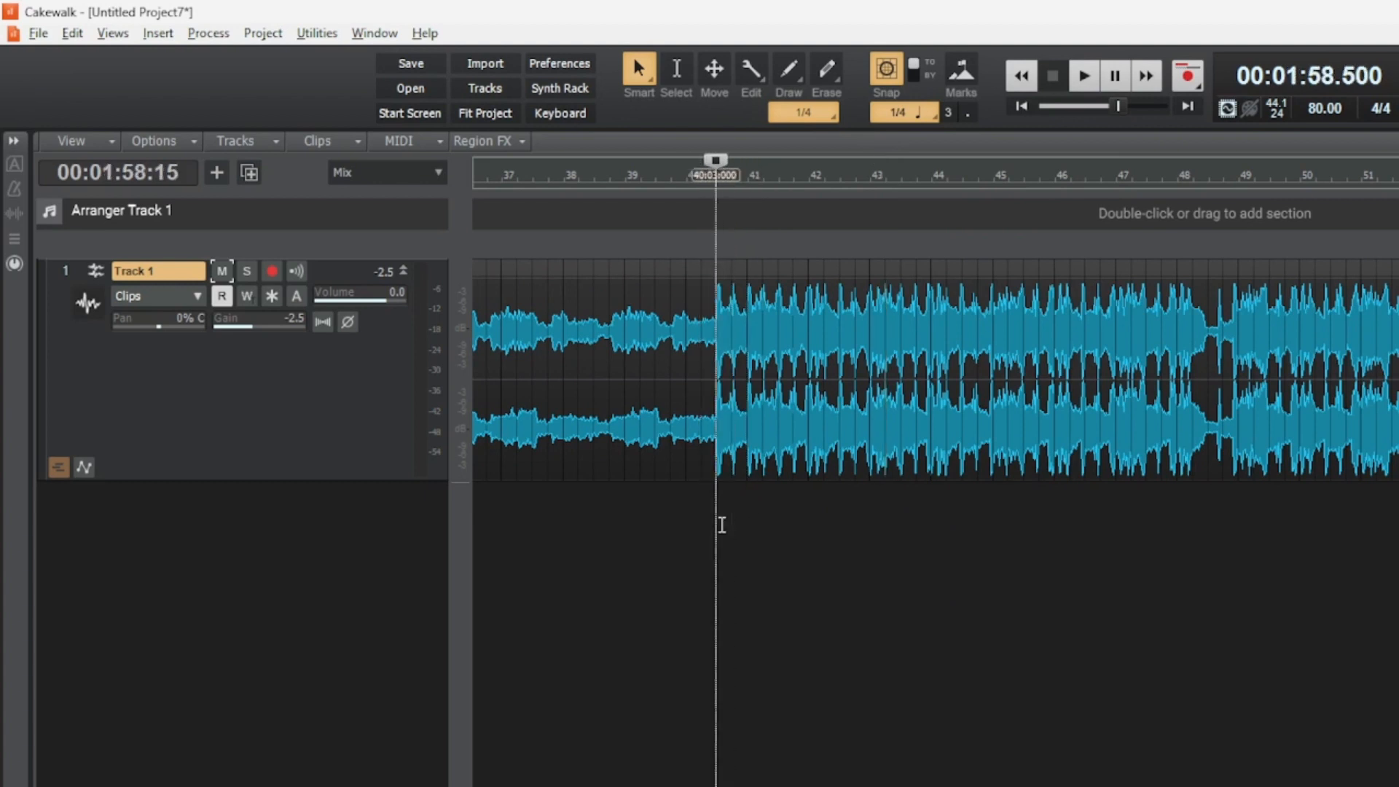
{"action": "left_click", "coordinate": [748, 518]}
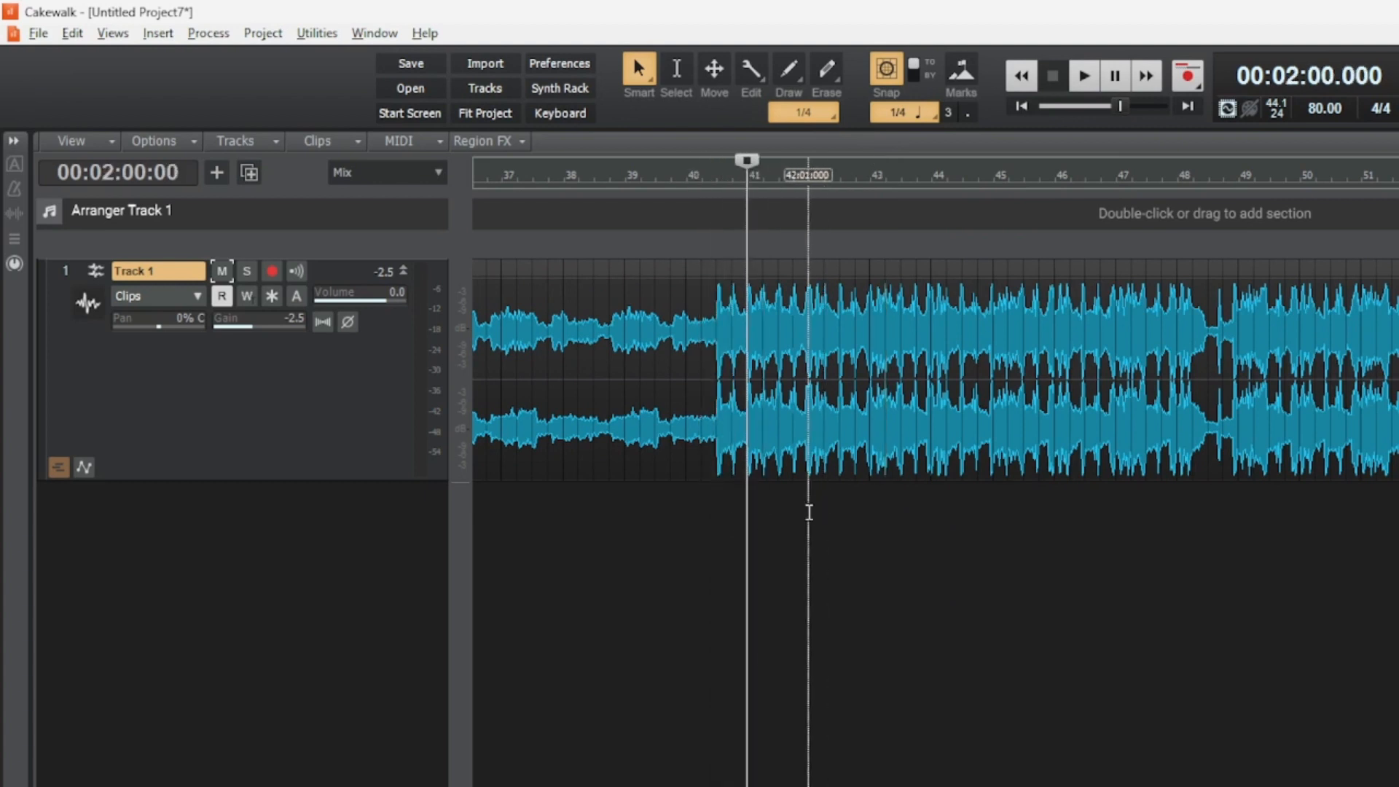
{"action": "left_click", "coordinate": [809, 512]}
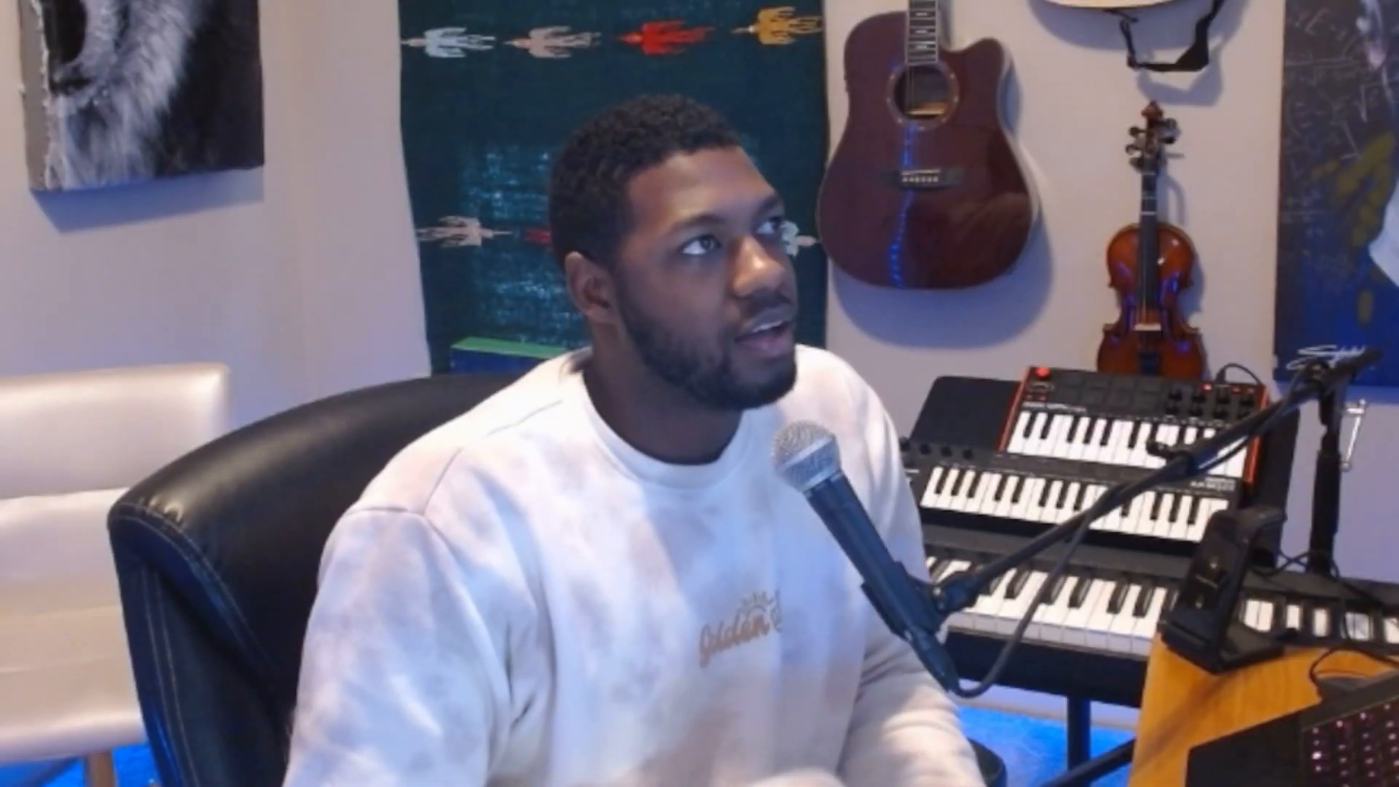